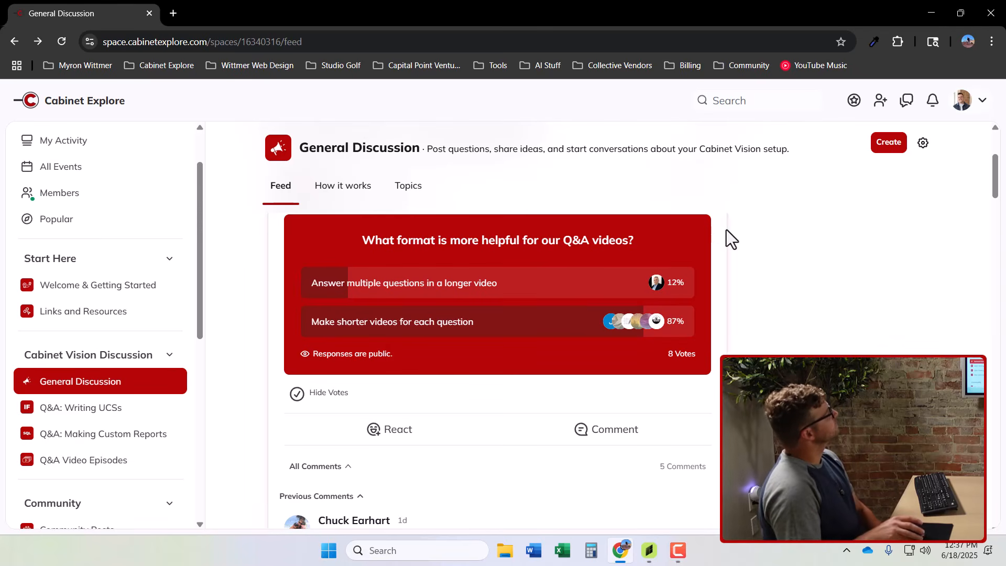
Open the bookmarked Q&A: Writing UCSs post asking for a sidebar attribute that moves the center hinge.
click(971, 102)
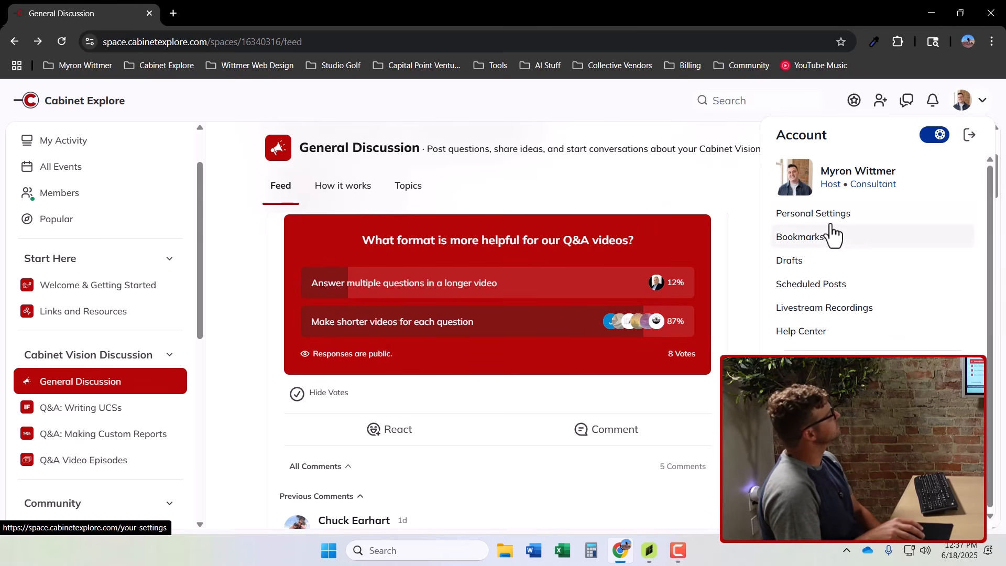
click(817, 238)
click(470, 283)
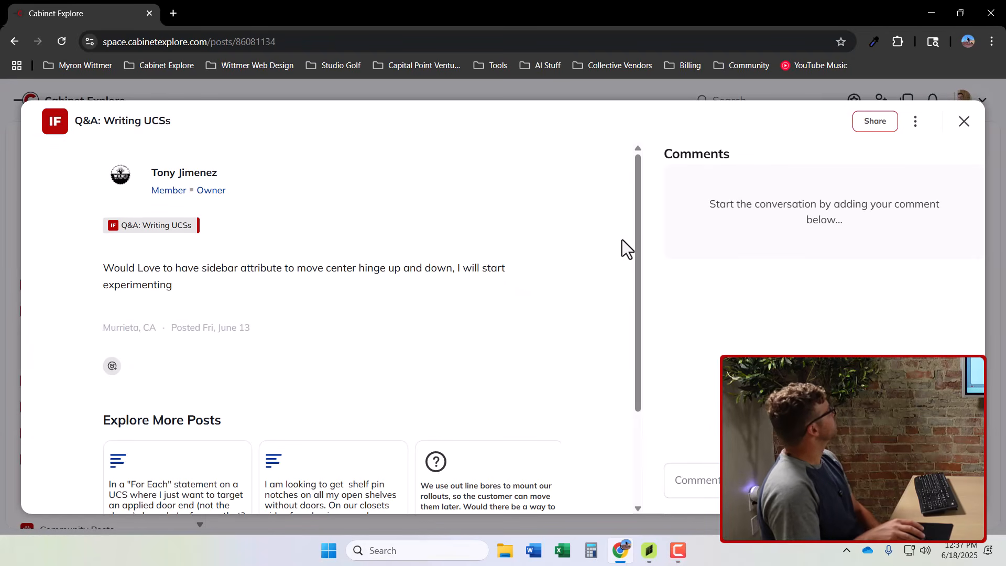
mouse_move(643, 242)
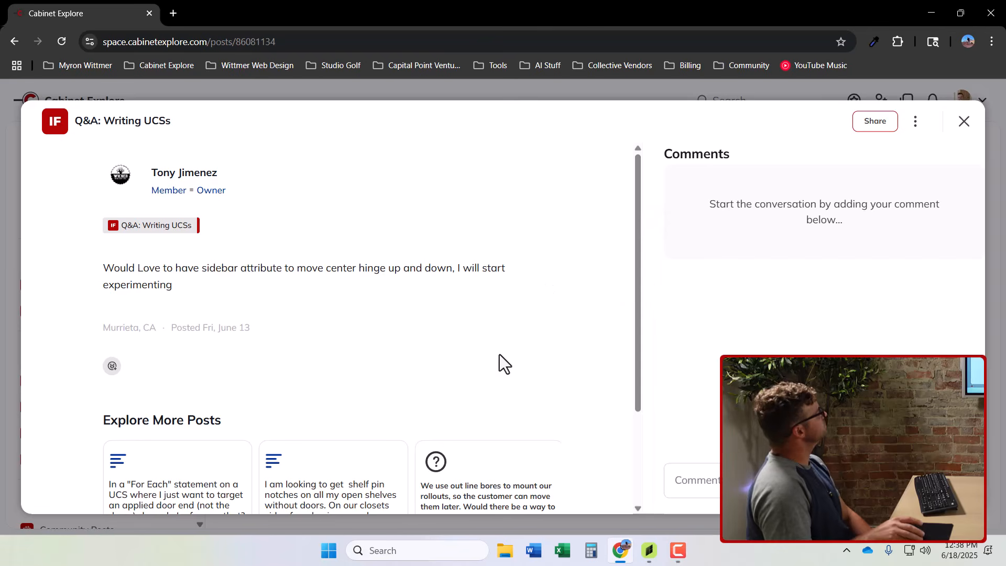
Switch to CABINET VISION and close the Hinge Test job, saving its changes.
click(649, 550)
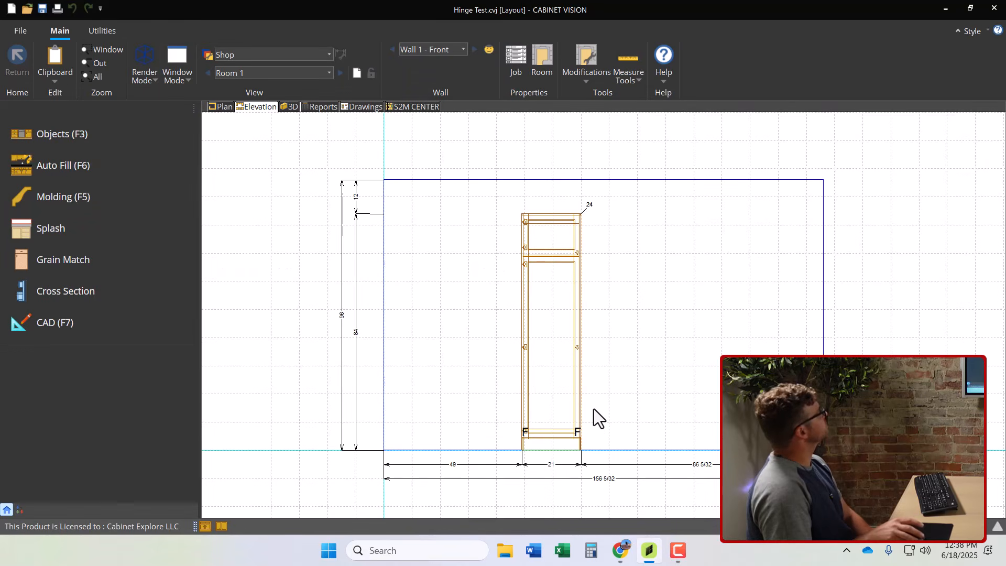
click(20, 30)
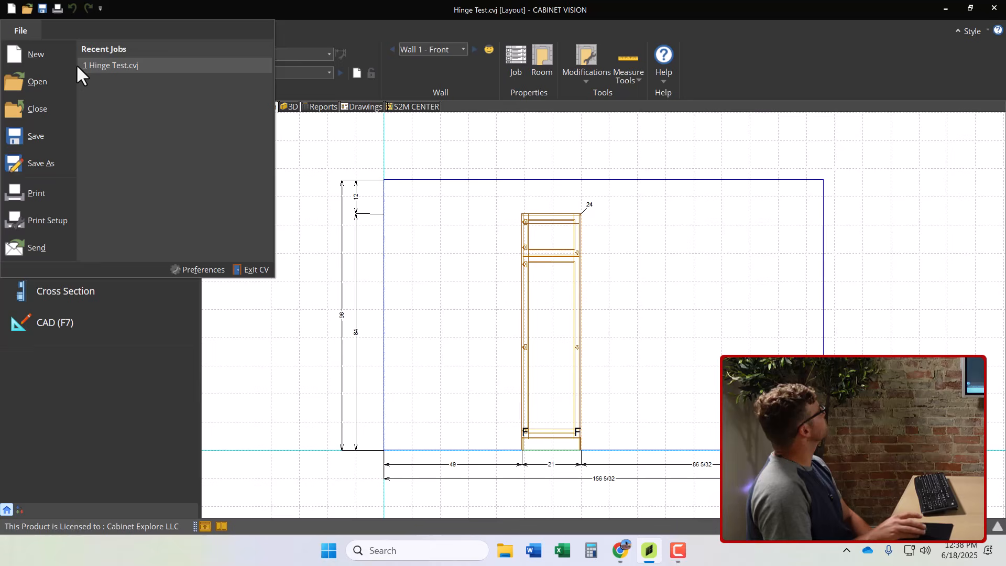
click(39, 113)
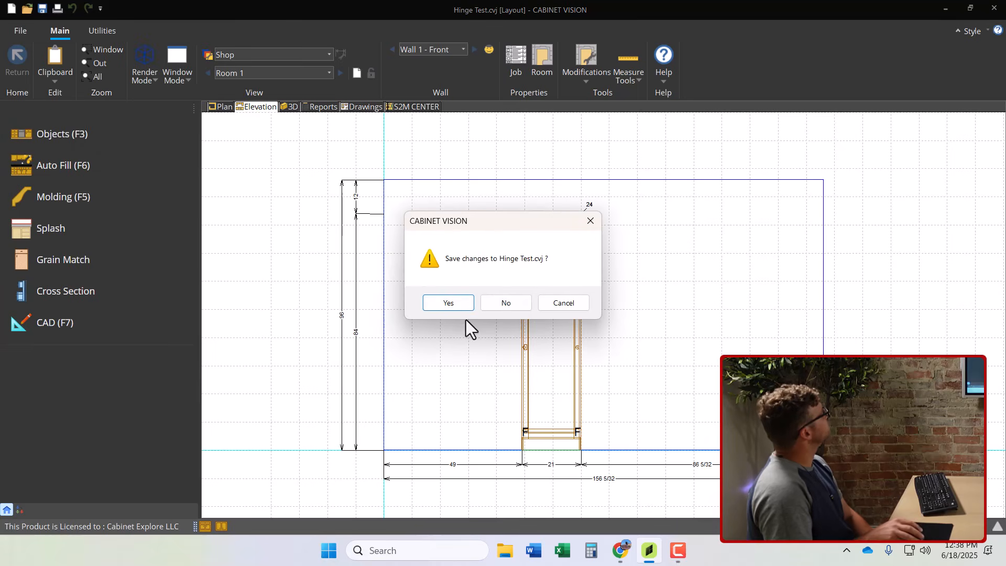
click(454, 299)
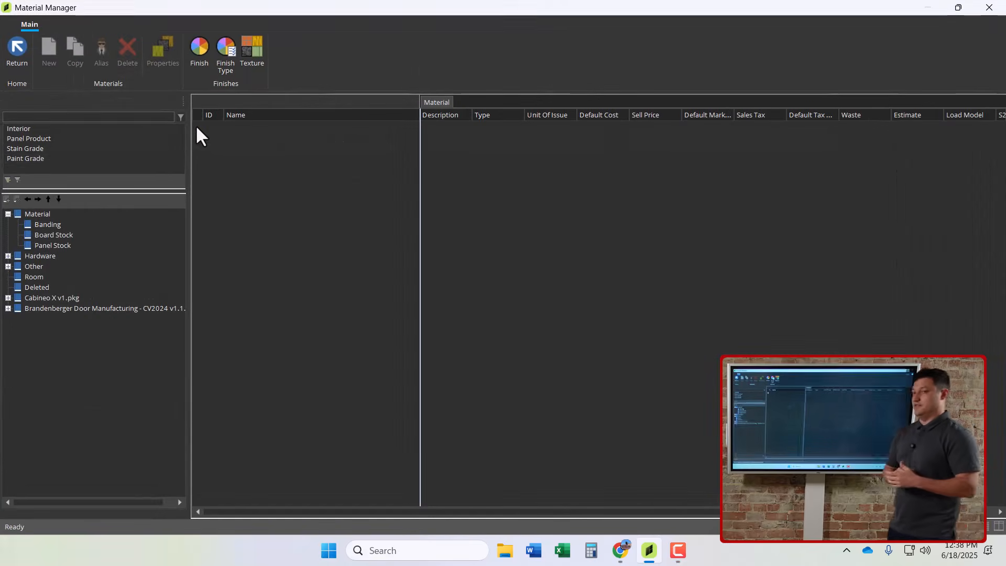
Examine the hinge-specific settings of the Hinge hardware in the Material Manager, including maximum spacing, and return to the home screen.
click(9, 256)
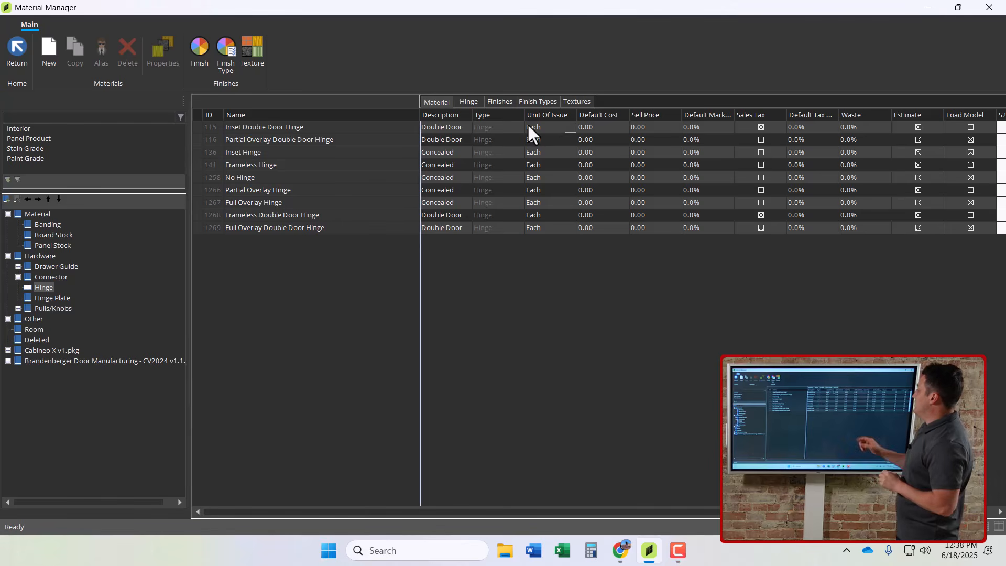
click(467, 99)
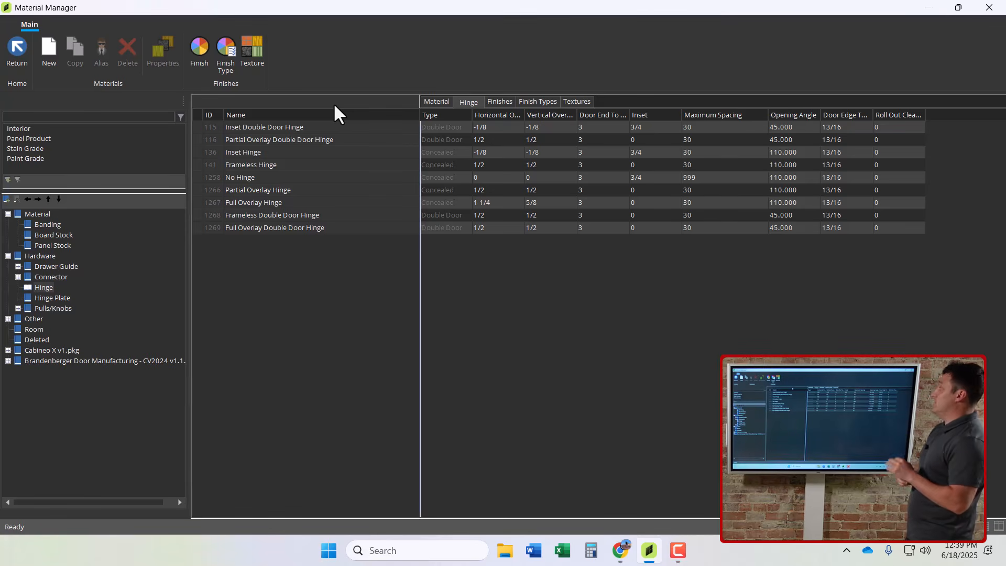
click(13, 45)
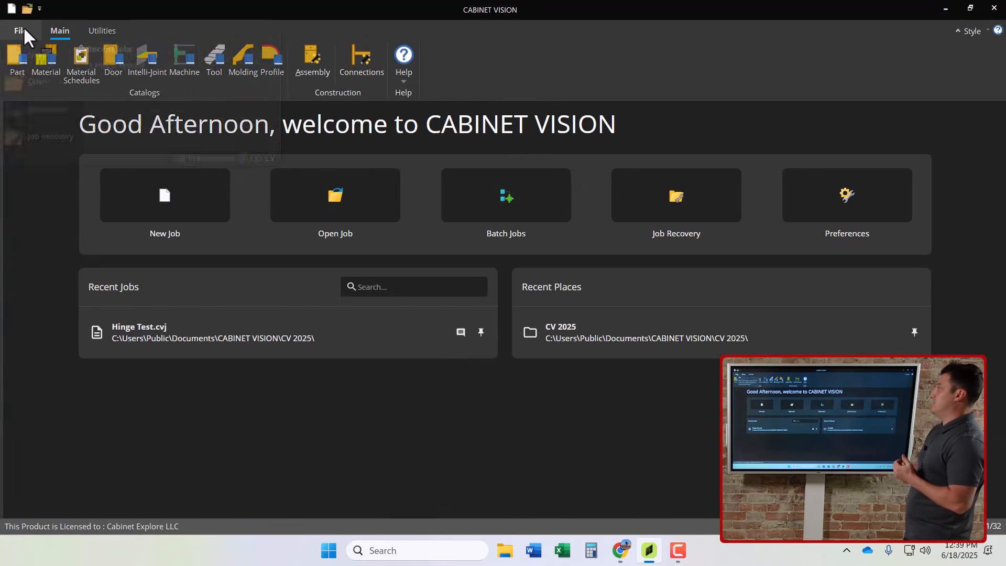
Reopen the Hinge Test job and show the wall with the tall cabinet in elevation.
click(21, 30)
click(109, 64)
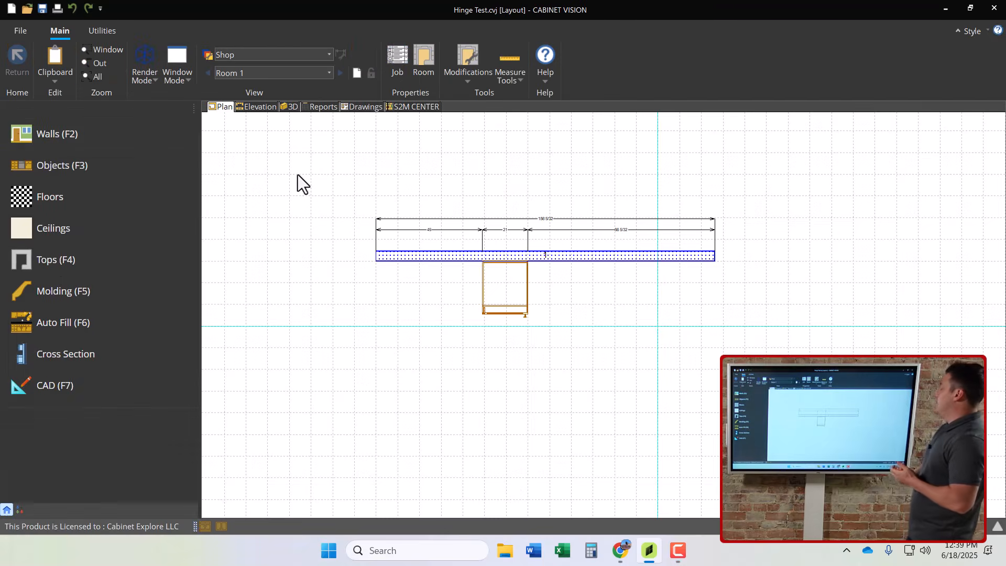
click(262, 106)
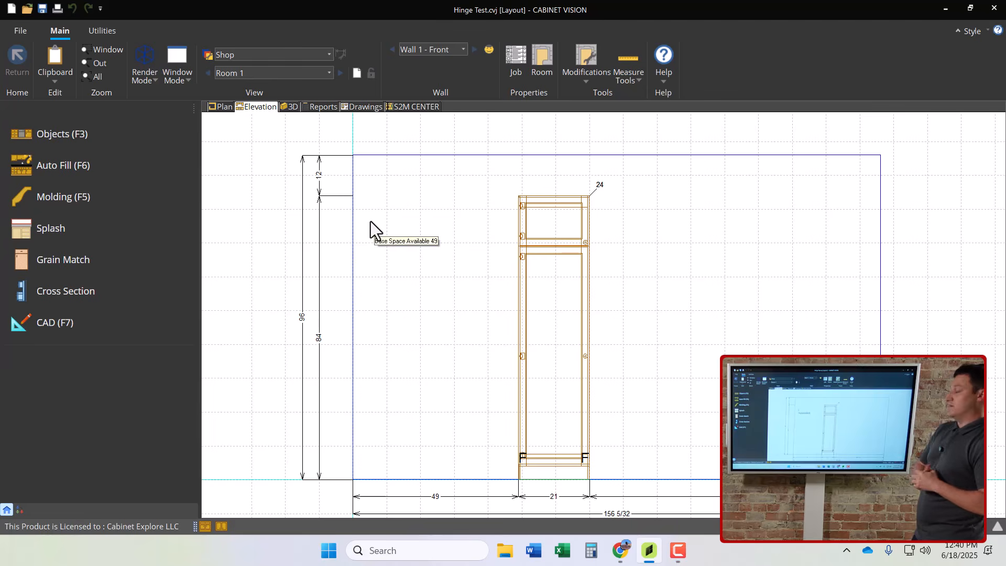
Create a new User Created Standard, keeping the default name, the Add type and the 1/2 Finished Ply part.
click(106, 29)
click(72, 75)
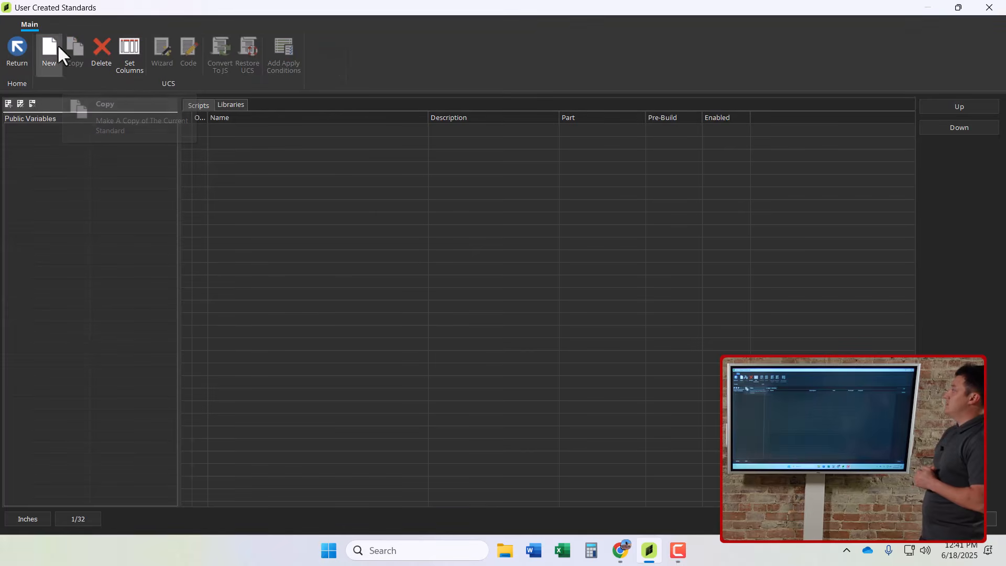
double_click(385, 200)
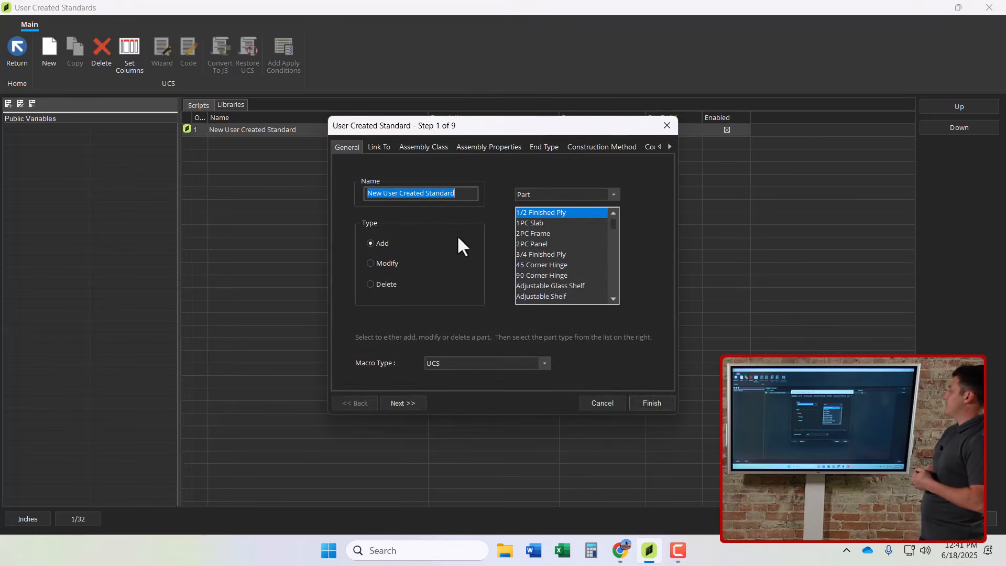
click(652, 403)
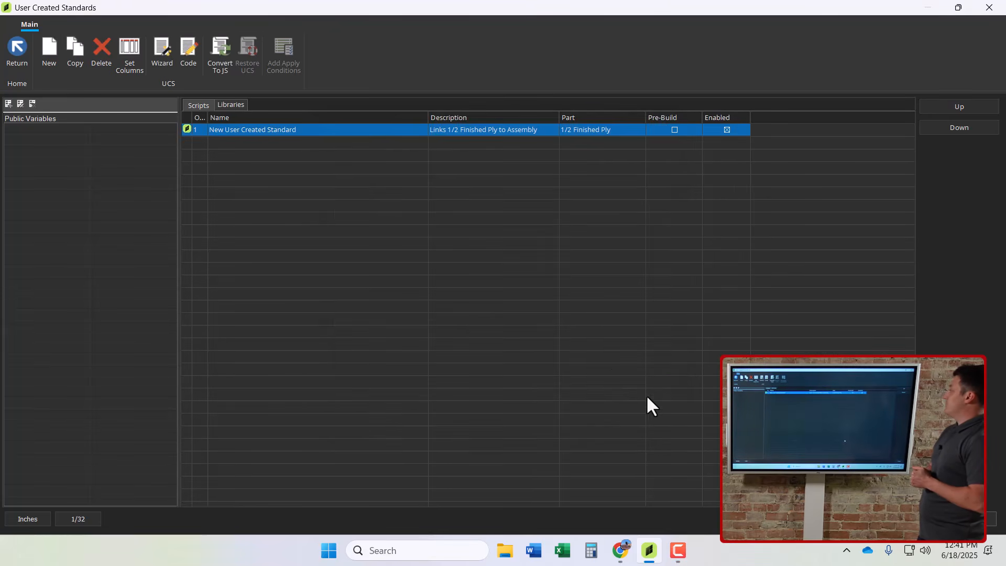
Open the new standard's code for editing and clear all of its generated lines.
click(189, 49)
click(195, 250)
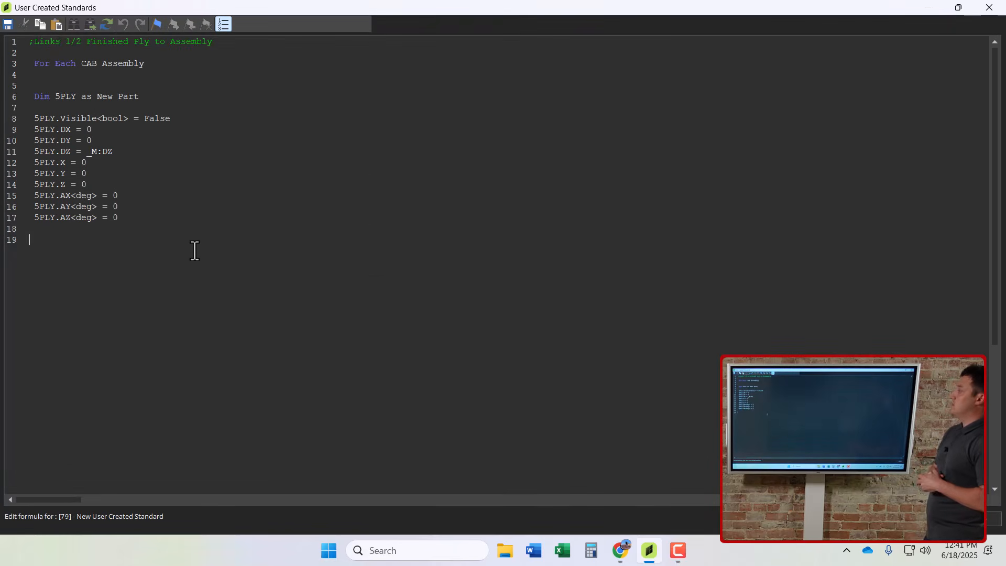
key(ctrl+a)
key(Delete)
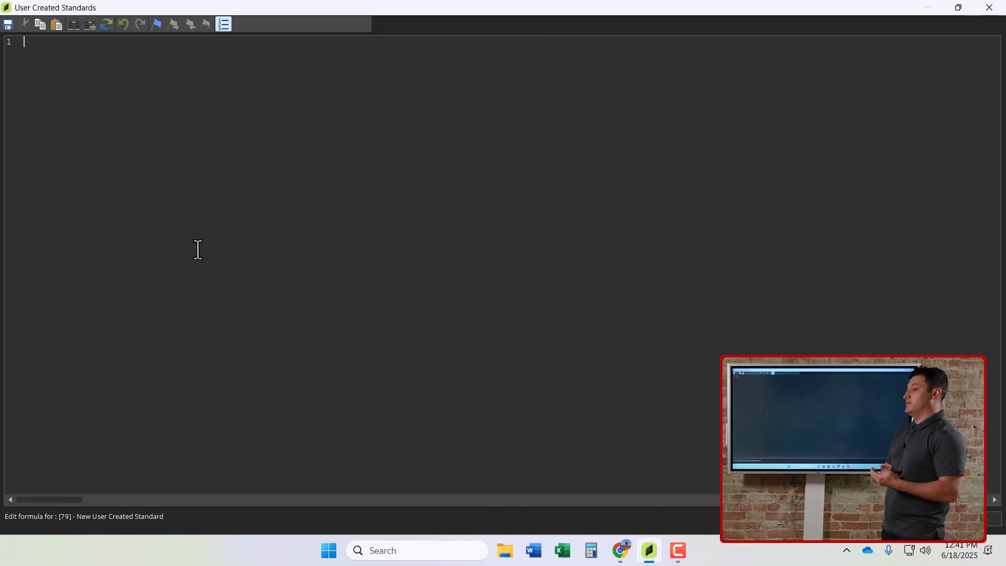
Begin the script with the line "For Each DOR Part".
text(For Eac)
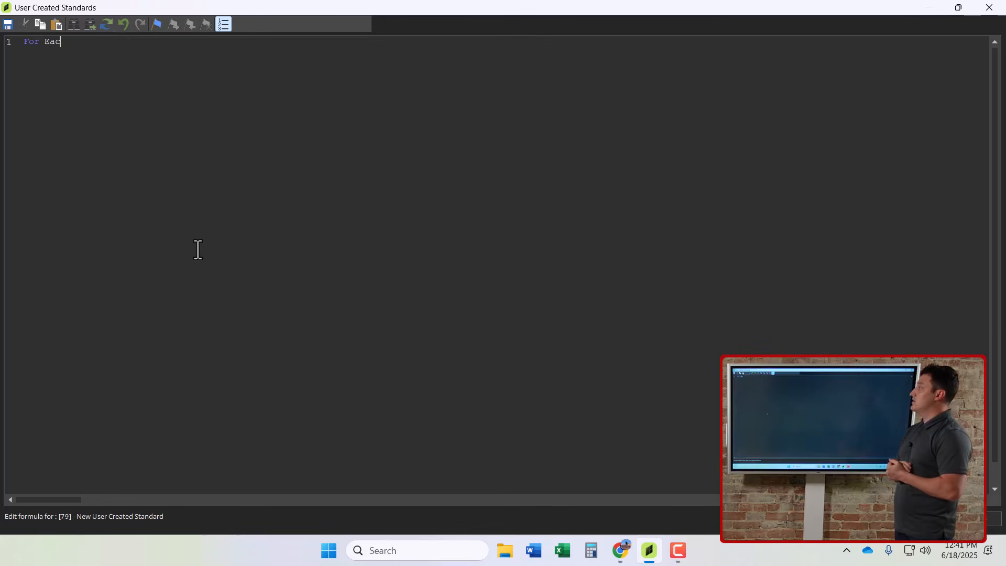
text(h DOR )
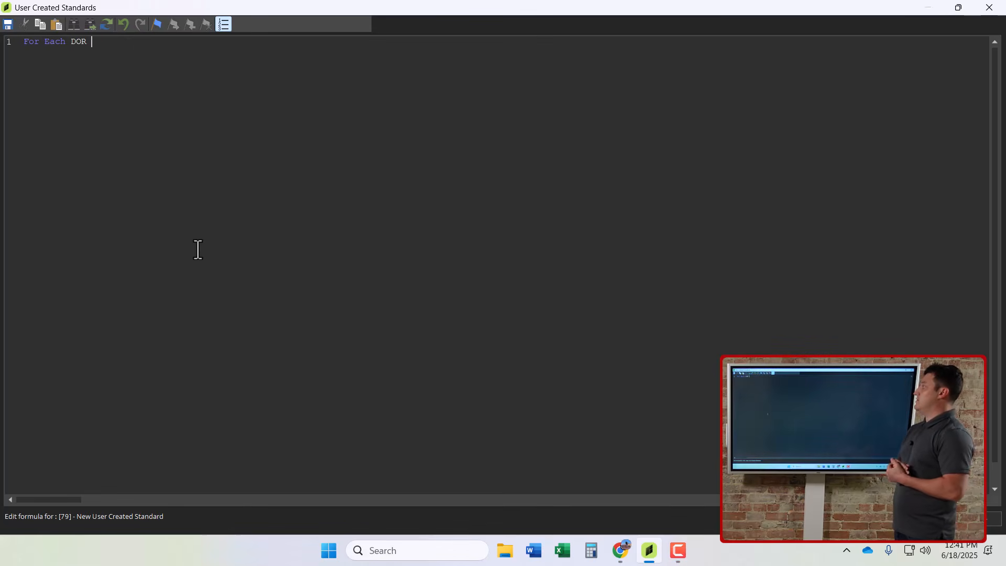
text(Part)
key(Return)
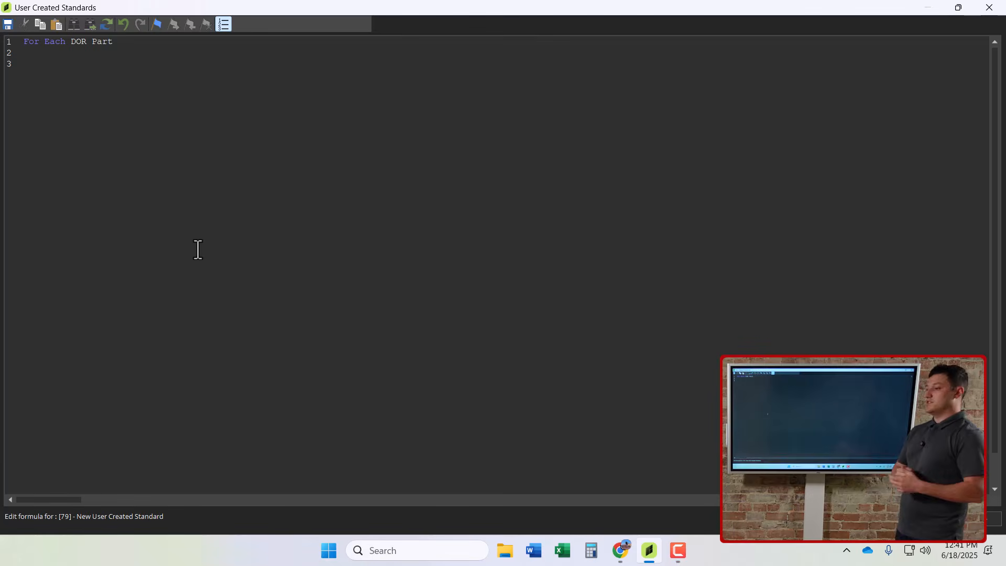
Add the condition "If CE_HNGTOGGLE == null" on line 3, below the For Each line.
text(If )
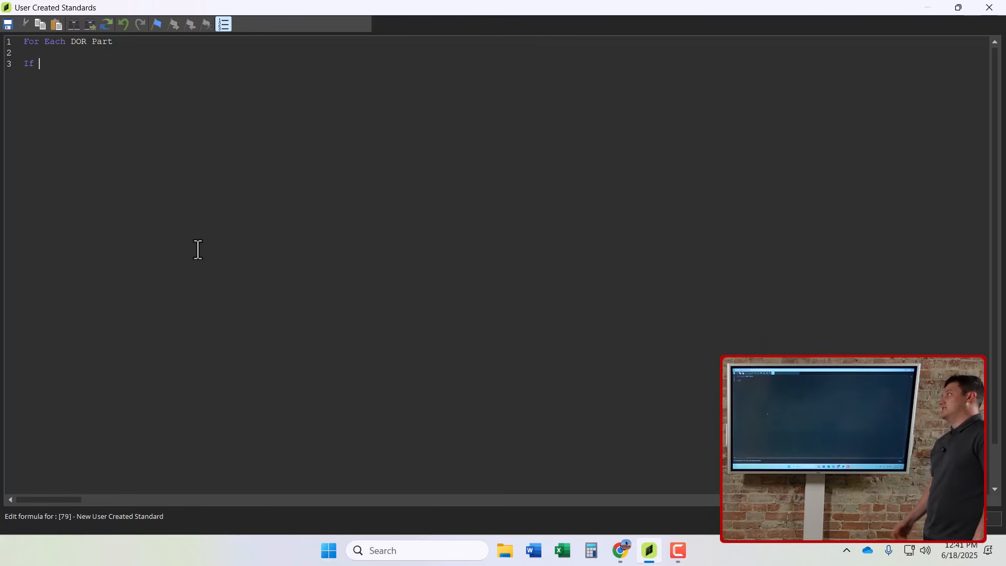
text(CE)
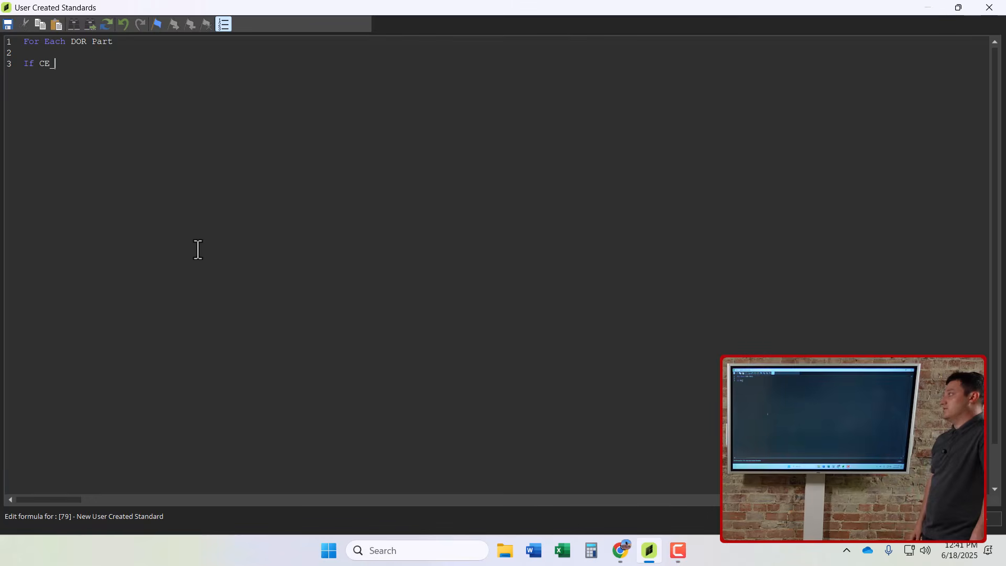
text(_HNGTO)
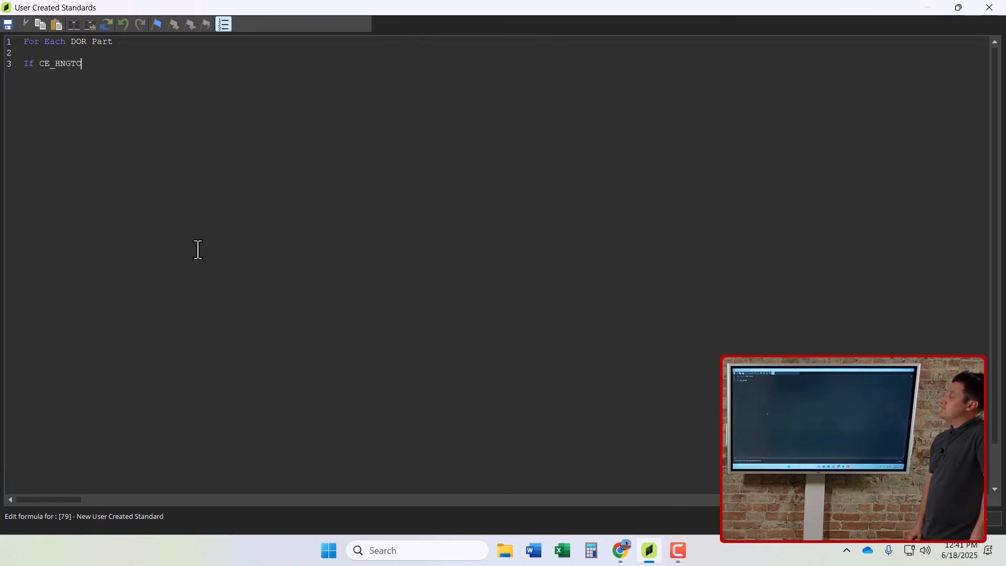
text(GGLE )
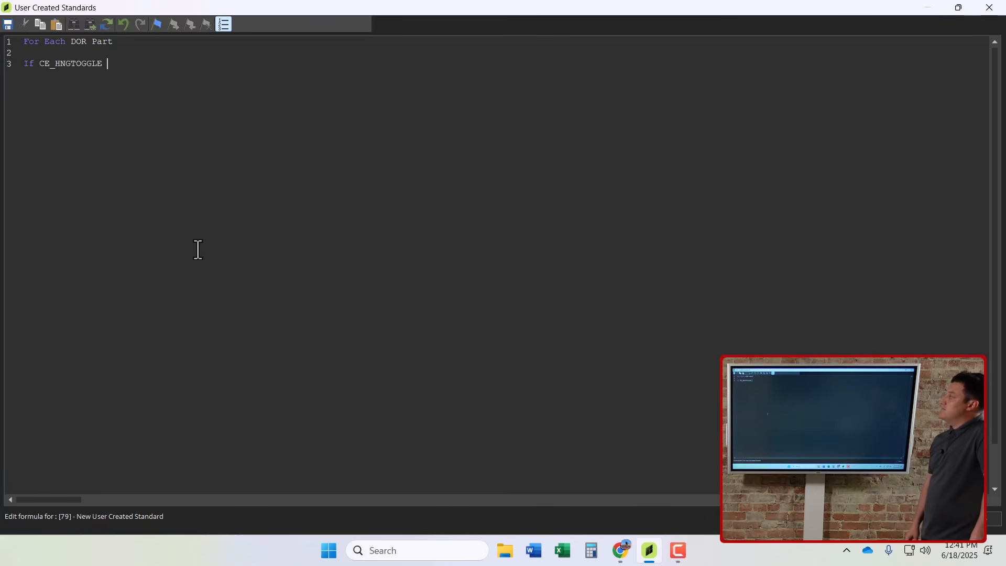
text(==)
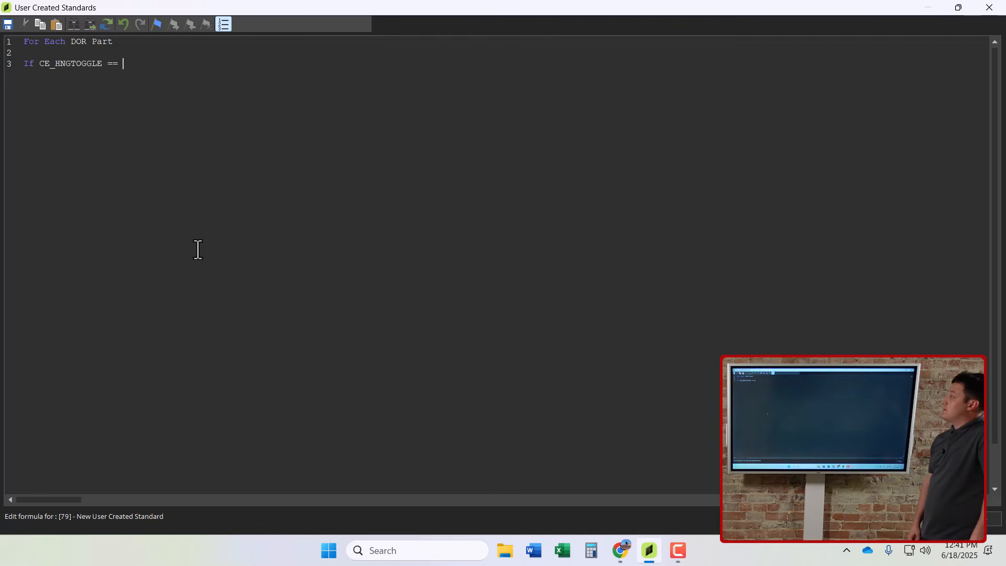
text( null)
key(Return)
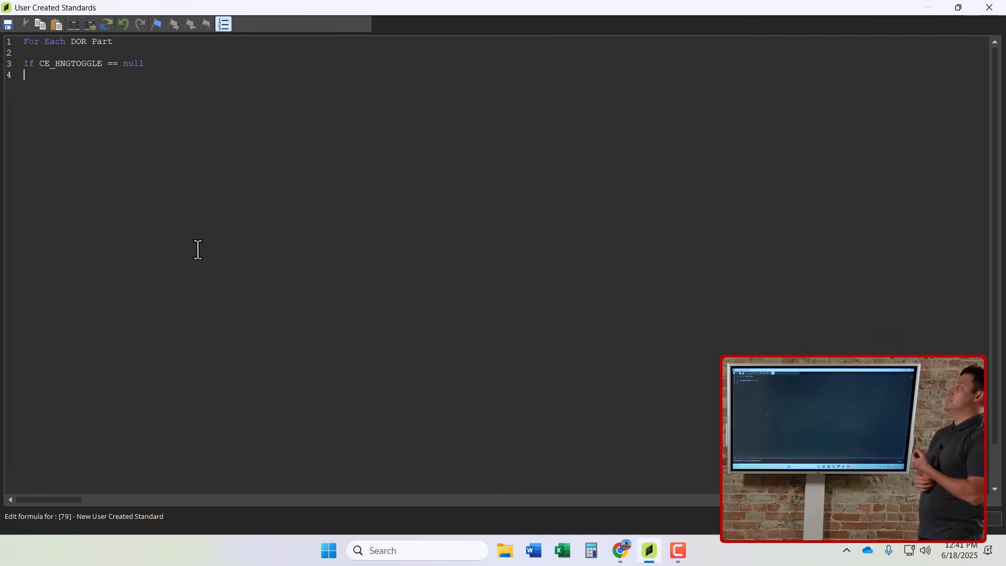
Reuse the toggle's variable name below the condition to add the line "CE_HNGTOGGLE<bool> = 0".
double_click(83, 63)
key(ctrl+c)
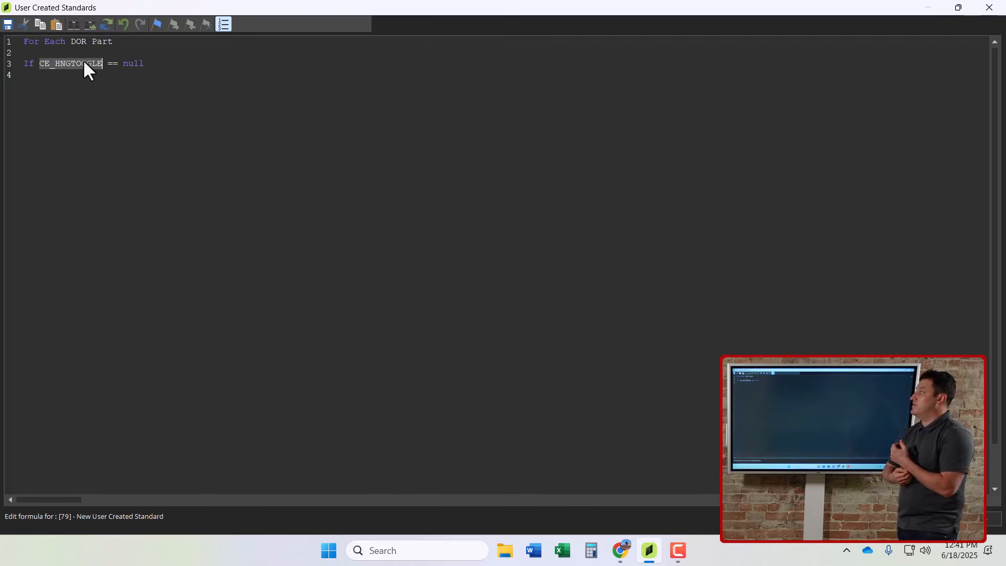
click(45, 84)
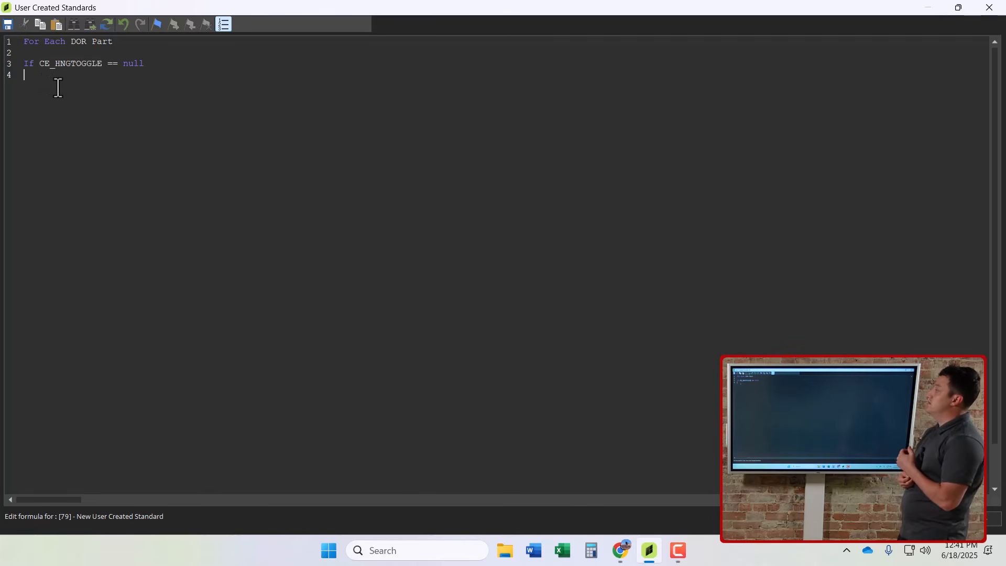
key(ctrl+v)
text(<)
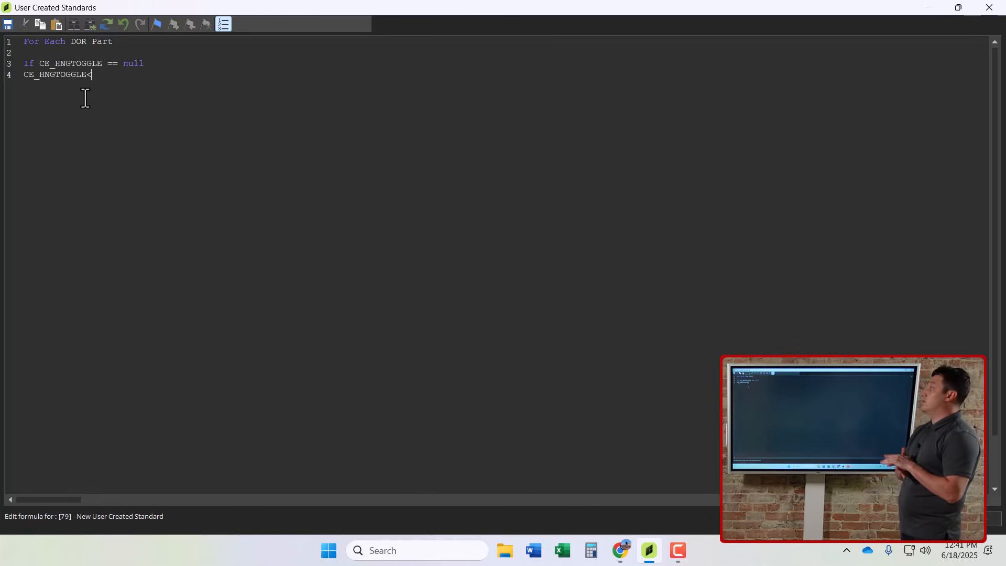
text(bool> = 0)
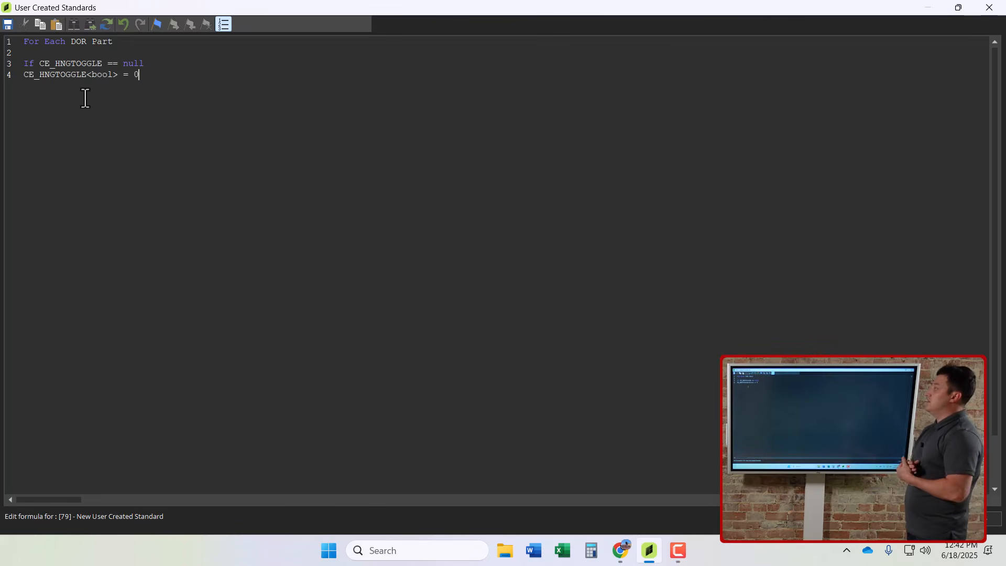
Add the line "CE_HNGTOGGLE<style> = 1" below the bool line.
key(ctrl+v)
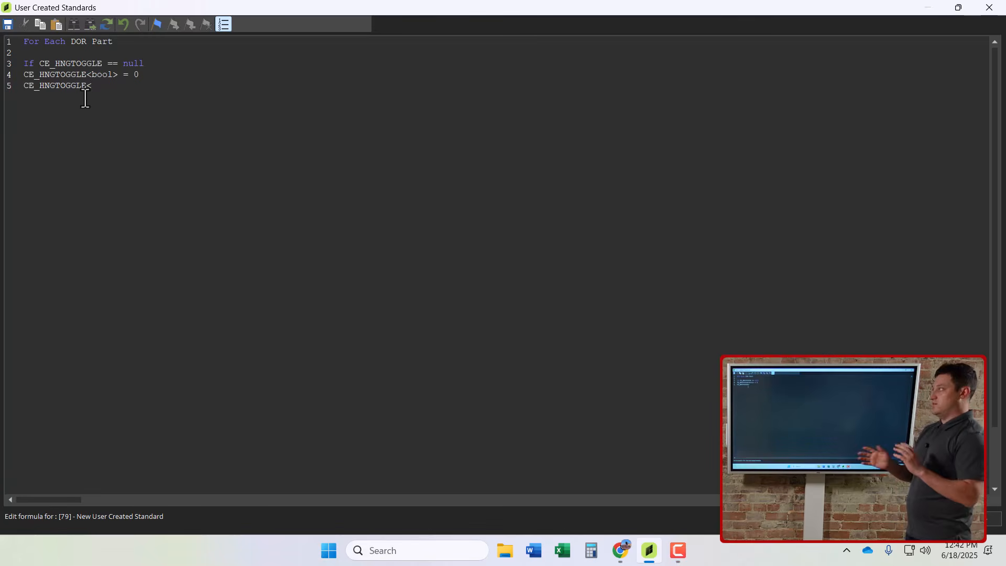
text(S)
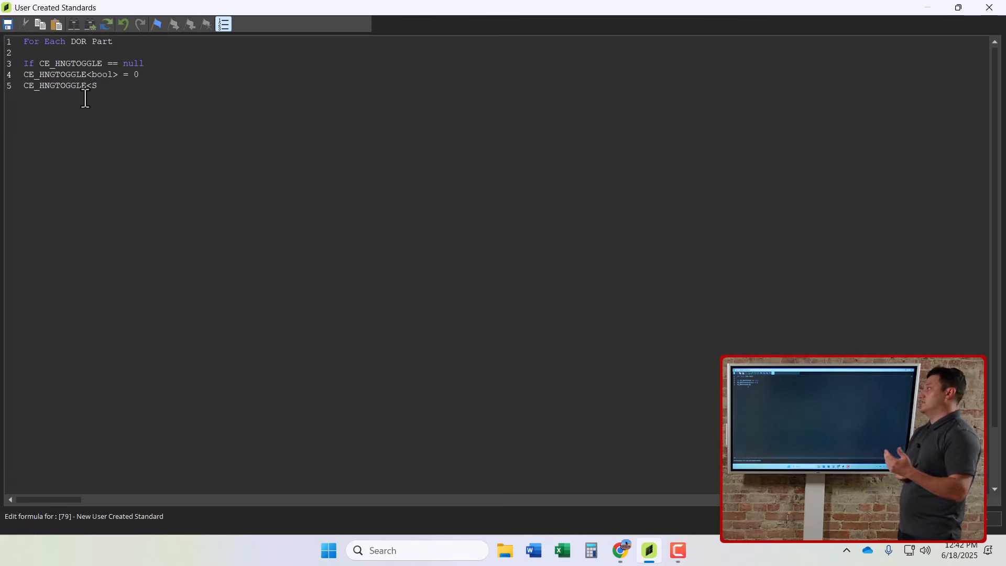
text(tyle> = 1)
key(Return)
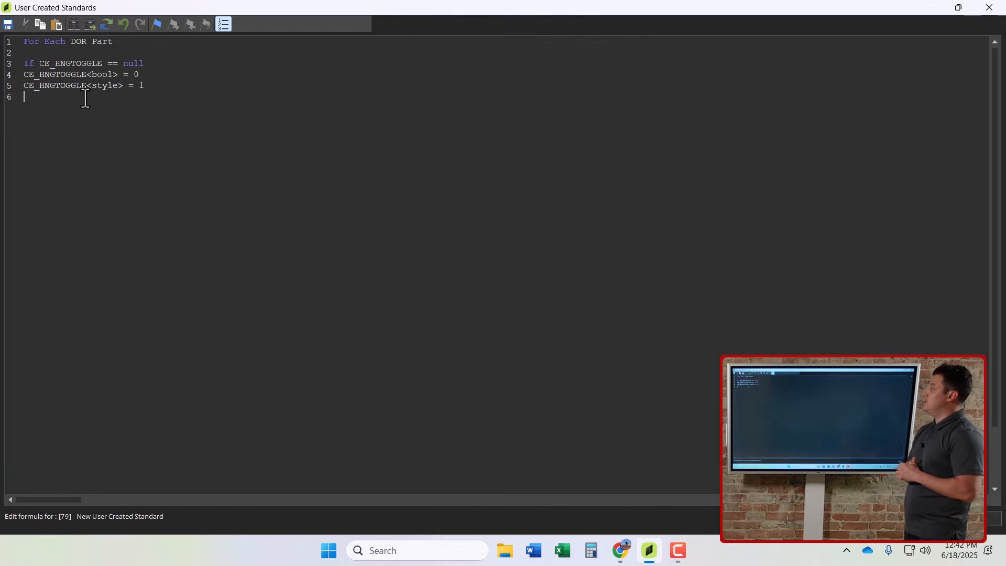
Add the line "CE_HNGTOGGLE<desc> = 'Toggle Hinge Adj'" below the style line.
key(ctrl+v)
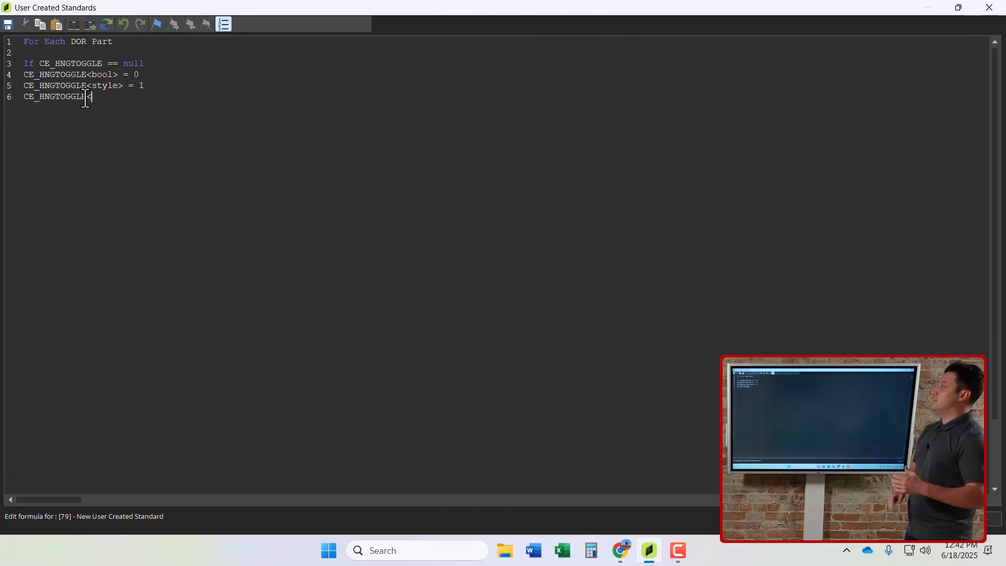
text(desc)
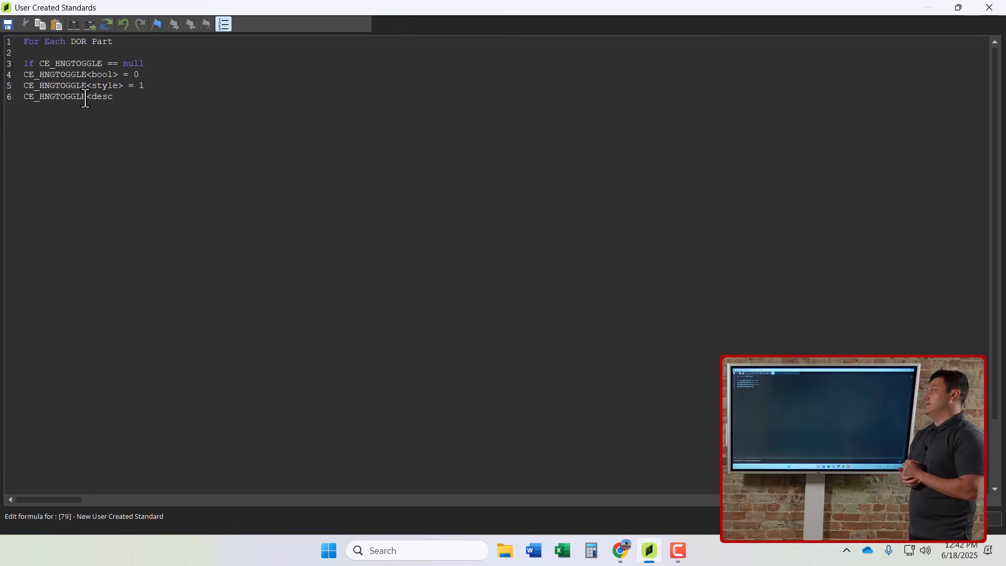
text(> = 'Toggle Hinge Adj)
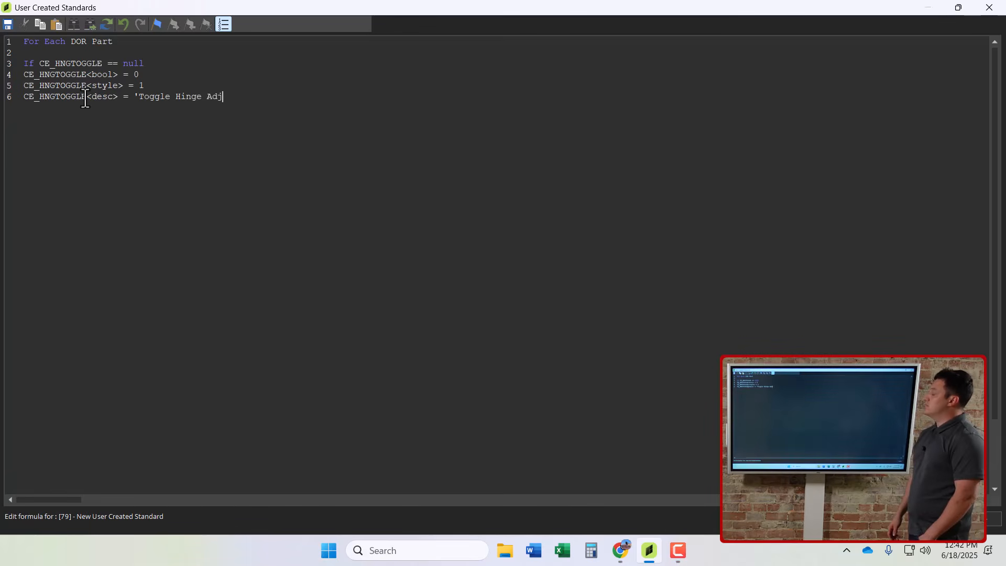
text(.)
key(BackSpace)
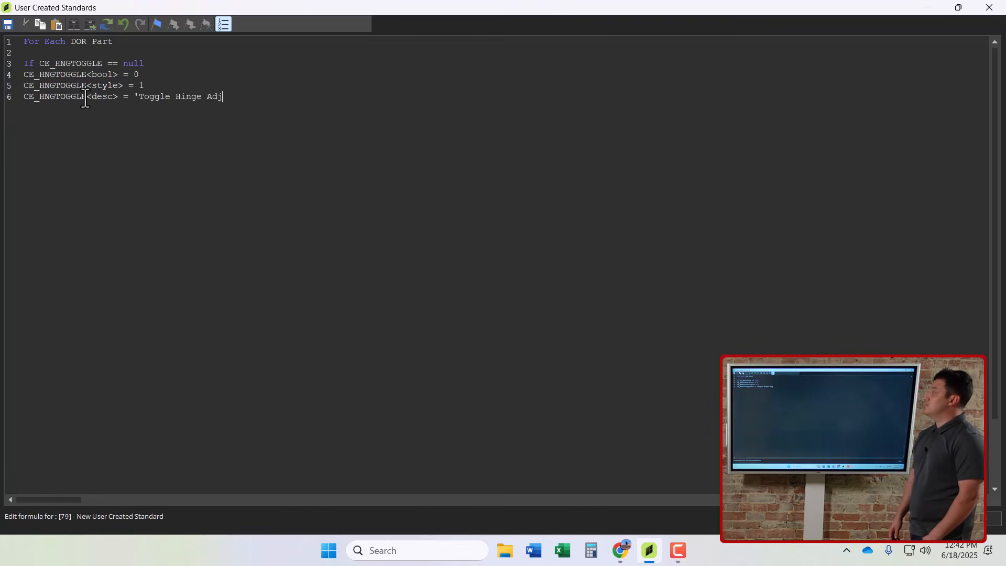
Close the block with "End if" on line 7 and complete the line 3 condition with "then".
text(End If)
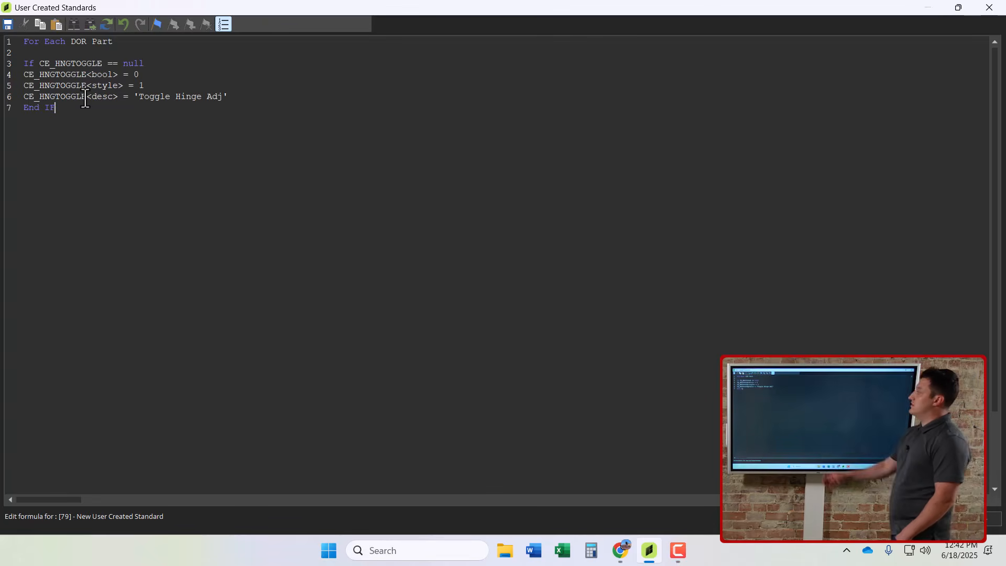
key(BackSpace)
key(BackSpace)
text(d if)
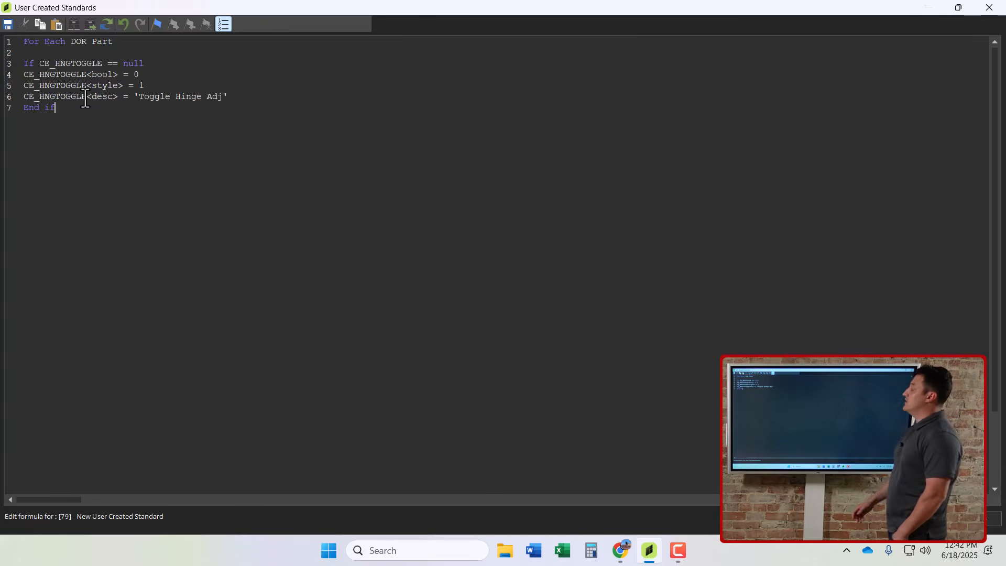
click(158, 63)
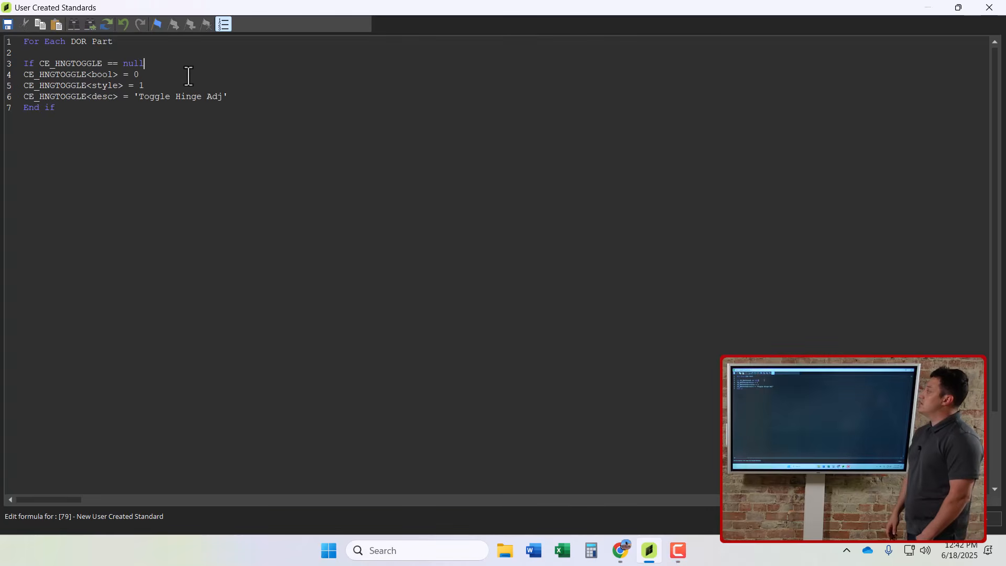
text(then)
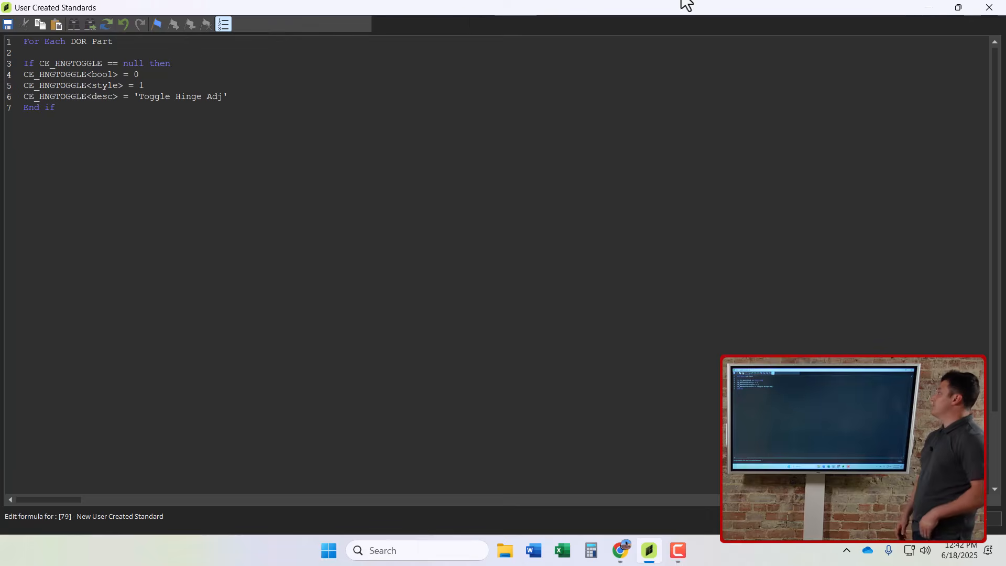
Close the script editor, saving the changes, and return to the cabinet assembly.
click(989, 8)
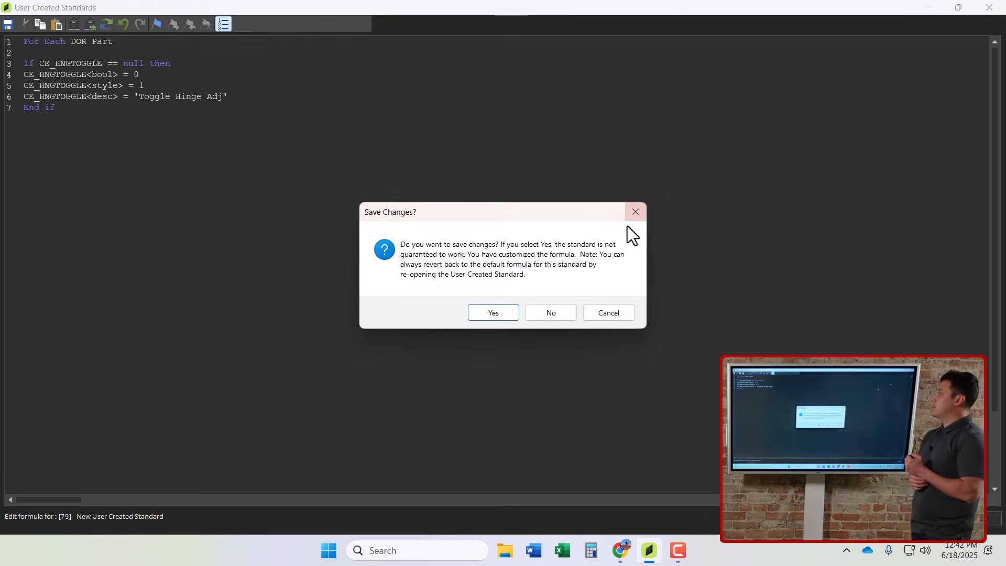
click(505, 313)
double_click(540, 323)
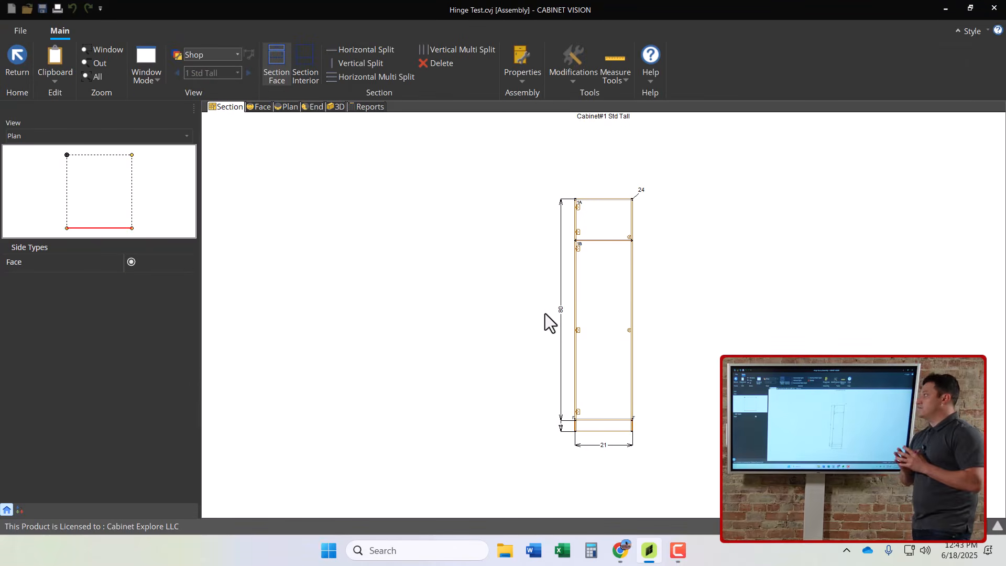
Check the attributes of the tall cabinet's lower door in the face view.
click(267, 108)
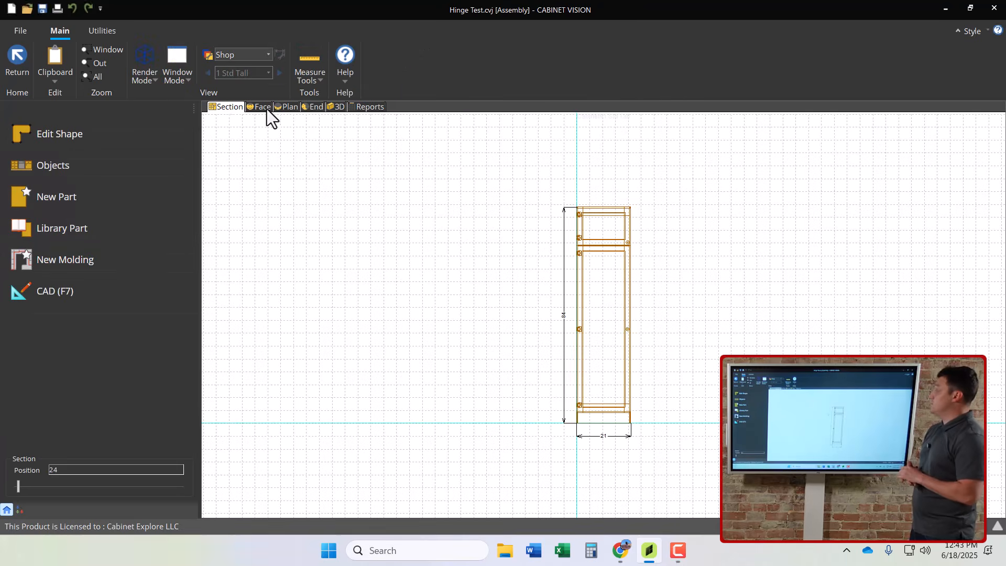
click(592, 300)
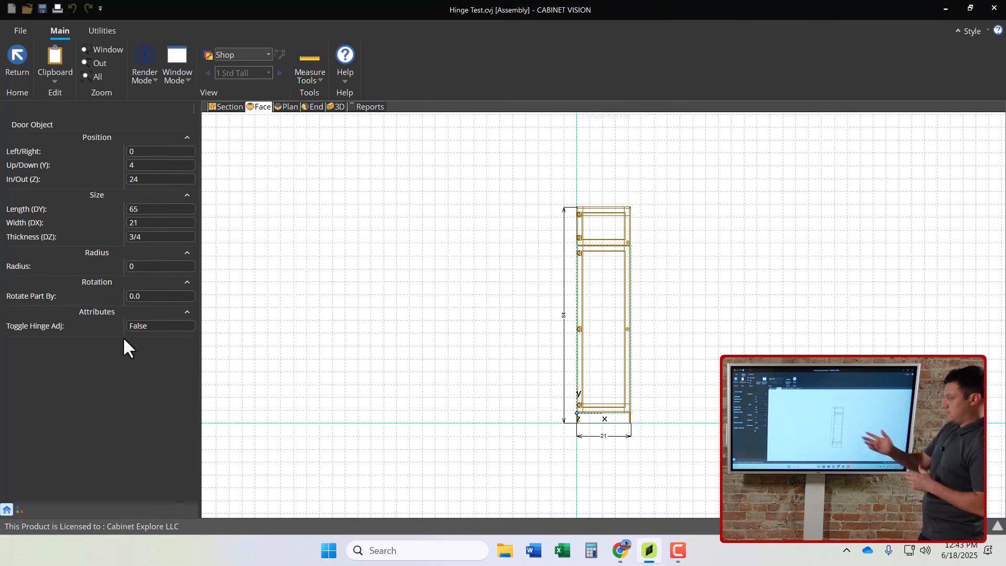
click(182, 328)
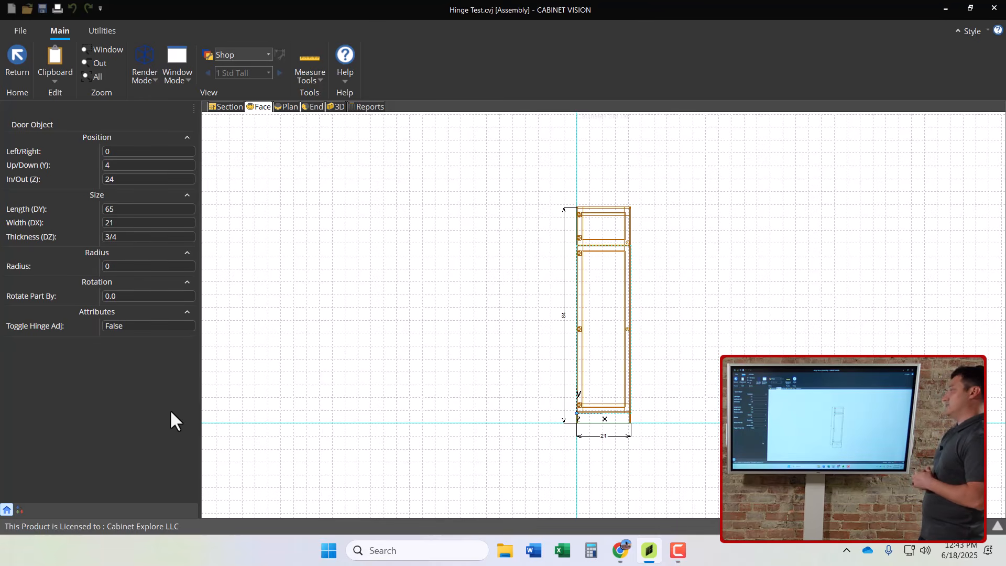
click(307, 321)
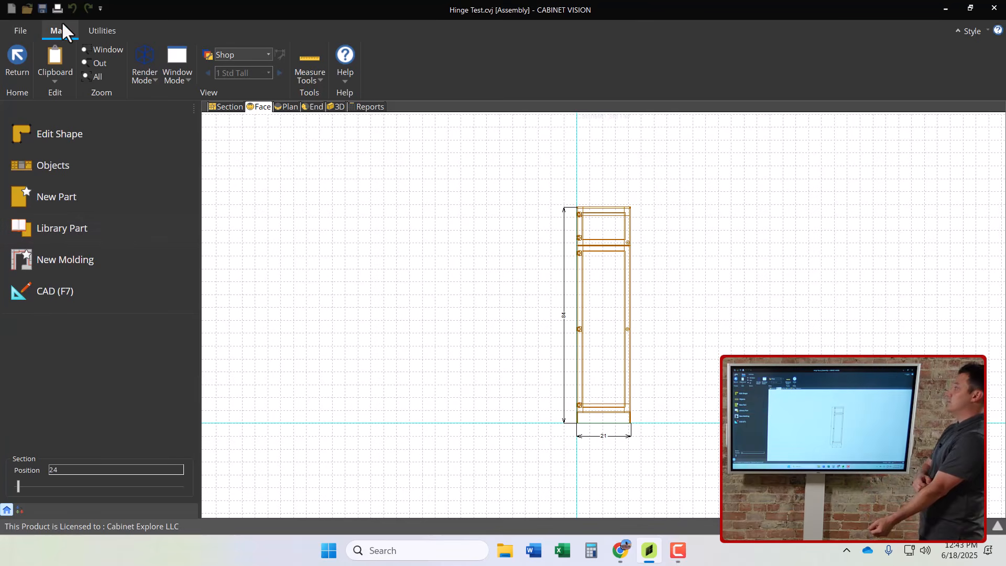
Reopen the code of the New User Created Standard script for editing.
click(108, 32)
click(62, 78)
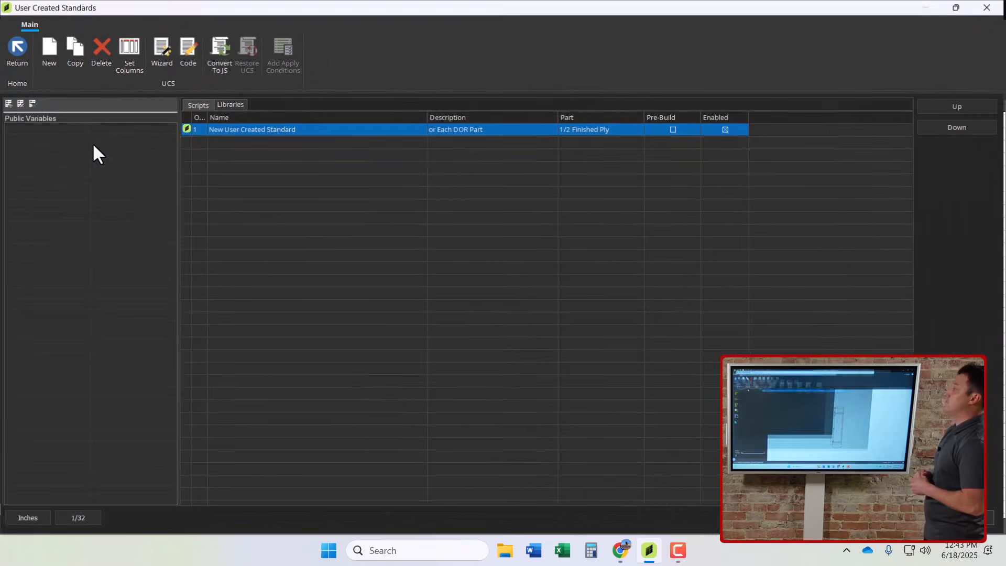
click(187, 50)
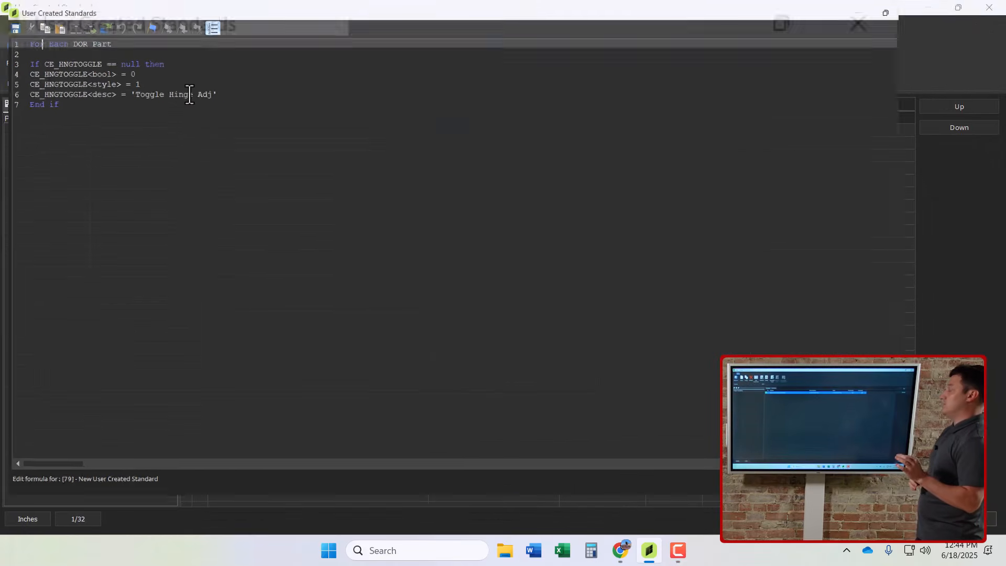
Add the condition "If CE_HNGTOGGLE == 1 then" on line 9, leaving a blank line after the first If block.
click(54, 108)
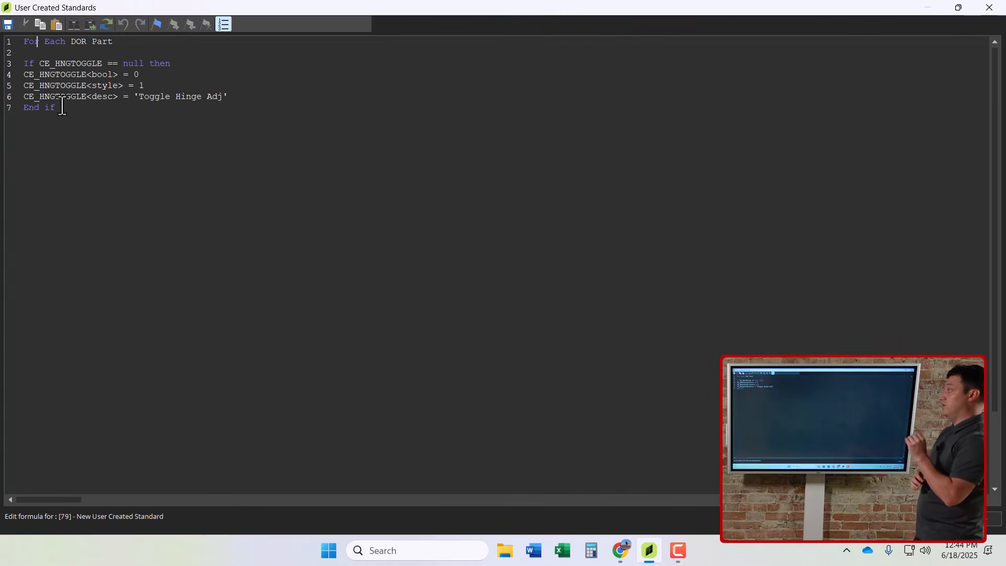
key(Return)
key(Return)
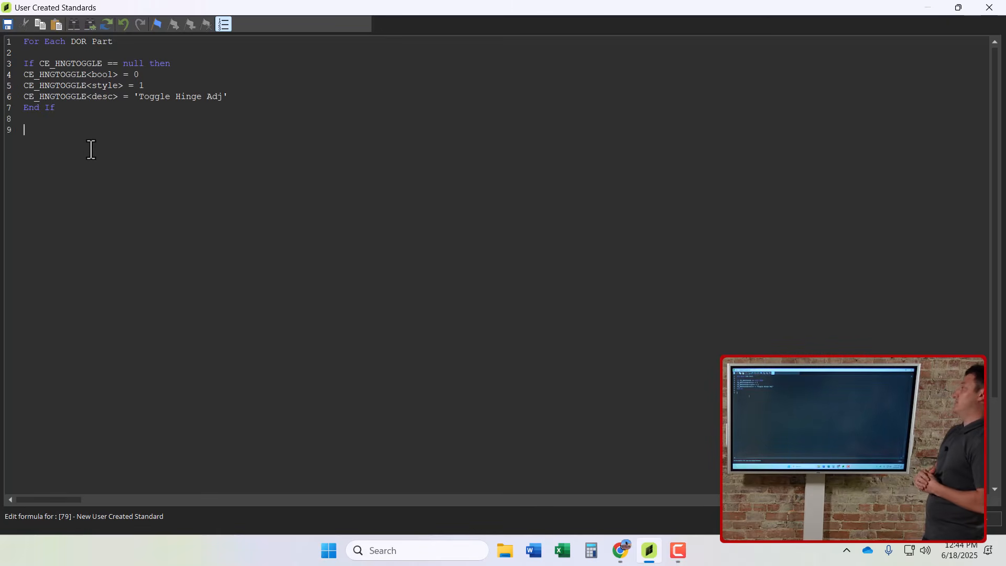
text(If CE_HNGTOGGLE)
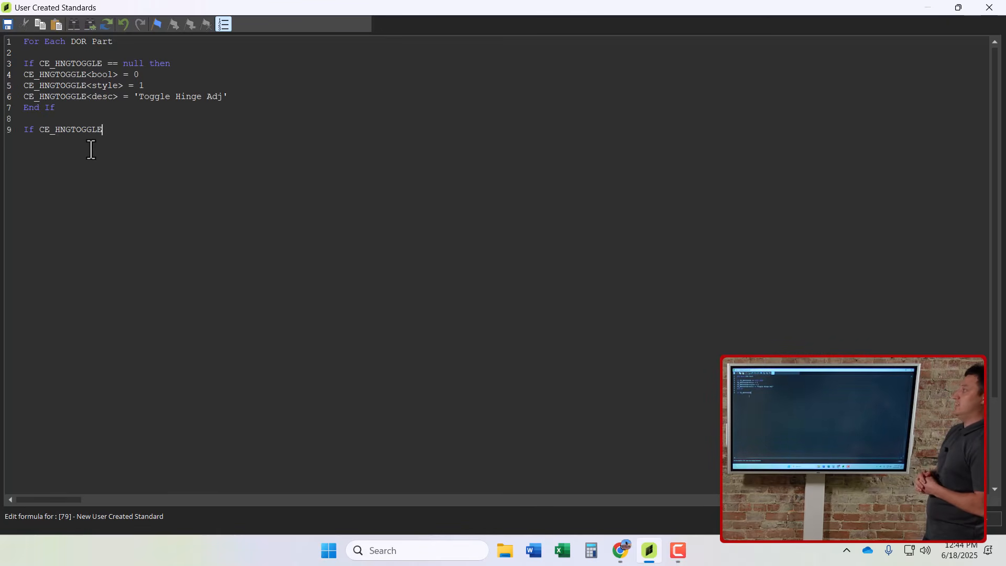
text( == 1 then)
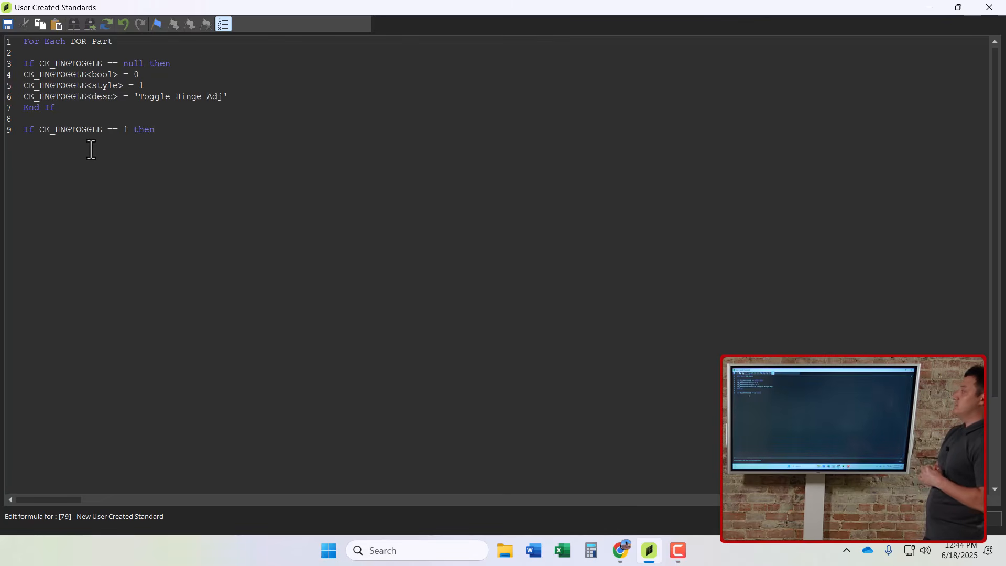
key(Return)
key(Return)
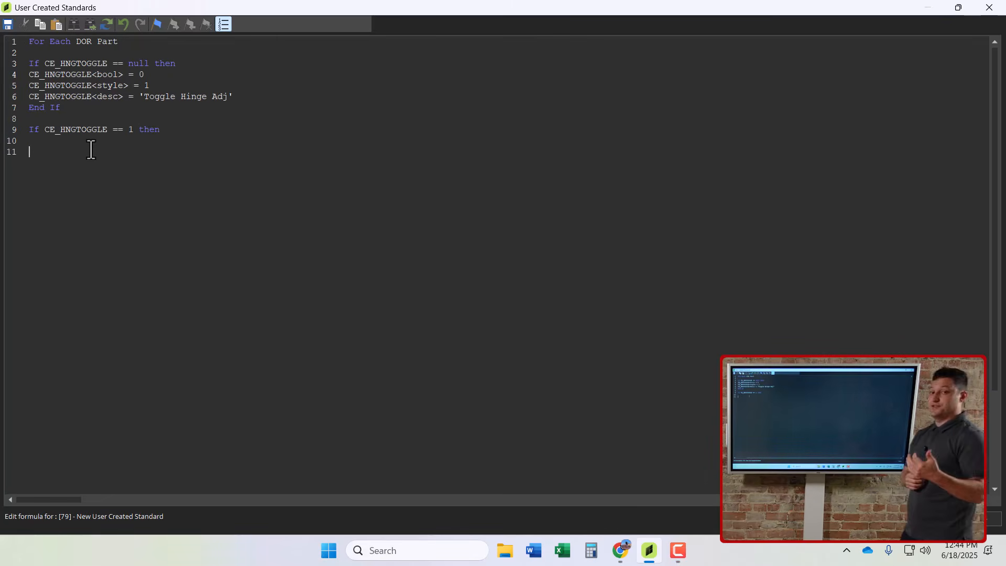
Duplicate the If block from lines 3–7 inside the new condition, starting with an indent on line 11.
key(Tab)
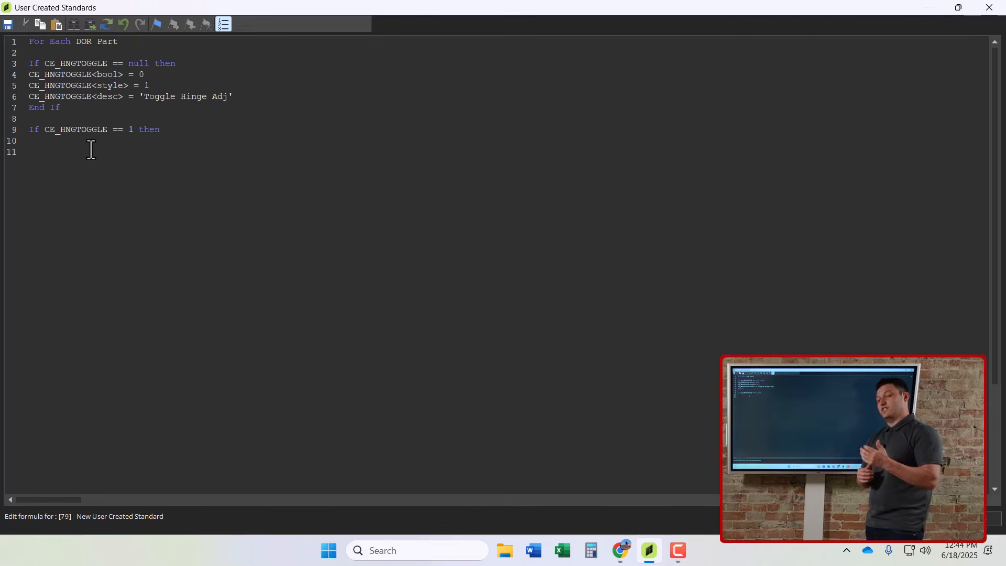
drag(62, 108, 32, 61)
key(ctrl+c)
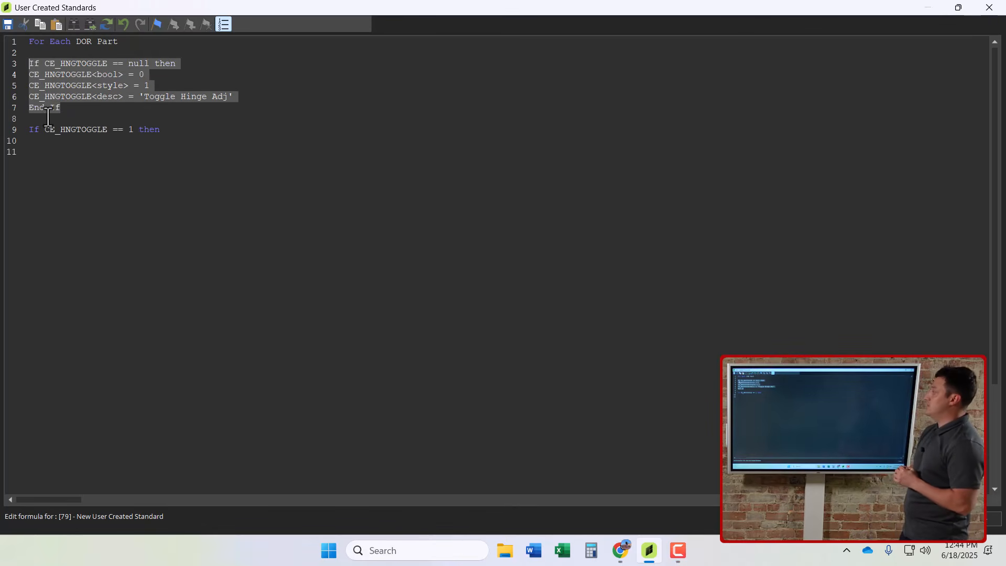
click(62, 175)
key(ctrl+v)
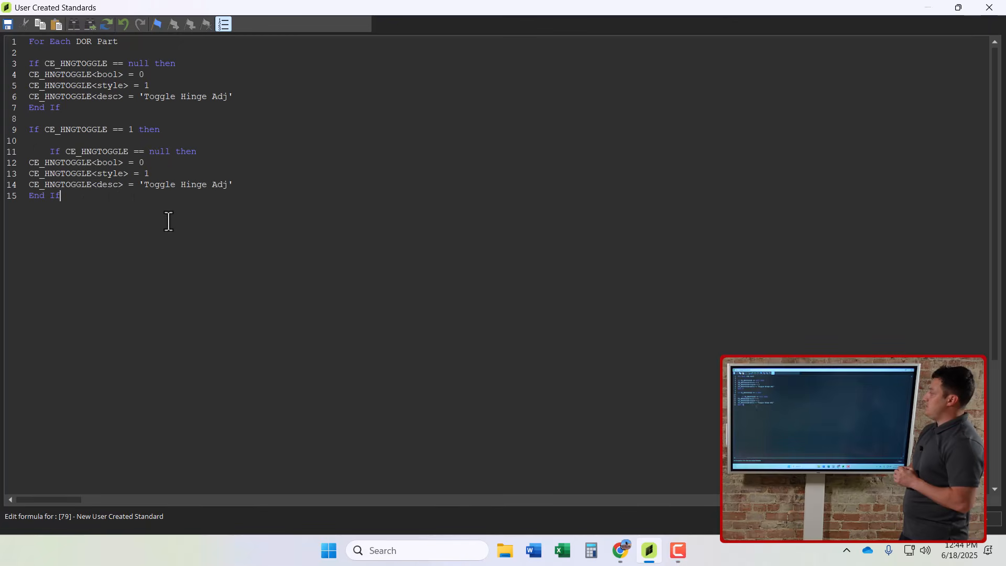
Indent lines 12 to 15 of the duplicated block to align with its If line.
click(29, 162)
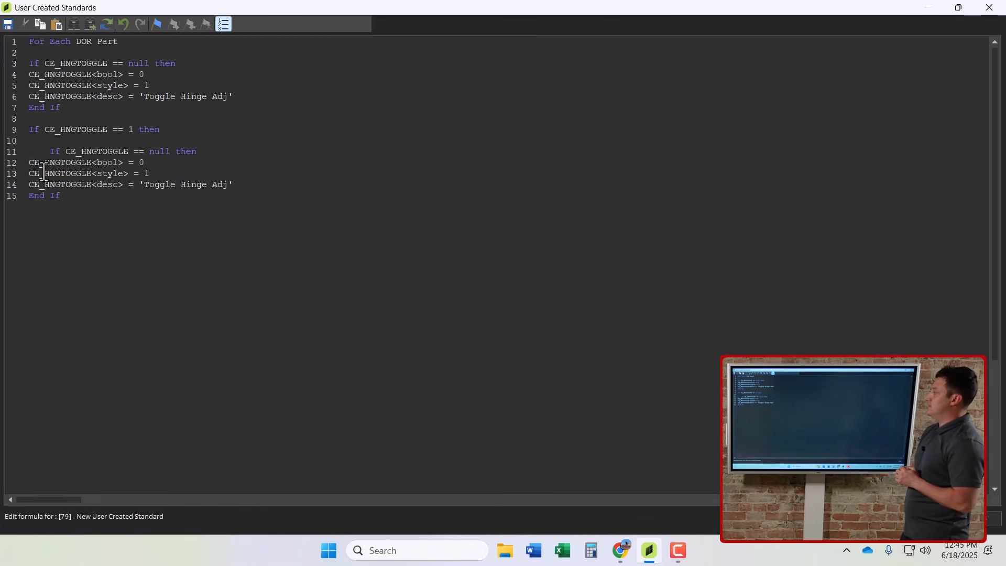
key(Tab)
click(29, 174)
key(Tab)
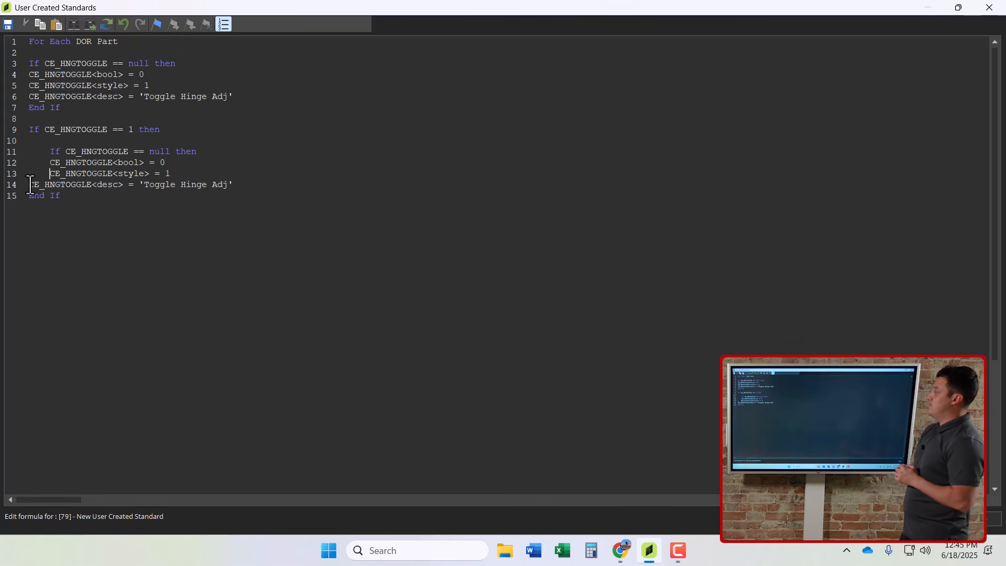
click(29, 185)
key(Tab)
click(30, 196)
key(Tab)
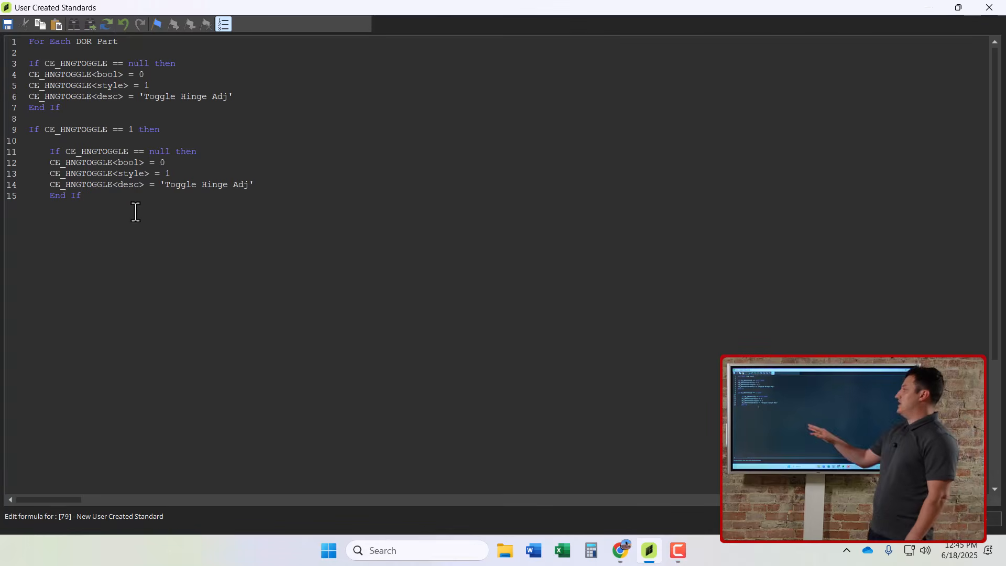
Rename the variable in the nested If condition on line 11 to CE_HNGY.
double_click(125, 162)
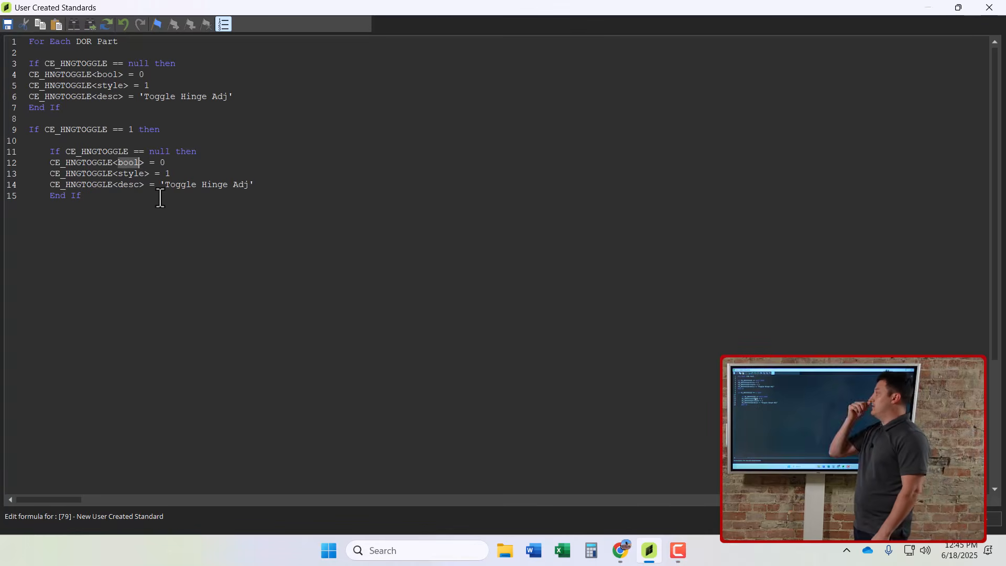
click(127, 152)
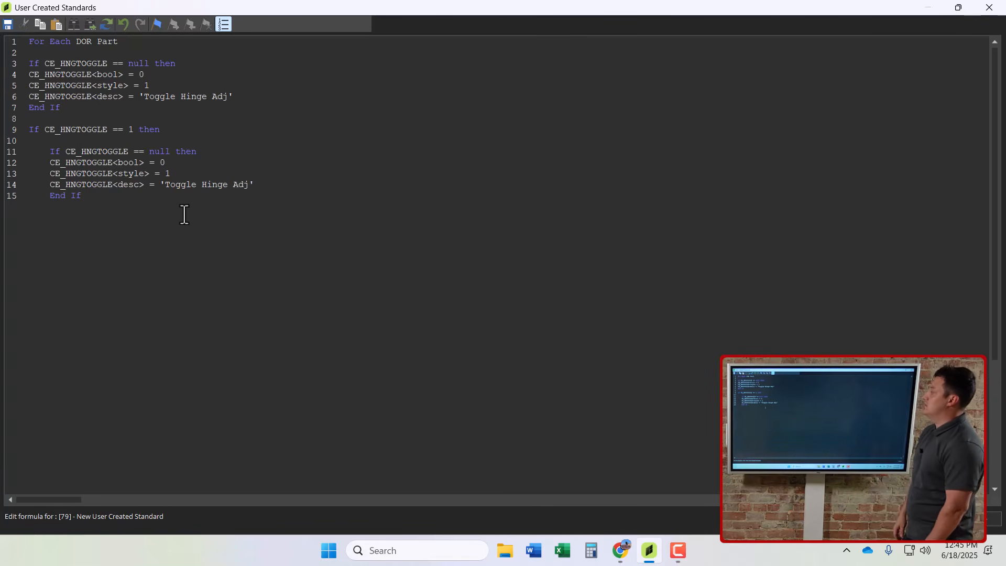
key(BackSpace)
key(BackSpace)
key(BackSpace)
key(BackSpace)
key(BackSpace)
text(Y)
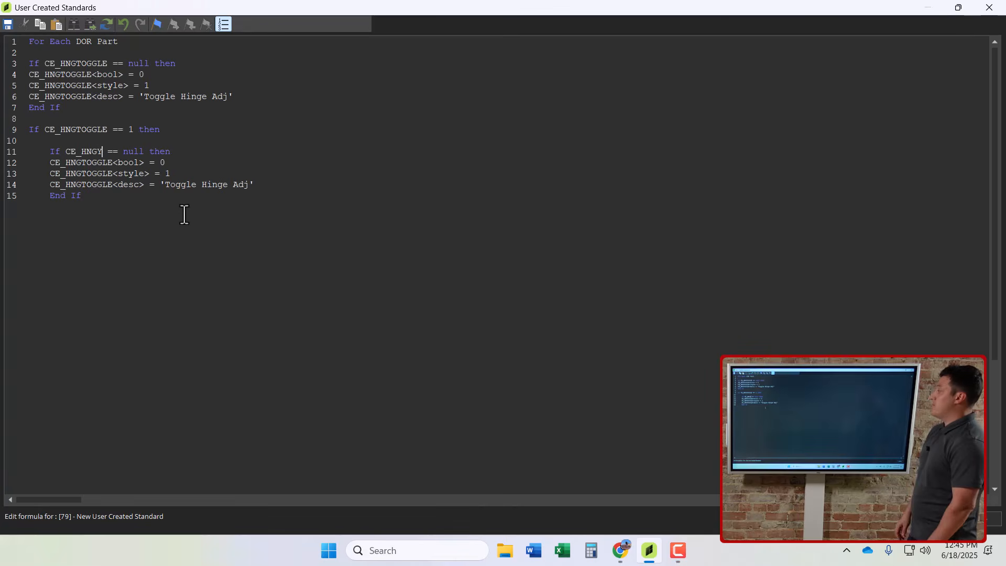
Replace CE_HNGTOGGLE with CE_HNGY in the nested block's bool, style and desc lines.
double_click(77, 152)
key(ctrl+c)
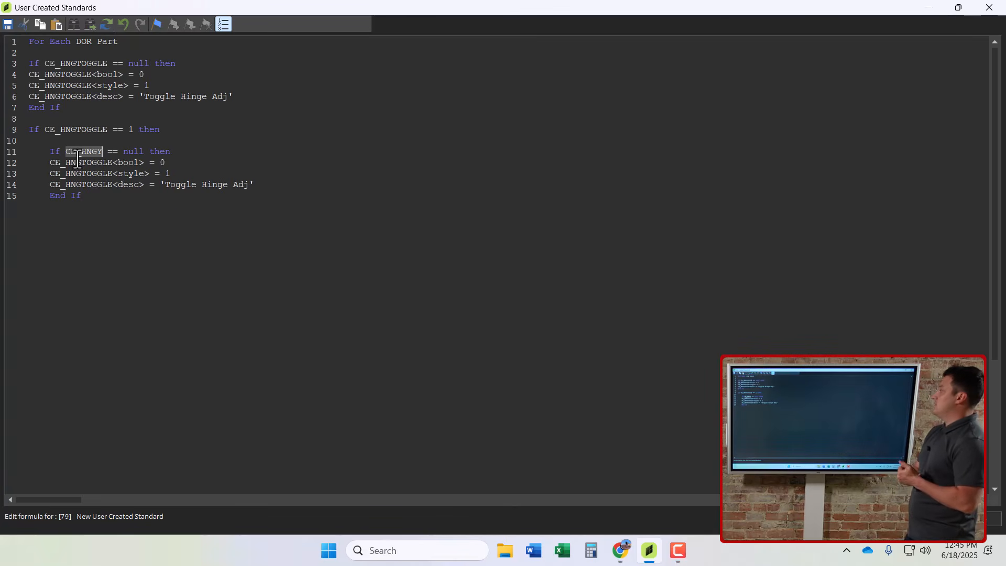
double_click(76, 163)
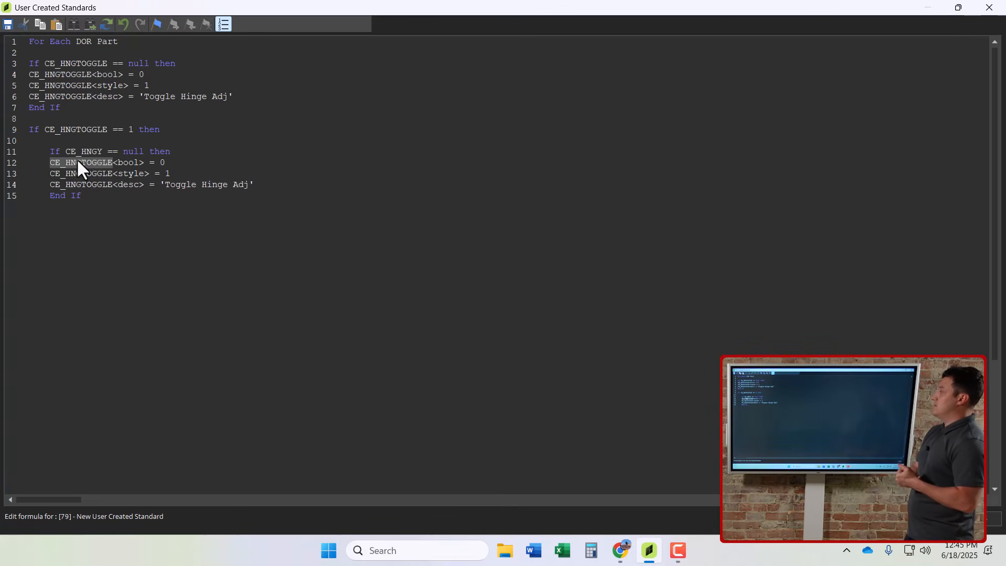
key(ctrl+v)
double_click(73, 173)
key(ctrl+v)
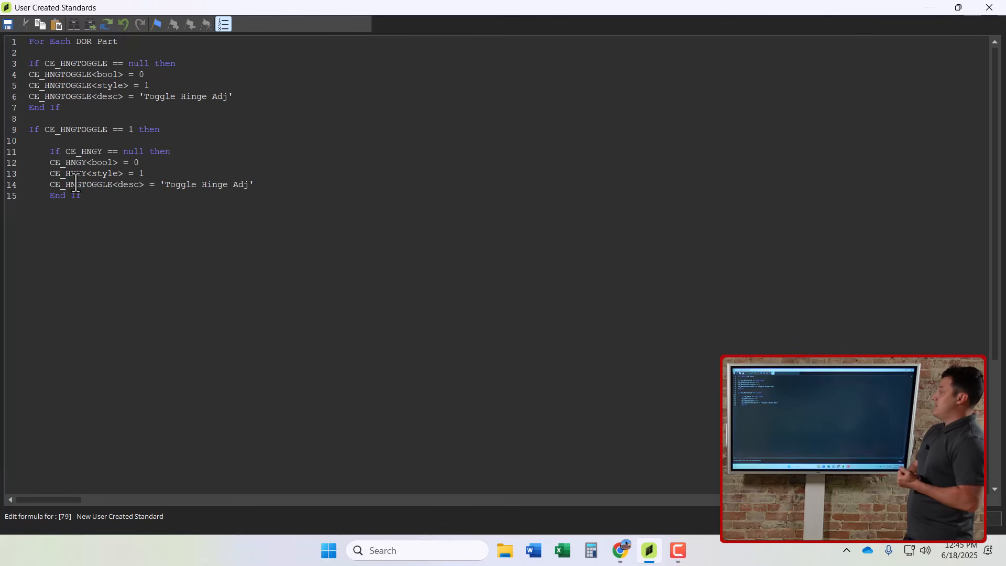
double_click(74, 184)
key(ctrl+v)
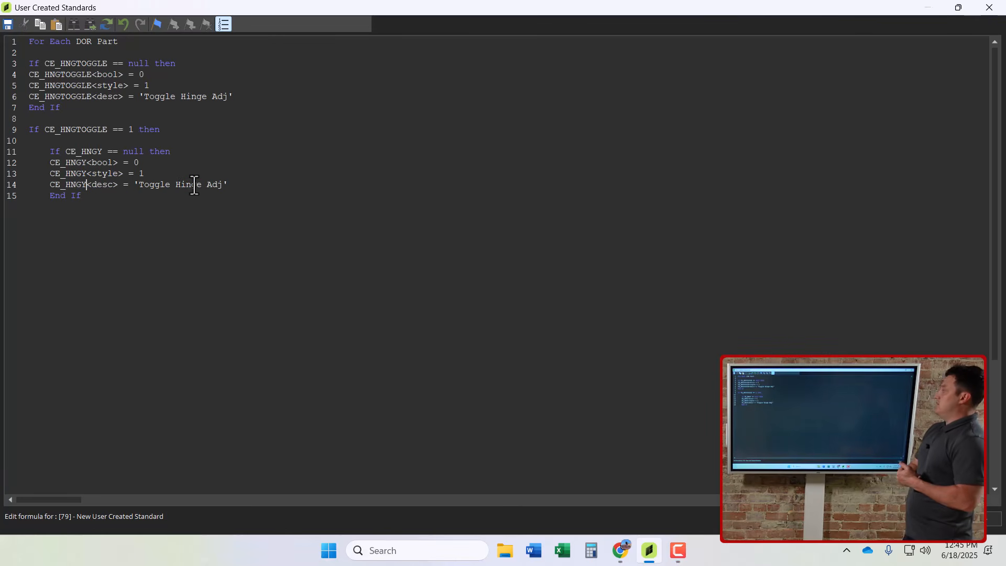
Change the description text on line 14 of the nested block to 'Hinge Y'.
click(176, 186)
key(BackSpace)
key(BackSpace)
key(BackSpace)
key(BackSpace)
key(BackSpace)
key(BackSpace)
key(BackSpace)
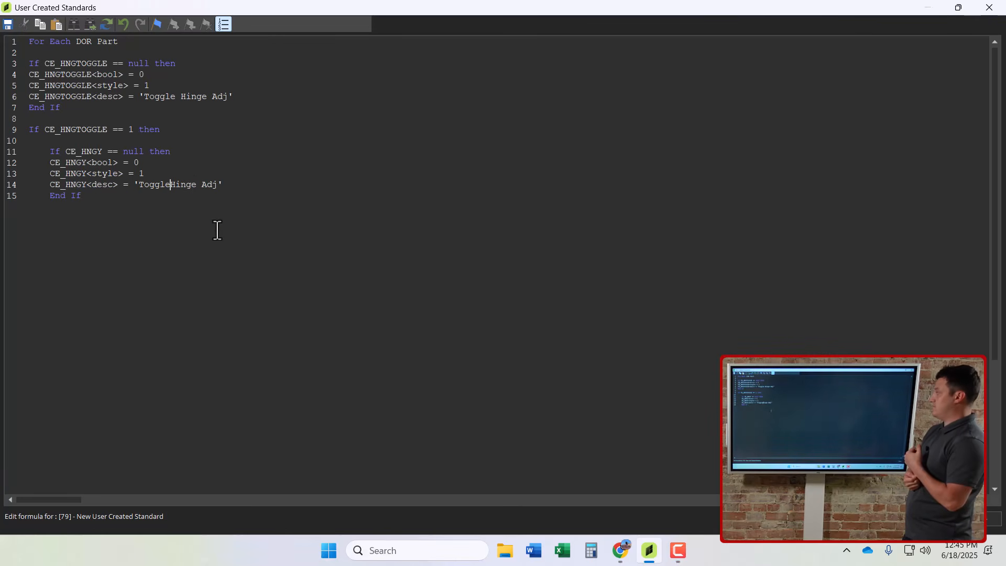
key(BackSpace)
key(BackSpace)
key(BackSpace)
text(Y)
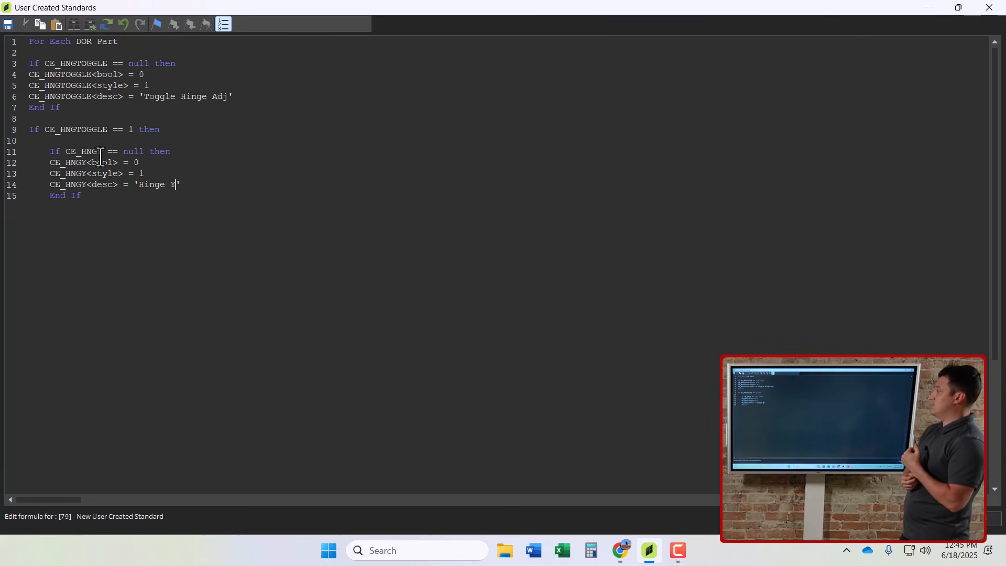
Change the CE_HNGY attribute type on line 12 from bool to meas and set its value to DY/2.
double_click(102, 163)
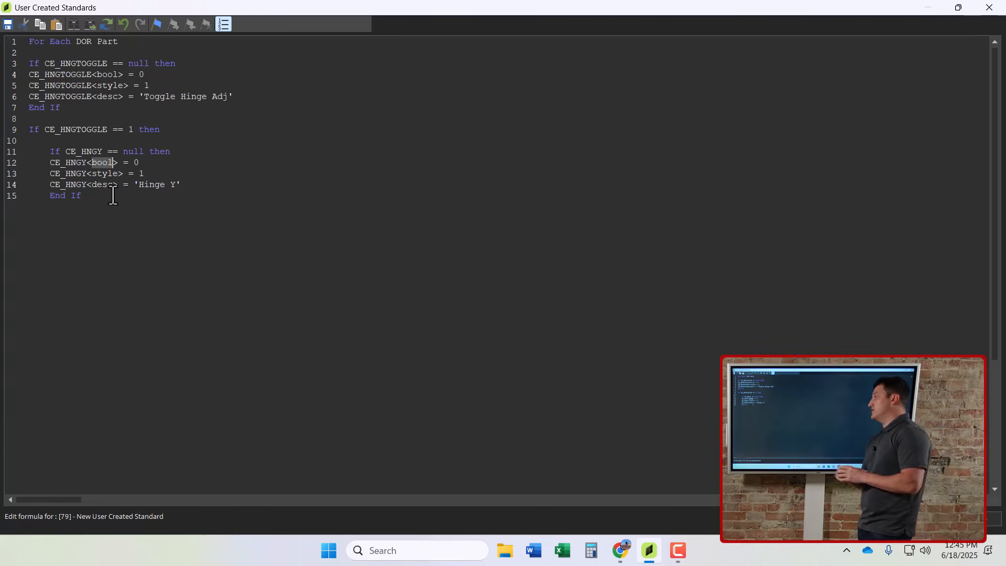
text(meas)
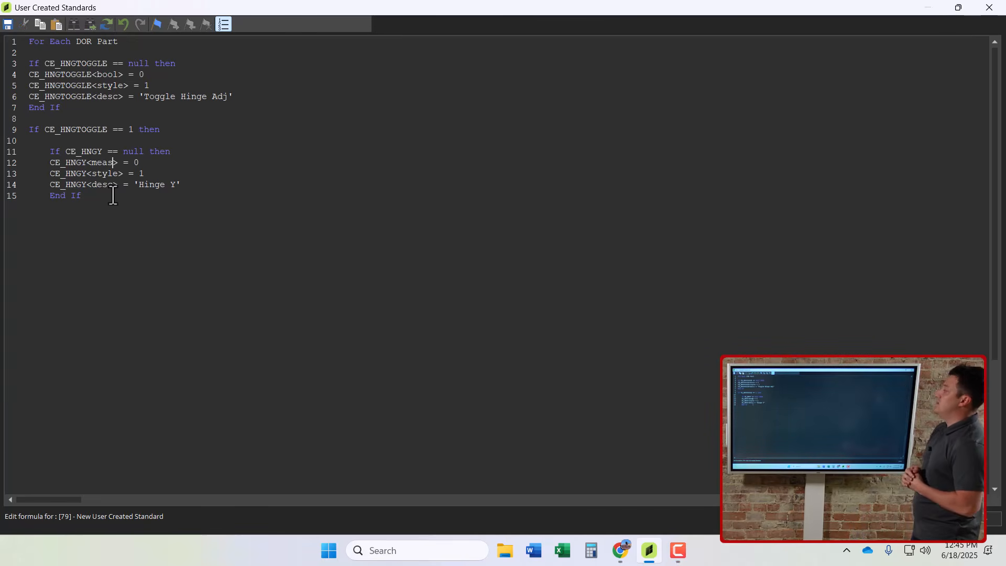
click(143, 162)
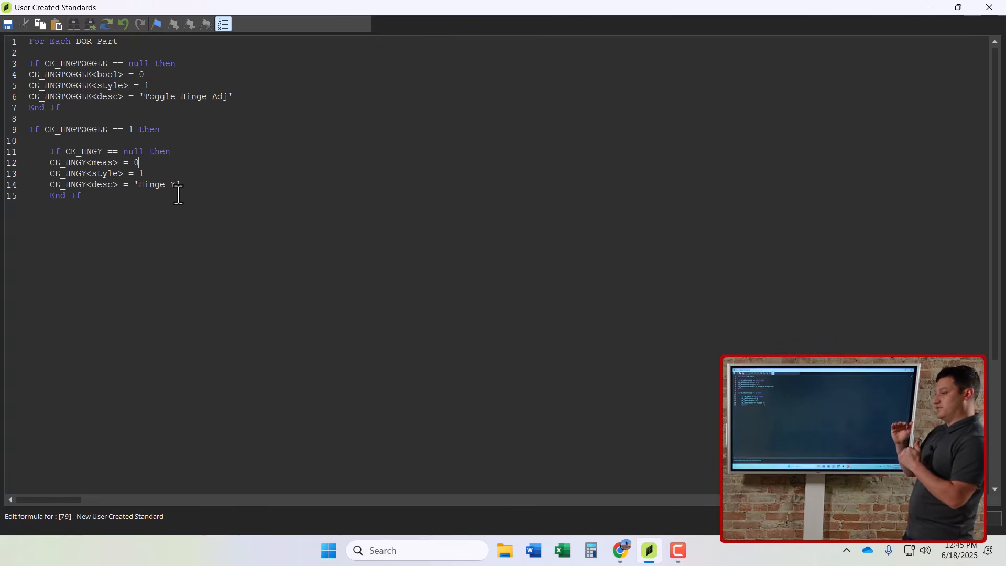
text(D)
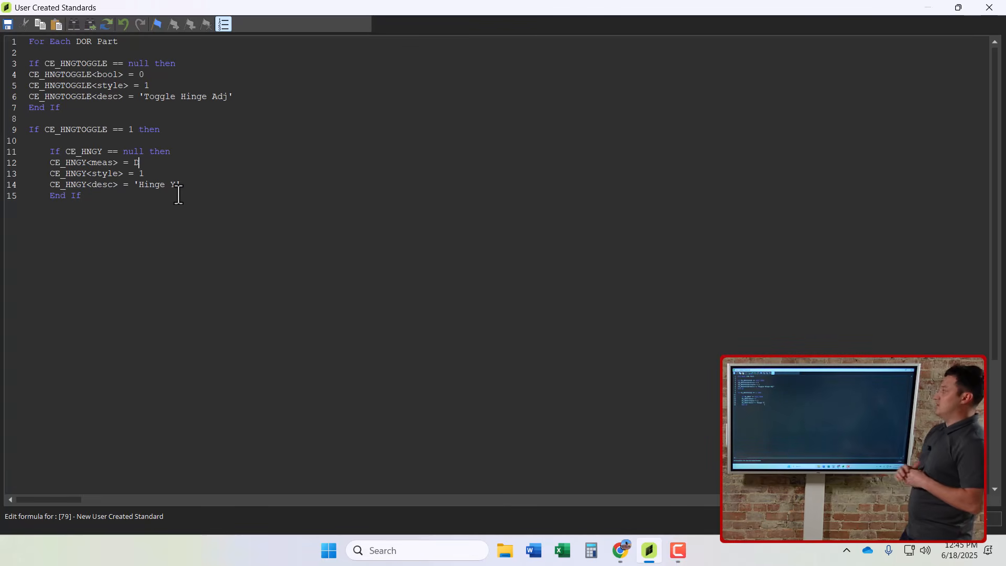
text(Y)
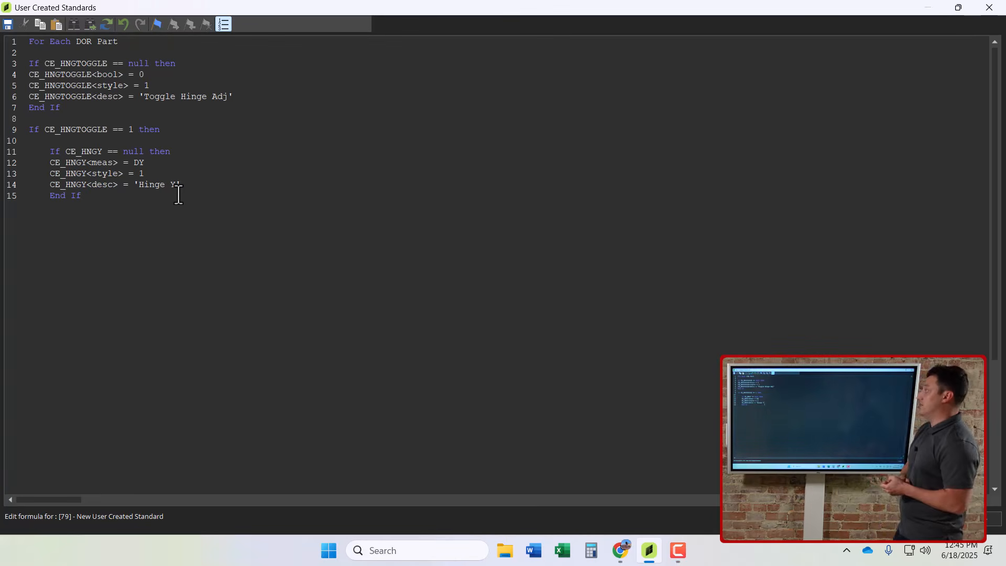
text(/52)
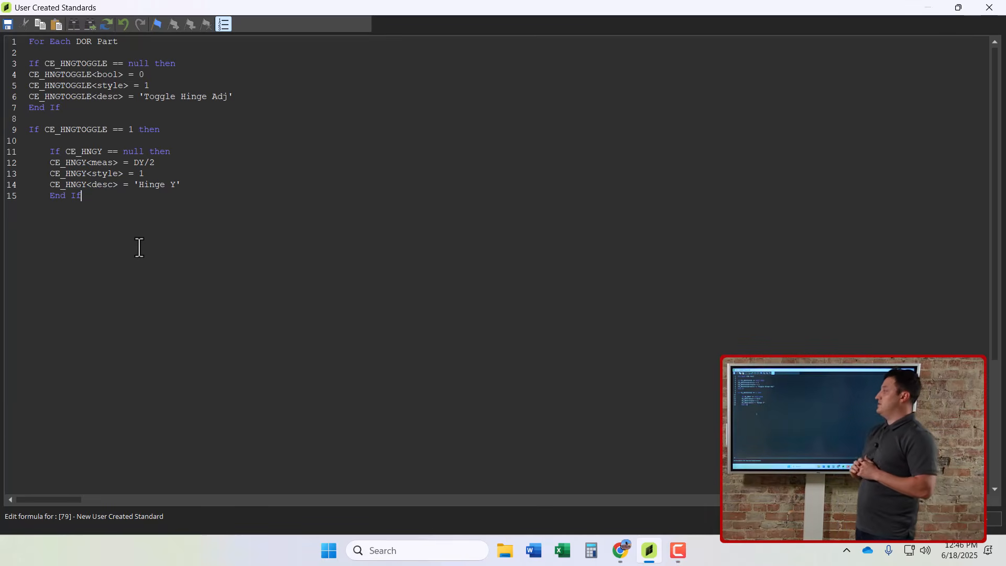
Below the nested block, add an Else branch with Delete CE_HNGY and close the outer condition with an unindented End If.
key(Return)
key(Return)
text(Else)
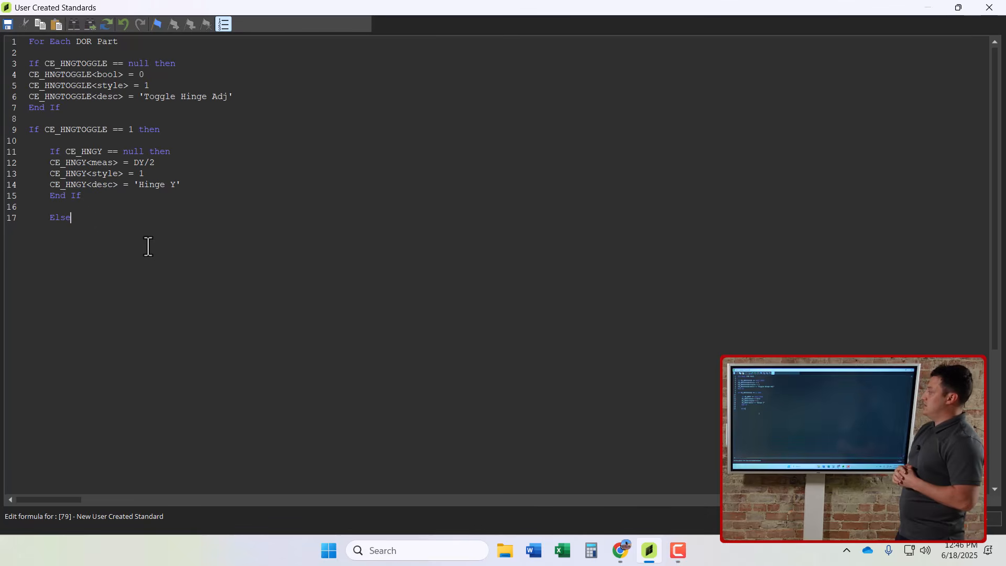
key(Return)
key(Return)
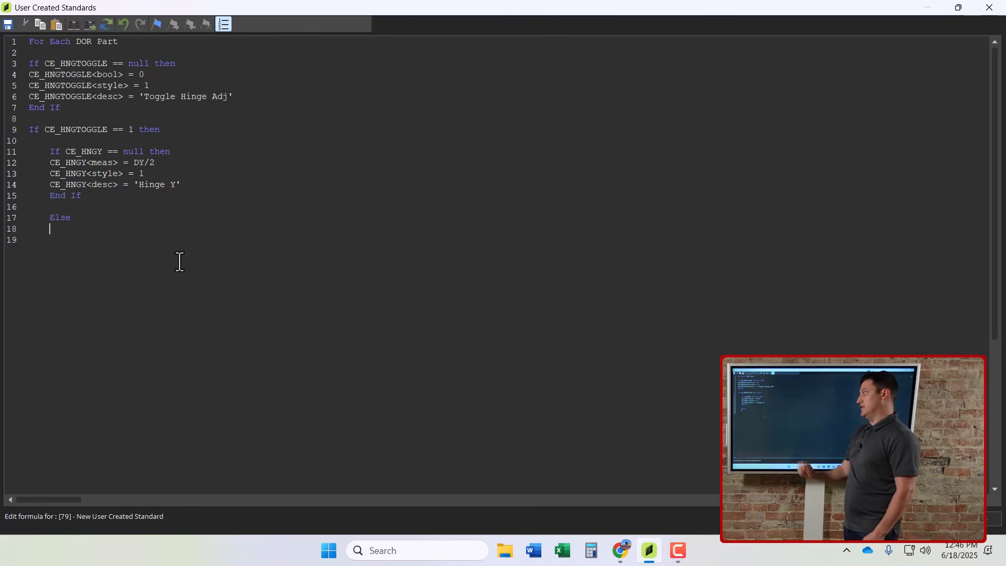
text(Delete)
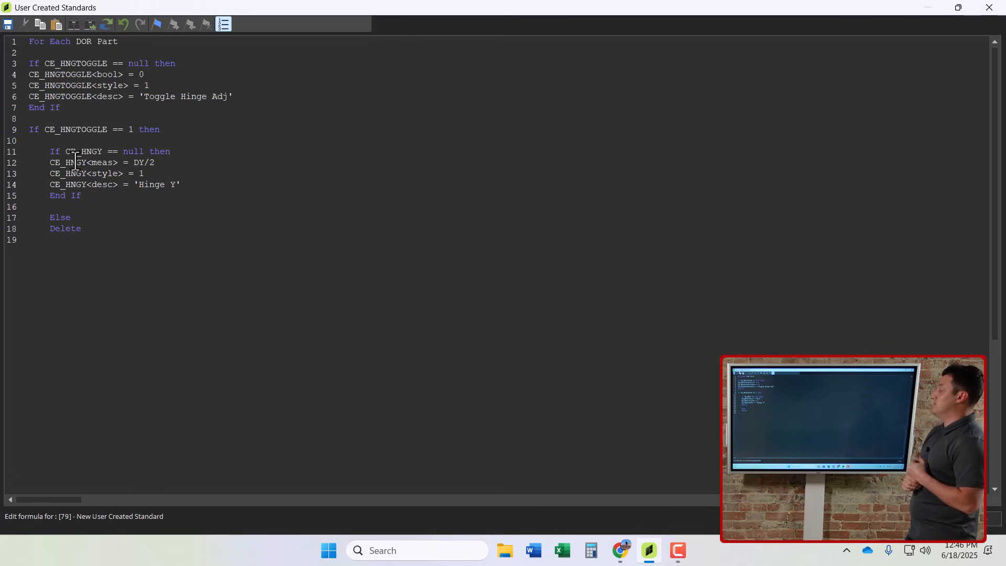
click(105, 235)
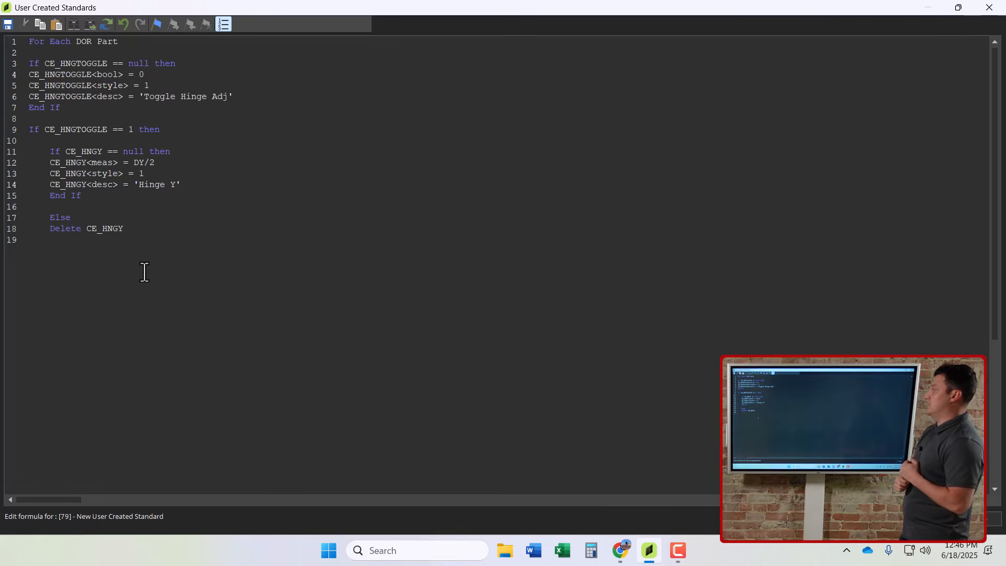
key(BackSpace)
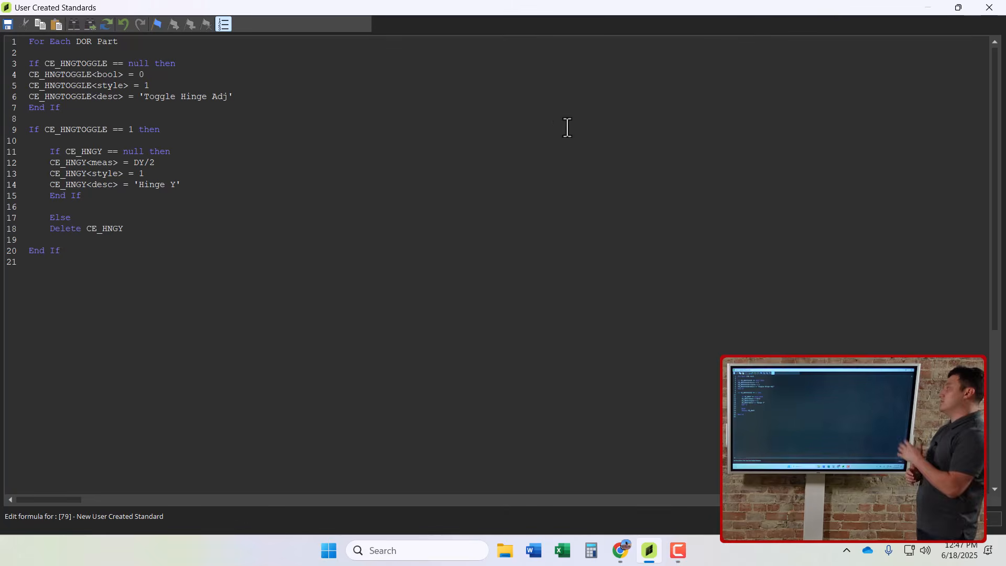
Save and close the script, return to the assembly, and set the tall door's Toggle Hinge Adj attribute to True.
click(989, 7)
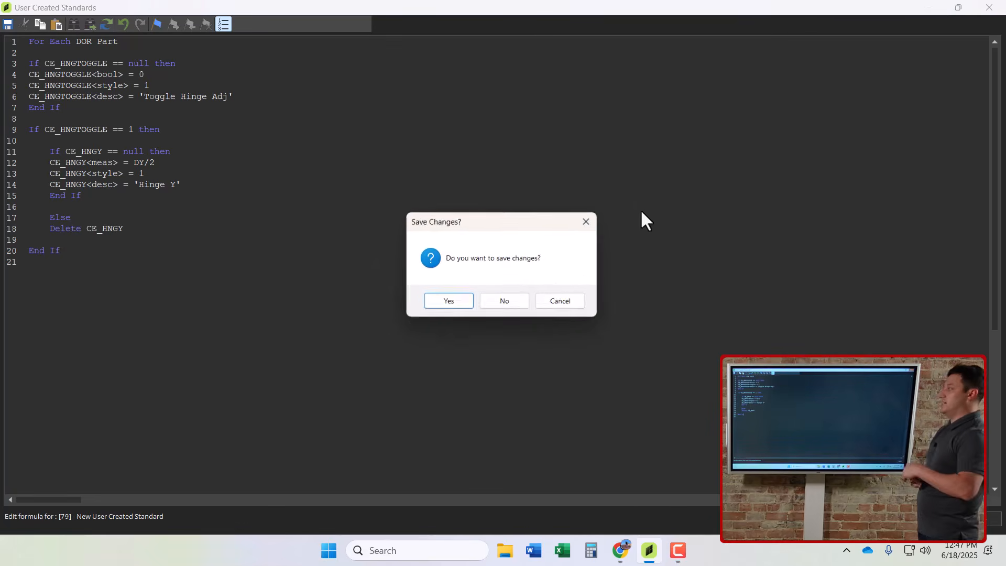
click(461, 307)
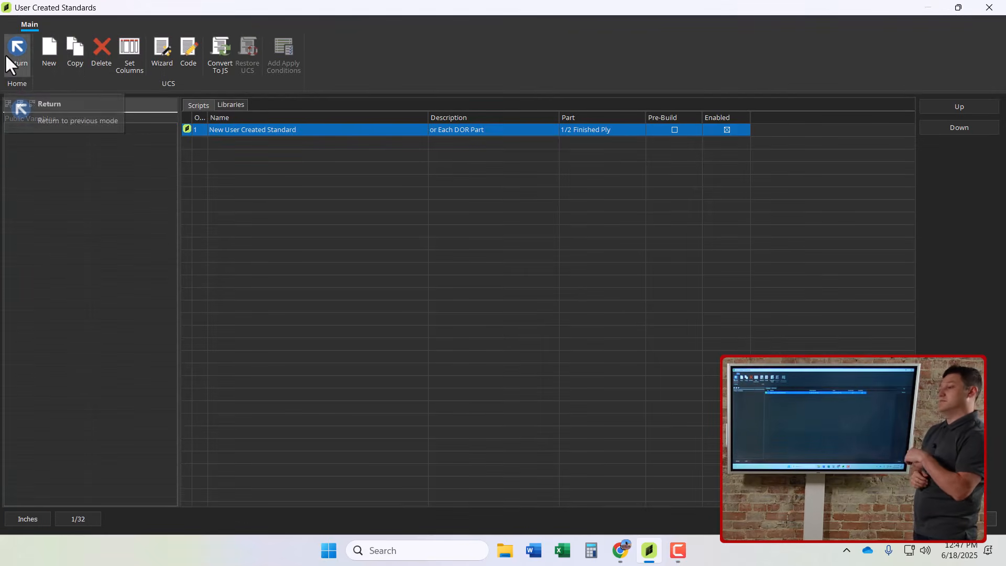
click(16, 47)
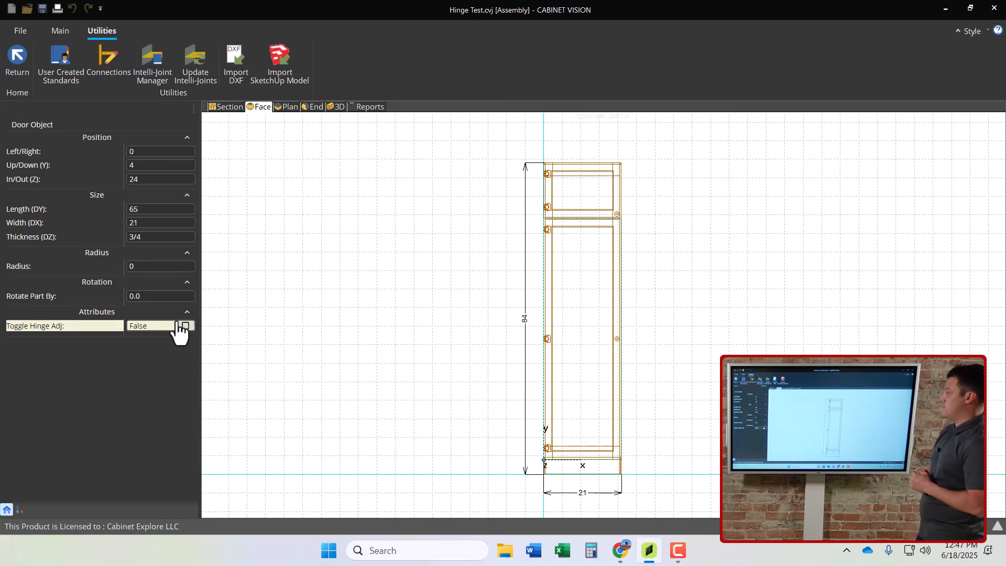
click(182, 326)
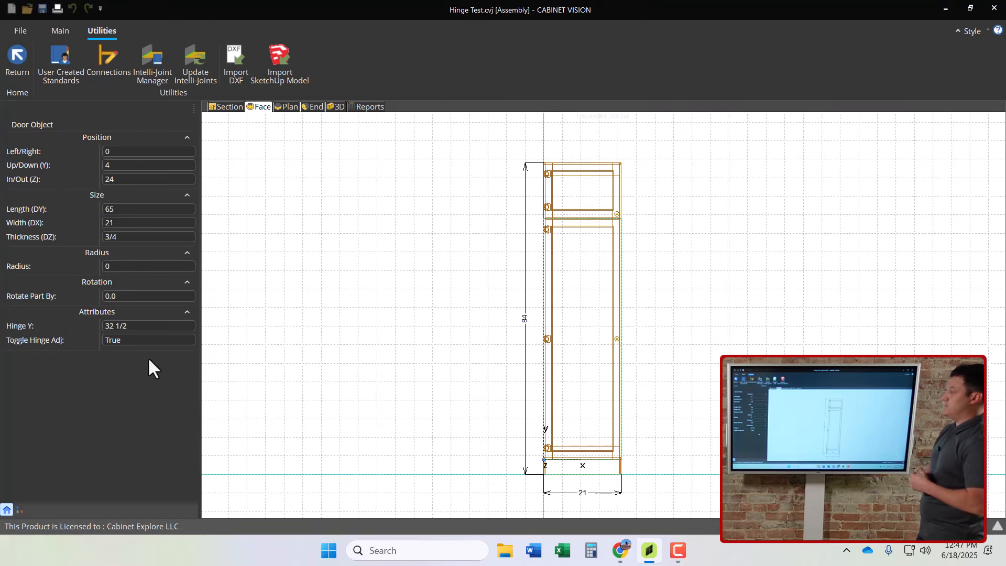
click(178, 341)
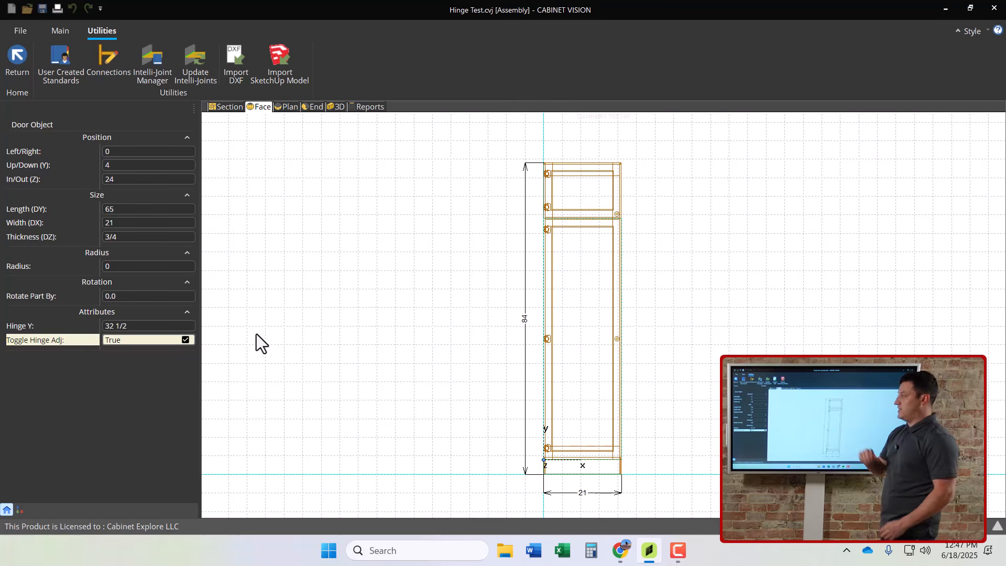
Examine the parameters of the door's hinge (HNG) and hinge plate (S_HNGPLT) in the cabinet's object tree.
click(19, 510)
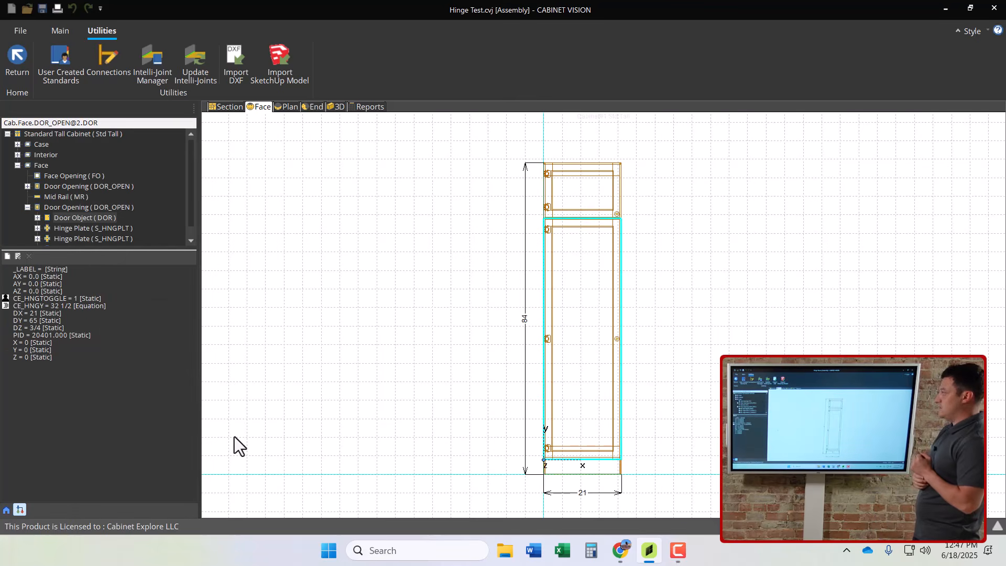
click(37, 218)
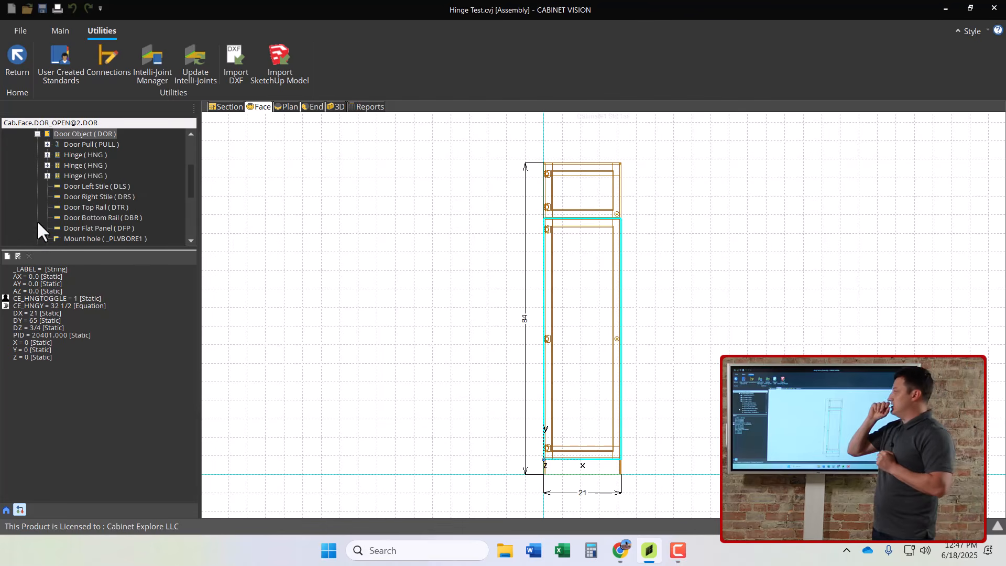
click(73, 155)
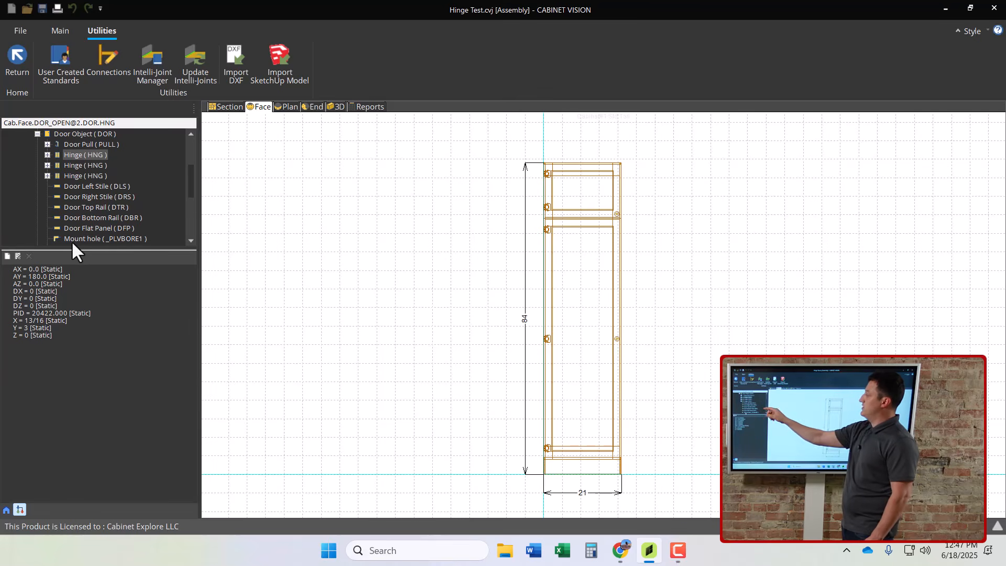
scroll(87, 210, down, 3)
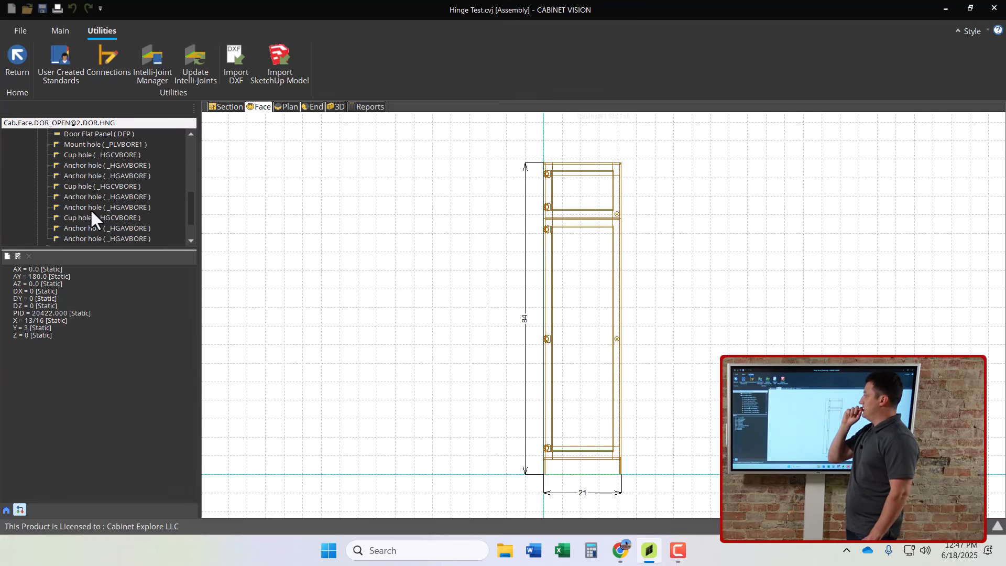
scroll(90, 208, down, 1)
click(58, 218)
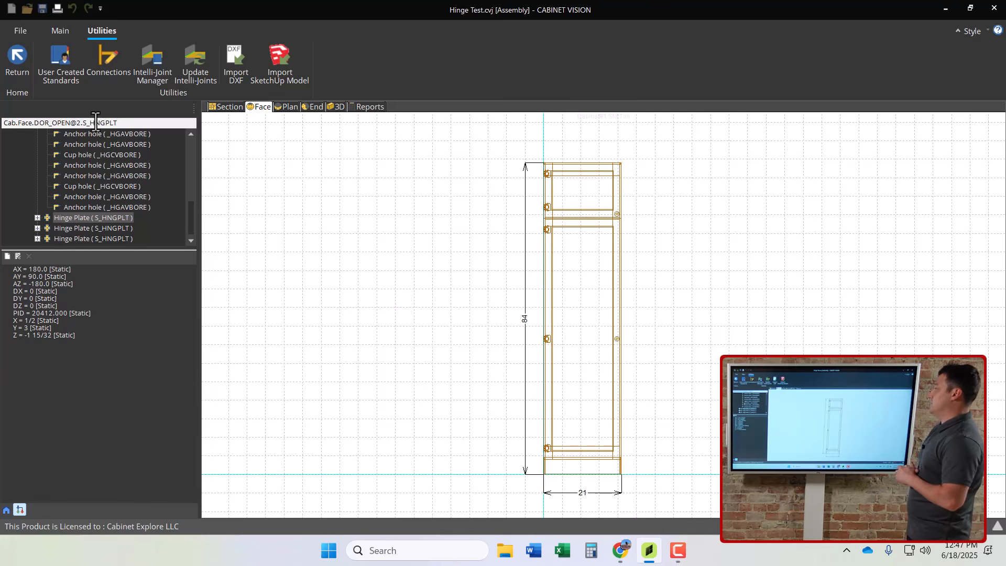
Reopen the User Created Standard's code and extend the For Each target on line 1 to DOR|HNG.
click(55, 74)
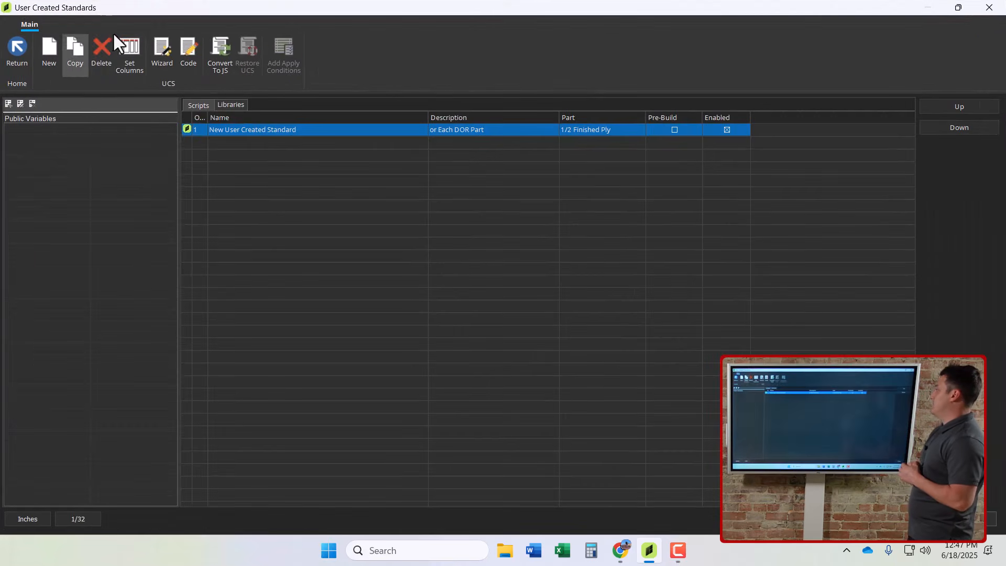
click(187, 51)
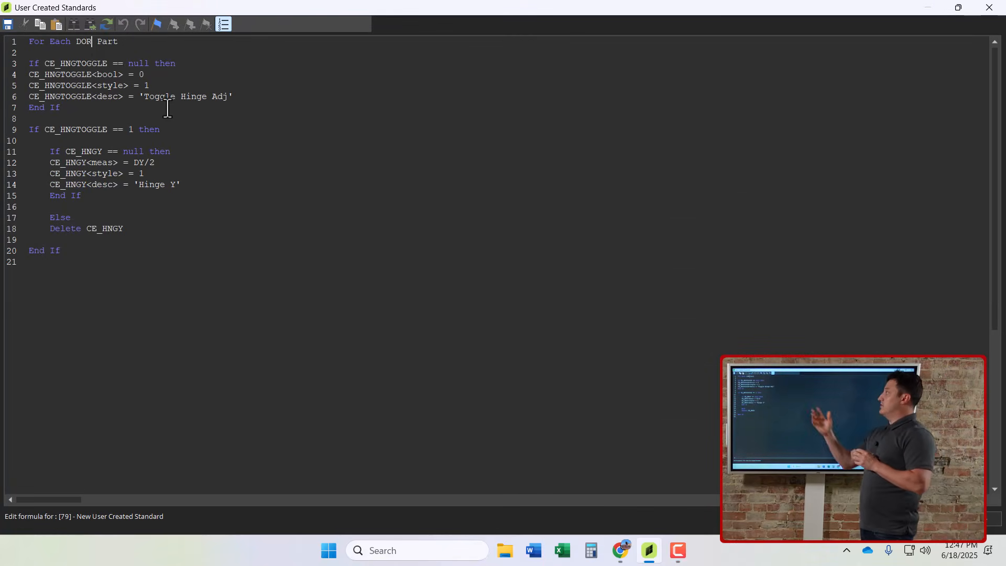
text(|HNG)
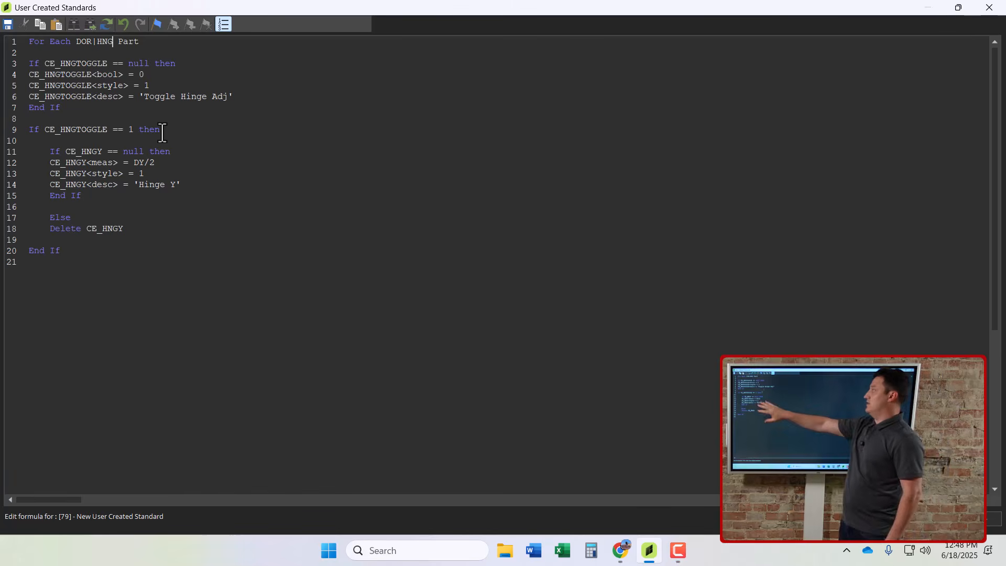
Wrap the existing code in an If Name == 'DOR' then condition starting on line 3, closed by a final End If on line 24.
click(62, 108)
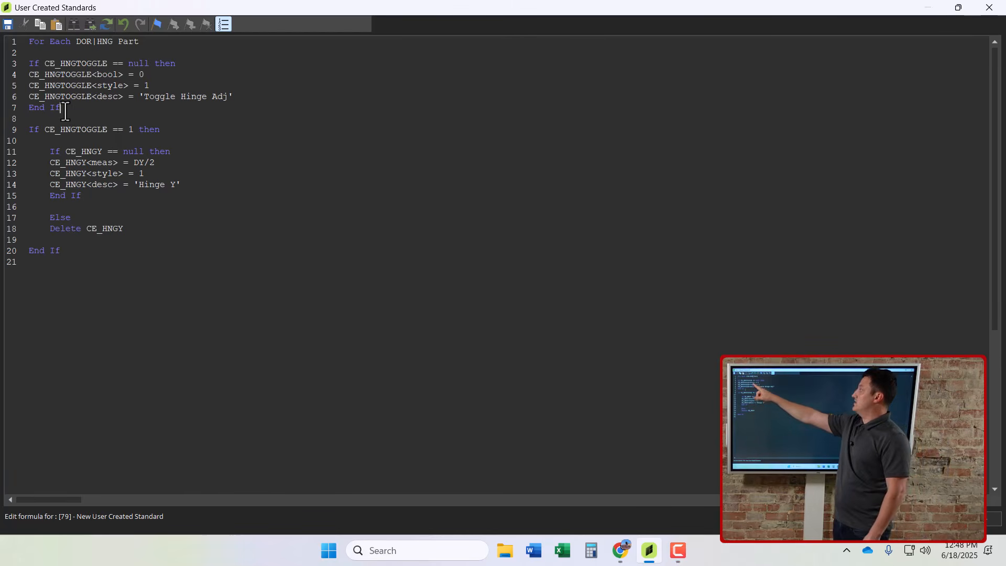
click(30, 62)
key(Return)
key(Return)
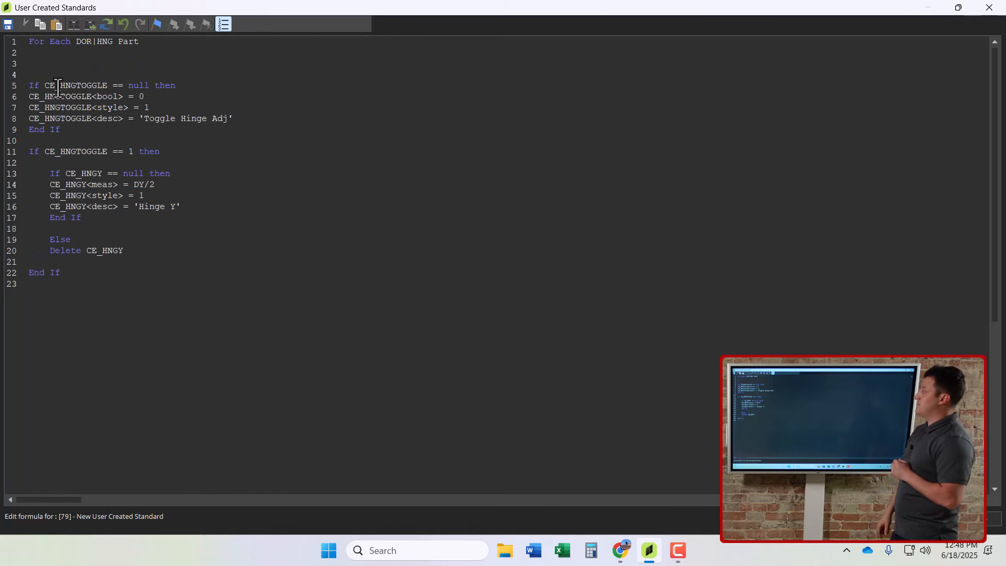
text(If Name )
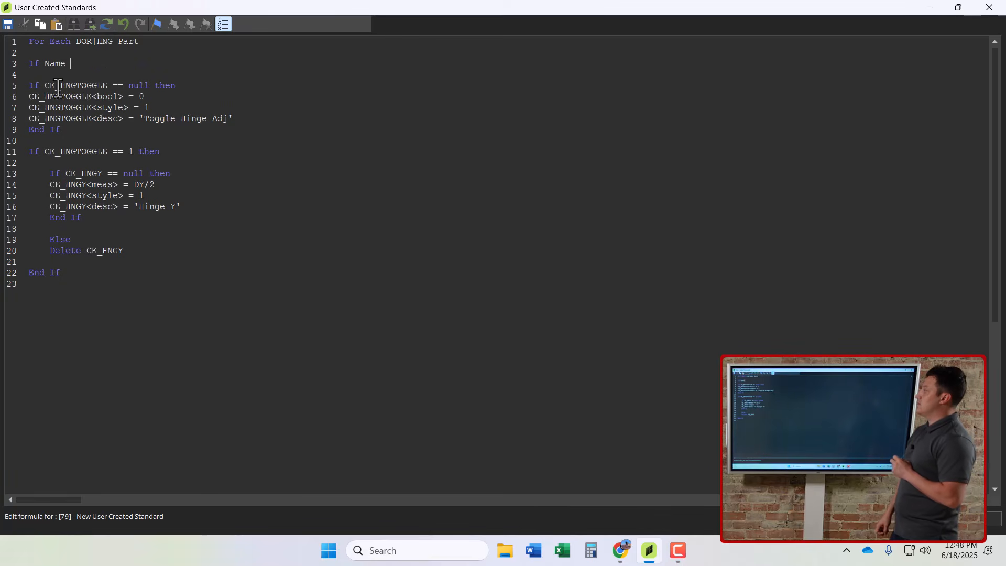
text(== ')
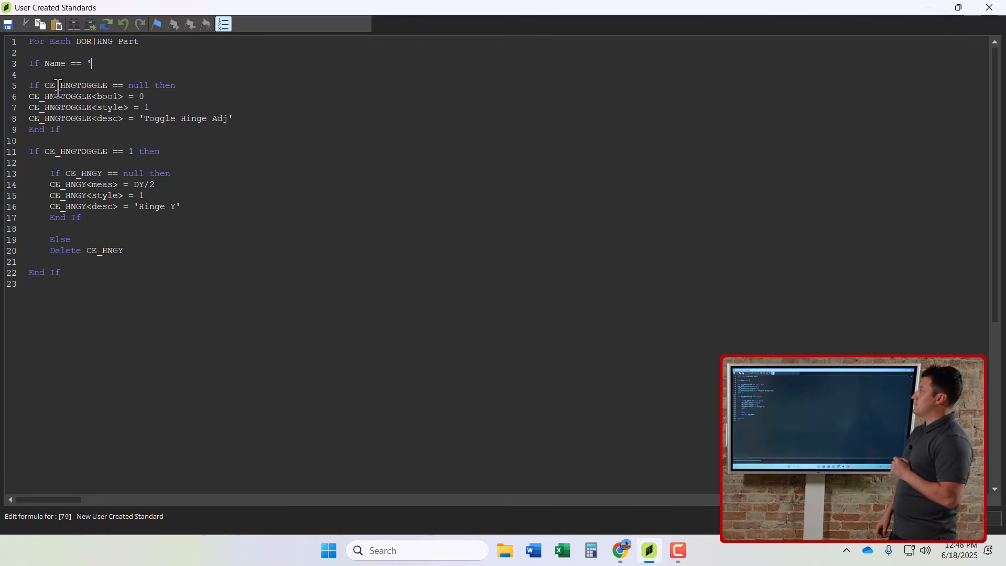
text(DOR' then)
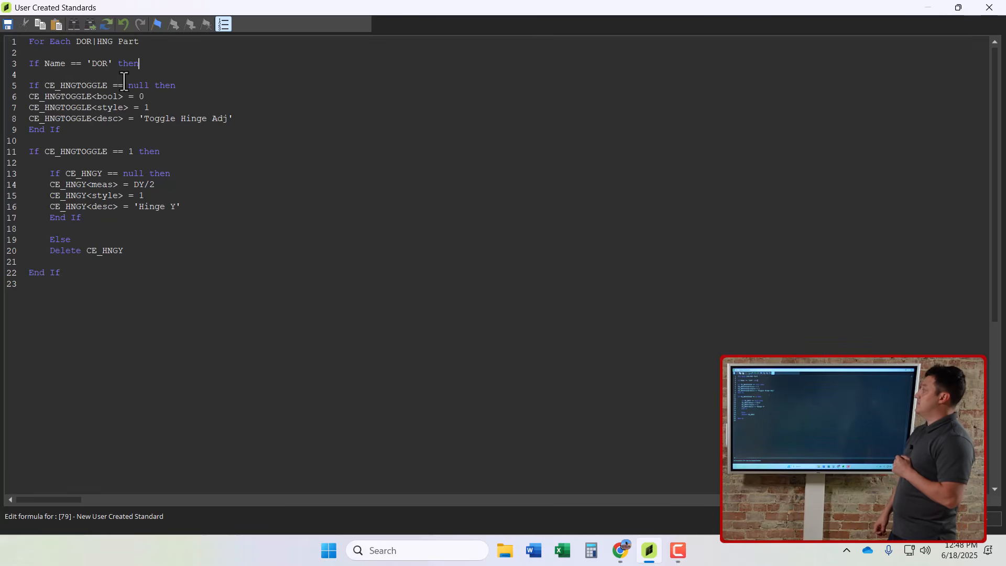
scroll(210, 155, down, 1)
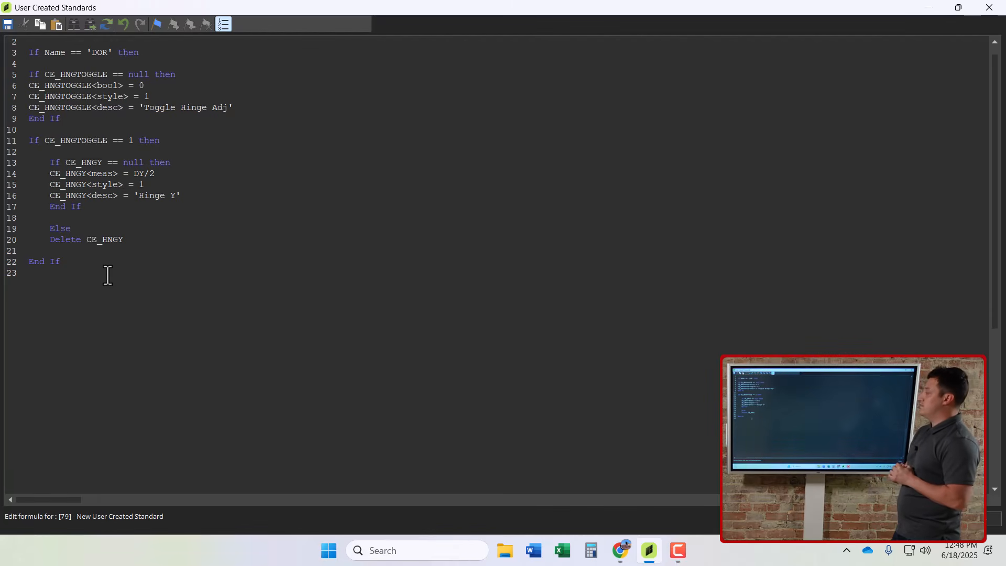
key(Return)
text(End If)
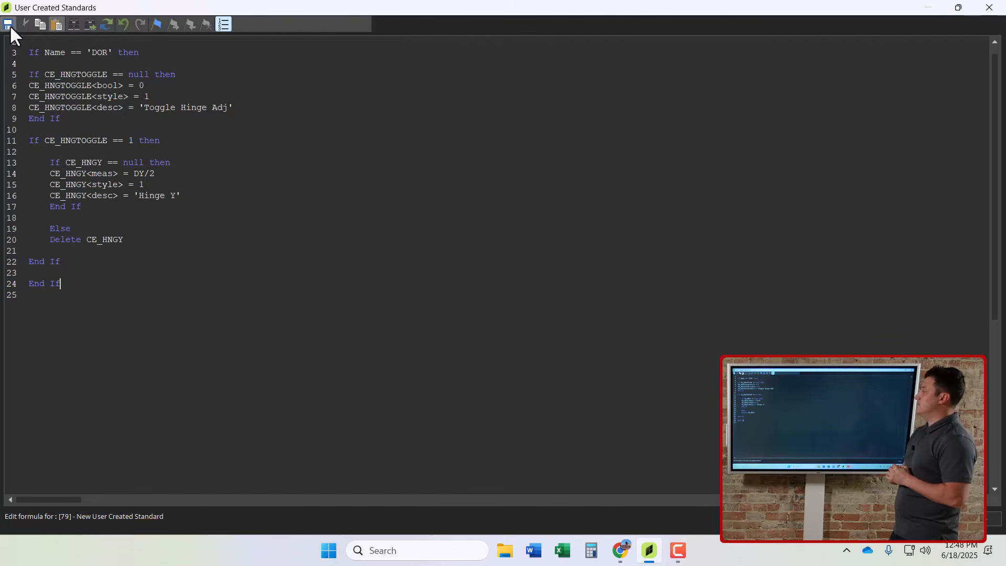
Indent lines 5 to 22 one level inside the If Name == 'DOR' condition.
drag(30, 74, 164, 262)
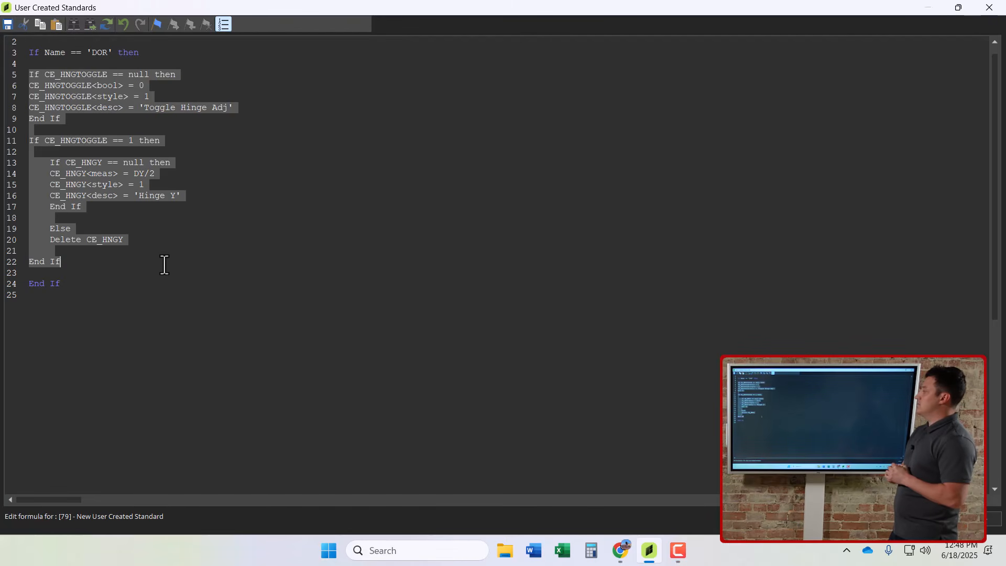
key(Tab)
click(167, 280)
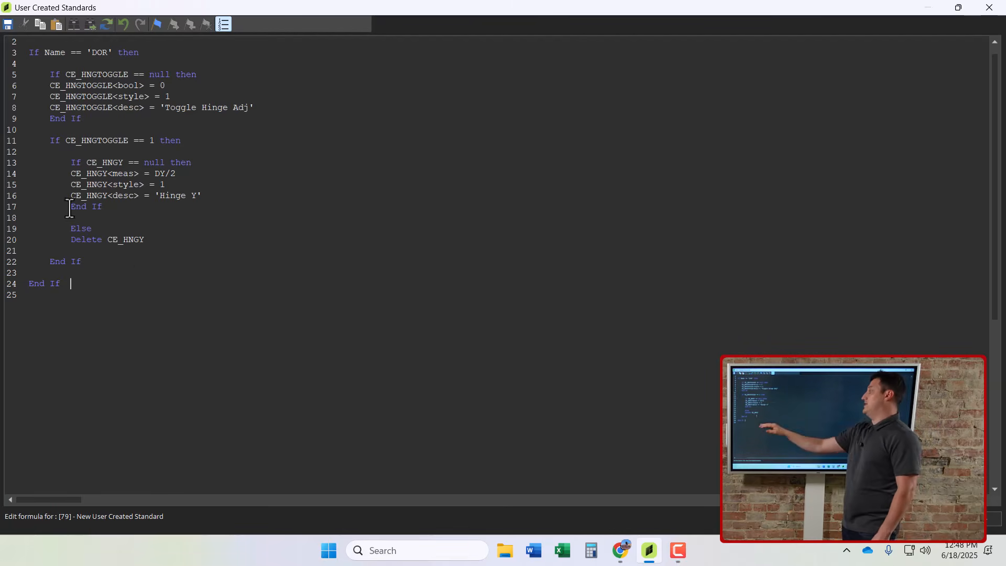
Add an If Name == 'HNG' then condition on line 26, below the DOR block, and close it with End If.
drag(139, 53, 31, 57)
key(ctrl+c)
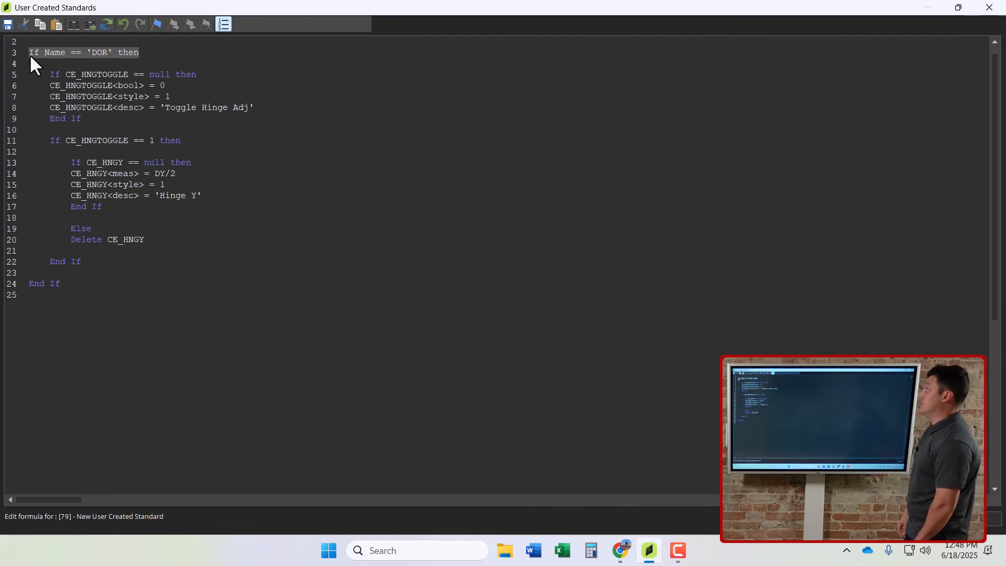
click(84, 284)
key(Return)
key(Return)
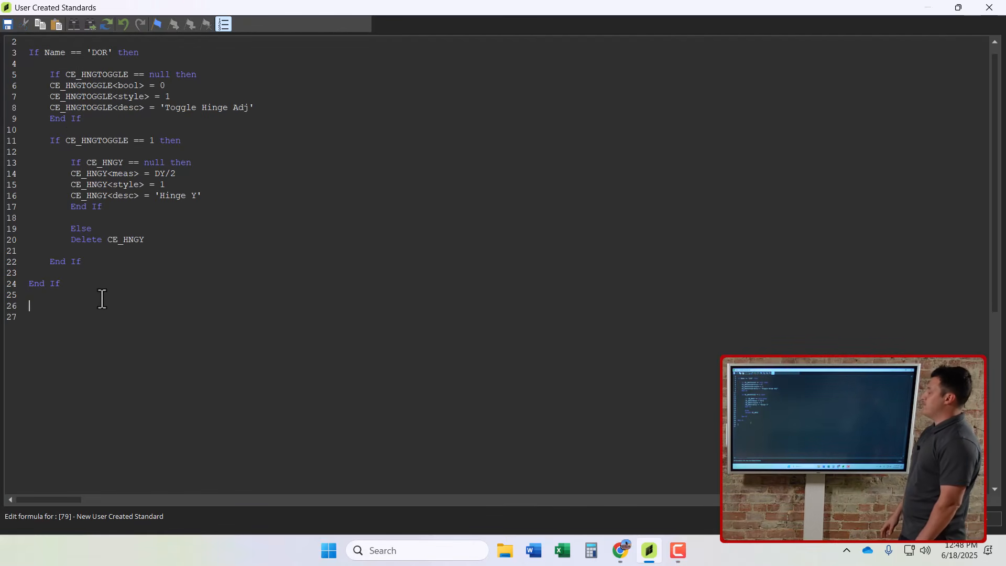
key(ctrl+v)
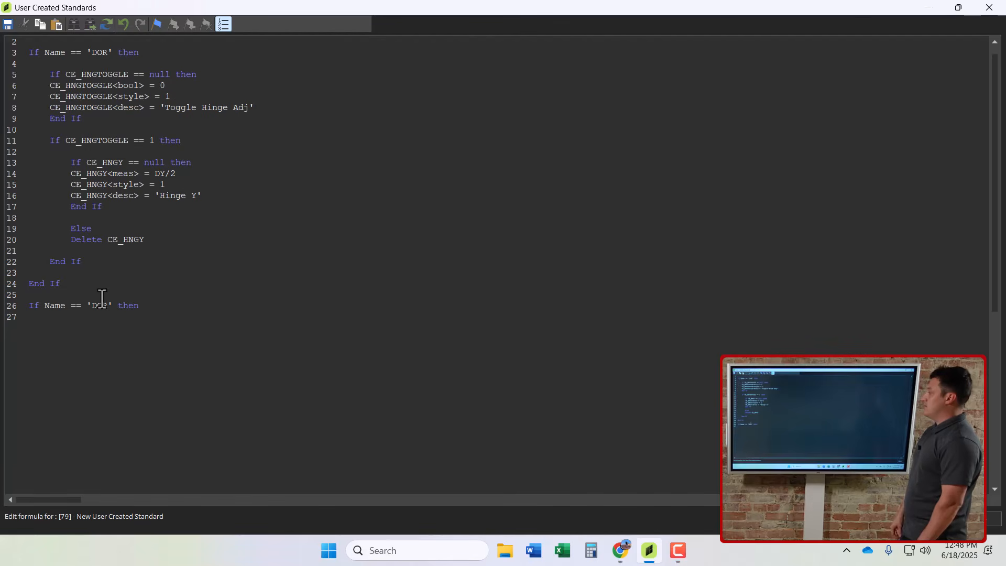
scroll(104, 296, up, 1)
double_click(100, 318)
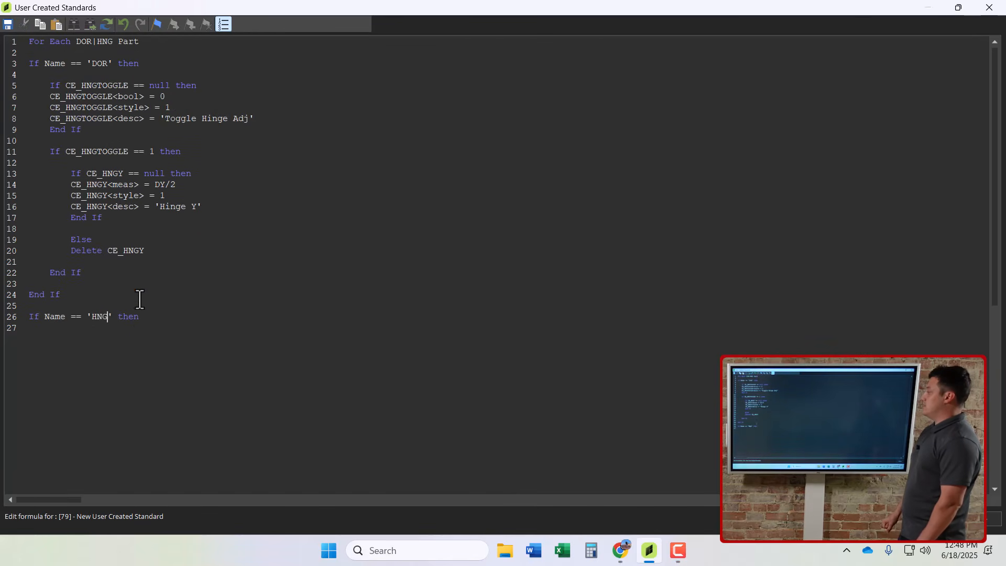
key(Return)
key(Return)
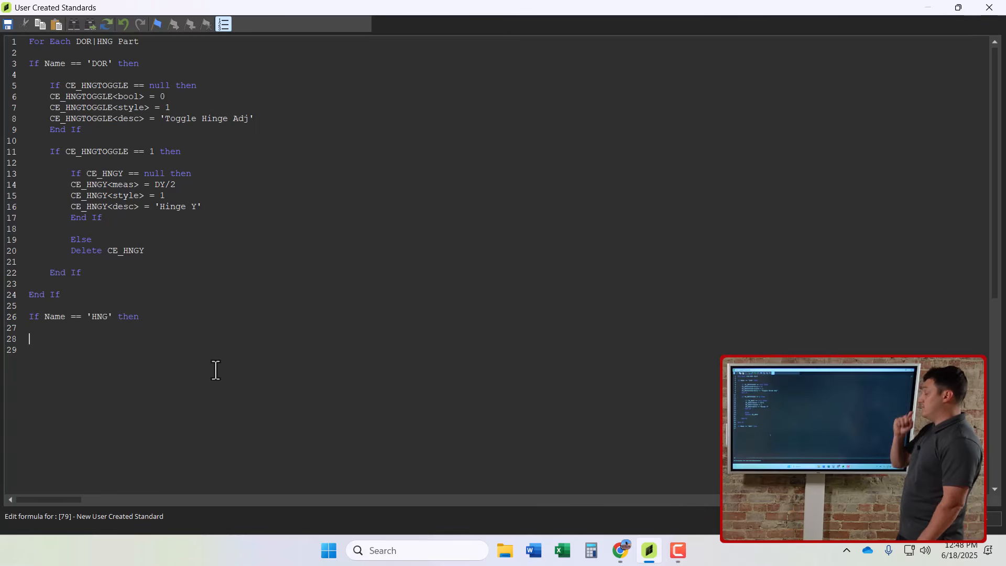
text(End If)
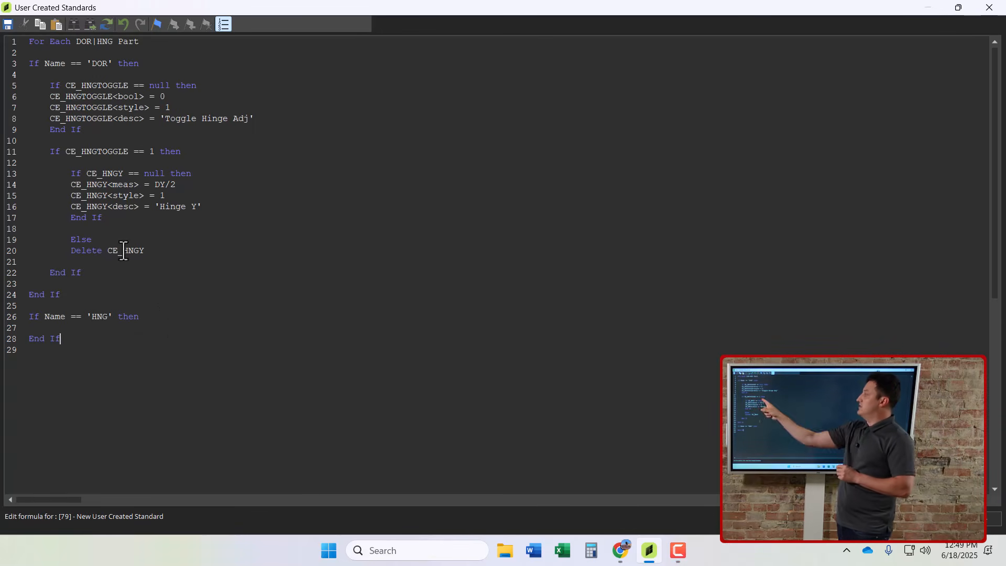
Nest an indented If CE_HNGTOGGLE == 1 then condition with its own End If inside the HNG block, starting on line 28.
drag(182, 152, 50, 152)
key(ctrl+c)
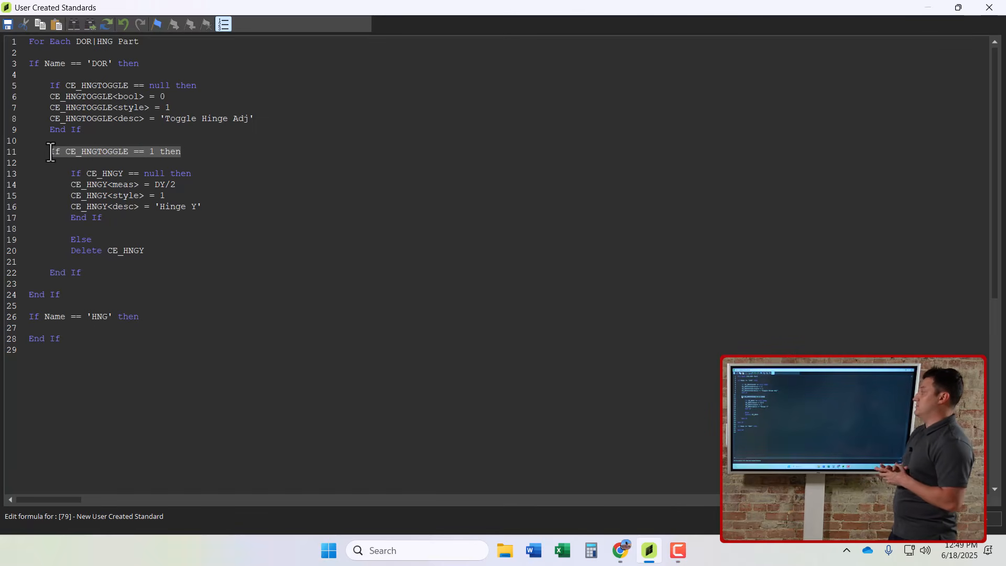
click(150, 318)
key(Return)
key(Return)
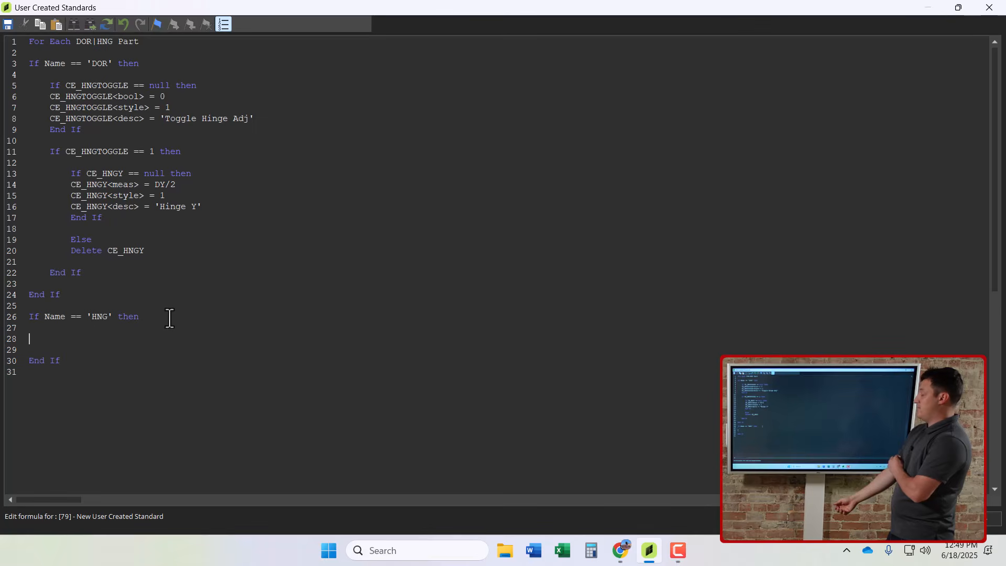
key(ctrl+v)
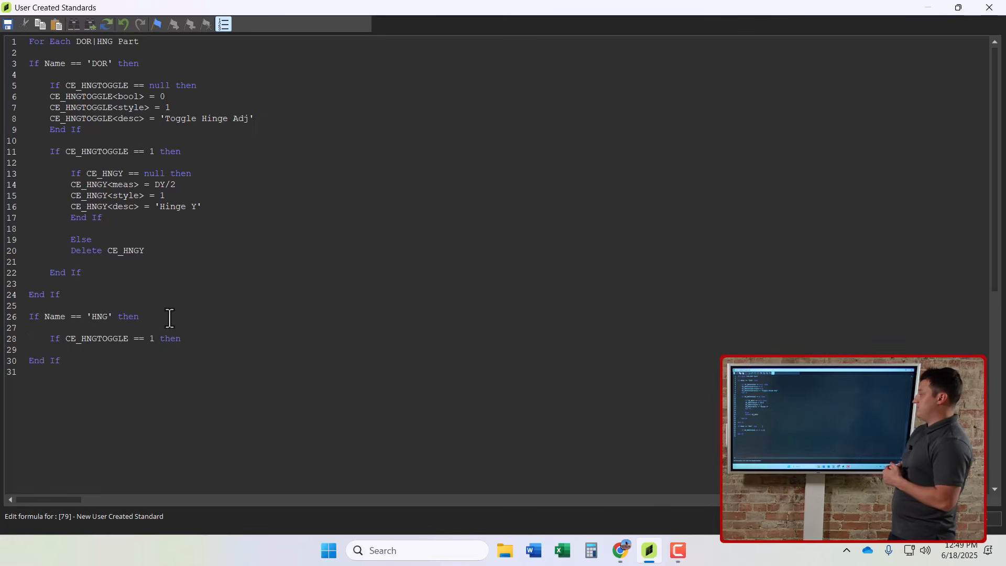
key(Return)
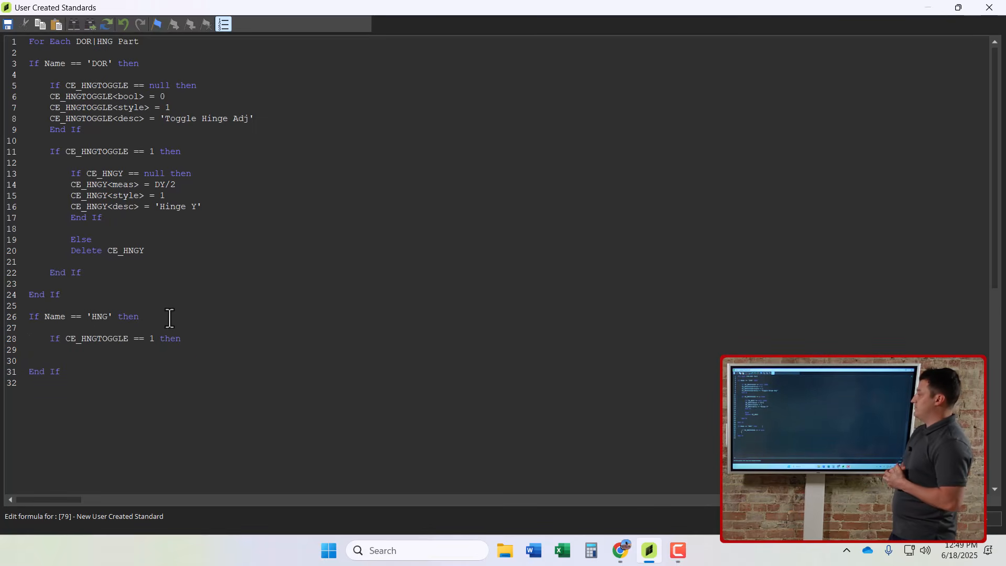
text(End IF)
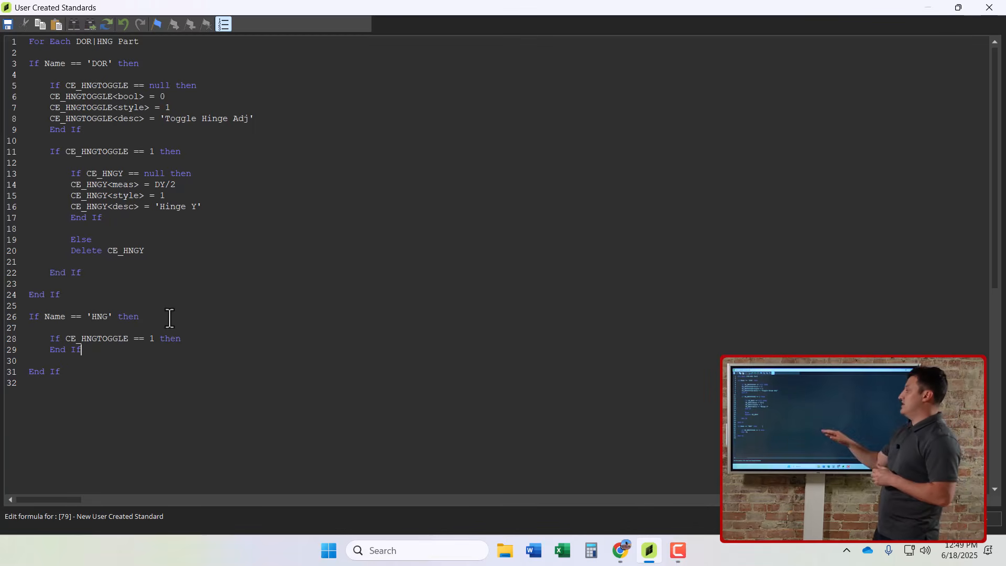
click(182, 339)
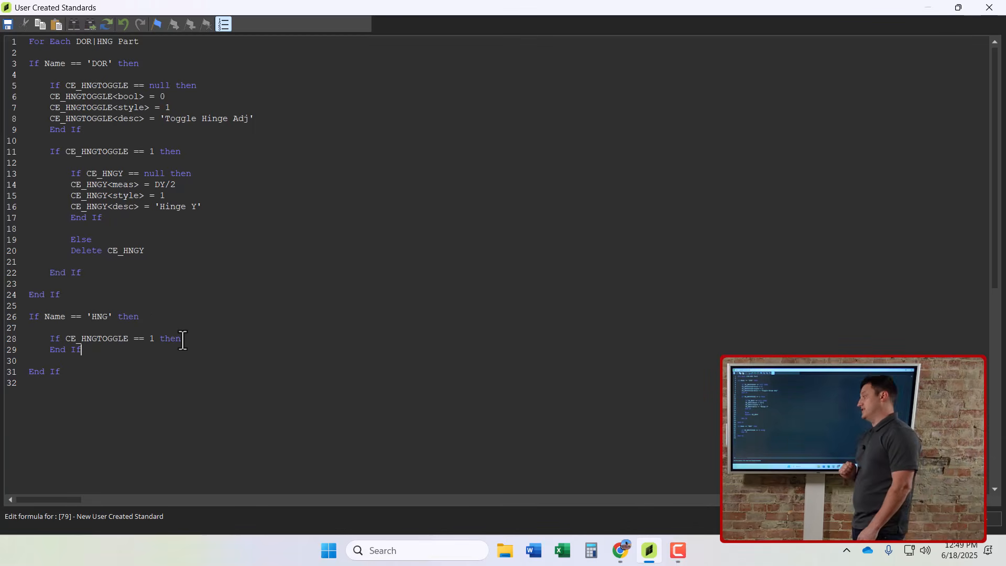
key(Return)
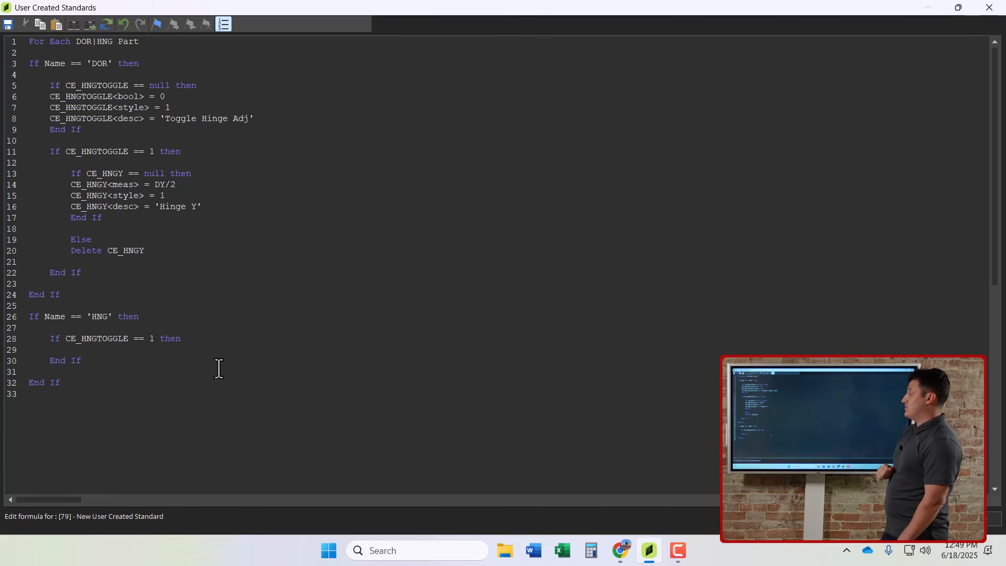
Add the line Y = CE_HNGY inside the HNG block's CE_HNGTOGGLE condition, with a blank line above and below.
key(Return)
text(Y =)
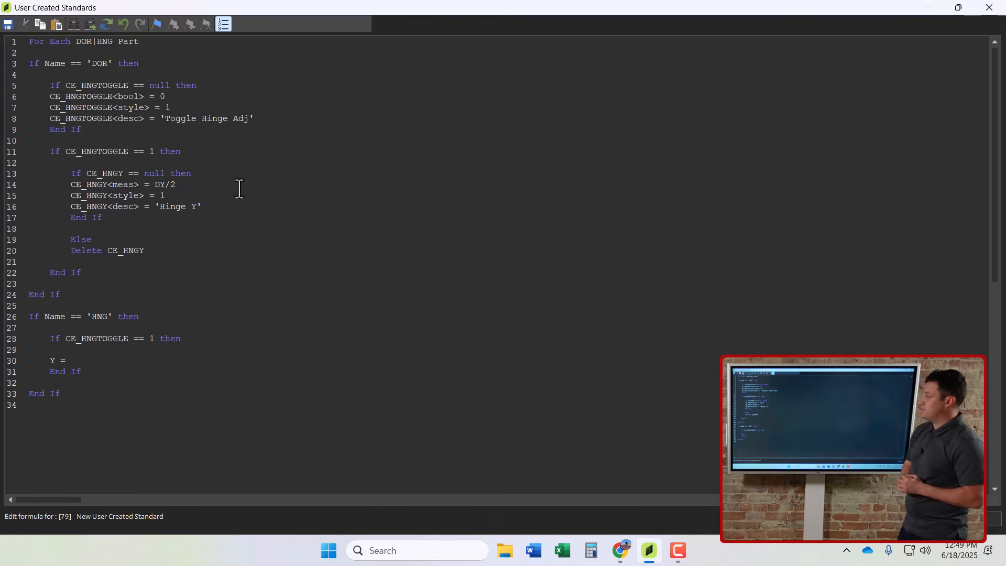
double_click(87, 184)
key(ctrl+c)
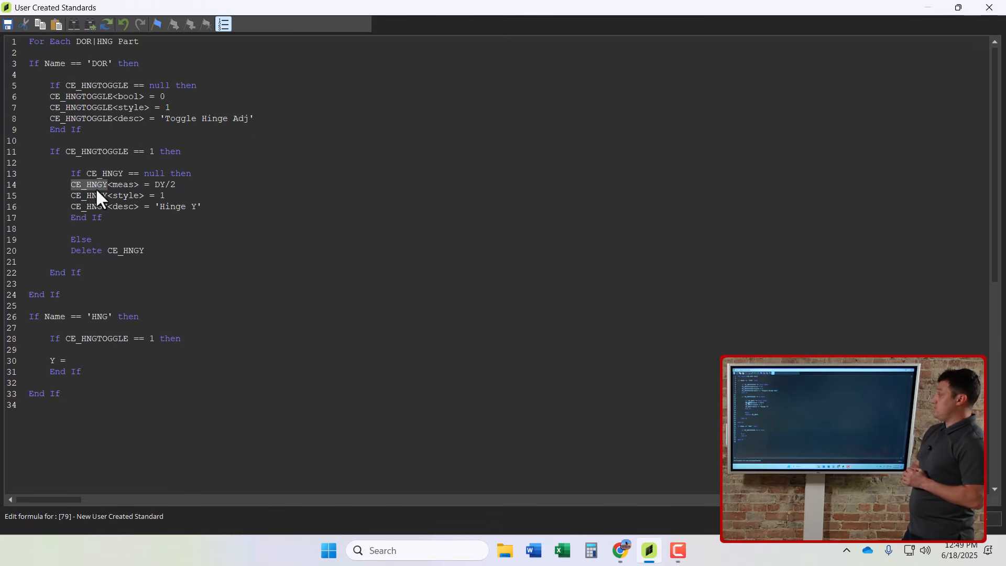
click(90, 359)
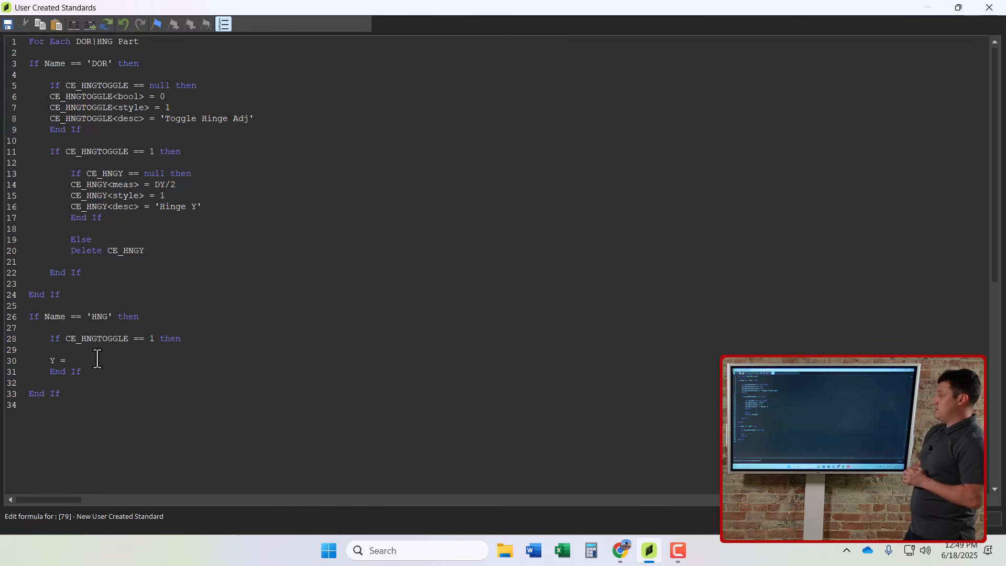
key(ctrl+v)
key(Return)
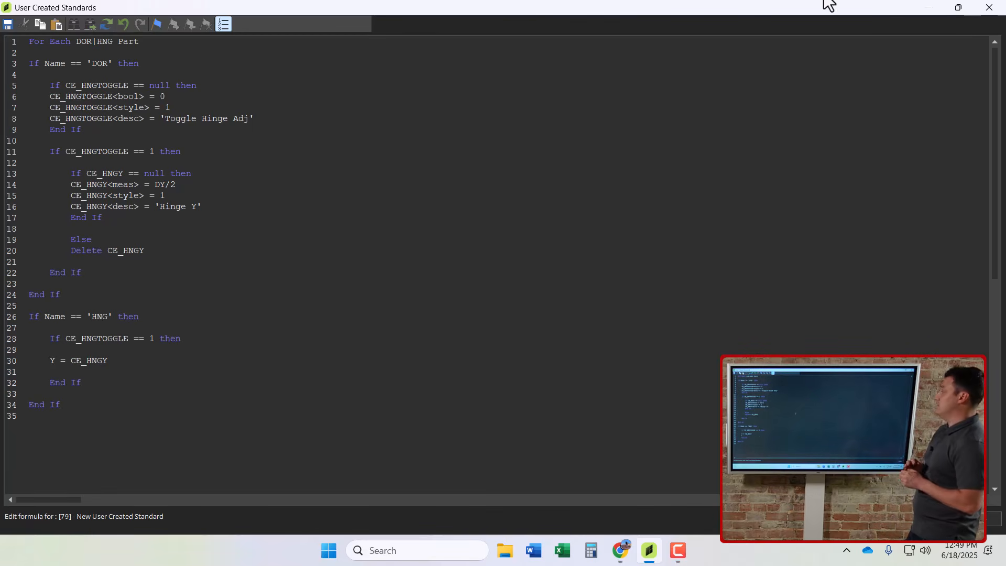
Close the code editor with the changes saved and return to the cabinet assembly.
click(990, 7)
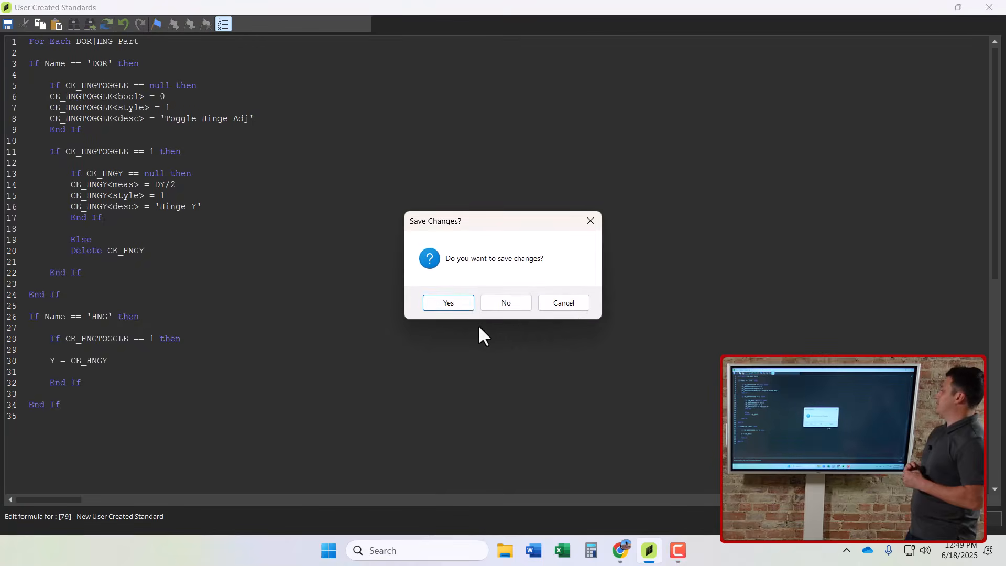
click(464, 300)
click(17, 47)
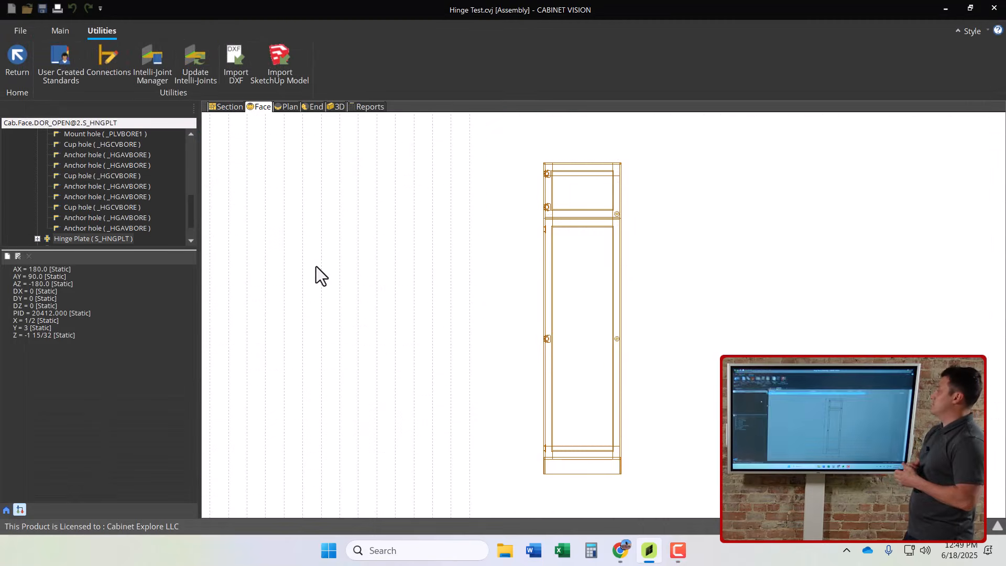
Set the tall lower door's Hinge Y attribute to 15 in the Face view.
scroll(586, 317, up, 1)
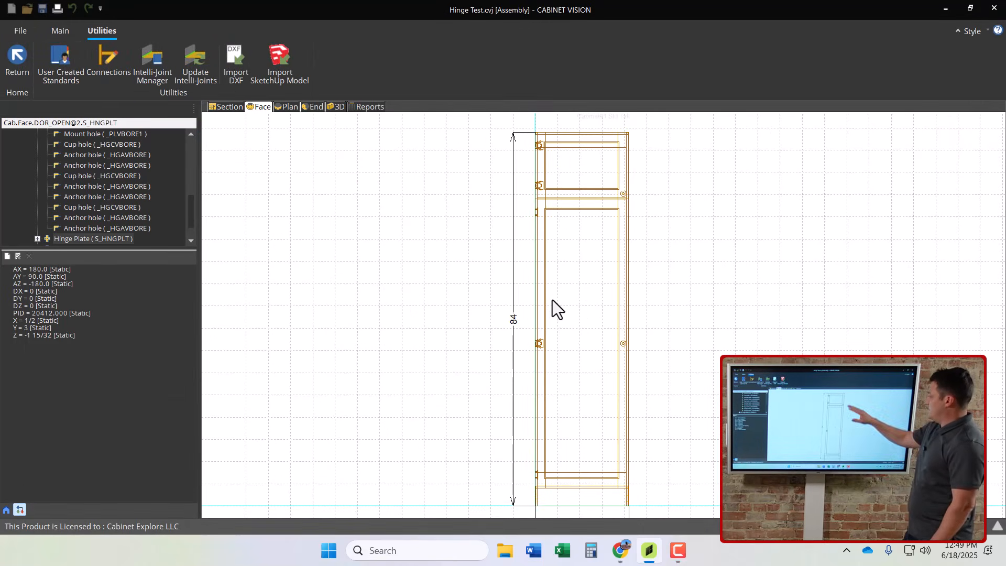
scroll(547, 356, up, 3)
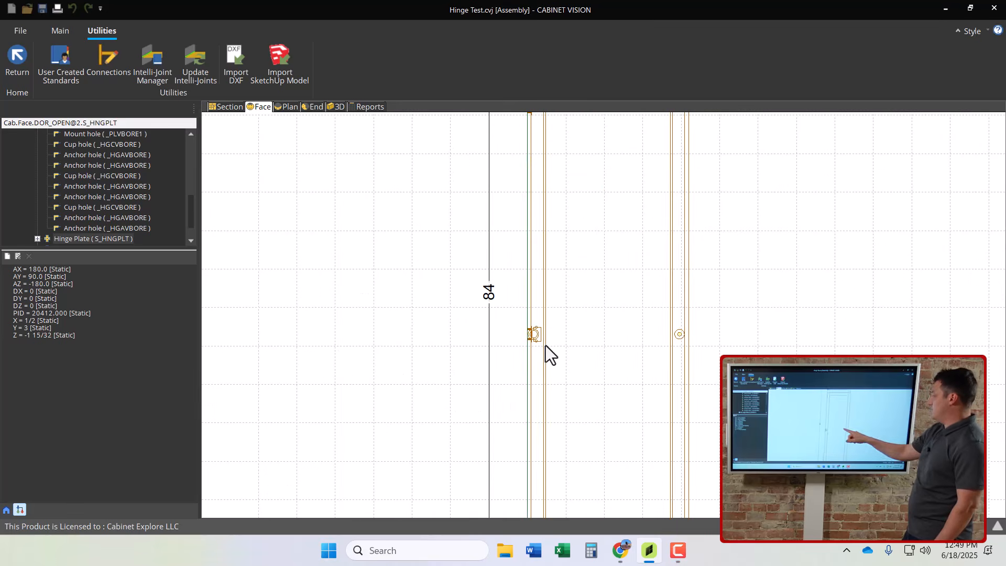
click(579, 338)
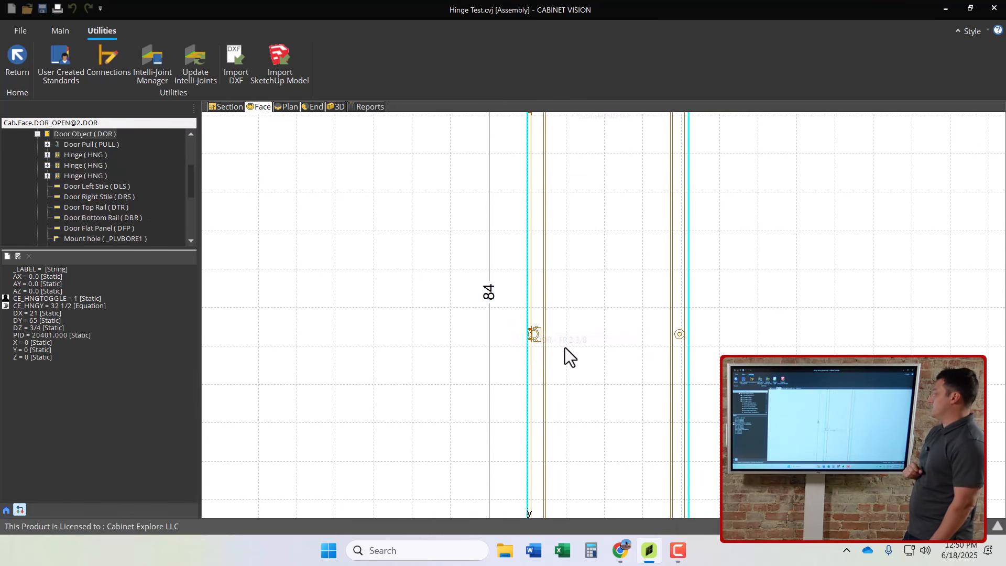
click(8, 512)
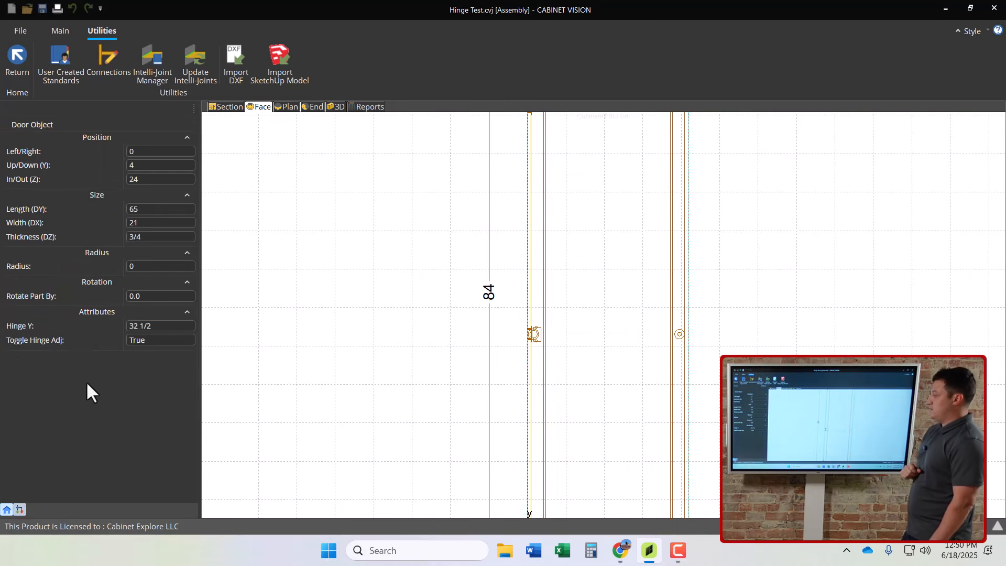
drag(152, 329, 140, 354)
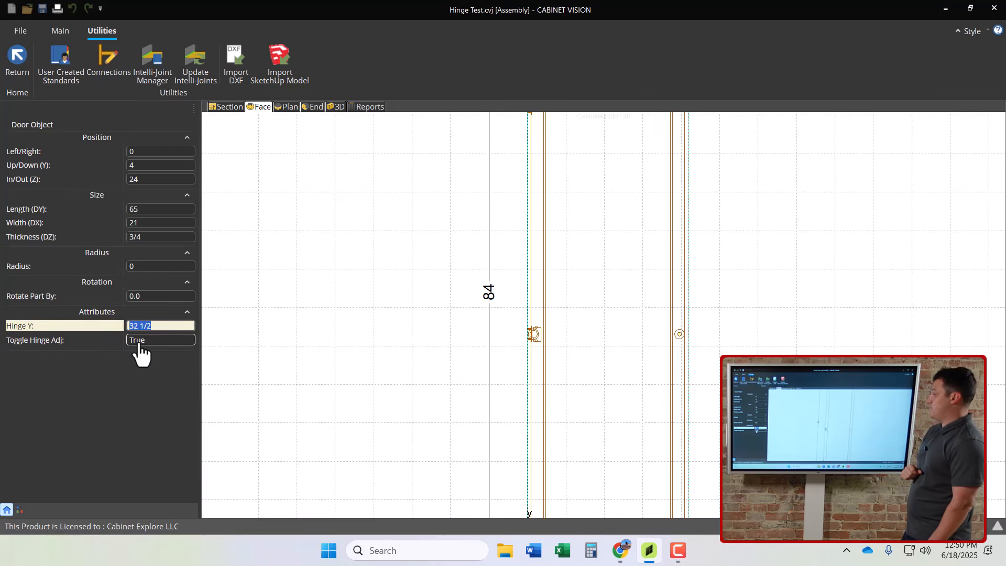
text(15)
key(Return)
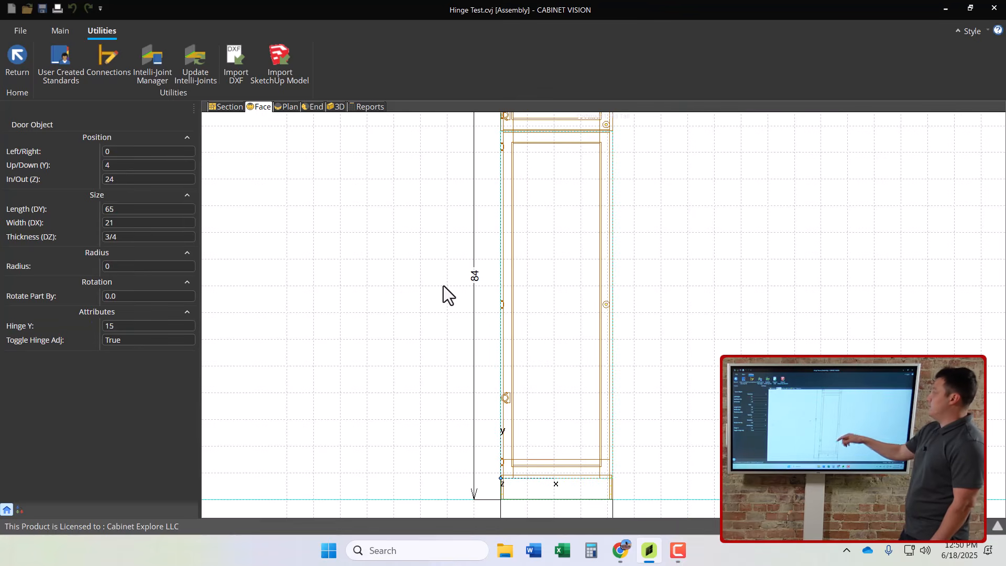
Examine the position of the lower door's center hinge relative to its hinge plate in the cabinet's End view.
scroll(452, 309, down, 1)
scroll(453, 316, down, 1)
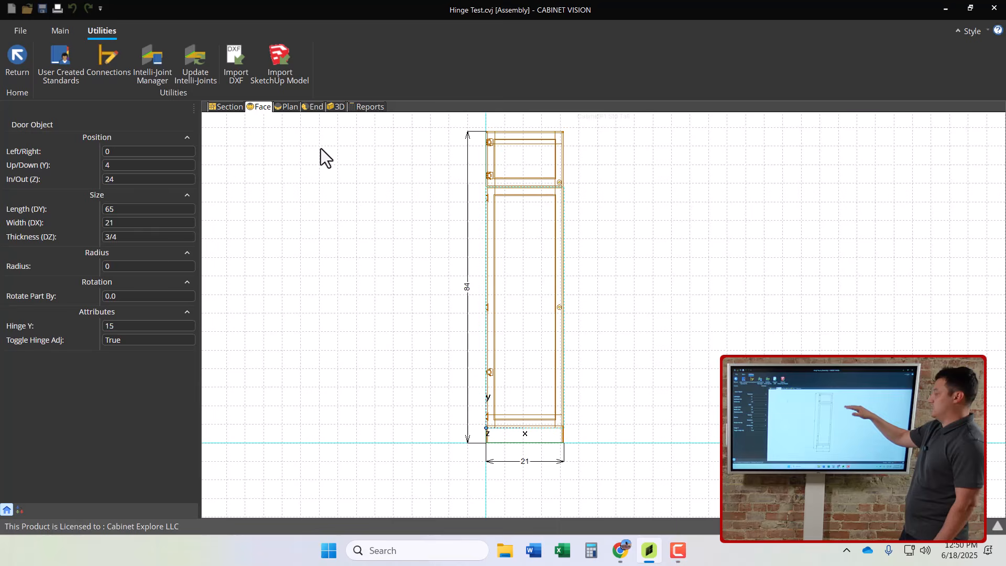
click(314, 107)
scroll(599, 356, up, 3)
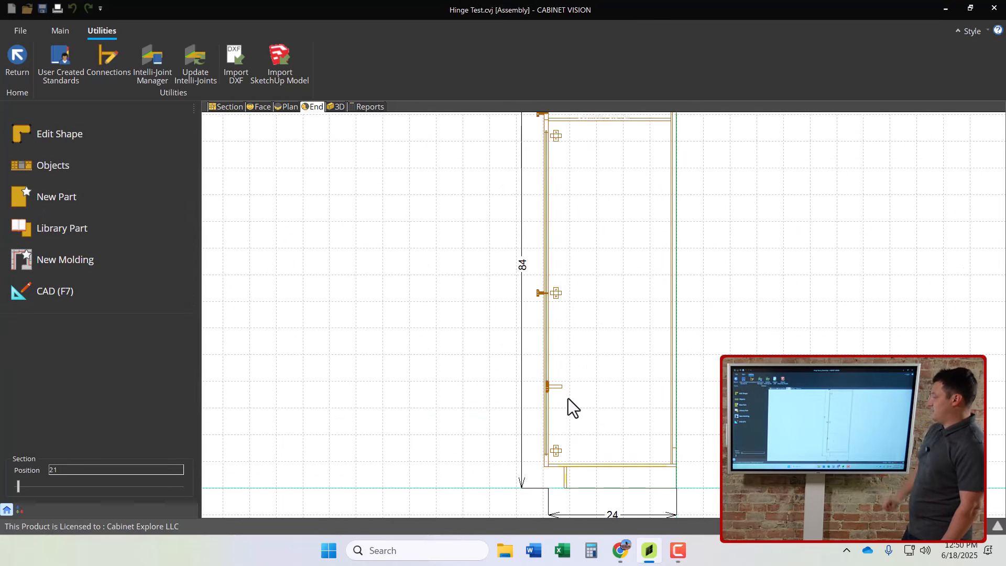
scroll(565, 397, up, 4)
click(543, 373)
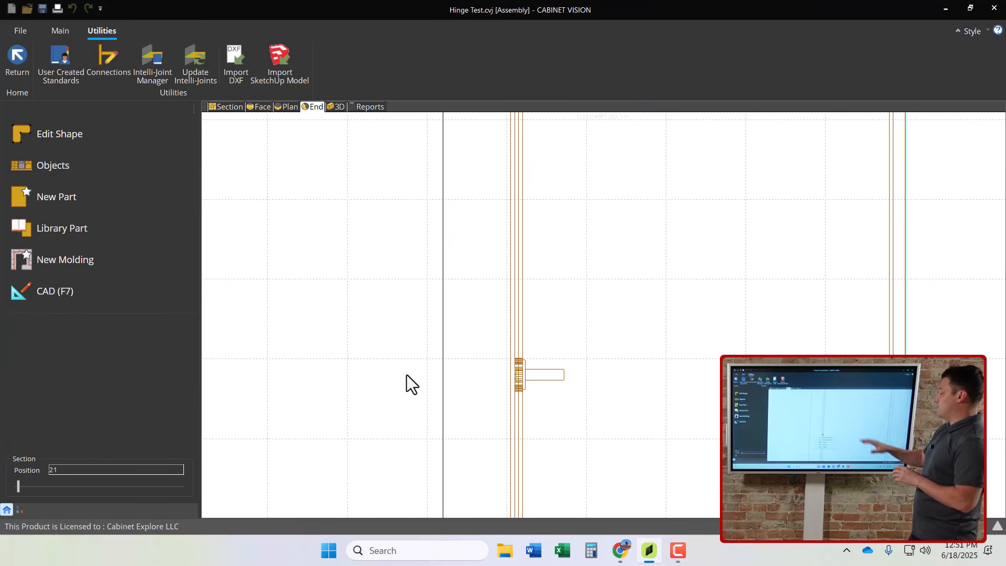
scroll(439, 377, down, 2)
scroll(435, 380, down, 3)
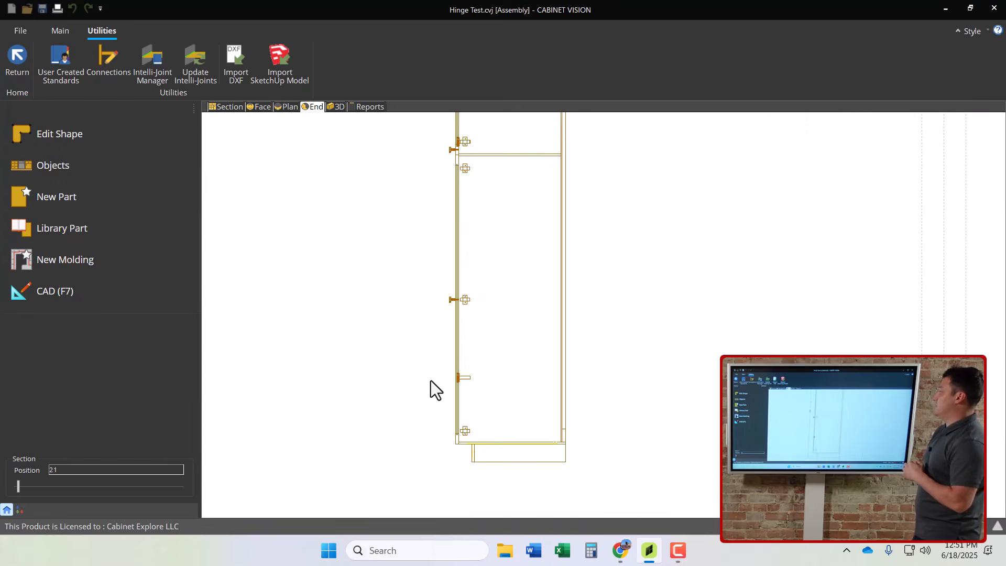
scroll(389, 318, up, 1)
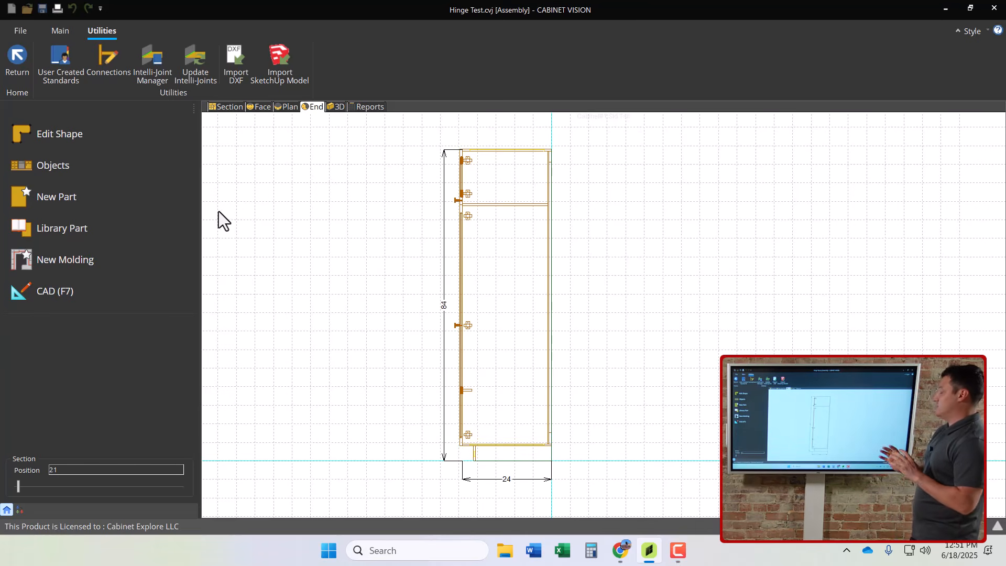
Reopen the User Created Standard's code and place the cursor after the CE_HNGTOGGLE == 1 condition on line 11.
click(70, 82)
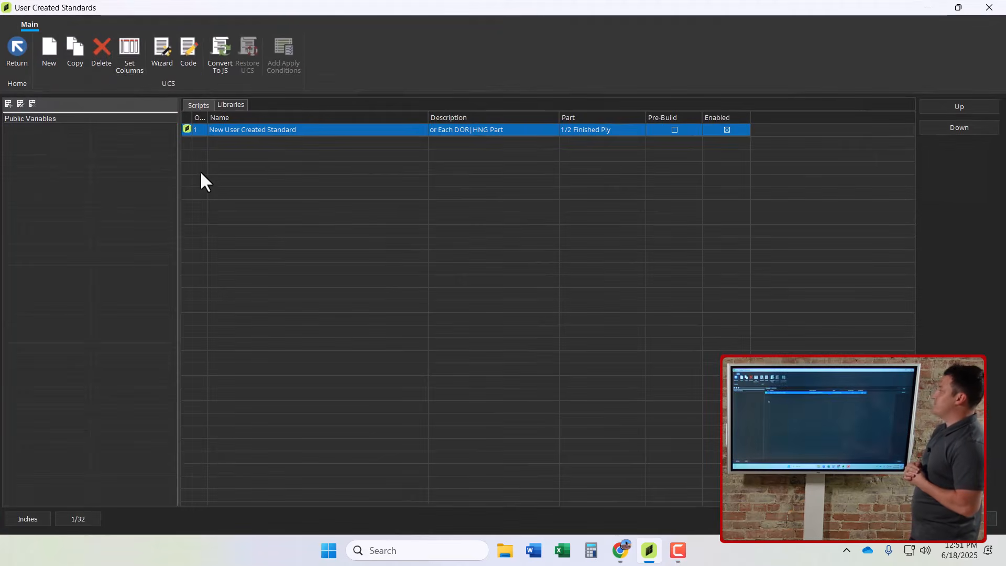
click(194, 46)
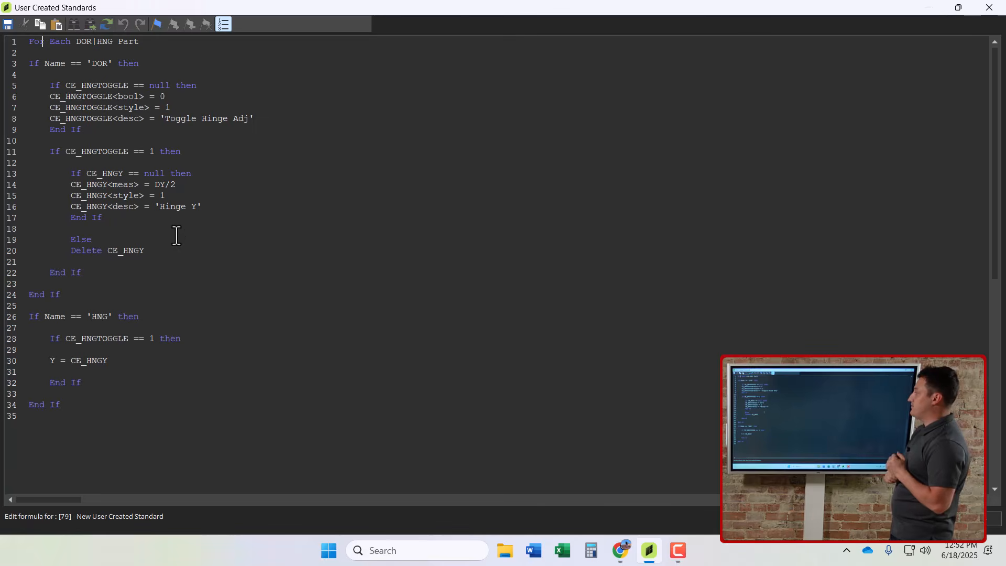
click(188, 153)
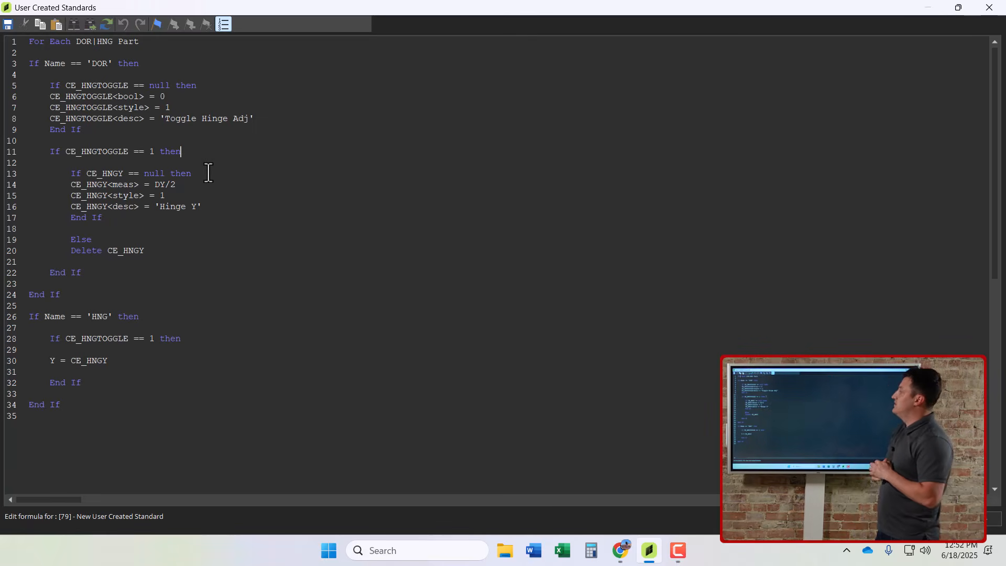
key(Return)
key(Return)
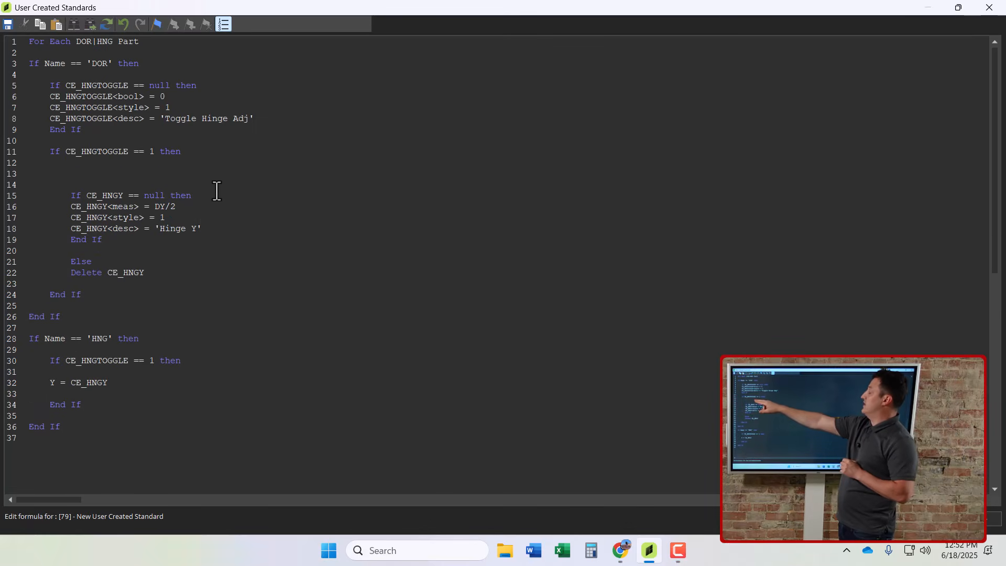
key(BackSpace)
key(BackSpace)
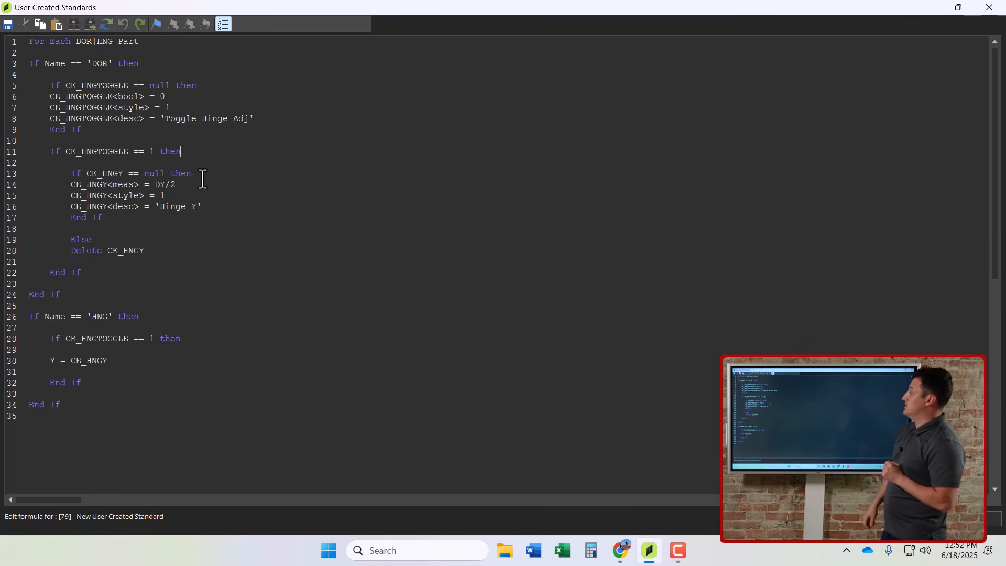
Insert four blank lines below the End If of the CE_HNGTOGGLE null check and place the cursor on line 11.
click(112, 132)
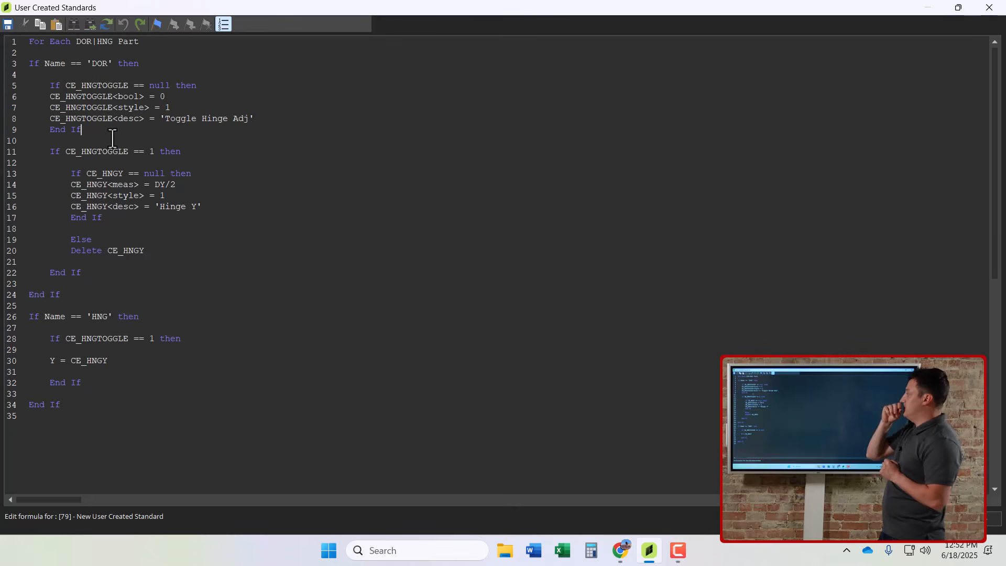
key(Return)
key(Return)
key(Return)
key(Return)
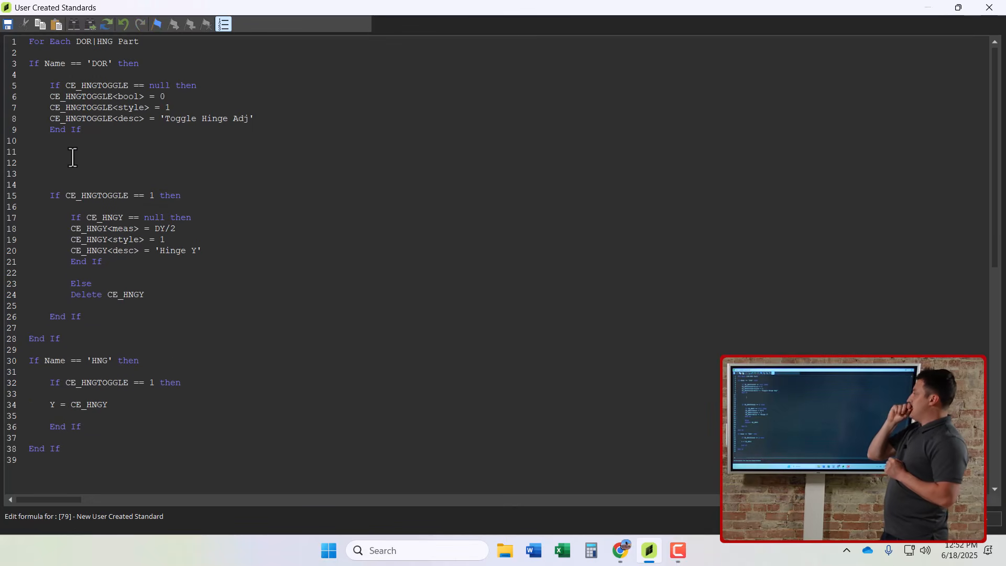
key(Up)
key(Up)
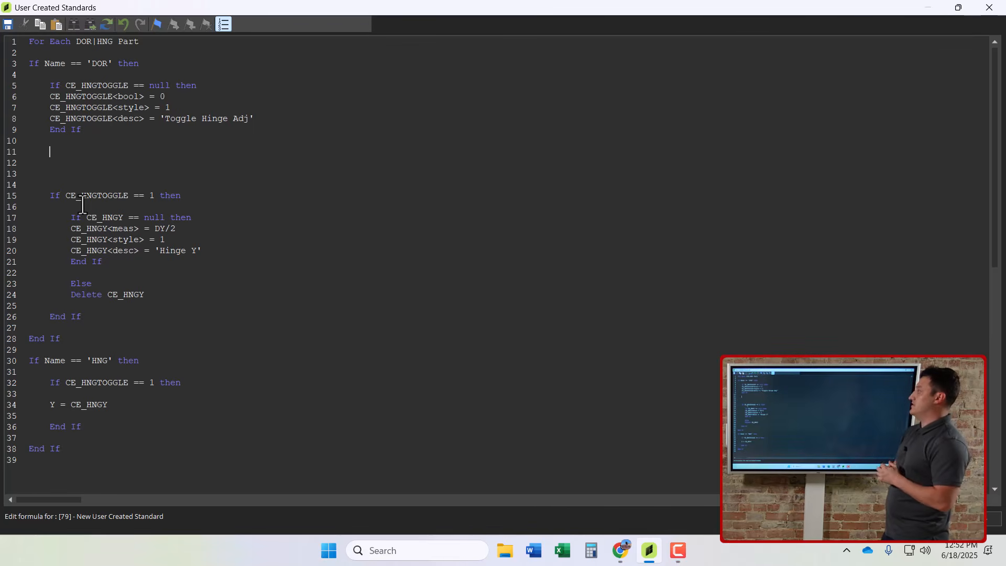
Write the line If CE_HNGCOUNTER<int> := 1 on line 11 of the door section.
text(If )
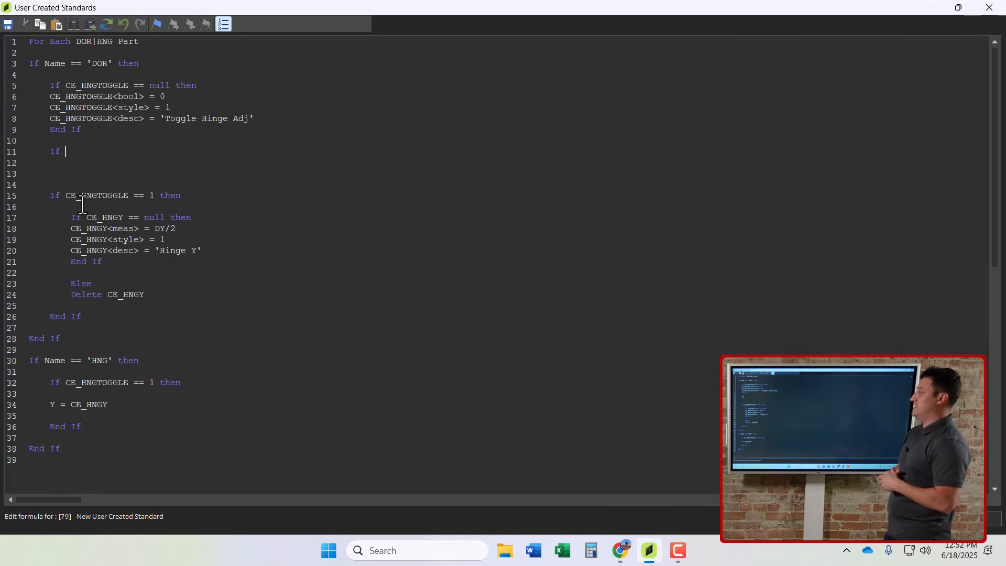
text(CE_N)
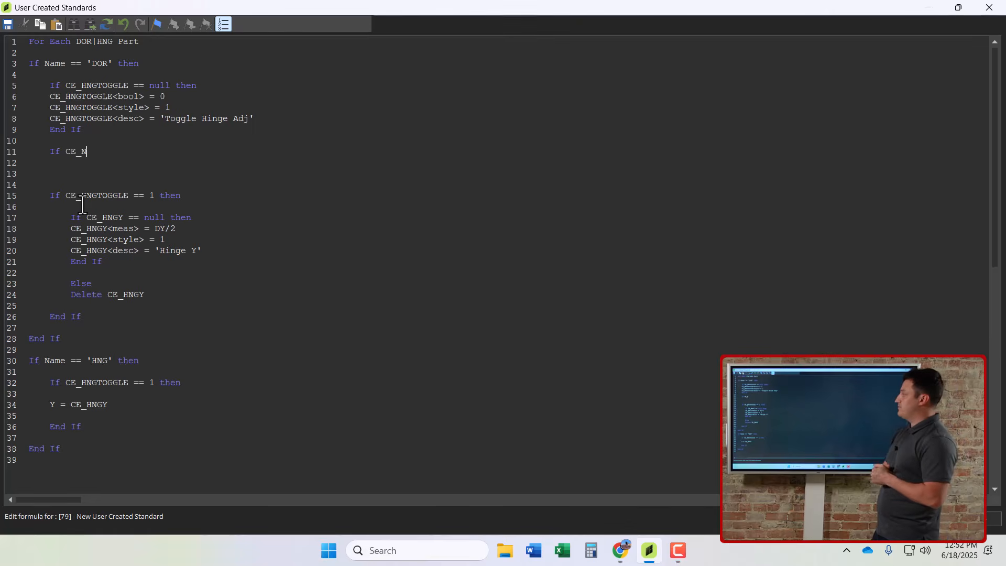
key(BackSpace)
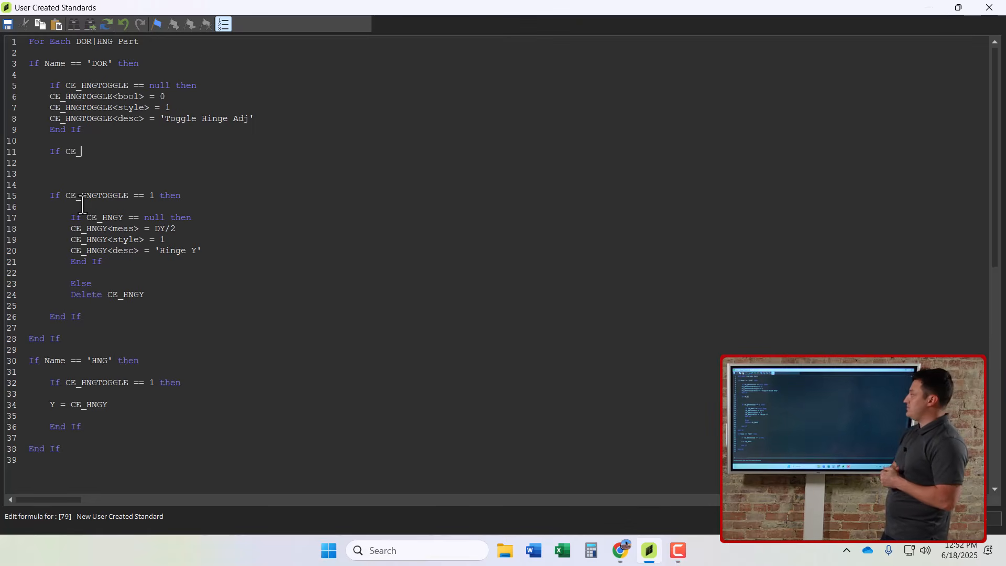
text(HNGO)
text(OUNTE)
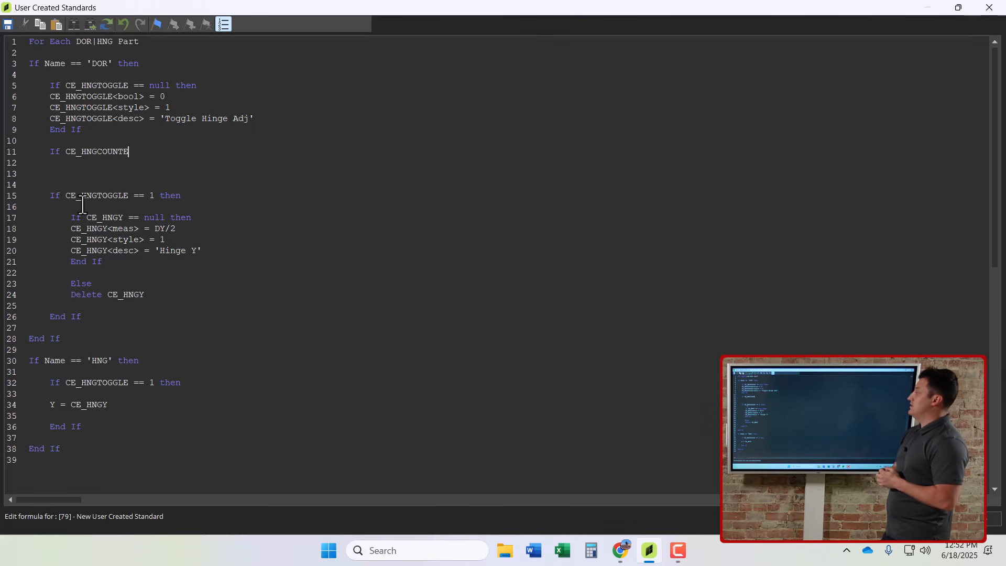
text(R :)
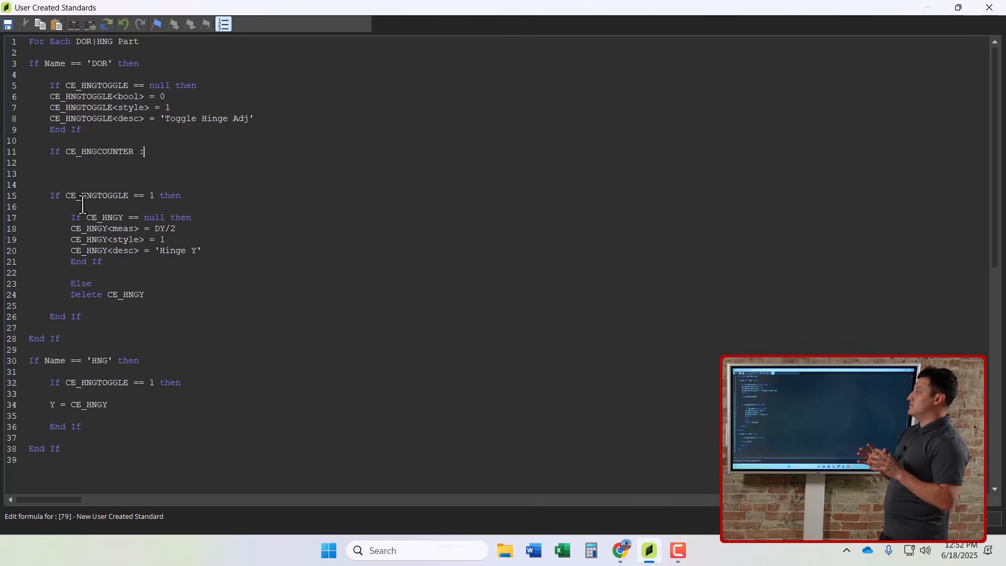
key(BackSpace)
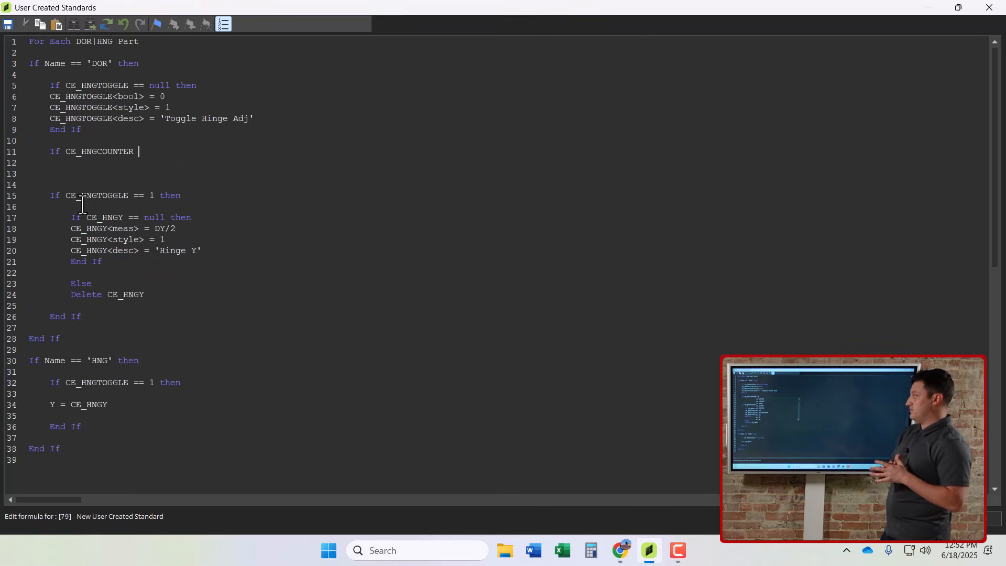
text(,)
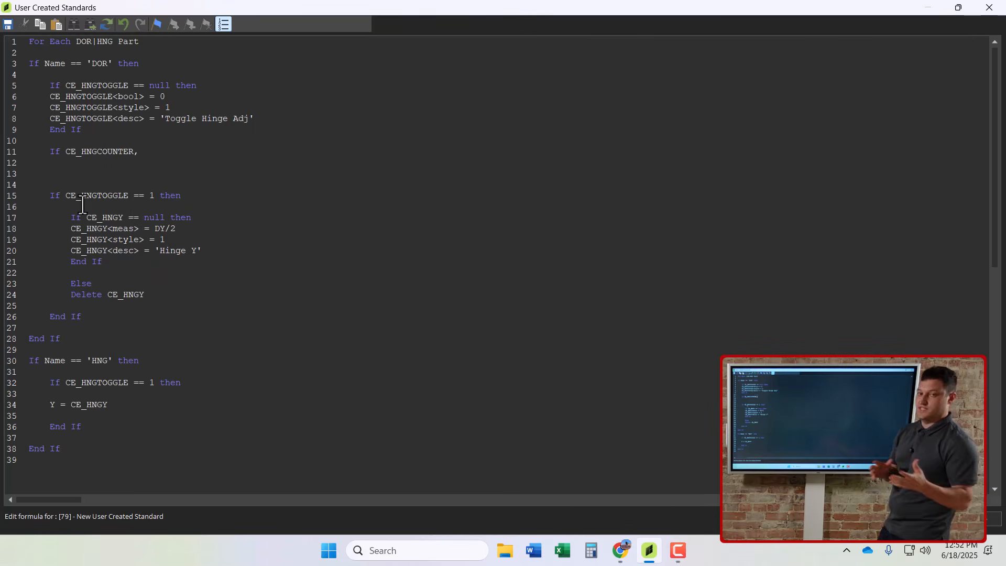
key(BackSpace)
text(<int> )
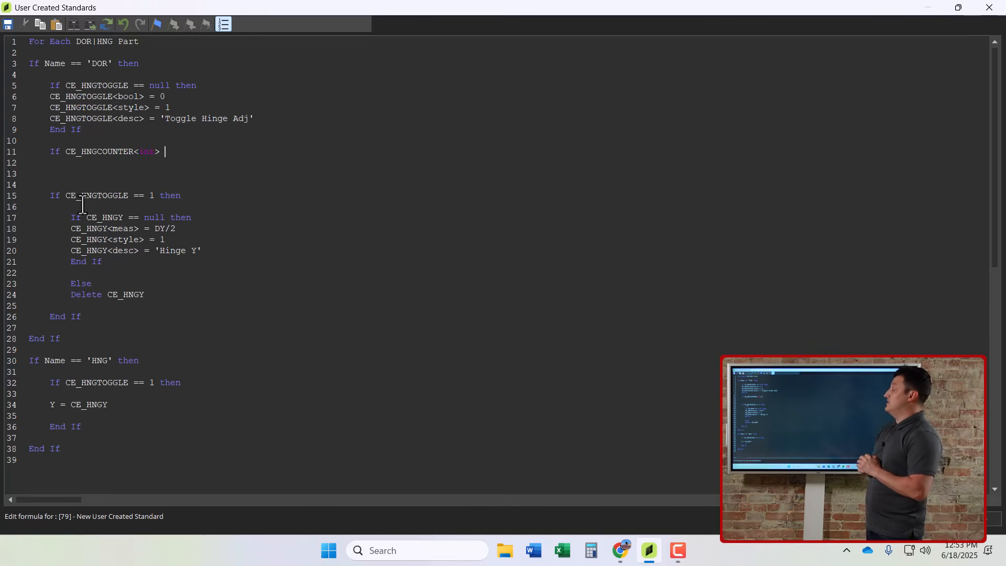
text(:= 1)
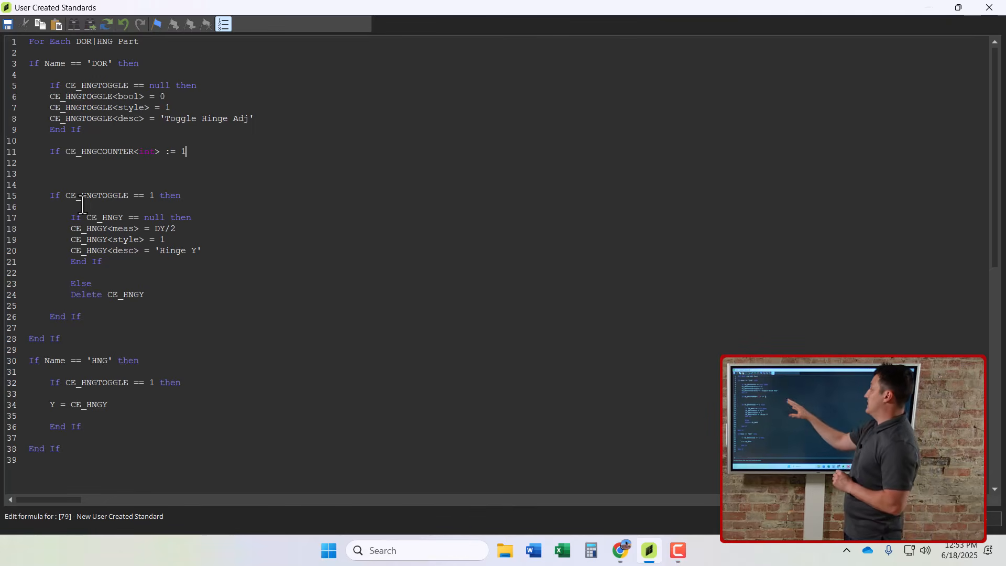
Remove the leading If from line 11, leaving only the assignment CE_HNGCOUNTER<int> := 1.
click(66, 152)
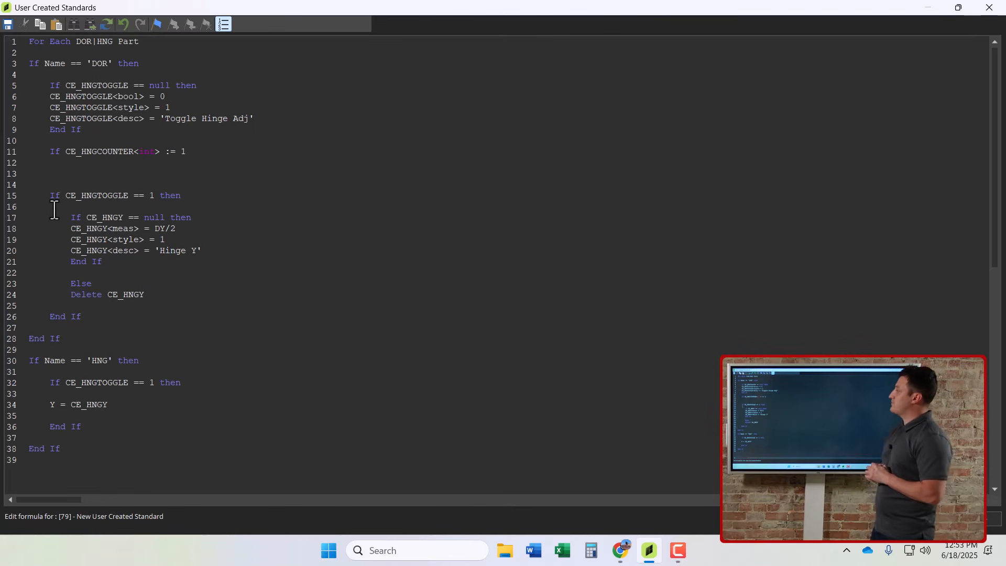
key(BackSpace)
key(BackSpace)
key(BackSpace)
click(172, 152)
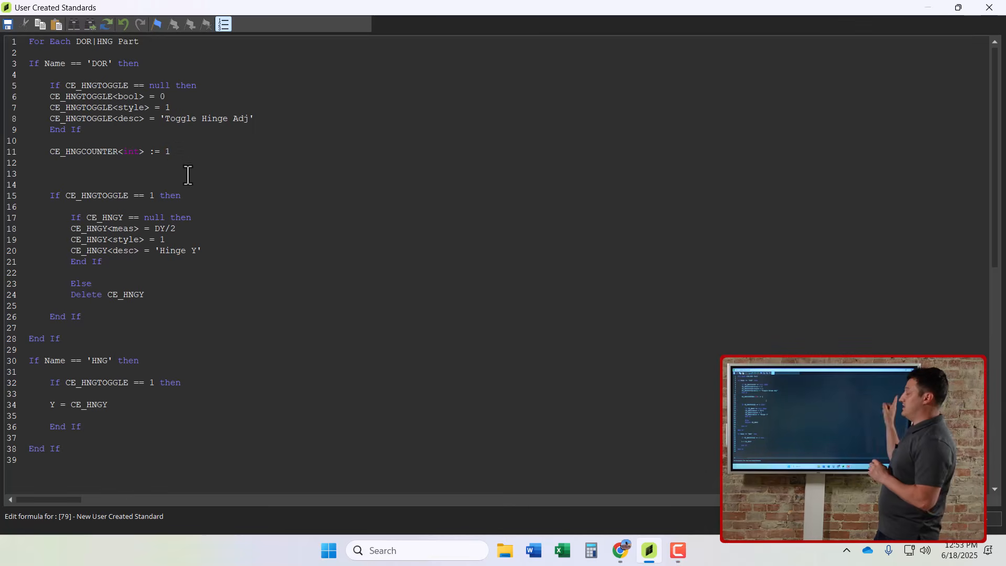
Close the code editor with the changes saved and display the cabinet assembly's object tree.
click(990, 8)
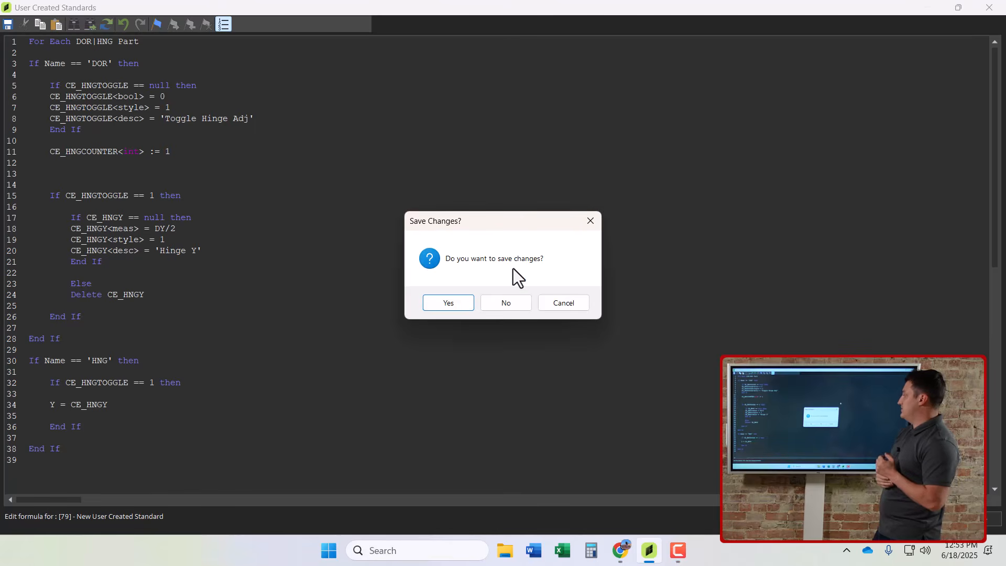
click(461, 299)
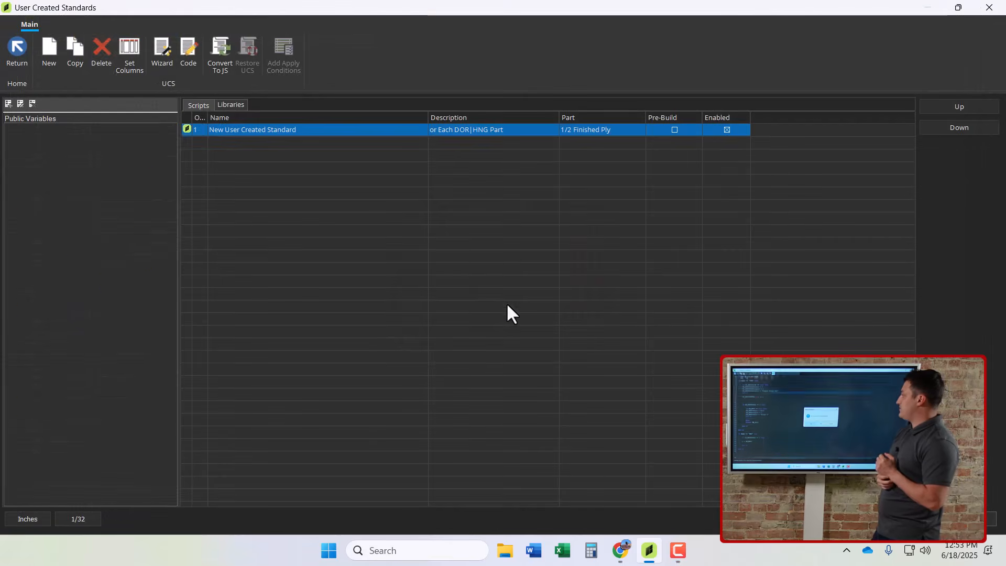
click(23, 45)
click(18, 509)
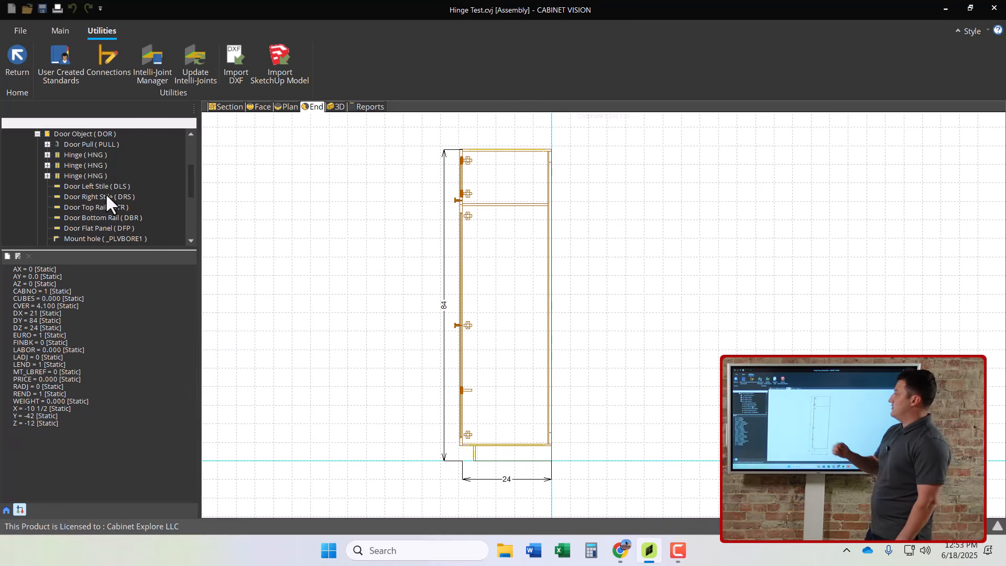
click(88, 176)
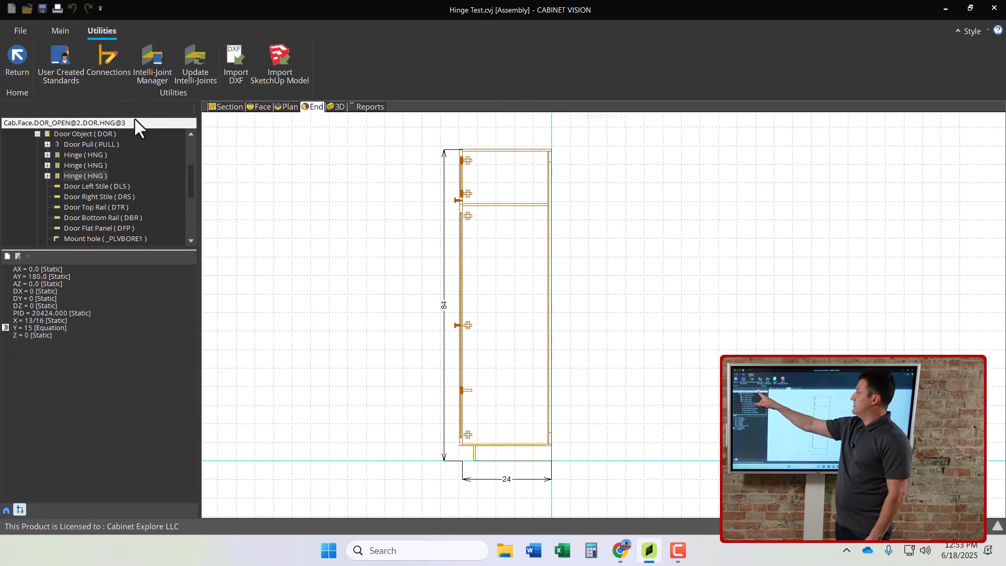
drag(134, 122, 34, 131)
key(ctrl+c)
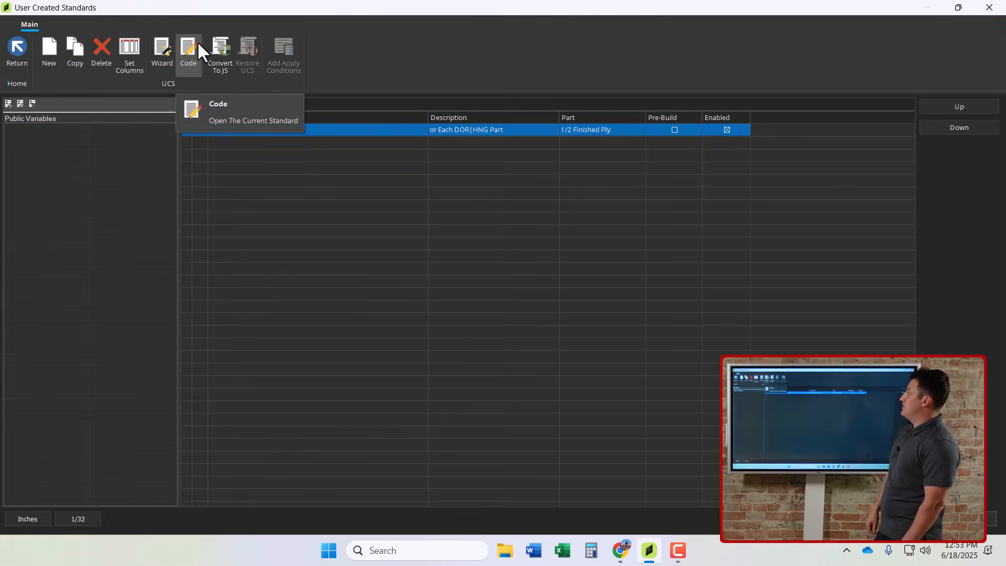
Reopen the standard's code and add a While line with the copied hinge path two lines below the CE_HNGCOUNTER assignment.
click(197, 41)
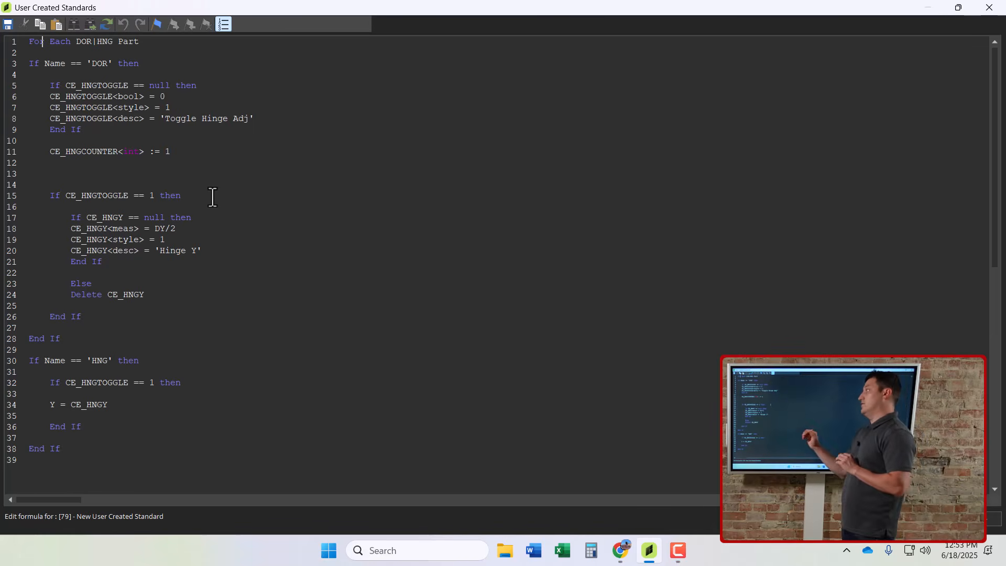
click(187, 145)
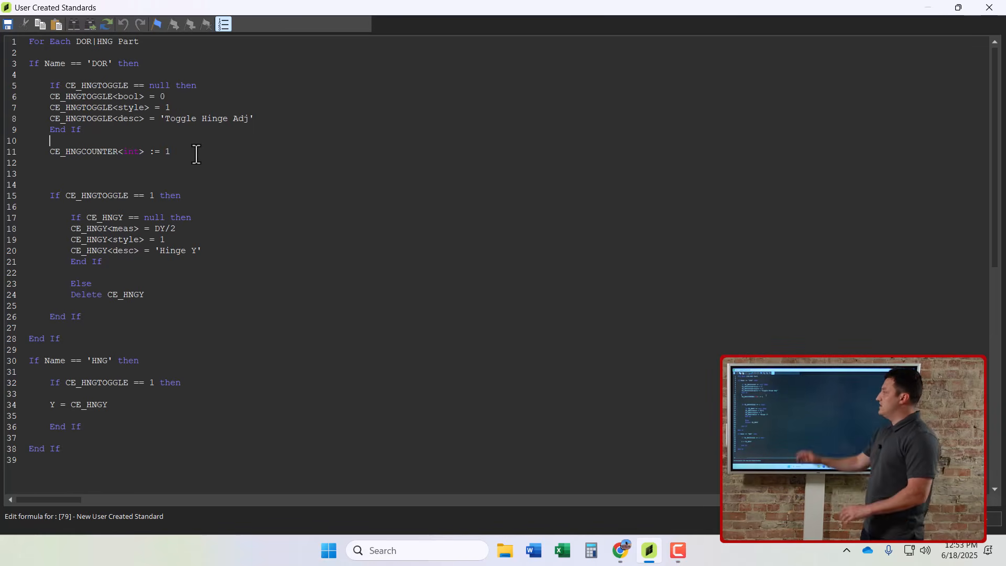
click(195, 153)
key(Return)
key(Return)
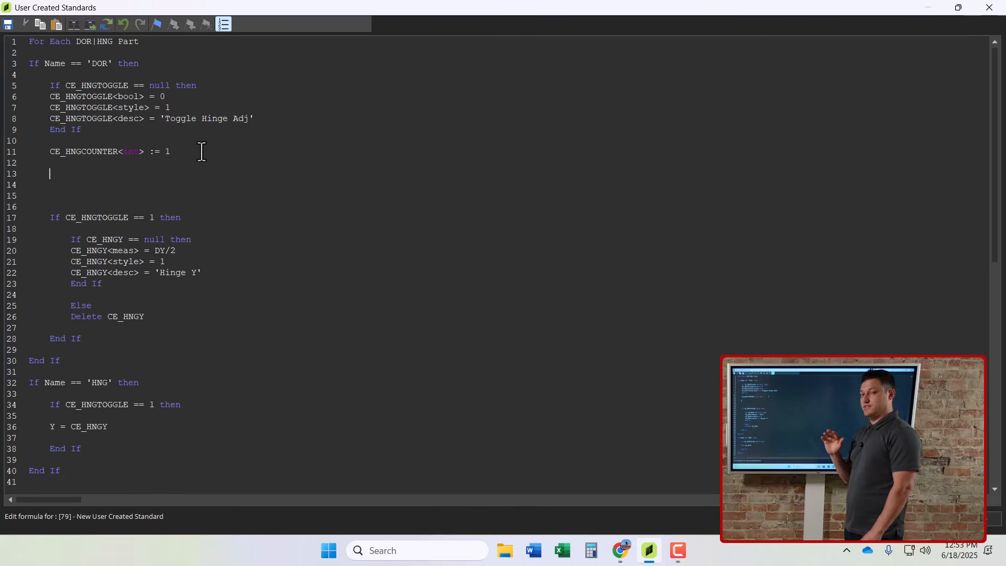
text(While)
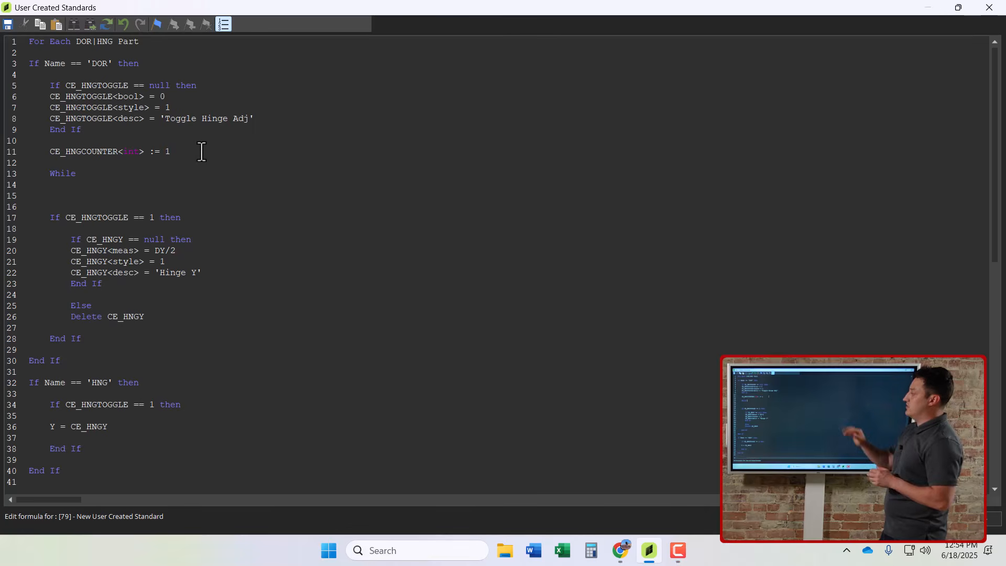
key(ctrl+v)
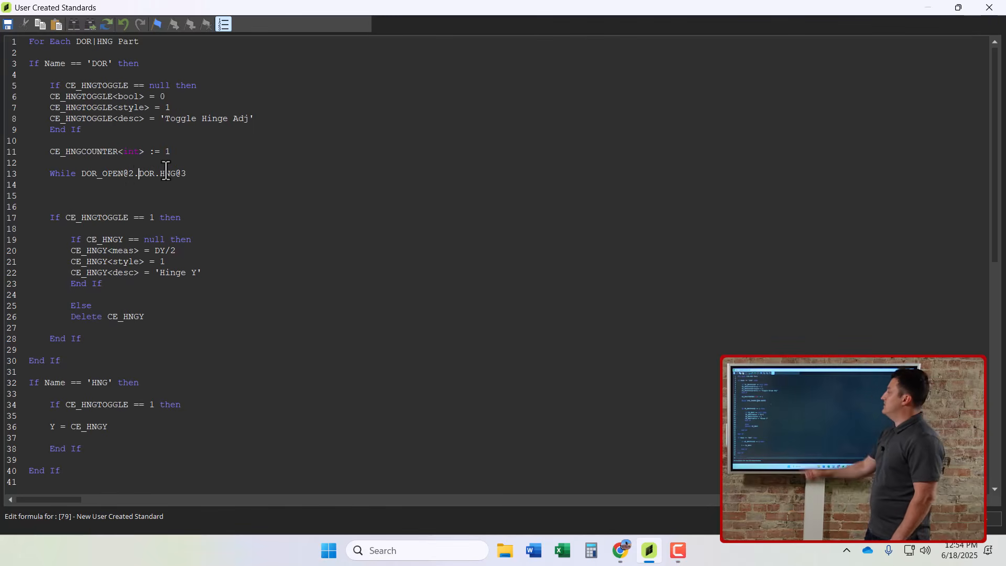
drag(156, 174, 85, 176)
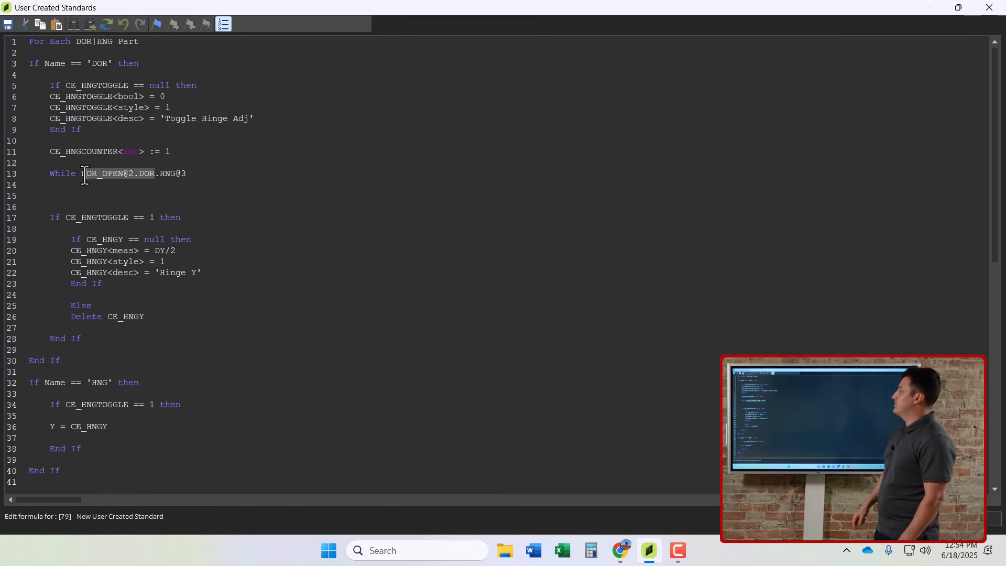
text(THIS)
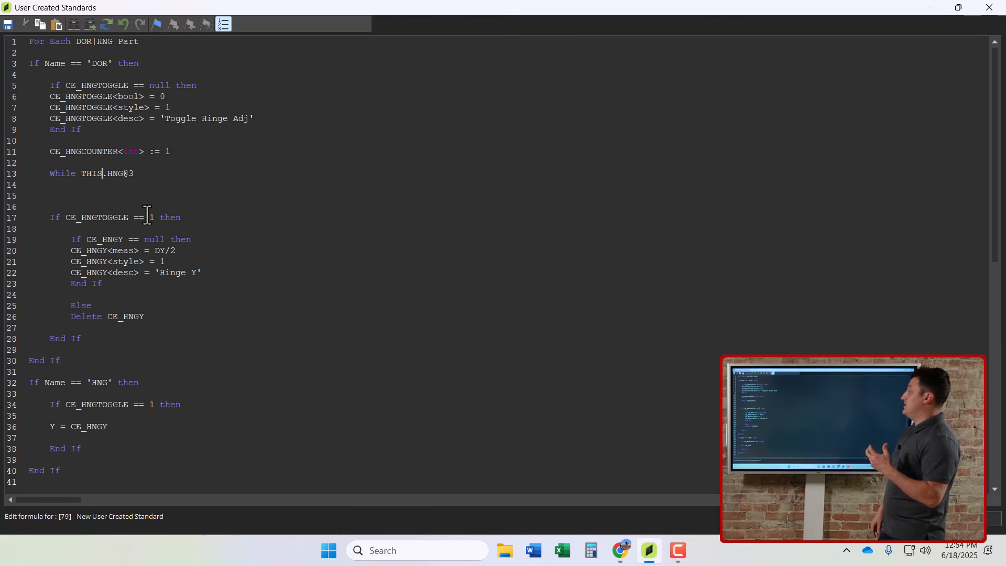
drag(142, 182, 136, 172)
click(137, 174)
key(BackSpace)
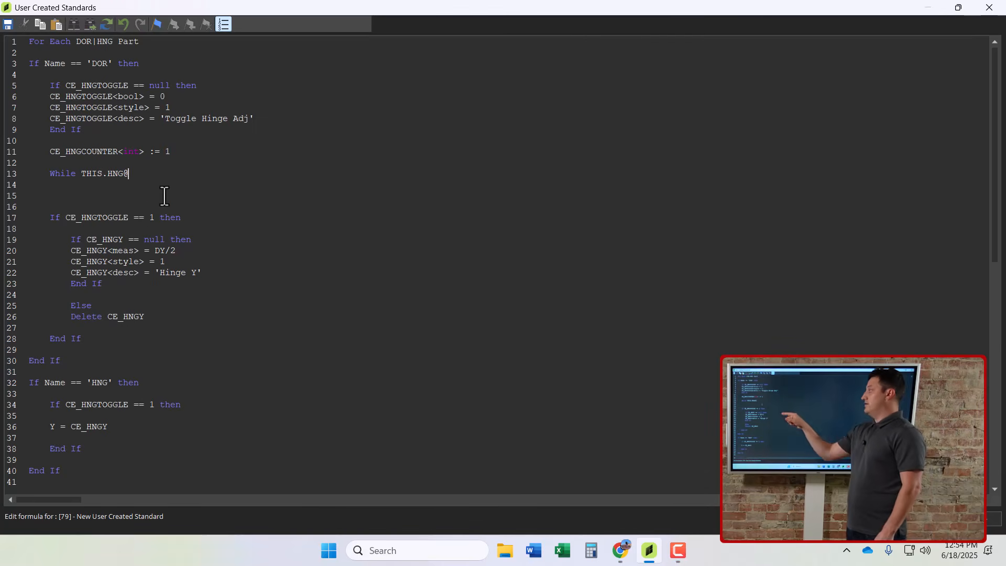
Use {CE_HNGCOUNTER} as the hinge index after HNG@ in the While line, copying the variable name from line 11.
double_click(64, 151)
key(ctrl+c)
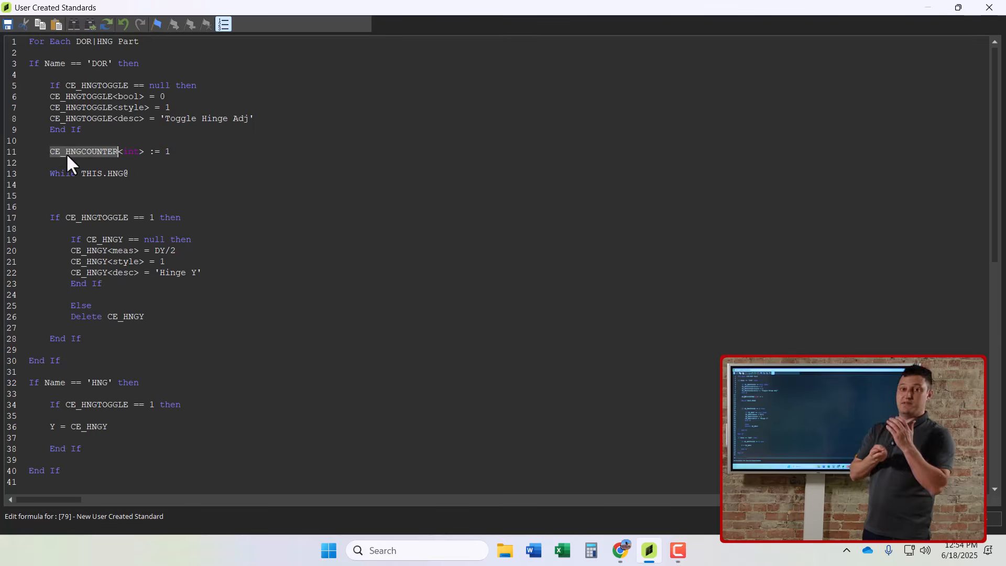
click(146, 177)
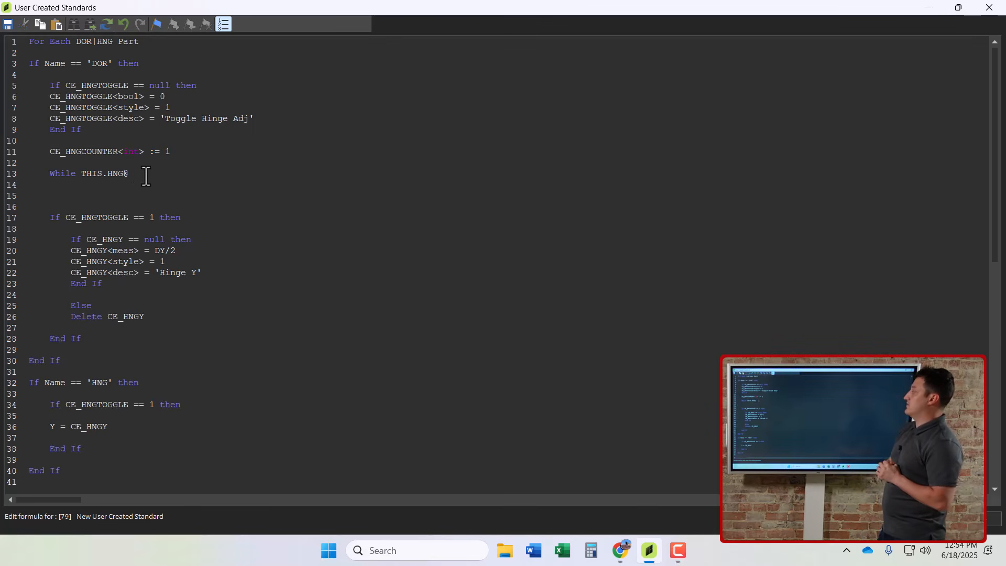
text({)
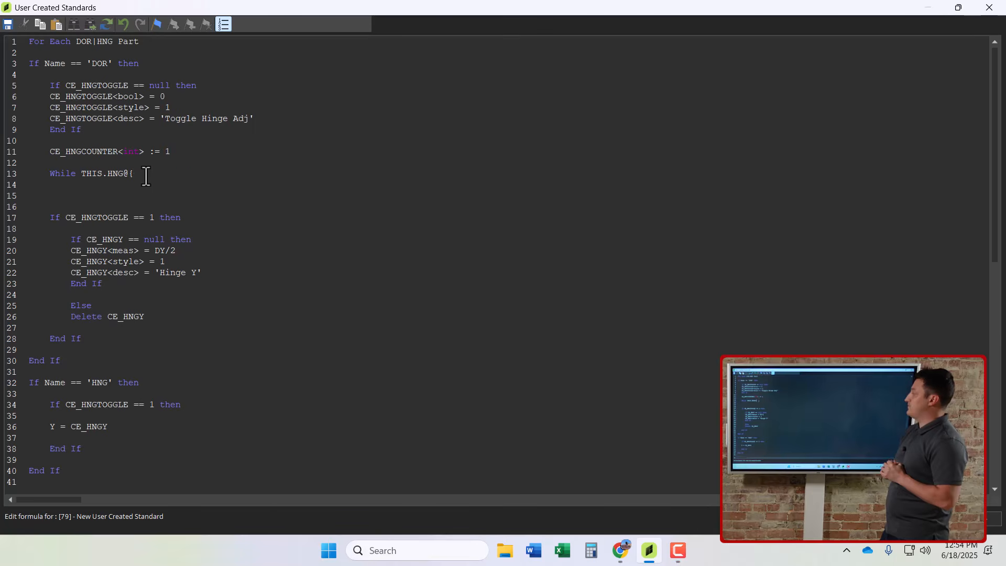
key(ctrl+v)
text(})
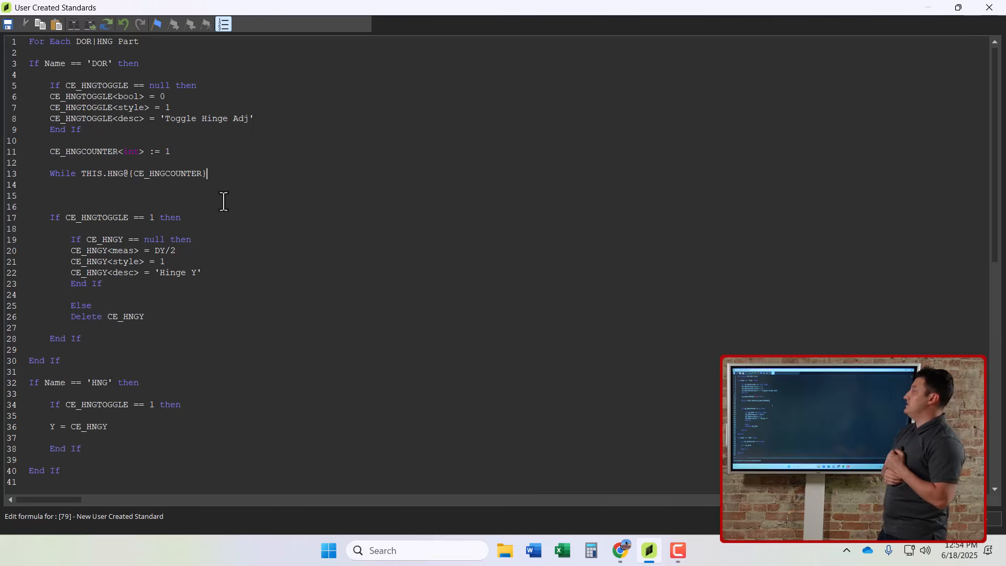
Complete the While condition with .PID > 0 Do and add two new lines below it for the loop body.
text(.PID)
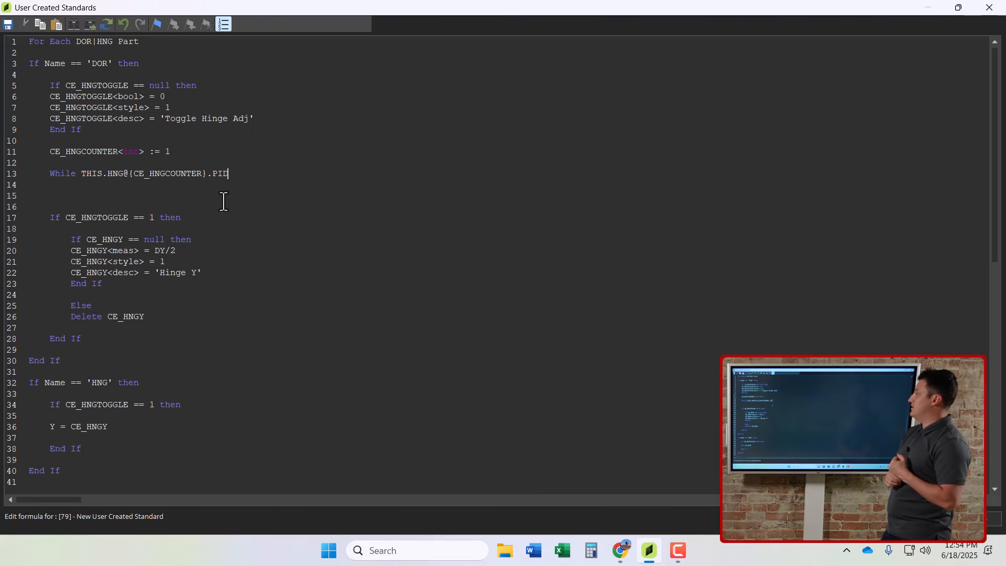
text( > 0)
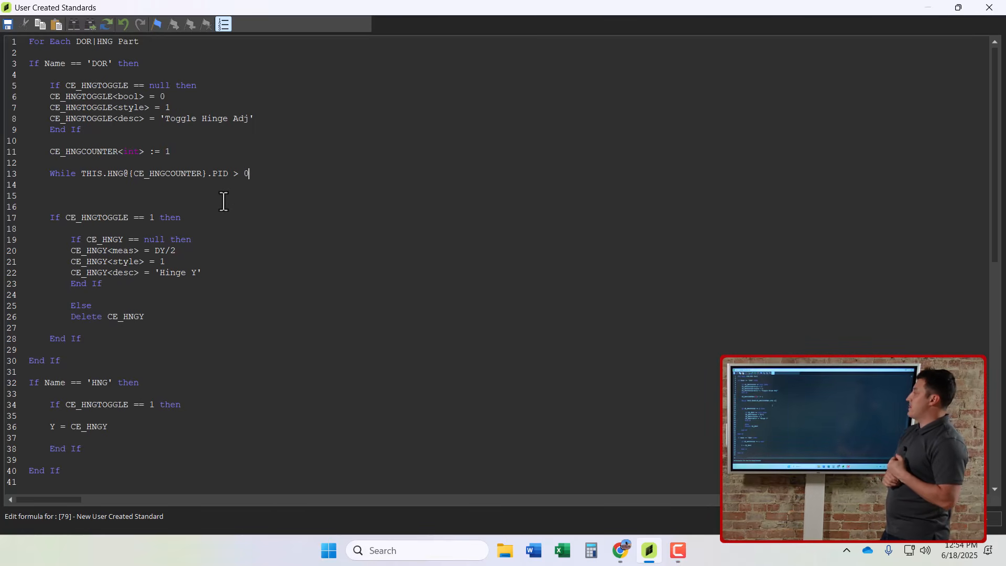
text( Do)
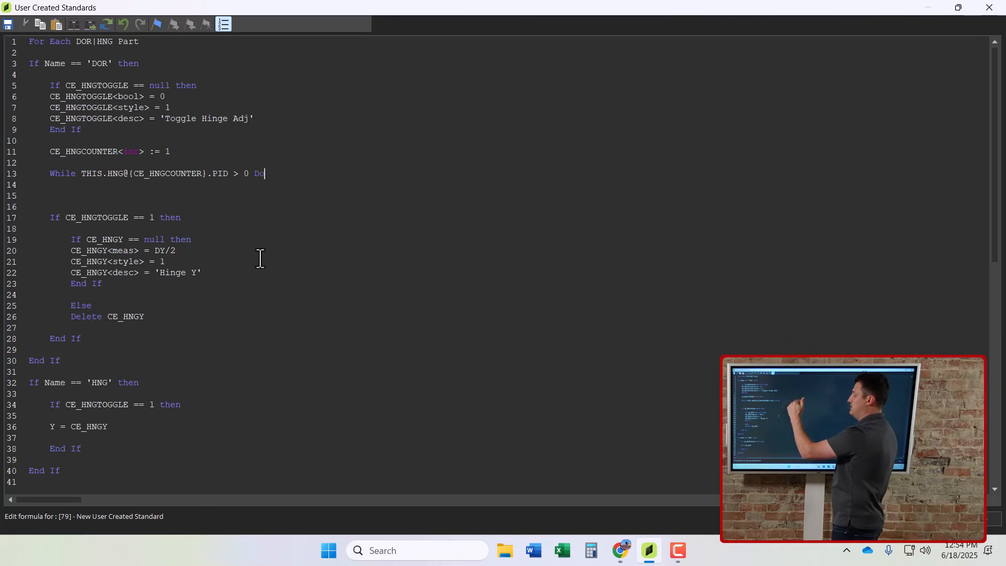
key(Return)
key(Return)
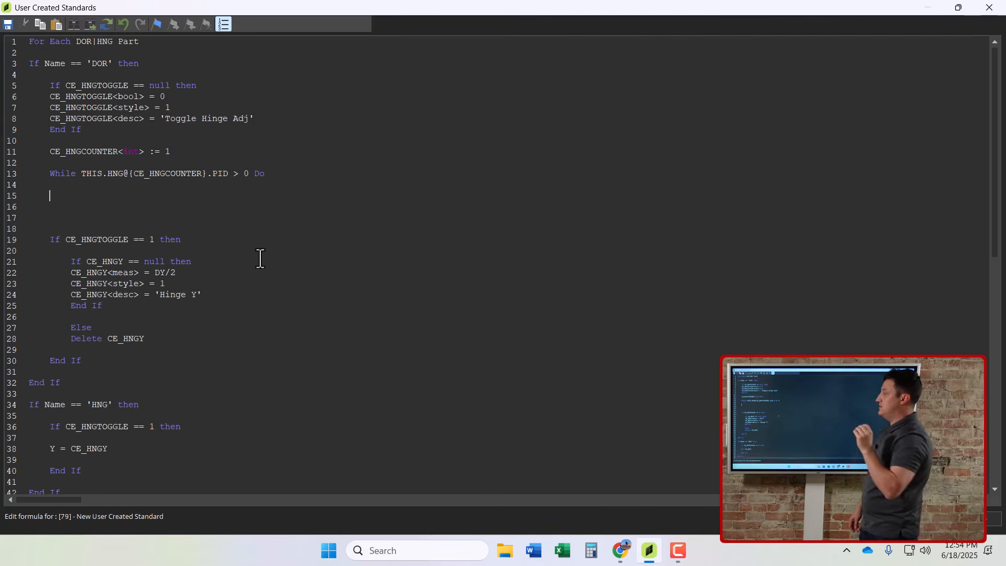
Close the loop with End While and add three more blank lines inside the loop body.
text(End )
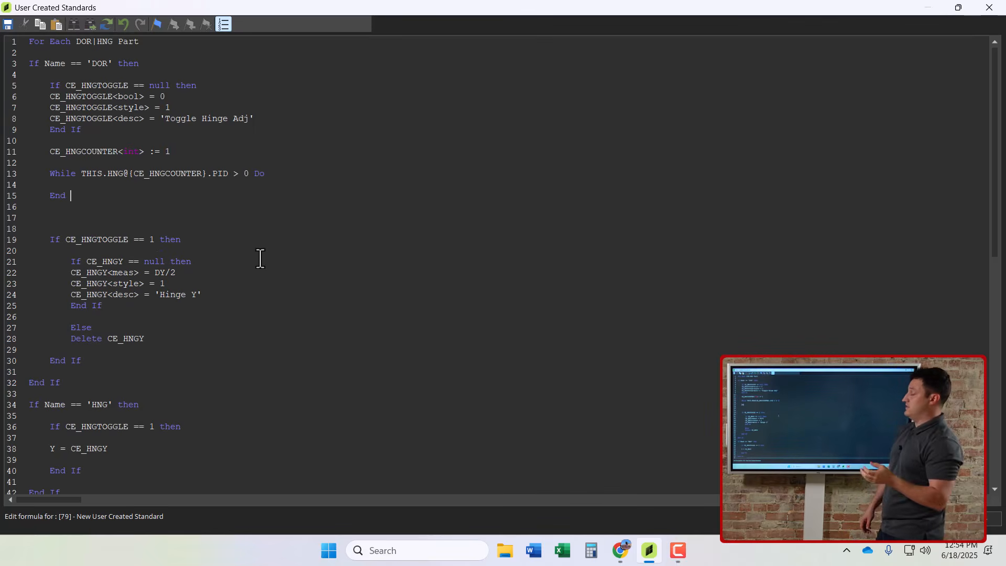
text(While)
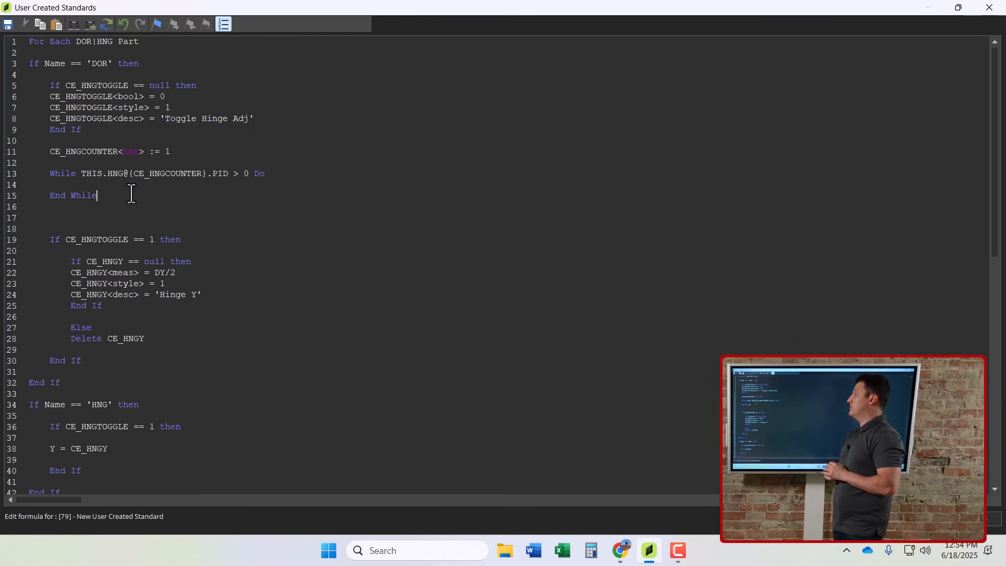
click(85, 184)
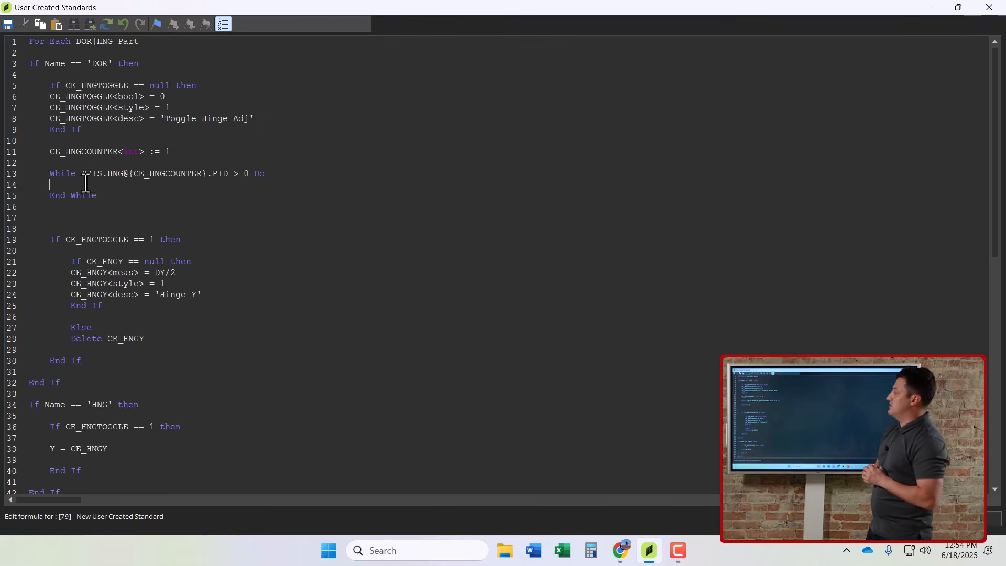
key(Return)
key(Return)
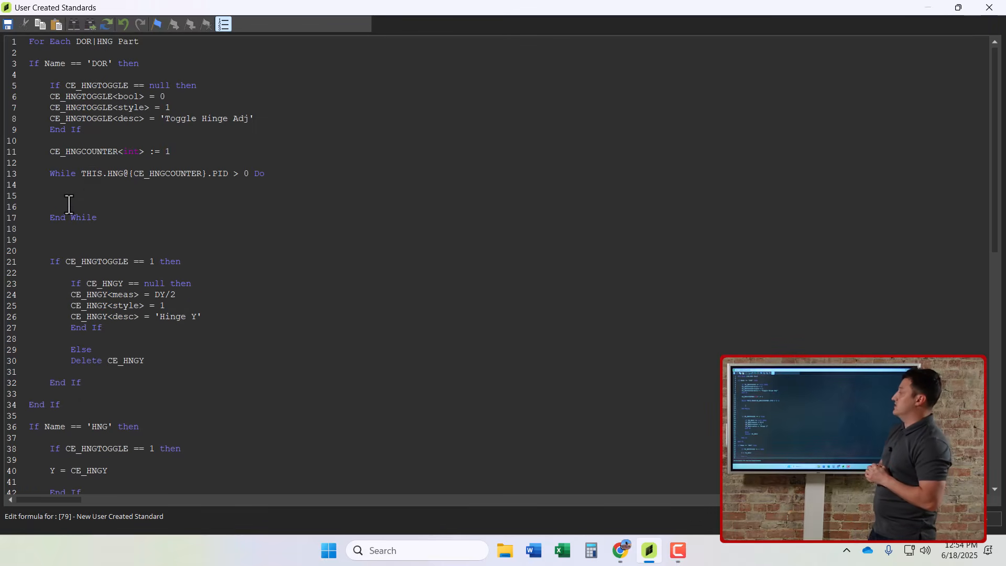
key(Return)
Copy the CE_HNGCOUNTER<int> := 1 line into the While loop above End While and change its operator to +=.
click(150, 156)
text(:)
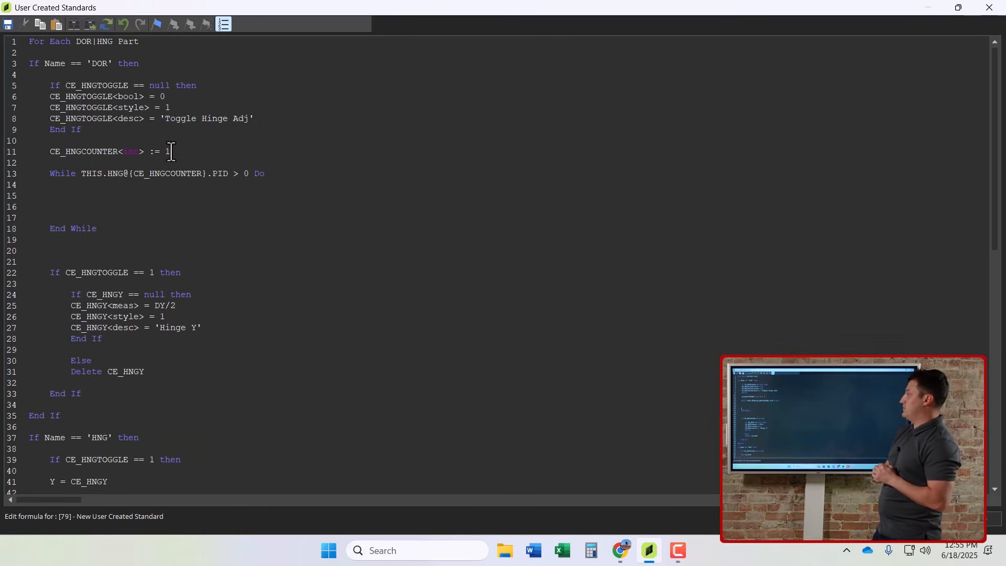
drag(171, 152, 51, 155)
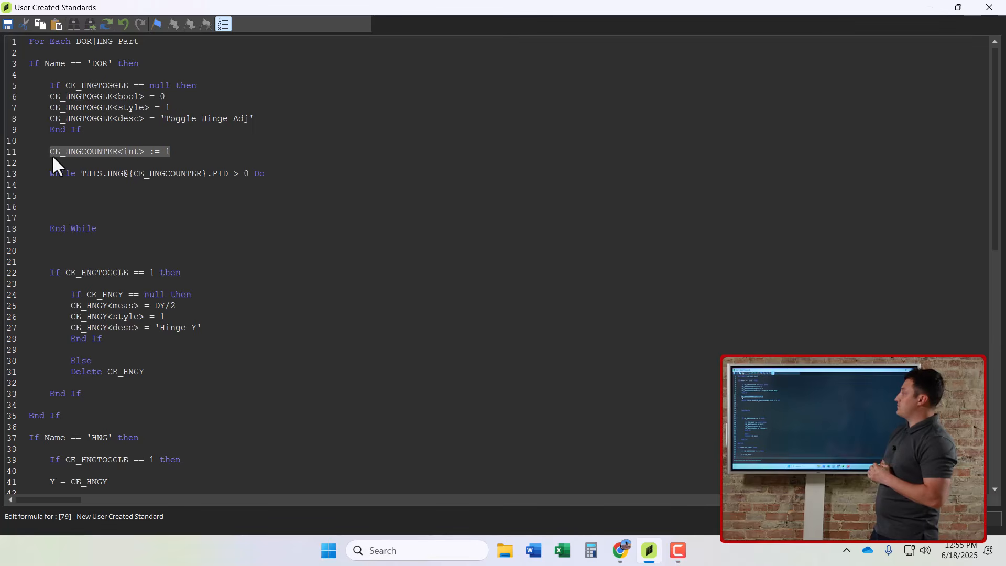
key(ctrl+c)
click(55, 207)
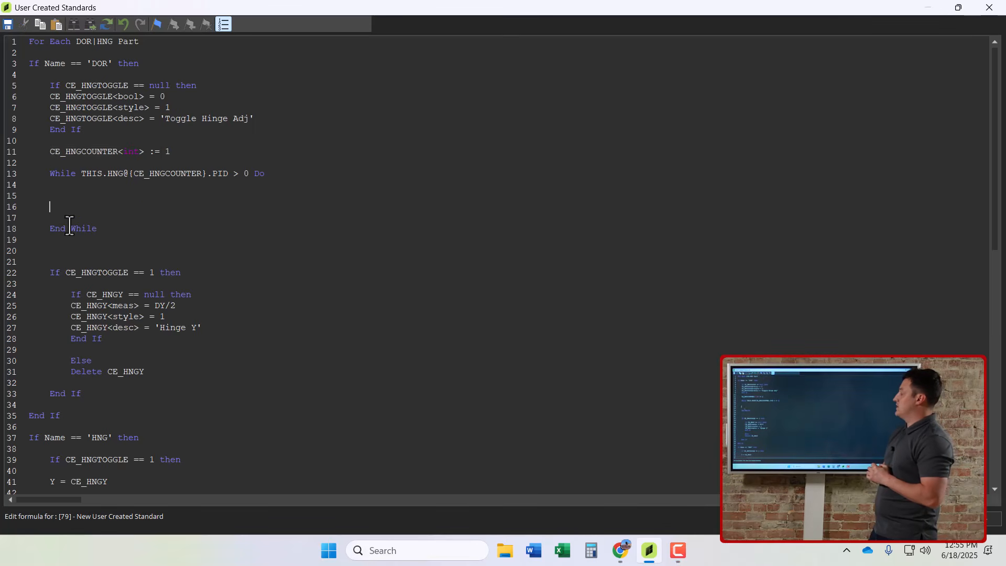
key(ctrl+v)
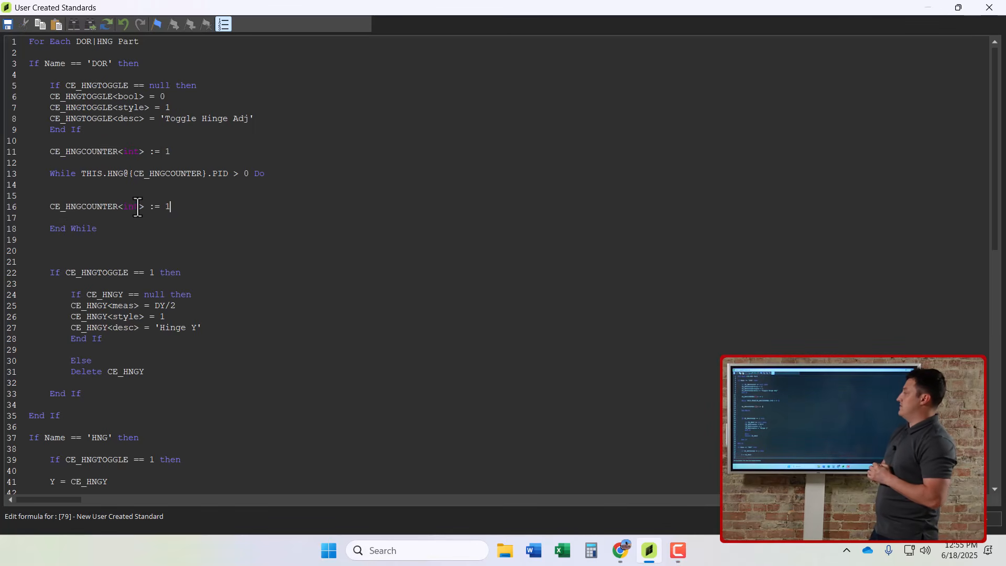
click(155, 208)
key(BackSpace)
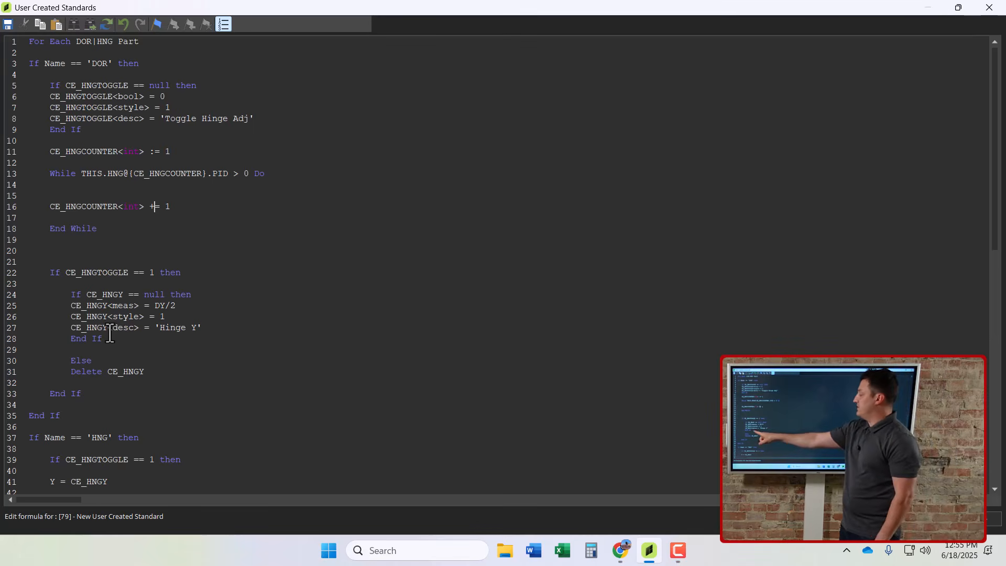
Copy the If CE_HNGY == null block into the loop above the counter increment, and indent the block and the increment line.
drag(104, 339, 71, 295)
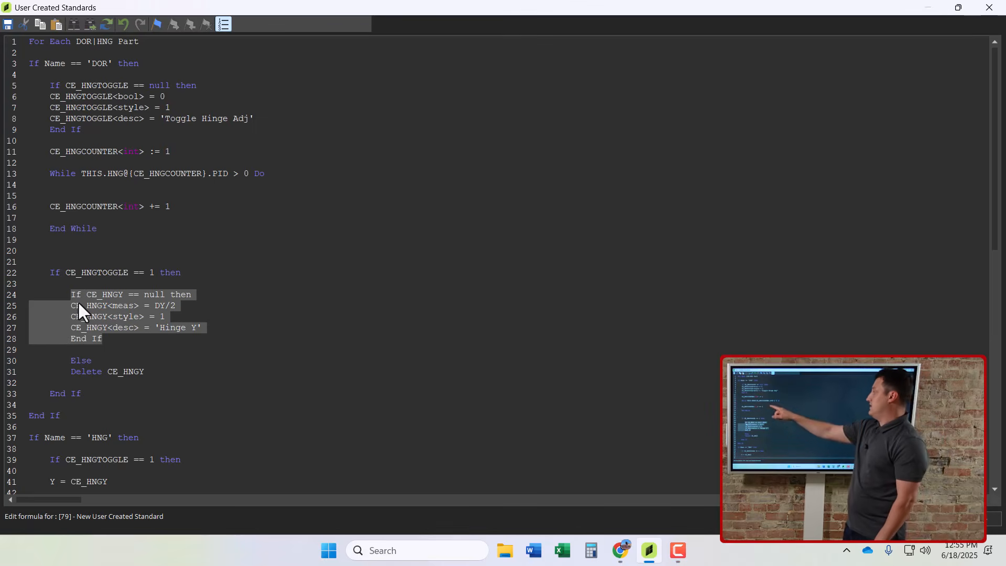
click(59, 186)
key(Return)
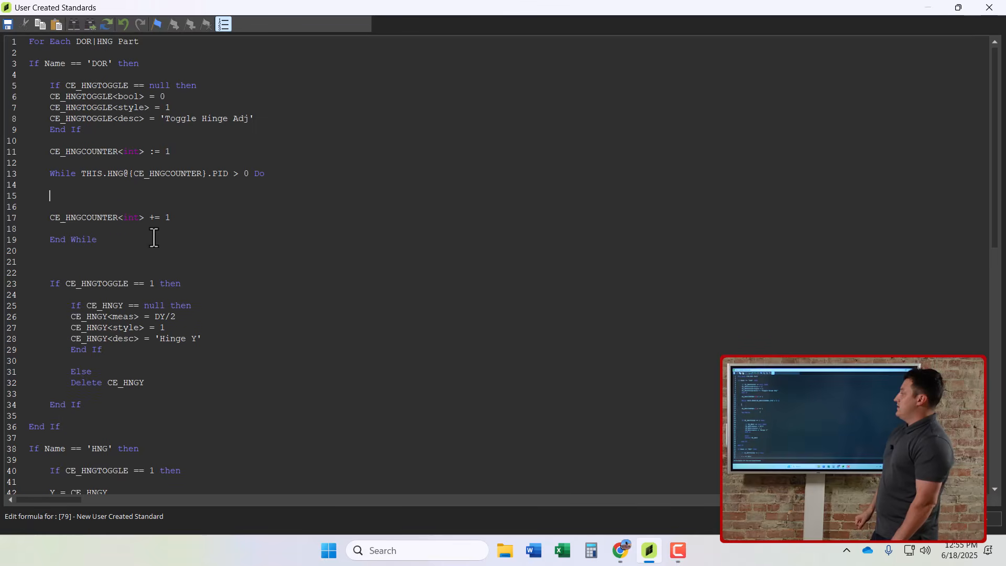
key(ctrl+v)
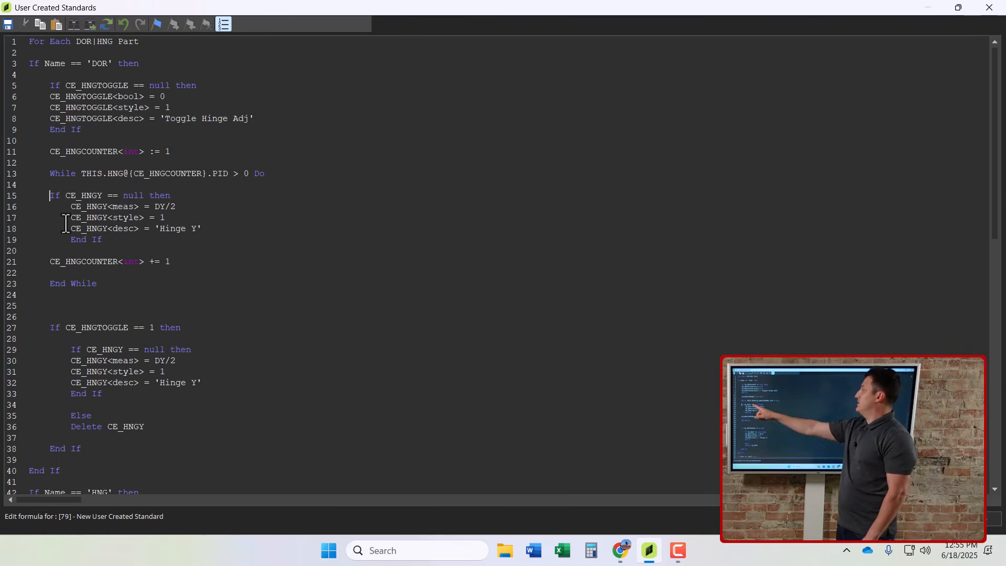
key(Tab)
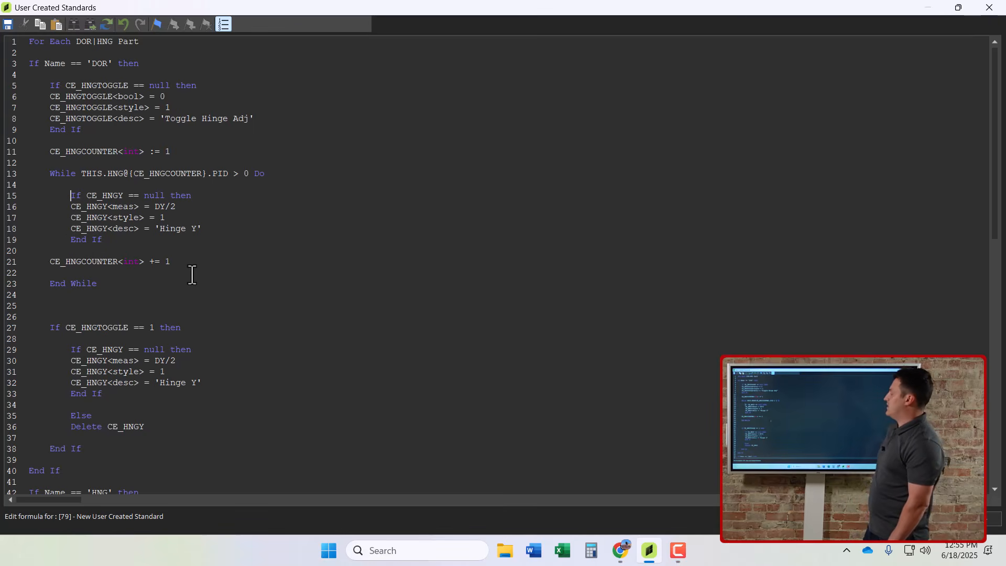
click(50, 264)
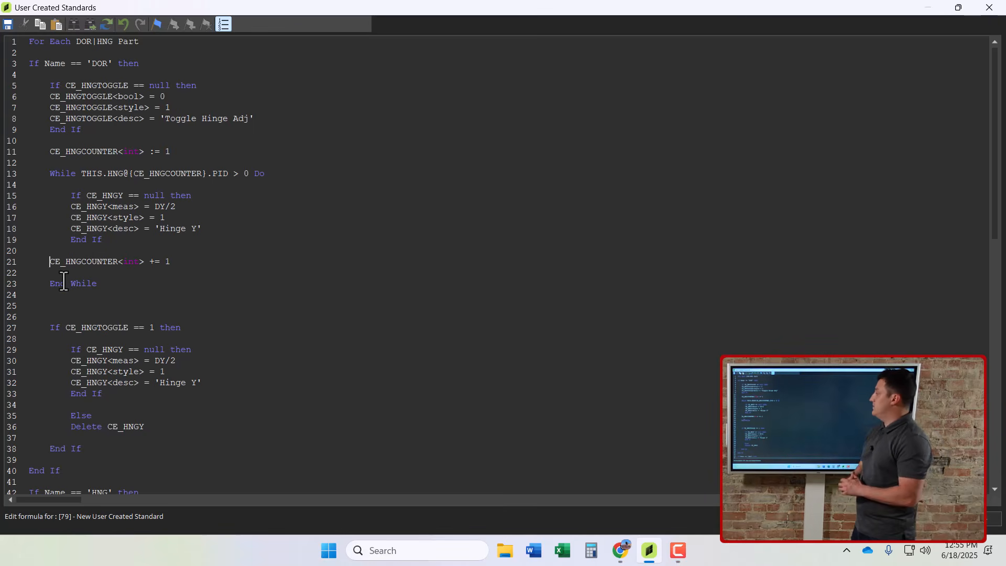
key(Tab)
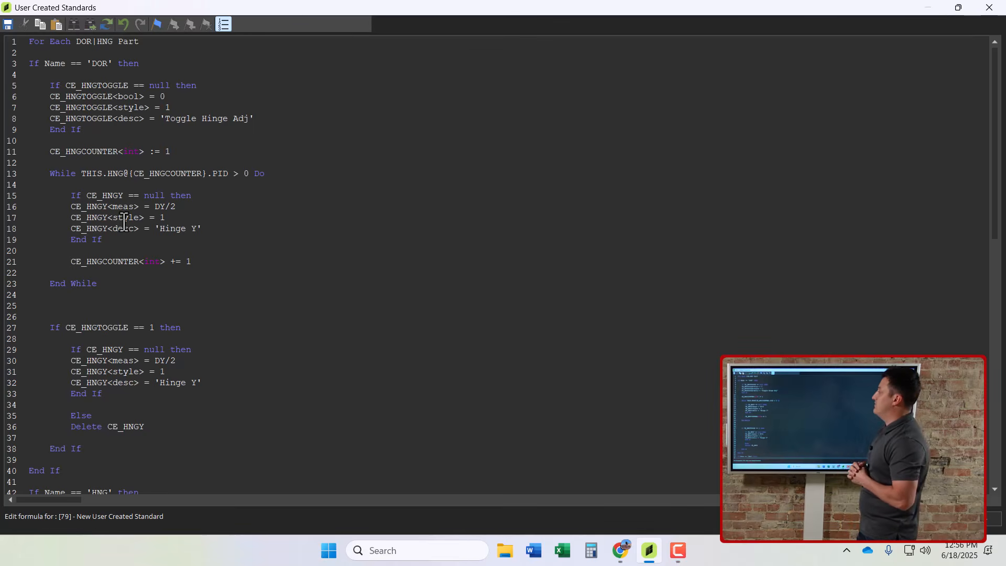
Append {CE_HNGCOUNTER} to each CE_HNGY in the loop's If block and change its description to 'Hinge{CE_HNGCOUNTER} Y'.
drag(206, 174, 130, 178)
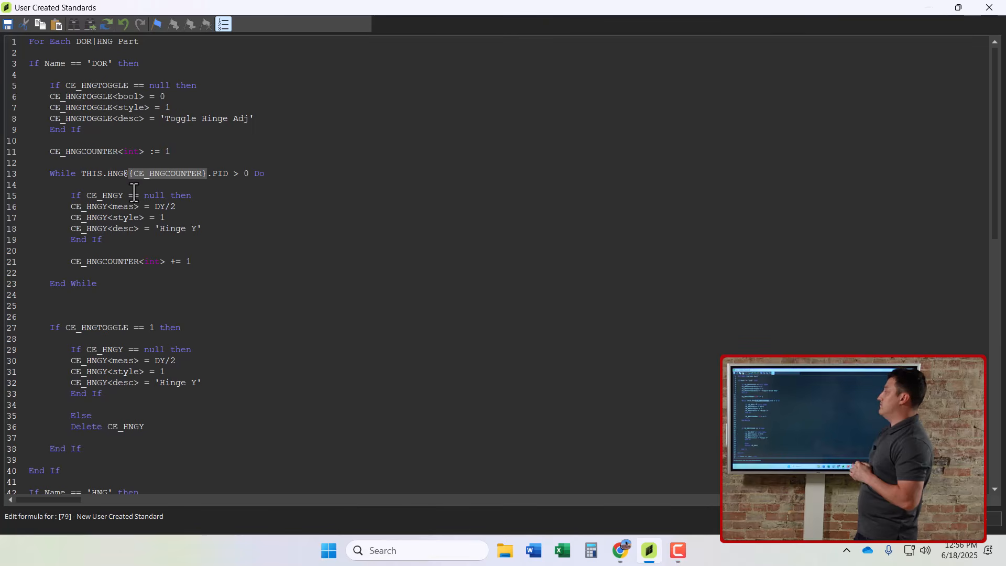
click(111, 207)
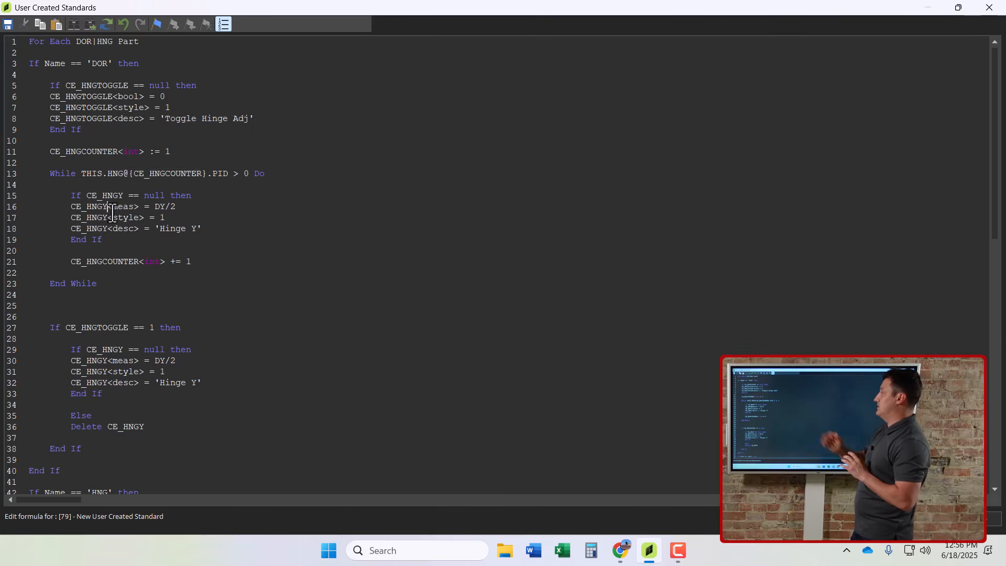
click(122, 195)
key(ctrl+v)
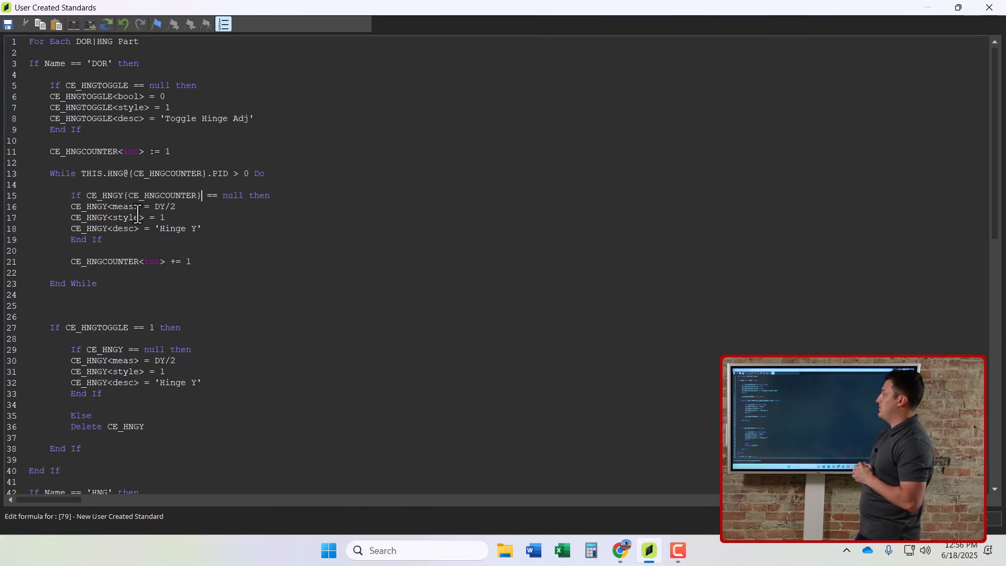
click(111, 208)
key(ctrl+v)
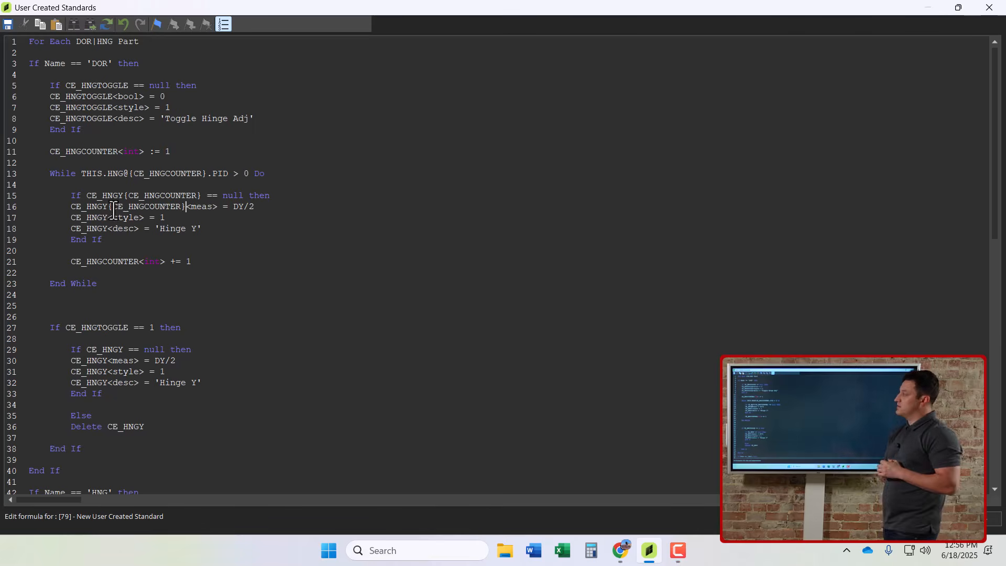
click(107, 218)
key(ctrl+v)
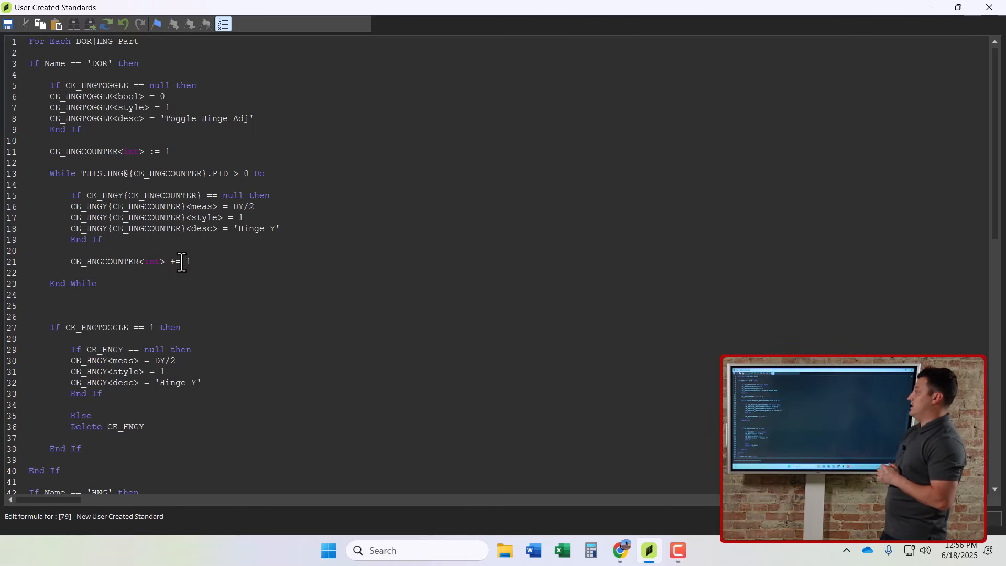
text(1)
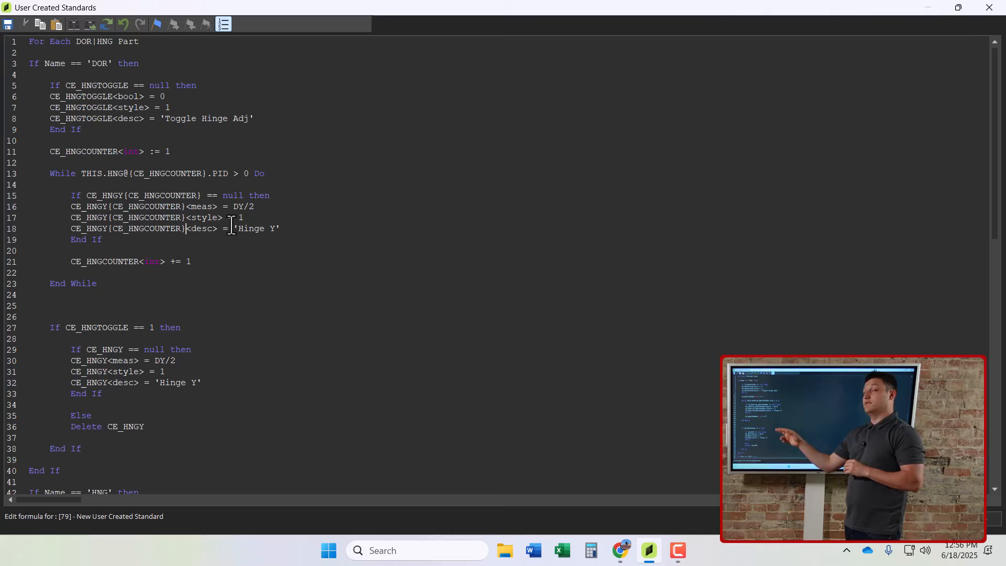
click(274, 230)
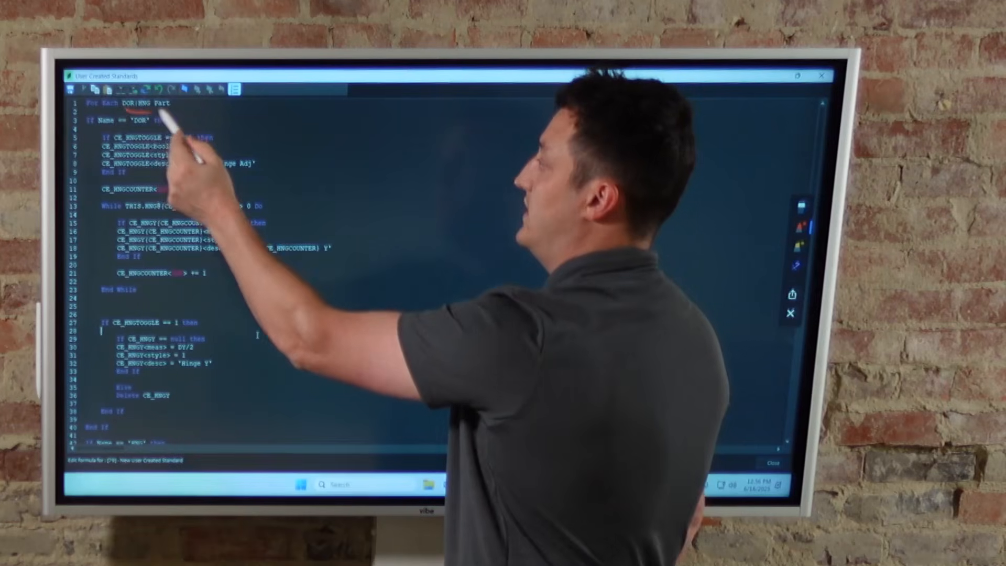
drag(177, 96, 111, 111)
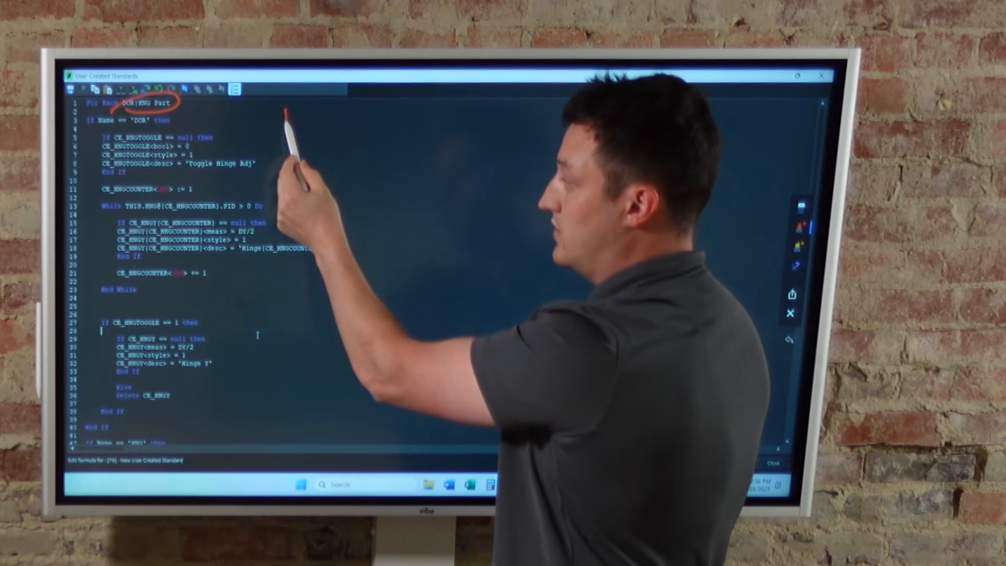
mouse_move(286, 109)
mouse_down()
mouse_move(283, 201)
mouse_move(292, 186)
mouse_up()
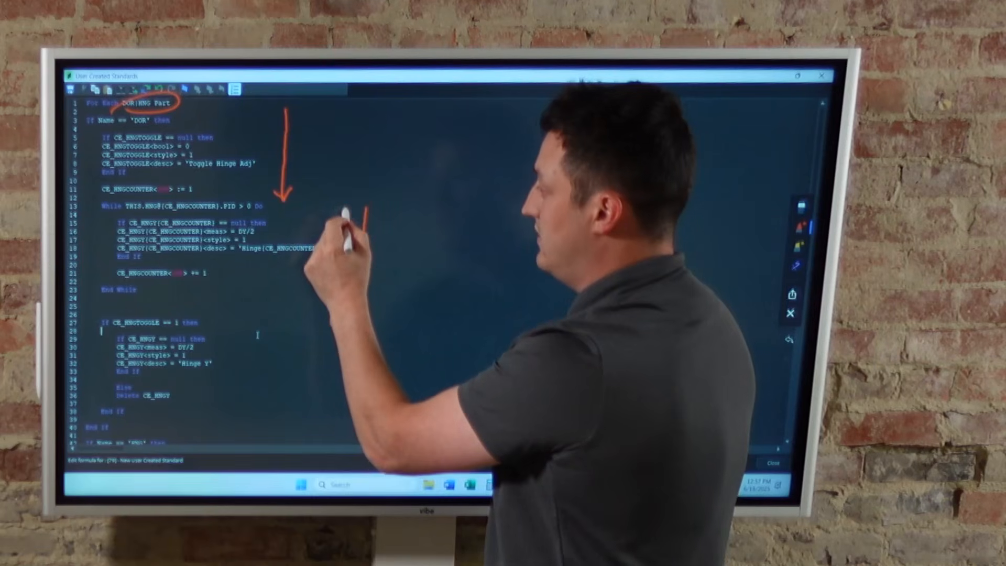
mouse_move(337, 209)
mouse_down()
mouse_move(340, 217)
mouse_move(341, 200)
mouse_up()
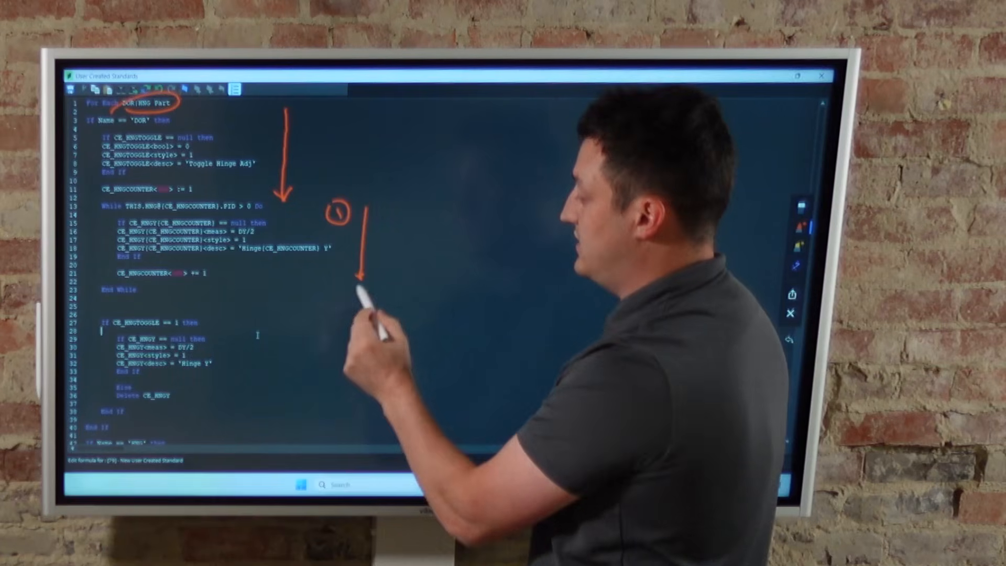
mouse_move(390, 272)
mouse_down()
mouse_move(409, 209)
mouse_move(428, 208)
mouse_move(425, 236)
mouse_move(410, 223)
mouse_up()
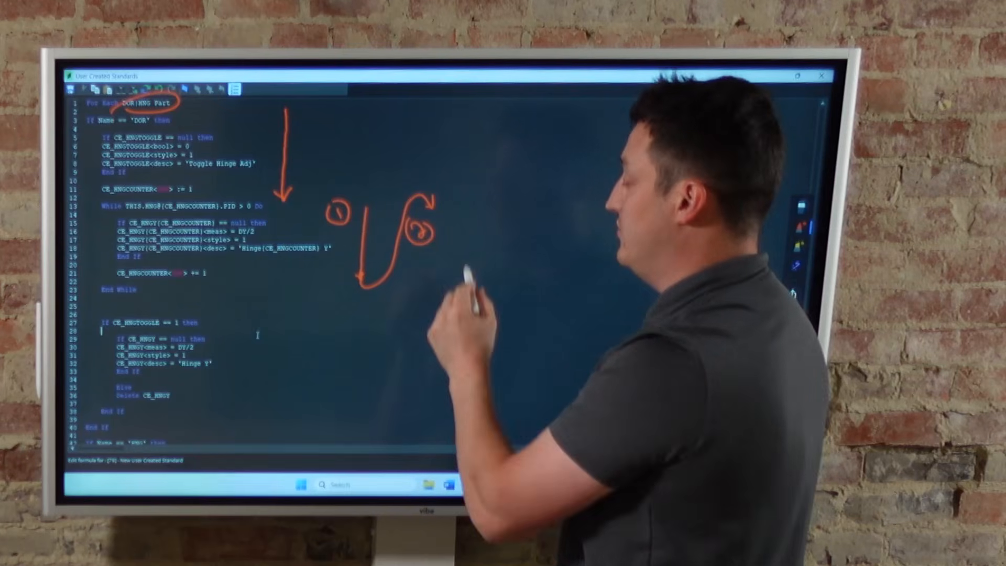
drag(440, 210, 444, 252)
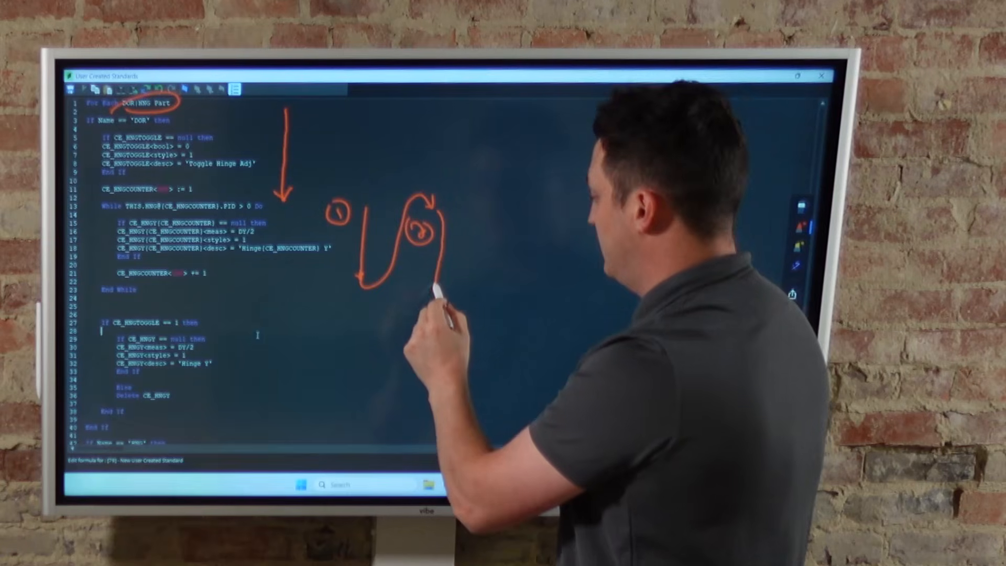
mouse_move(455, 299)
mouse_down()
mouse_move(485, 183)
mouse_move(506, 205)
mouse_move(489, 236)
mouse_move(490, 213)
mouse_move(516, 225)
mouse_move(517, 290)
mouse_up()
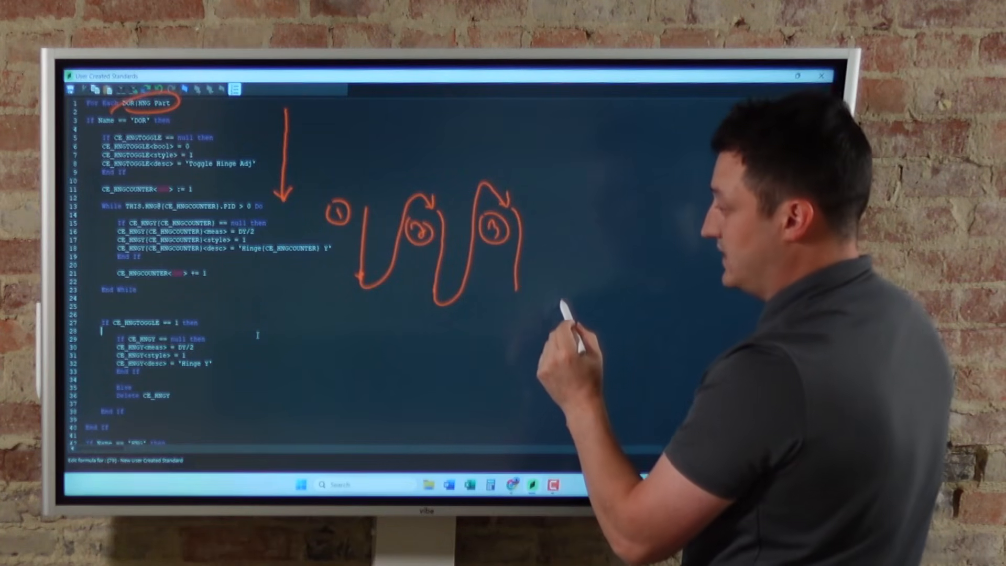
mouse_move(562, 304)
mouse_down()
mouse_move(427, 333)
mouse_move(264, 340)
mouse_move(240, 438)
mouse_move(254, 427)
mouse_up()
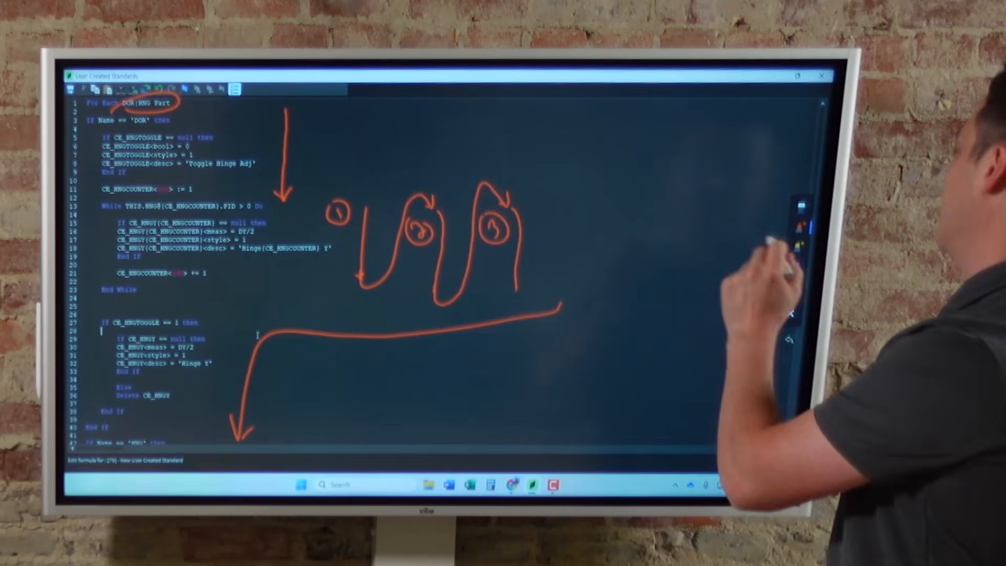
click(790, 313)
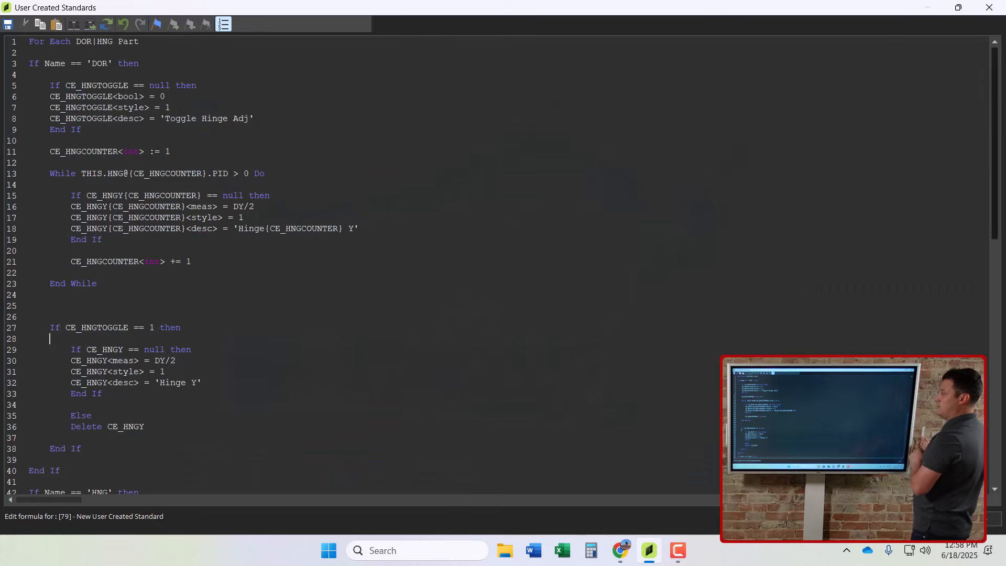
Close the code editor and rebuild the lower opening's face in the Section view by setting it to Open and back to Door.
click(19, 48)
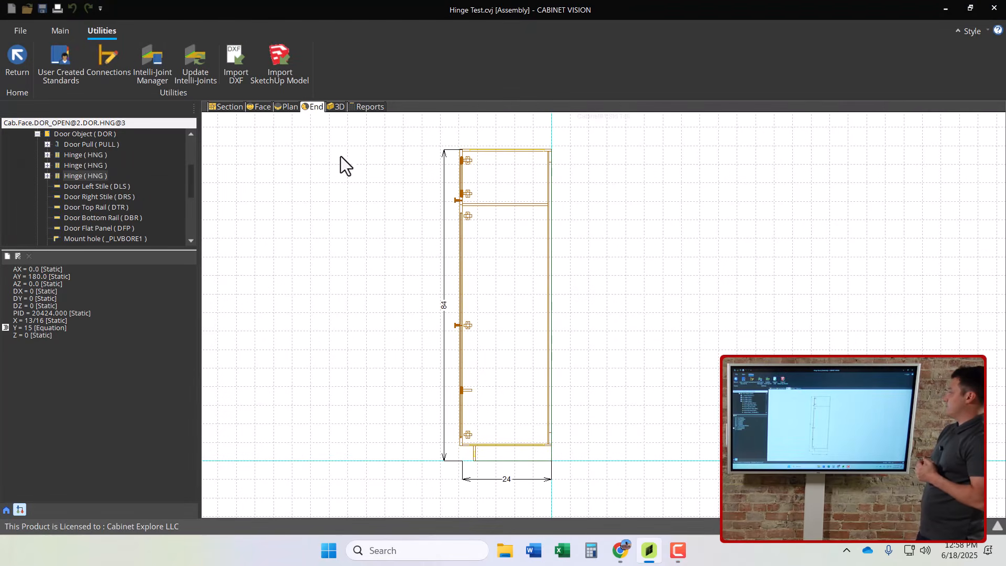
click(231, 107)
click(581, 292)
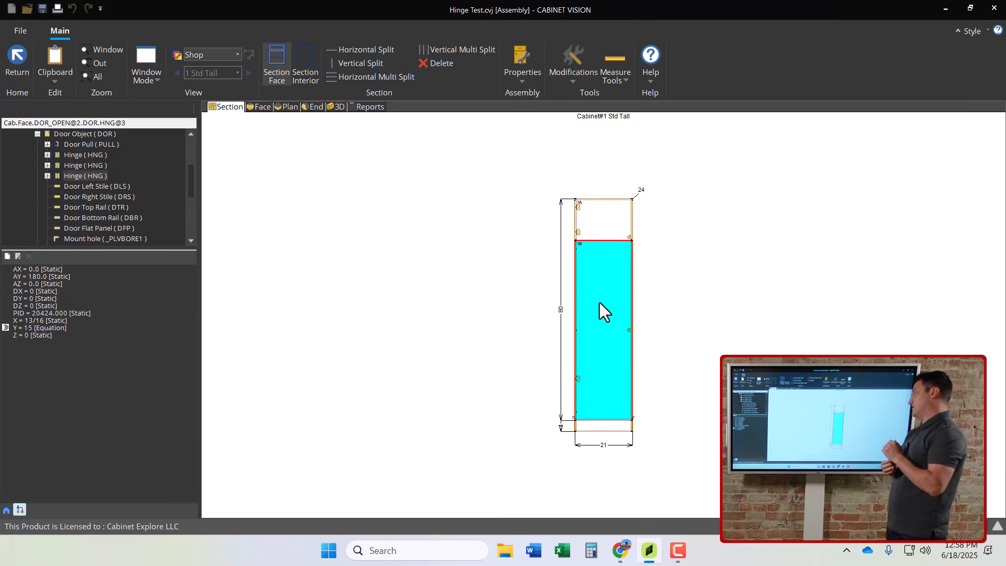
click(16, 504)
click(132, 224)
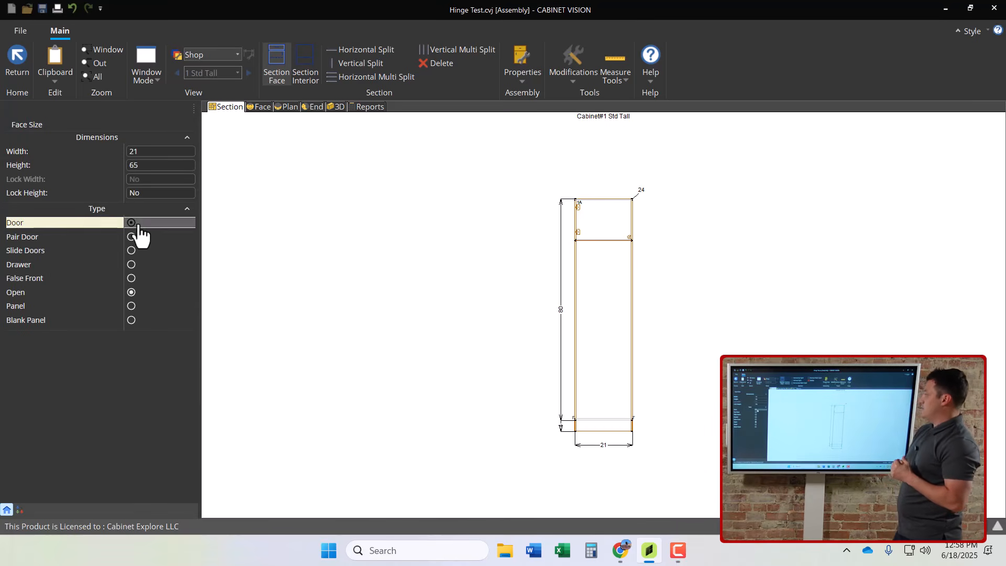
Select the tall lower door in the Face view to examine its hinge attributes.
click(262, 107)
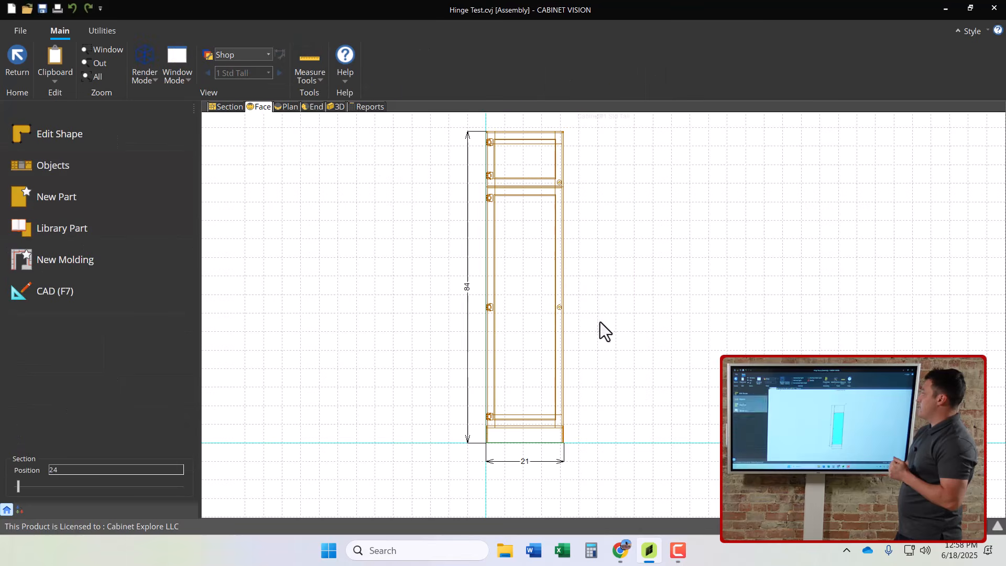
click(534, 312)
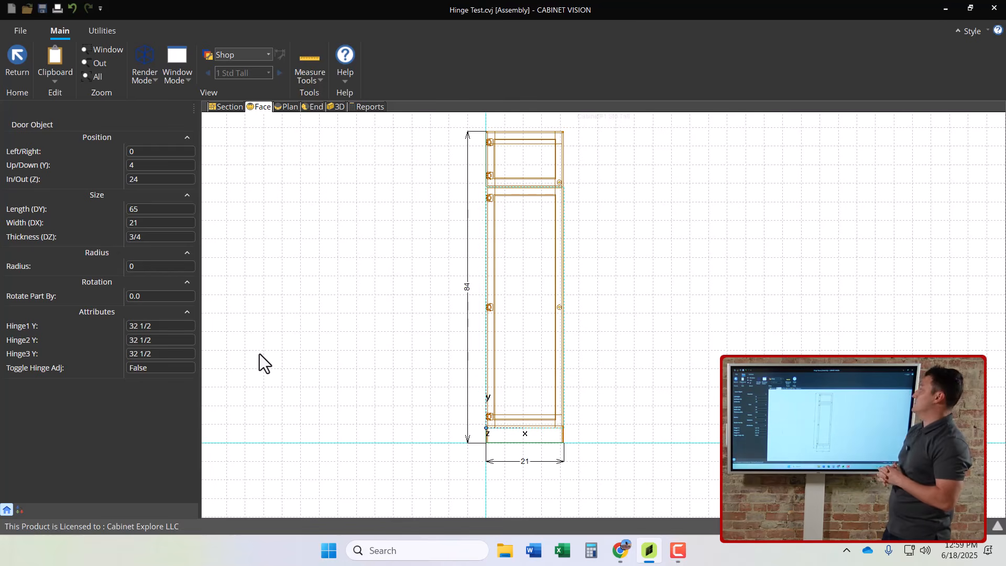
Reopen the User Created Standard's code and add the condition 'IF CE_HNGTOGGLE == 1 Then' at the start of the While loop.
click(99, 33)
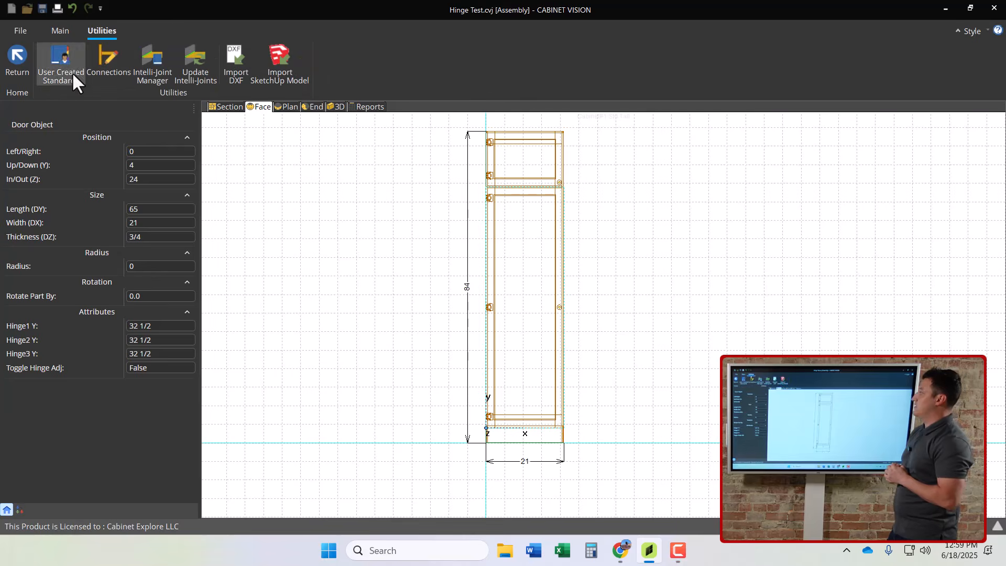
click(71, 69)
click(196, 52)
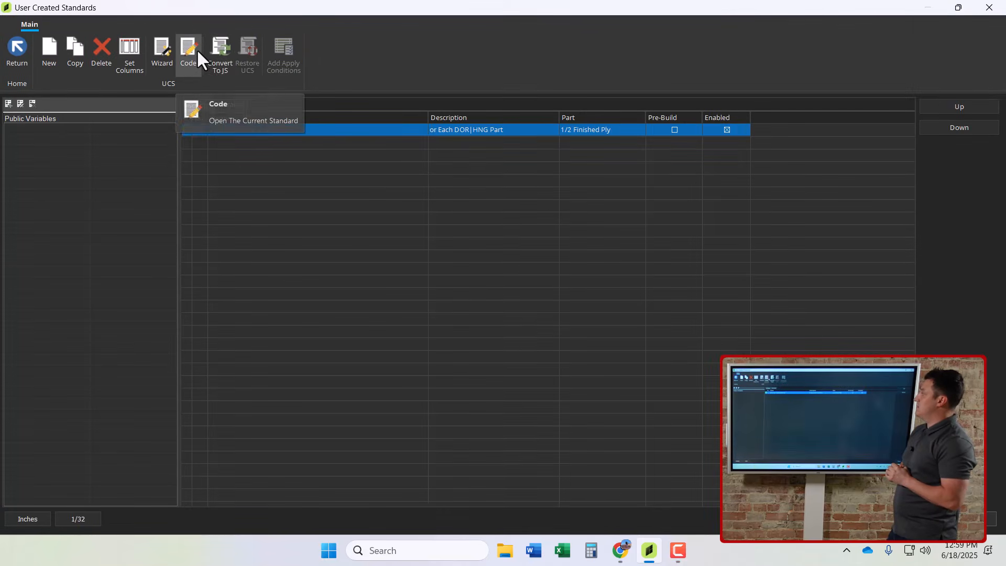
click(236, 119)
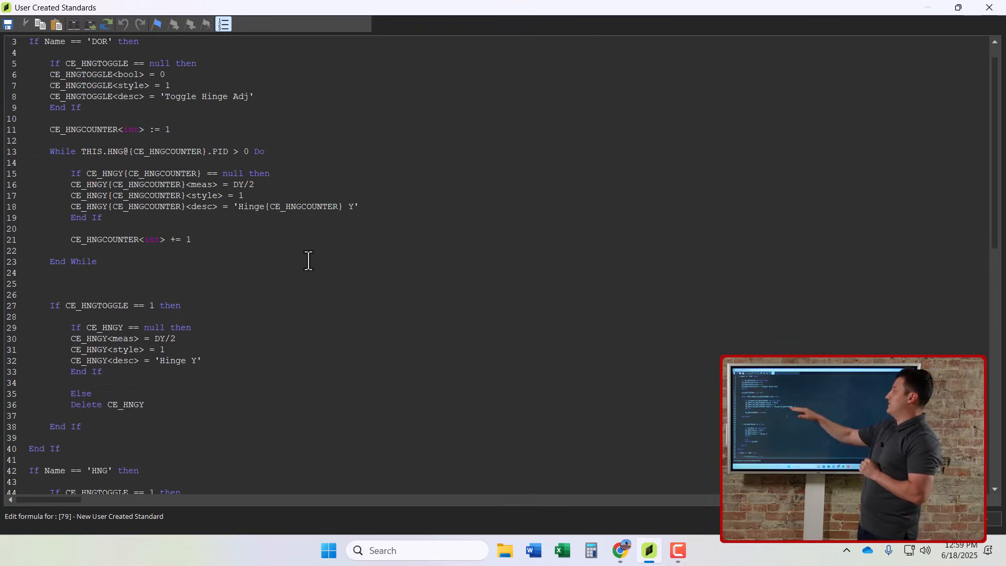
scroll(139, 245, up, 1)
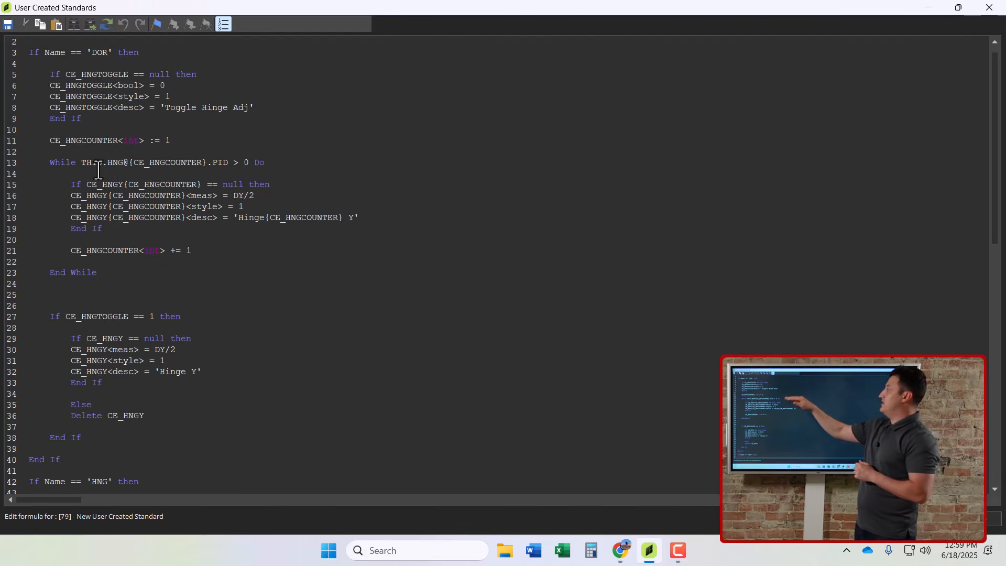
key(Return)
key(Return)
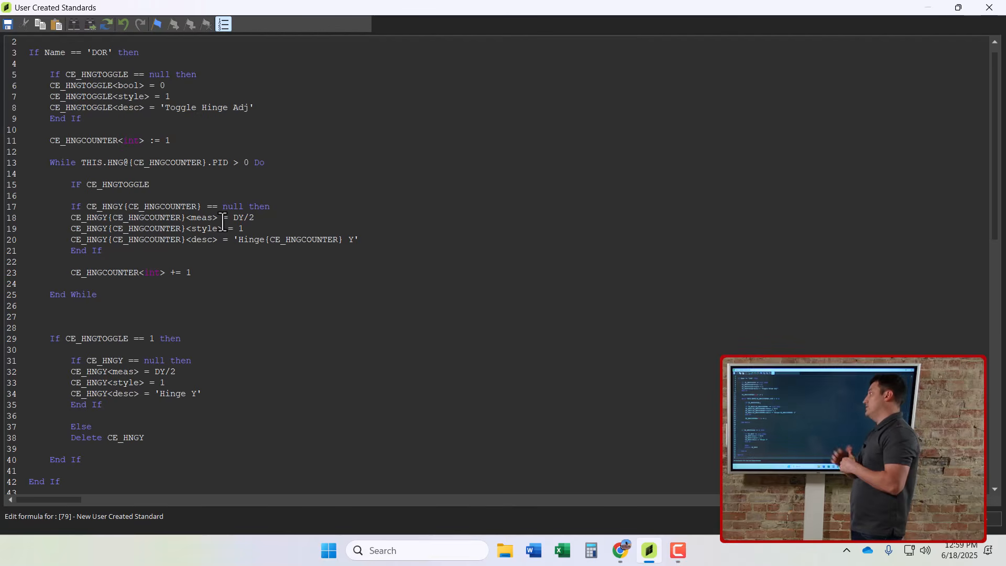
text(TH)
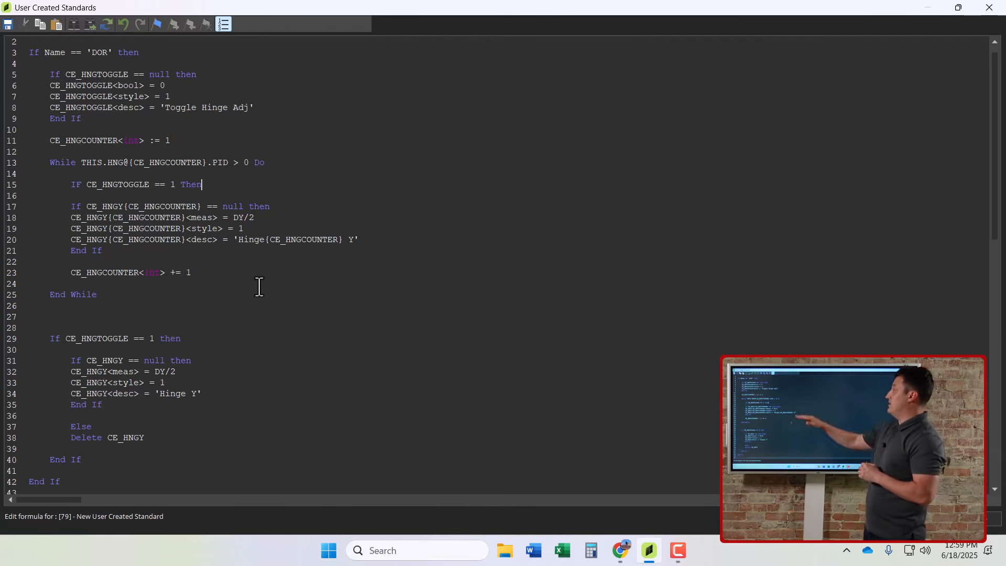
Indent the loop's CE_HNGY{CE_HNGCOUNTER} null-check block and start an Else branch with a Delete statement below it.
drag(71, 206, 124, 249)
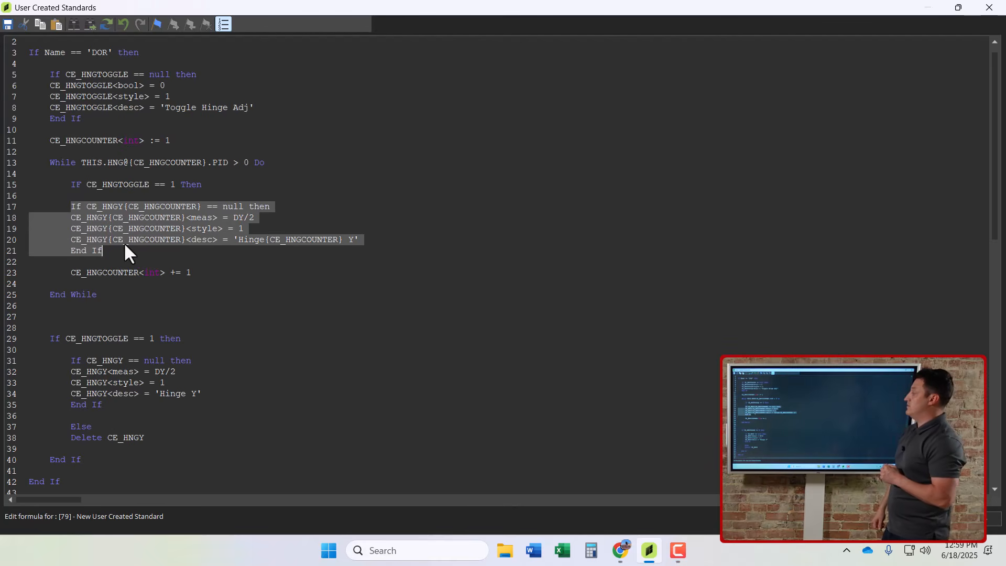
key(Tab)
click(139, 252)
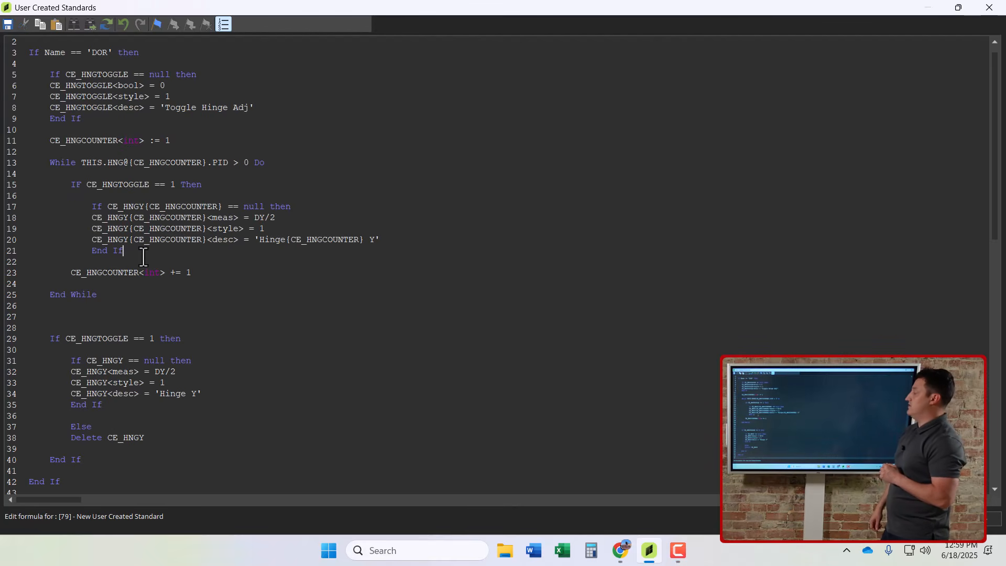
key(Return)
key(Return)
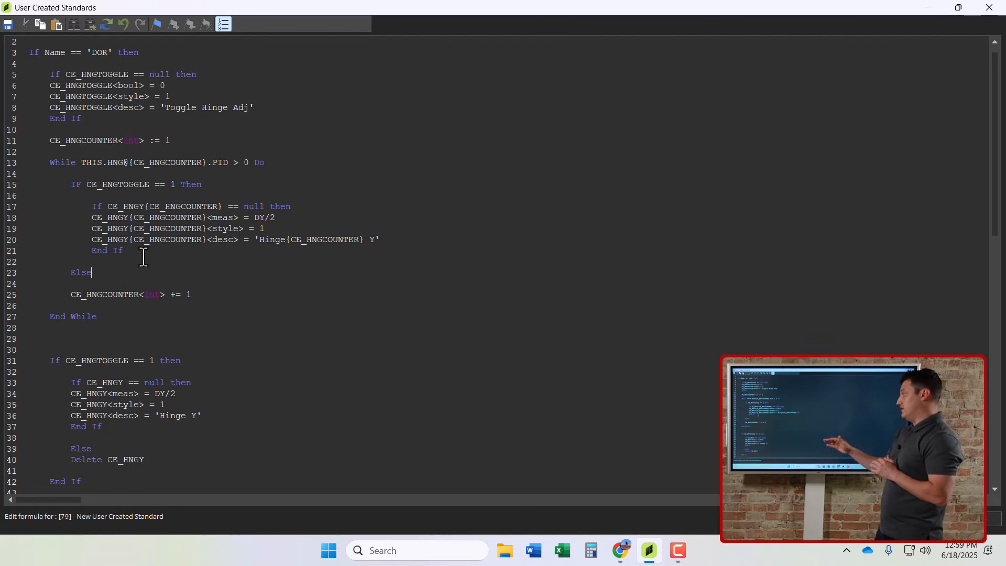
key(Return)
text(Delete)
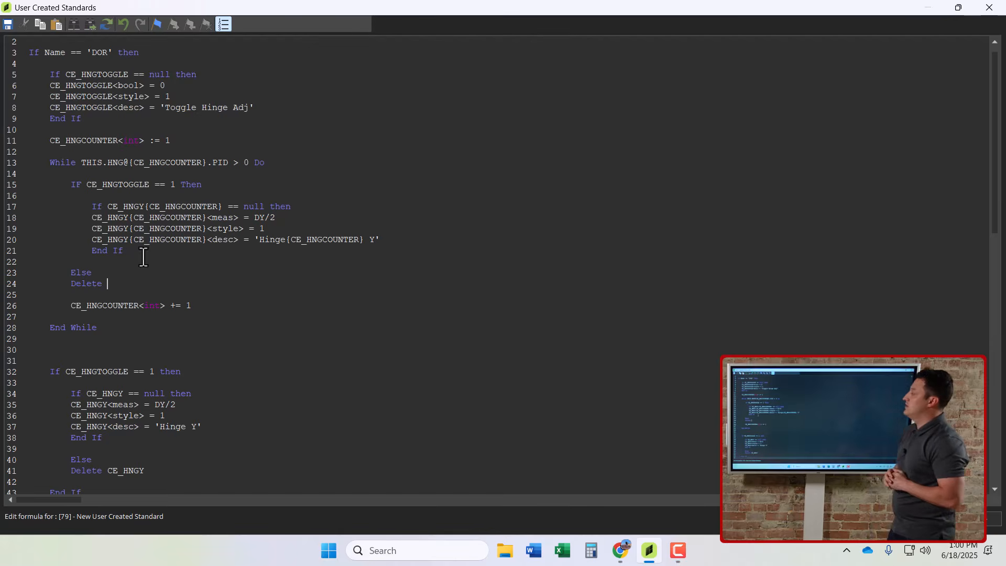
double_click(118, 229)
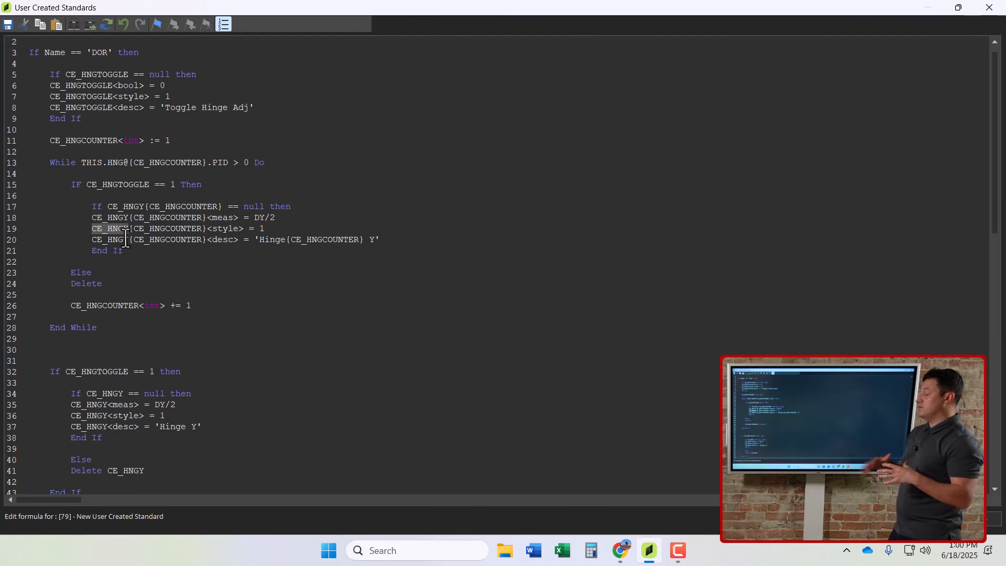
text(CE_HNGTOGGLE)
key(ctrl+z)
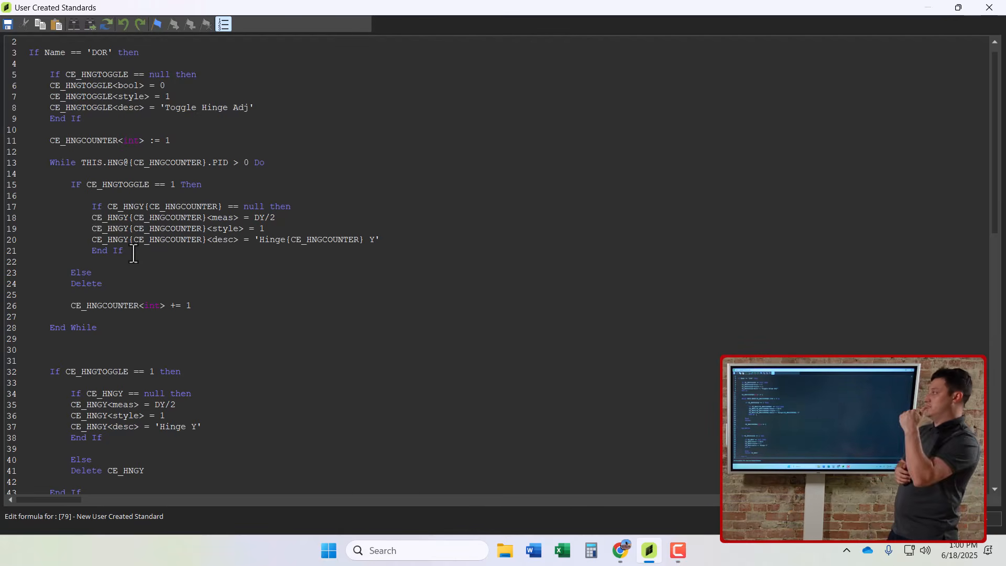
Complete the Delete statement in the loop's Else branch with CE_HNGY{CE_HNGCOUNTER}.
double_click(122, 243)
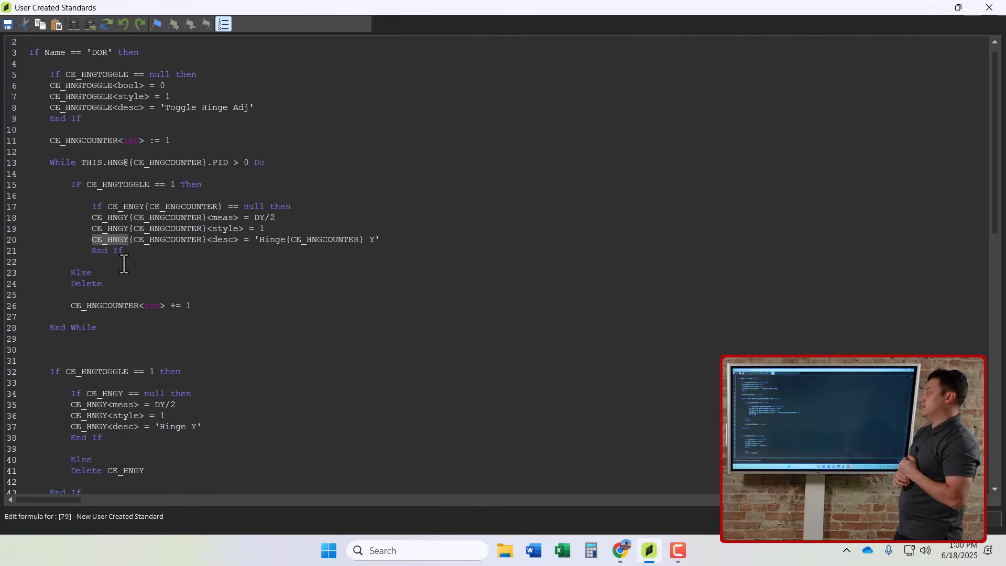
click(115, 283)
key(BackSpace)
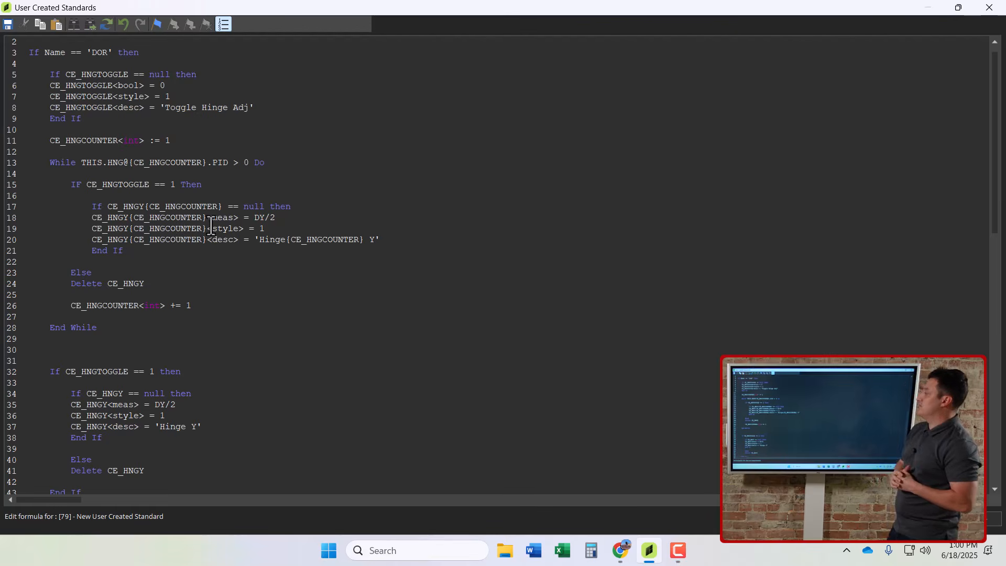
drag(207, 229, 92, 230)
key(ctrl+c)
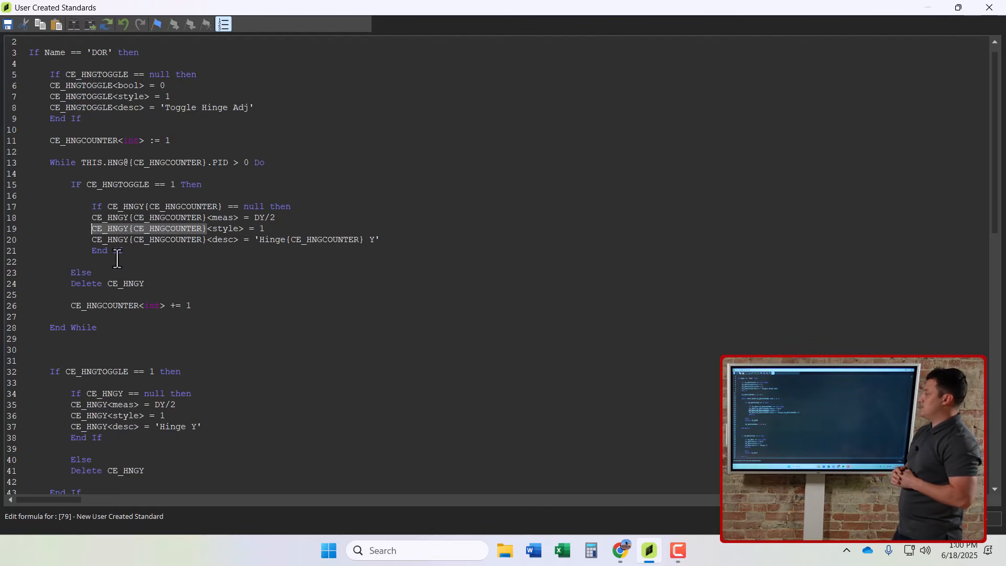
double_click(142, 285)
key(ctrl+v)
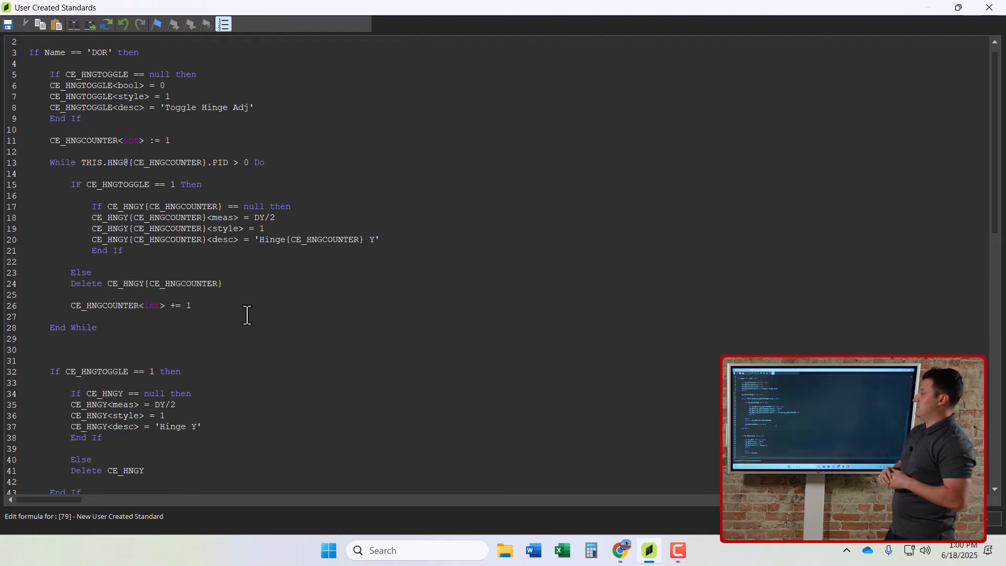
Close the loop's toggle condition with End If above the counter increment, separated by blank lines.
key(Return)
key(Down)
key(Return)
key(Up)
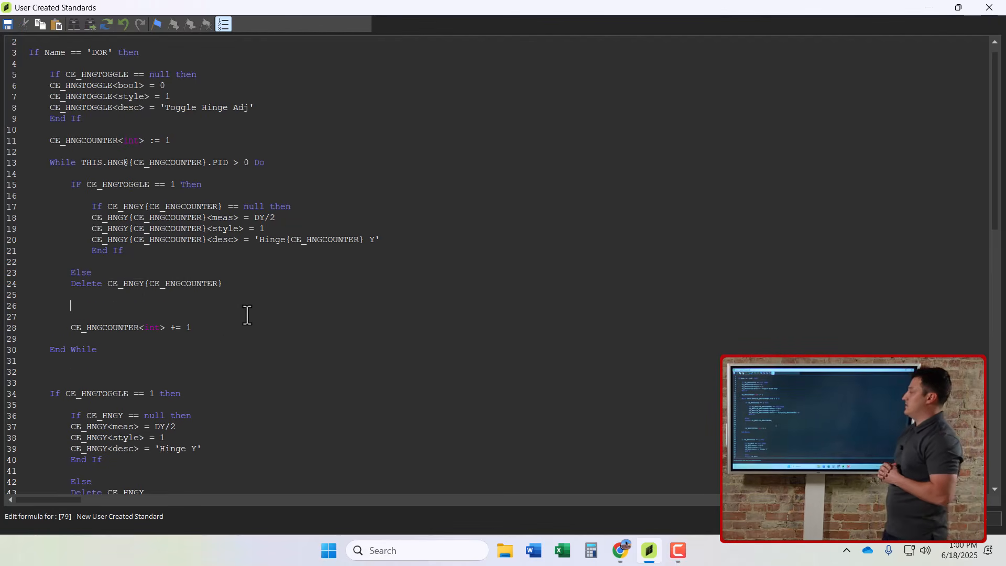
text(f)
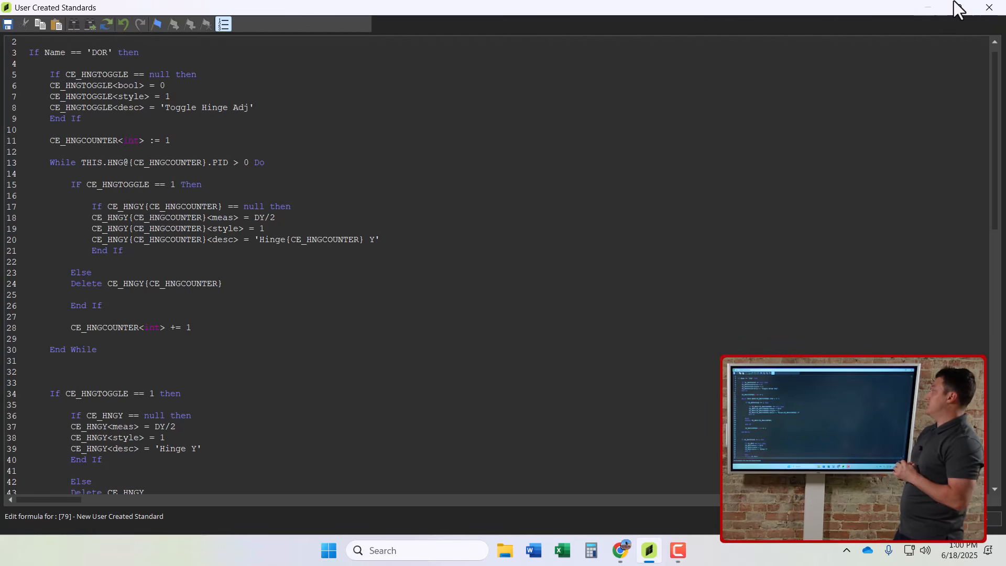
Save and close the code, and set Toggle Hinge Adj to True for the tall lower door in the Face view.
click(990, 7)
click(446, 299)
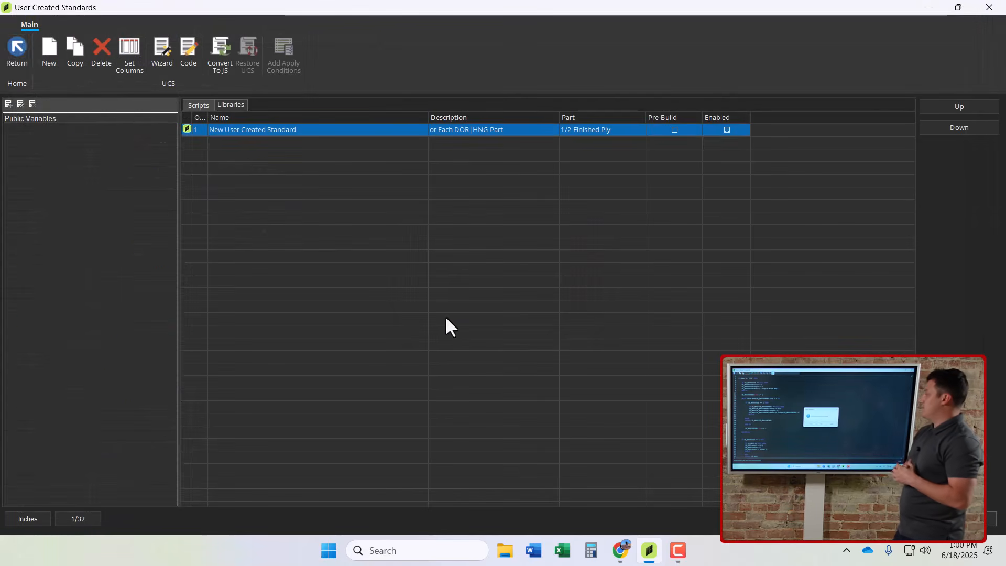
click(13, 51)
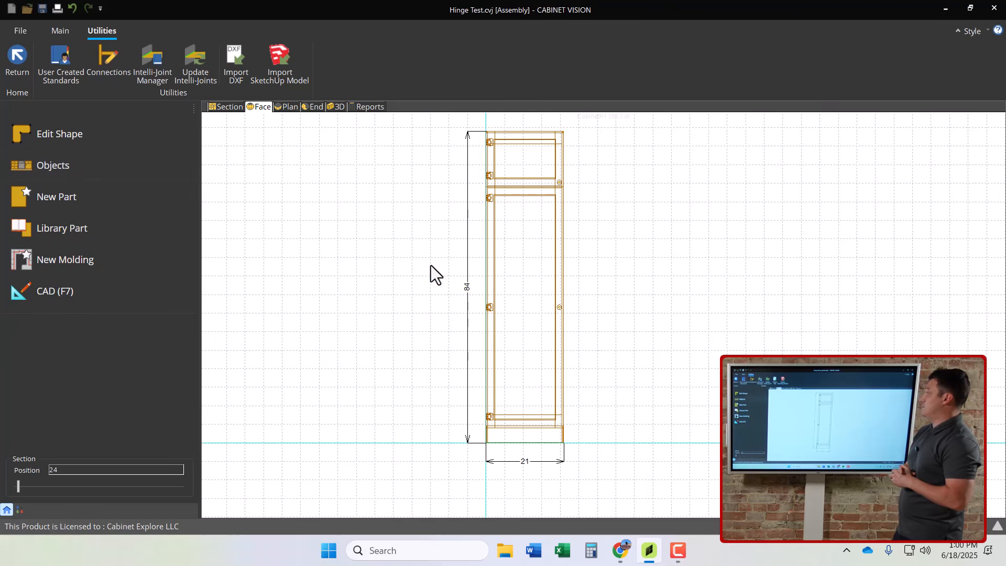
click(487, 238)
click(507, 251)
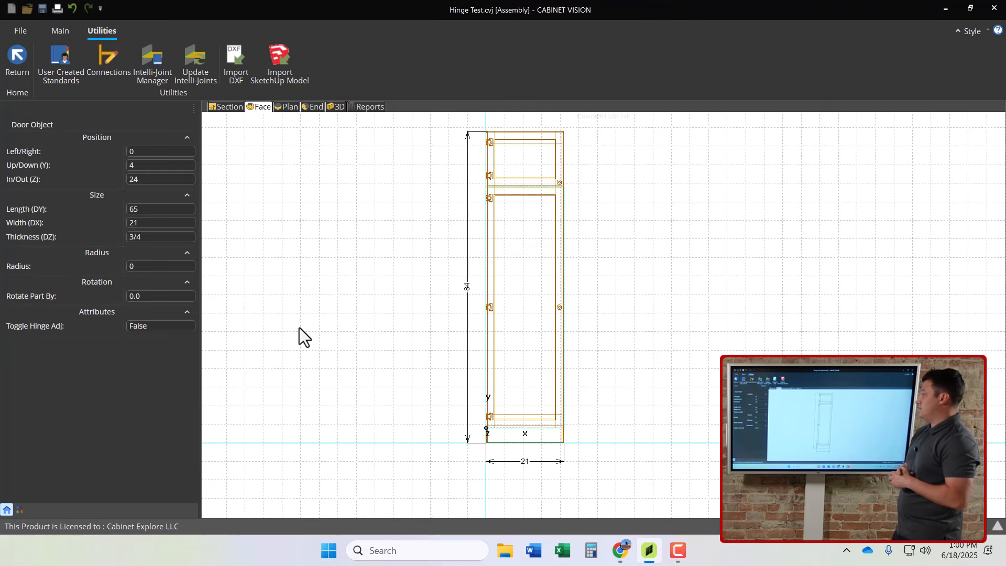
click(166, 329)
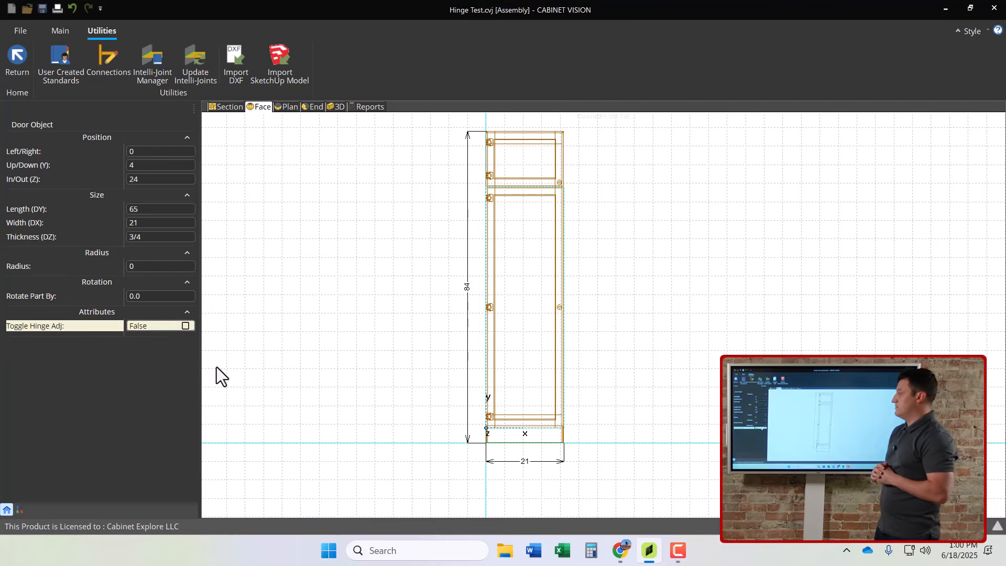
click(186, 326)
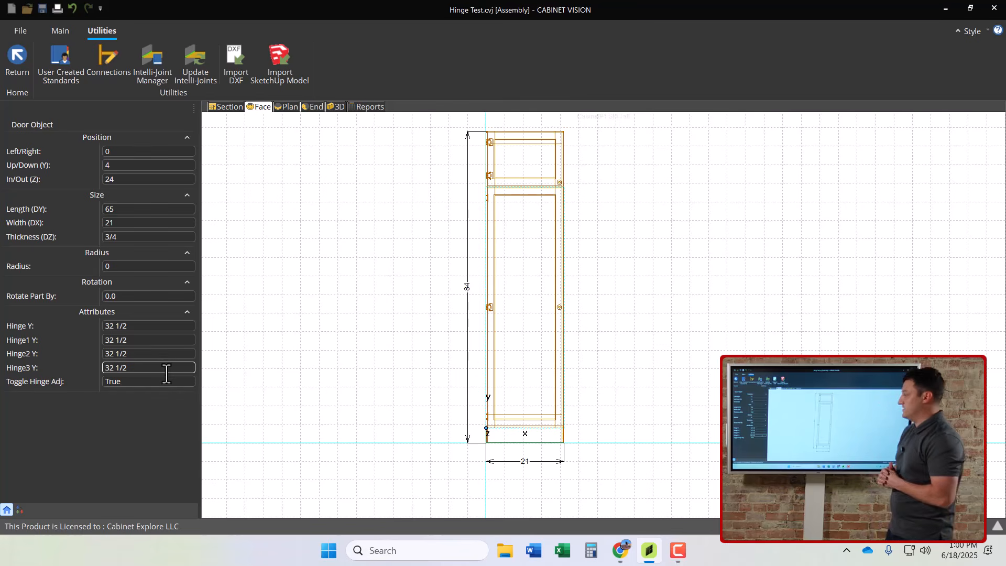
Reopen the standard's code and replace DY/2 in the loop's CE_HNGY{CE_HNGCOUNTER}<meas> line with THIS.HNG@{CE_HNGCOUNTER}.Y.
click(75, 70)
click(186, 37)
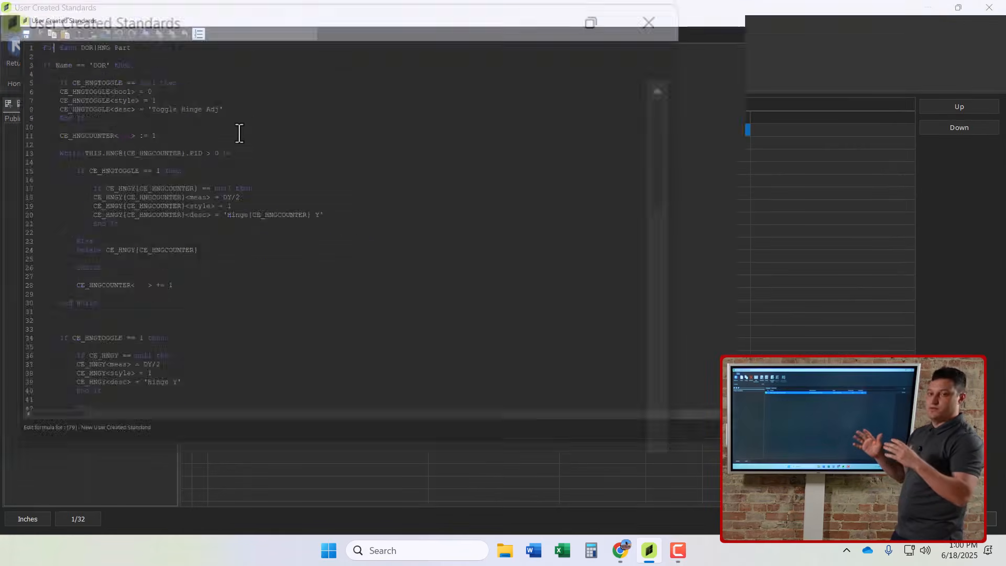
scroll(367, 181, down, 2)
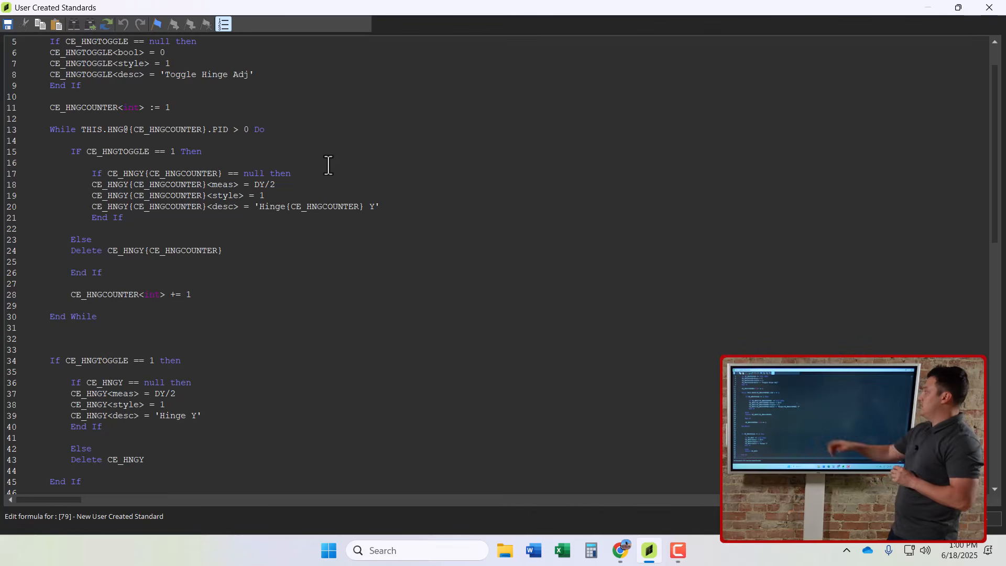
scroll(317, 167, up, 1)
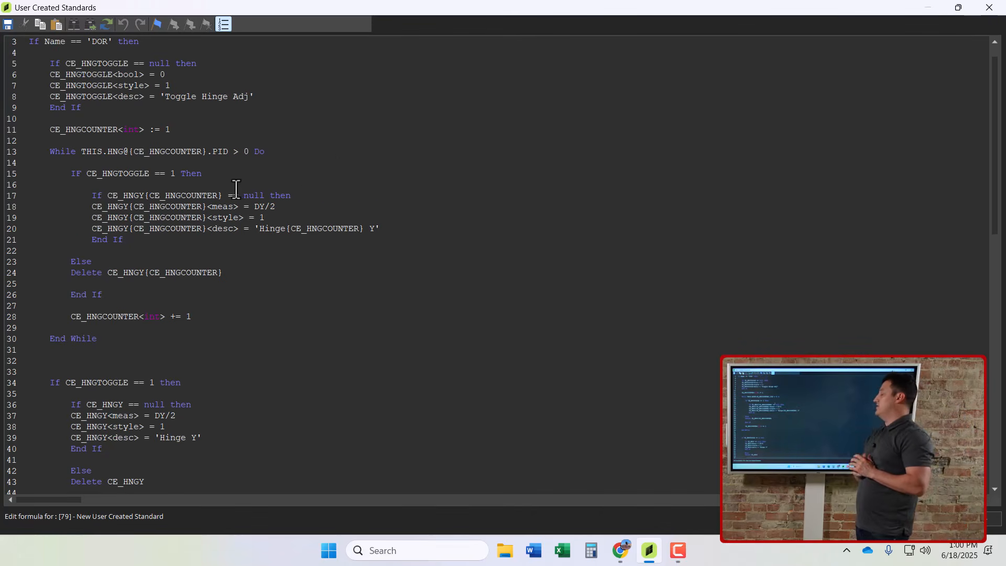
click(283, 208)
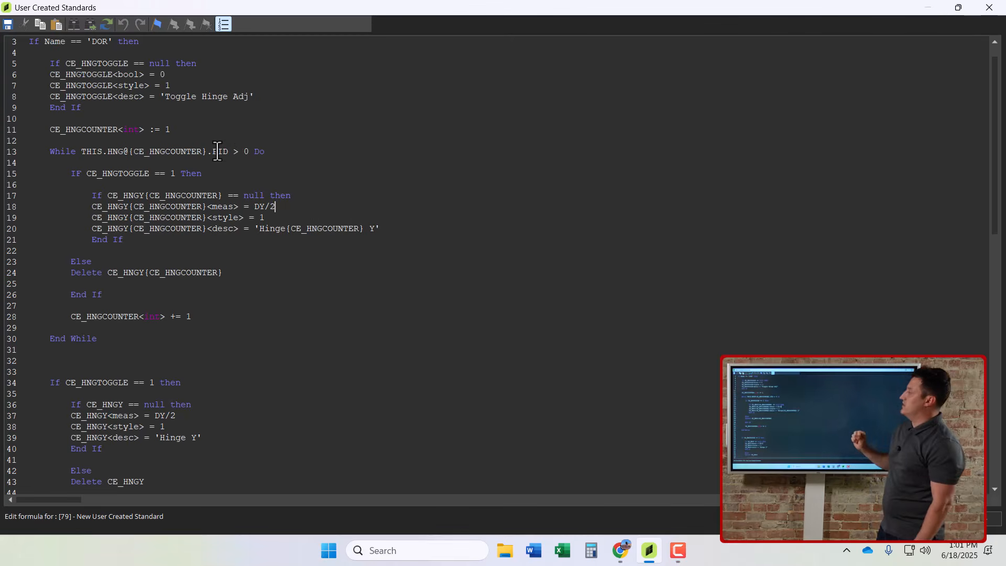
drag(208, 152, 82, 151)
key(ctrl+c)
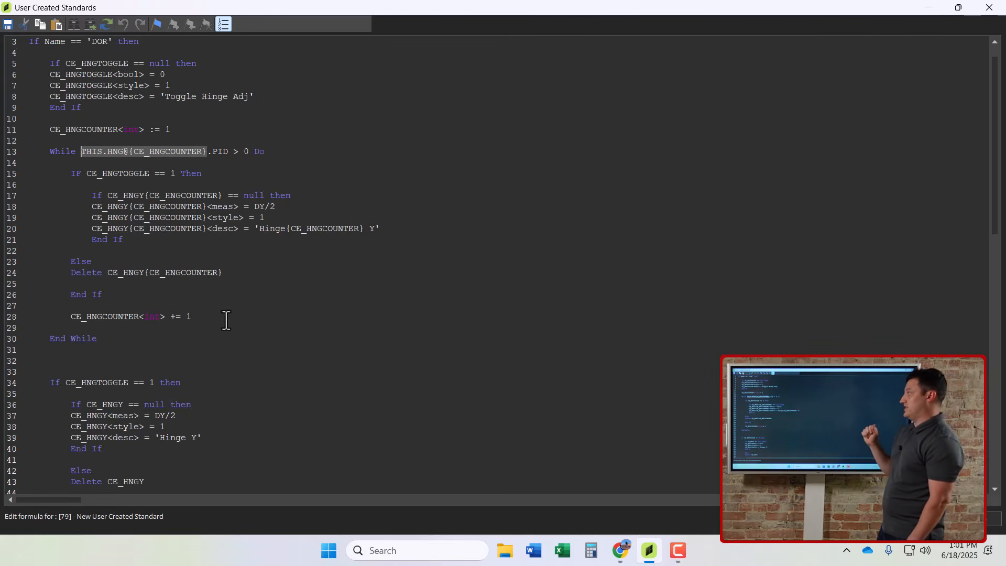
drag(275, 206, 255, 207)
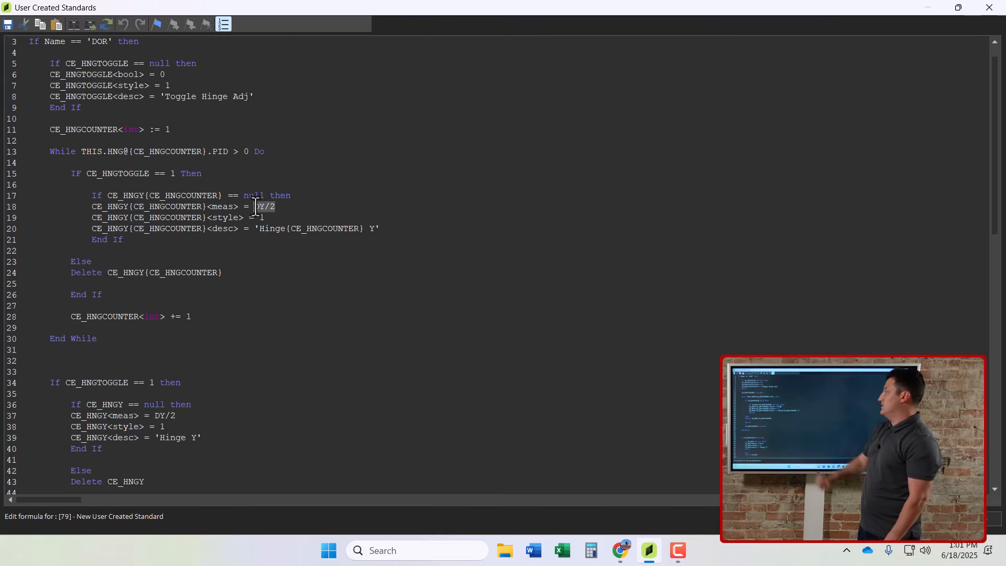
key(ctrl+v)
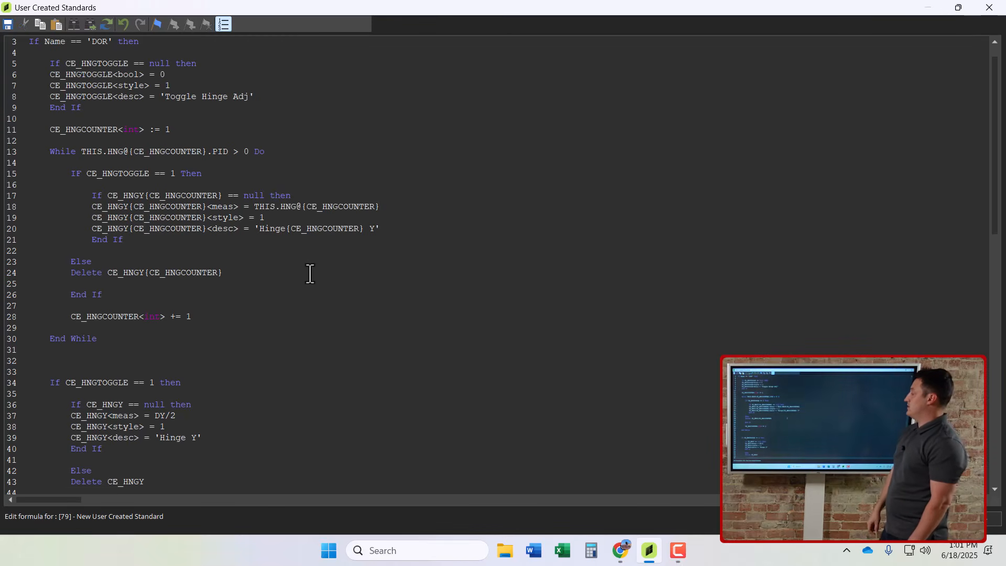
text(.Y)
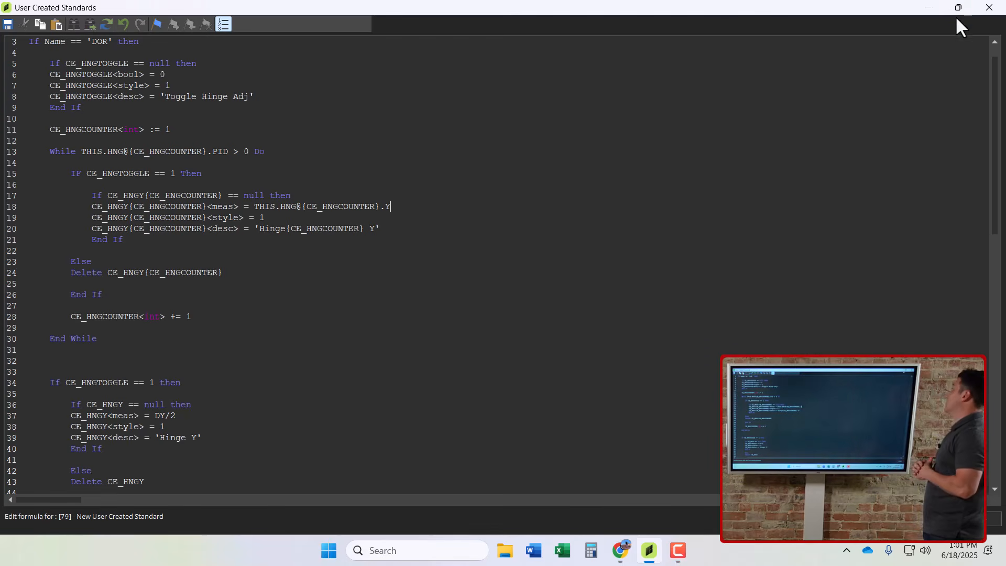
Save and close the code, and switch Toggle Hinge Adj off and back on for the tall lower door.
click(990, 8)
click(452, 306)
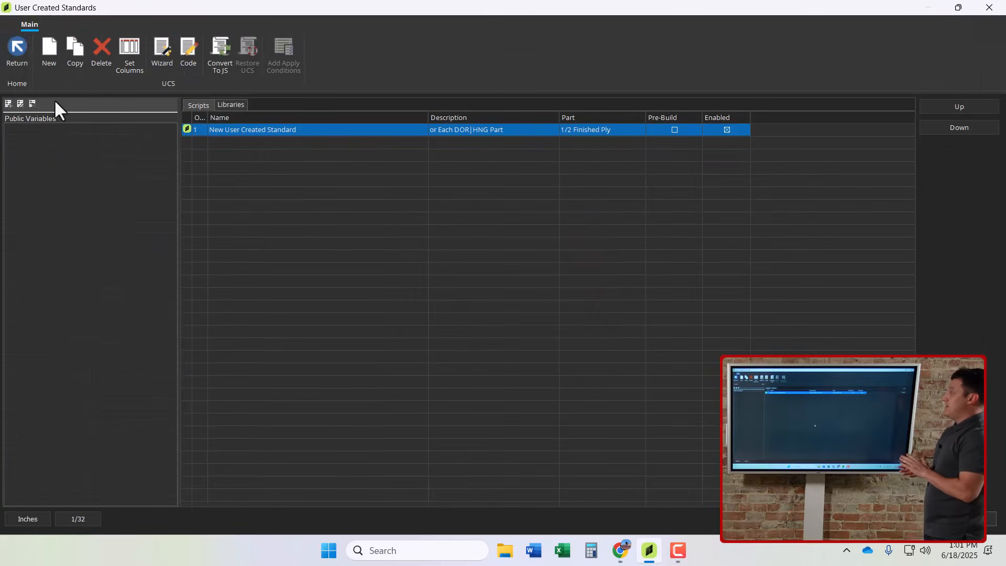
click(12, 47)
click(489, 273)
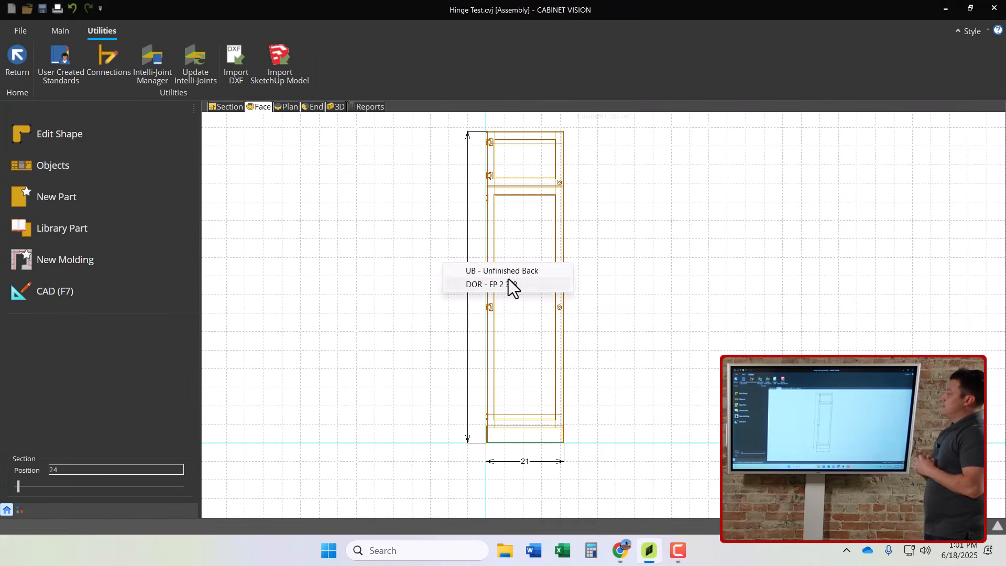
click(508, 281)
click(173, 381)
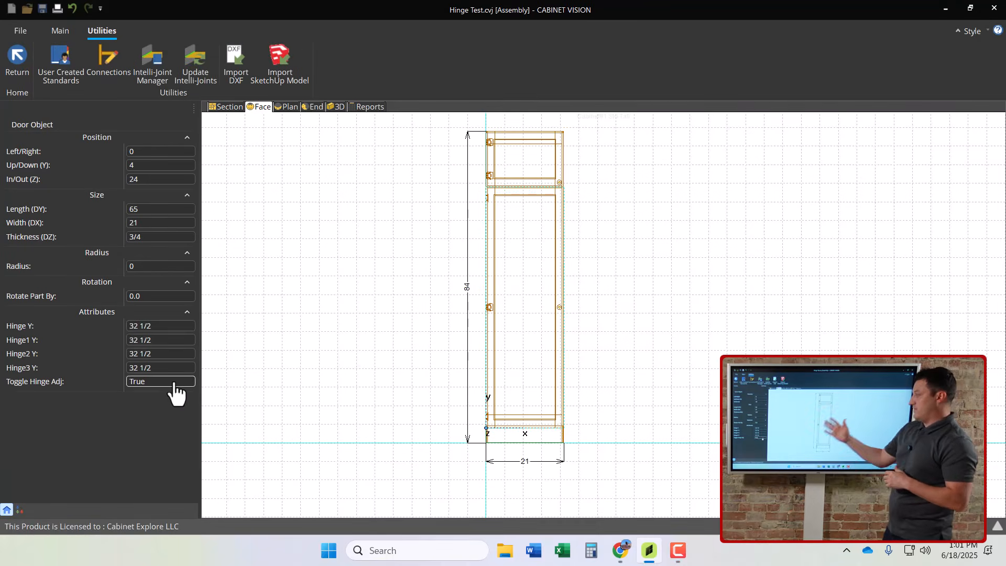
click(177, 397)
click(185, 329)
click(157, 346)
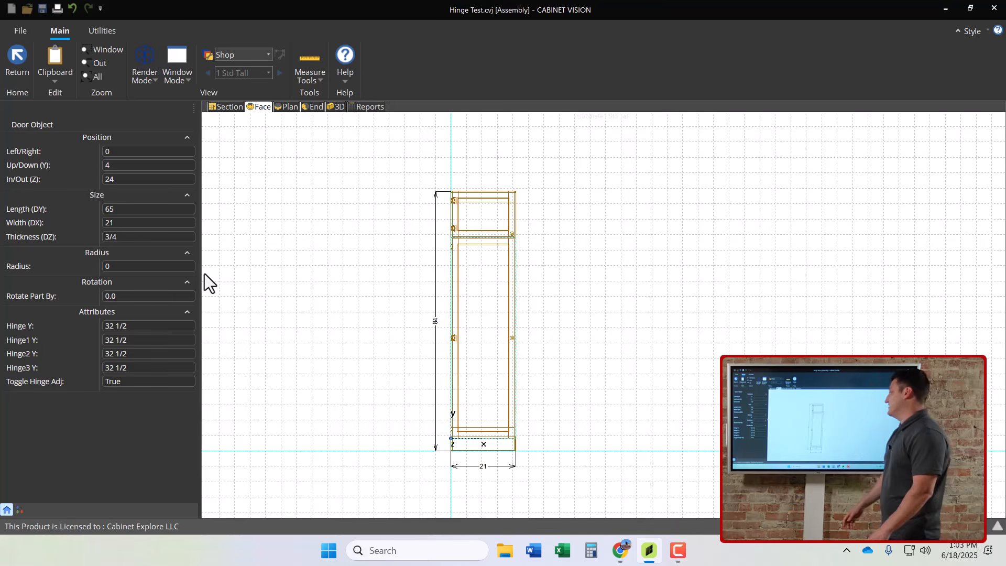
Reopen the standard's code and comment out the 'Y = CE_HNGY' line in the HNG section with a semicolon.
click(105, 30)
click(68, 70)
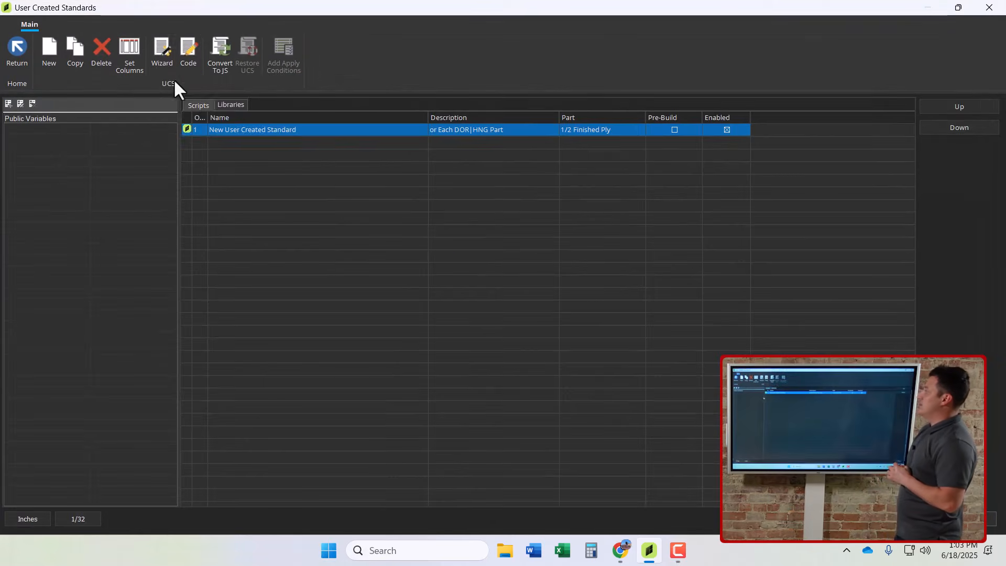
click(183, 49)
scroll(243, 243, down, 8)
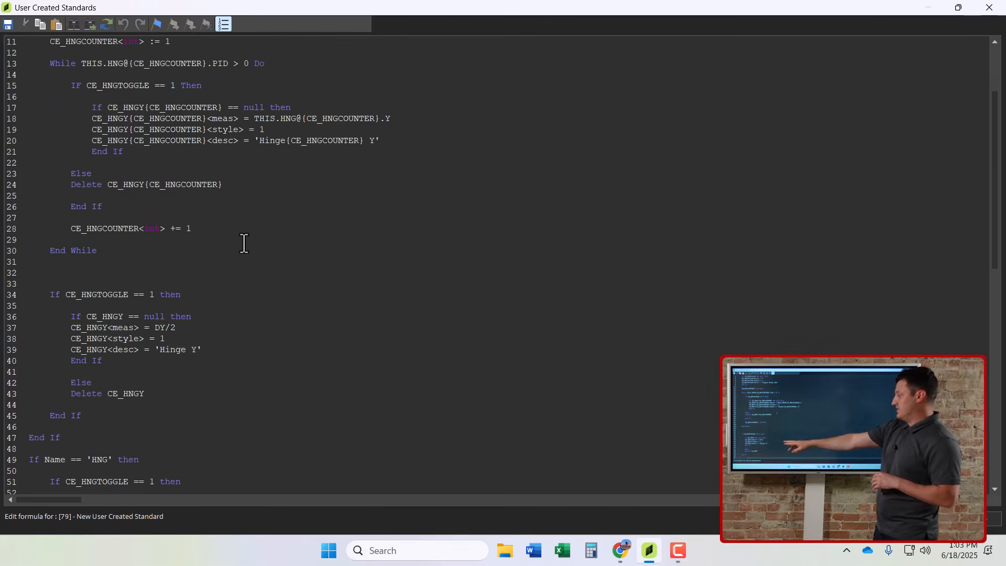
scroll(231, 279, down, 2)
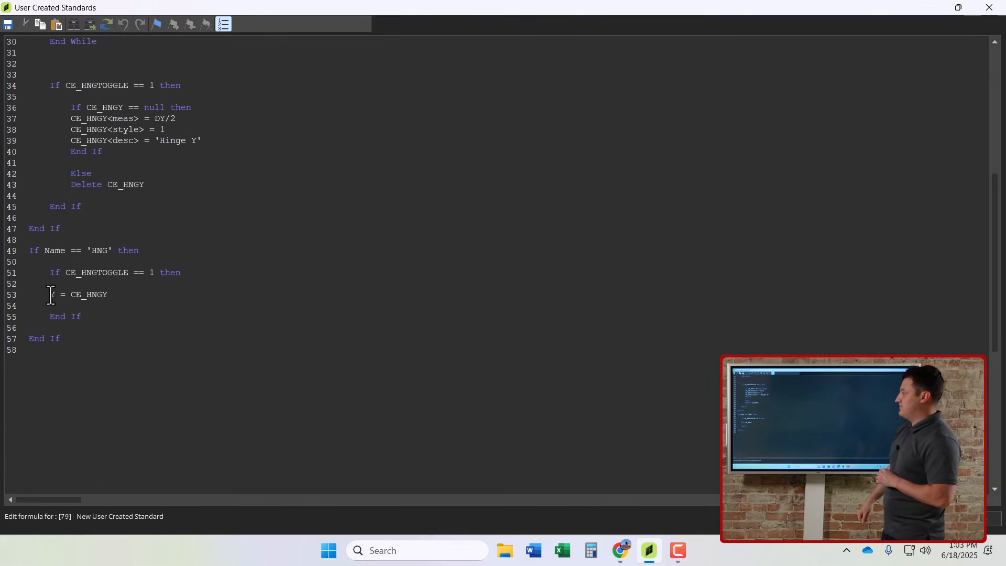
text(;)
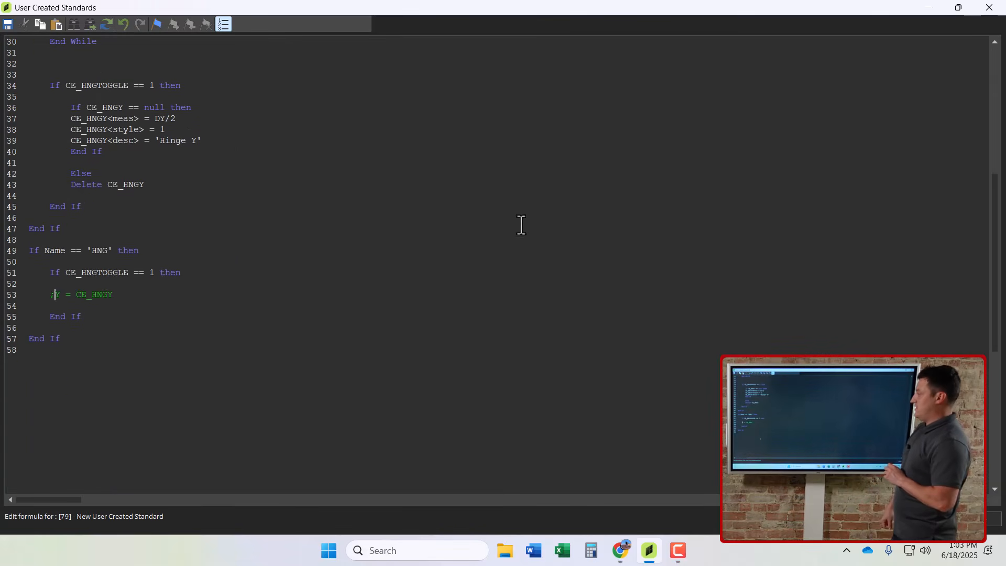
Close the script code with its changes saved and return to the cabinet assembly.
click(989, 7)
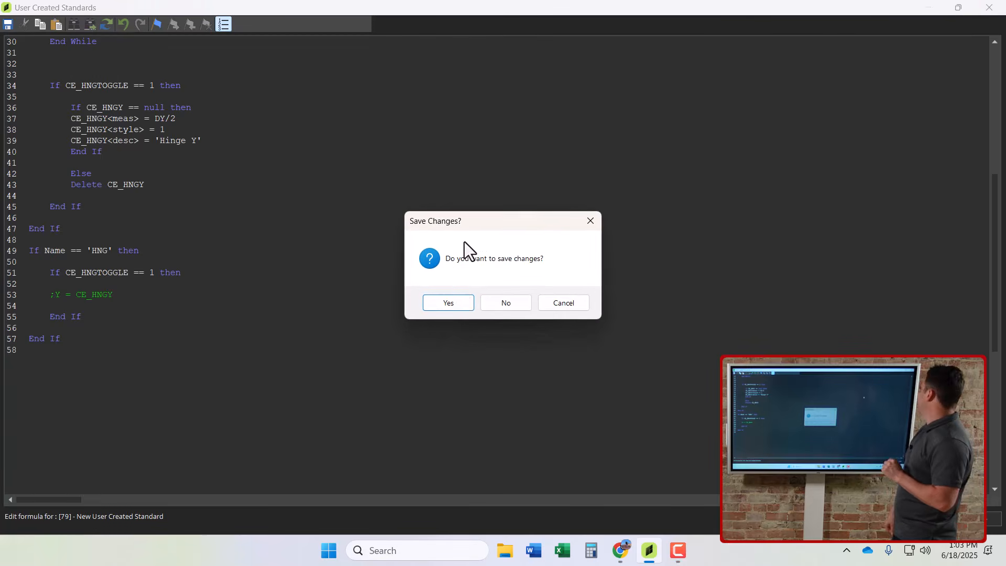
click(455, 302)
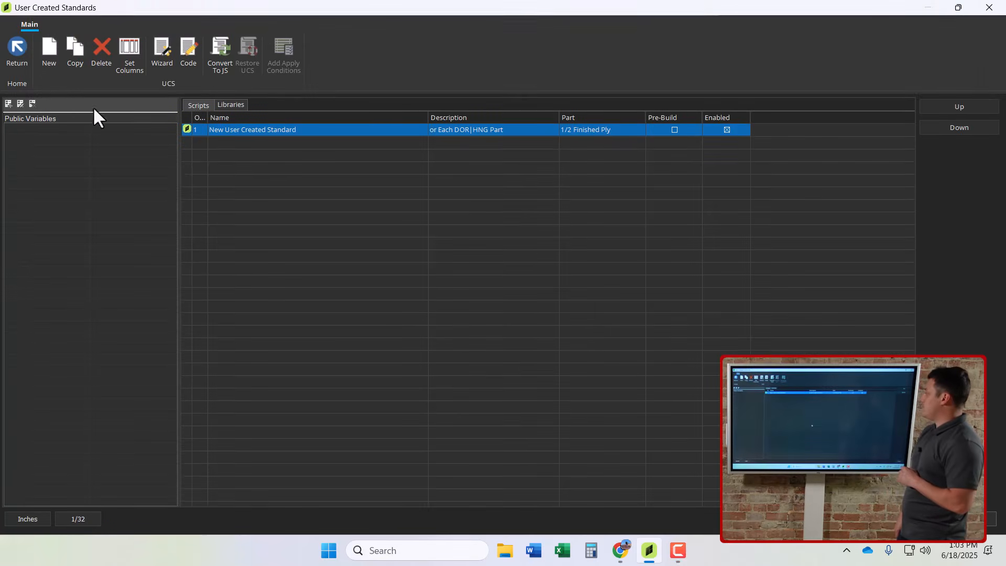
click(16, 54)
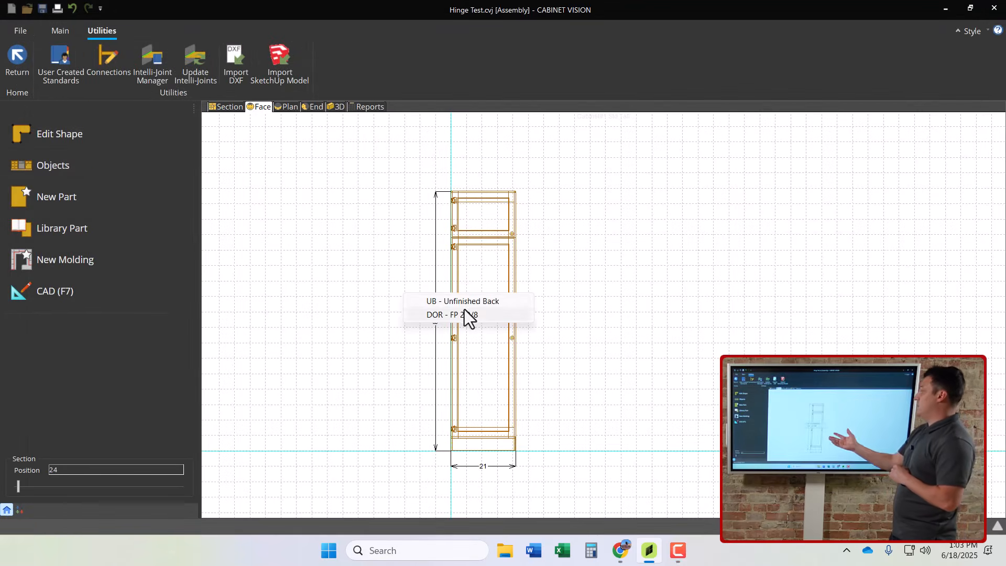
Switch Toggle Hinge Adj off and back on for the lower door.
click(464, 309)
double_click(173, 385)
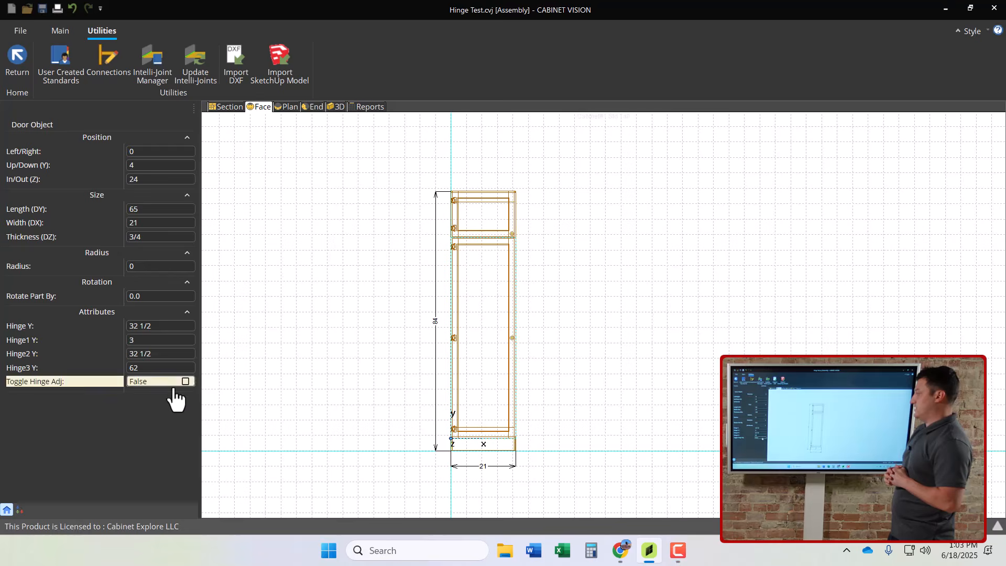
double_click(185, 326)
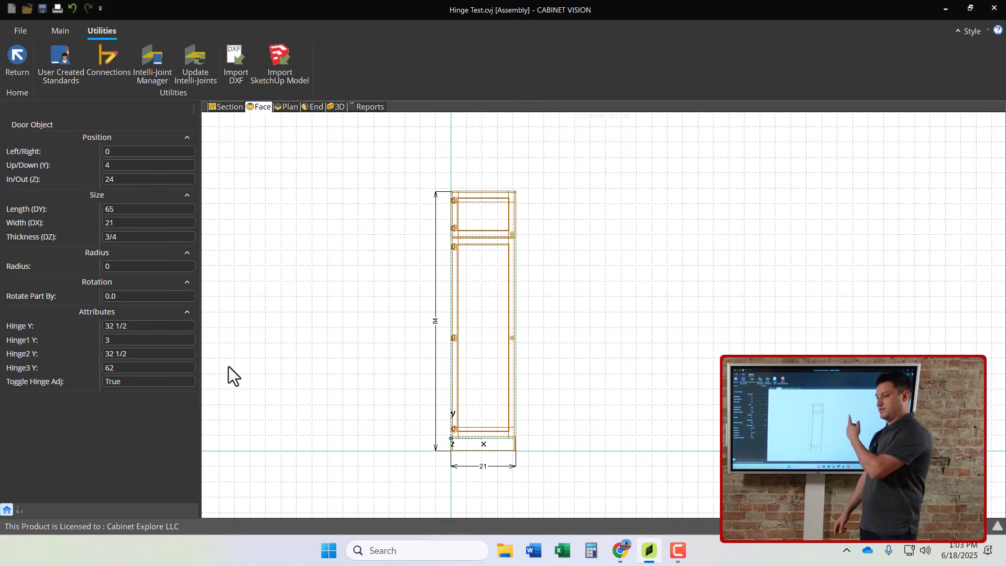
Delete the second CE_HNGTOGGLE block that creates CE_HNGY from the user created standard's code, along with the surplus blank lines.
click(68, 76)
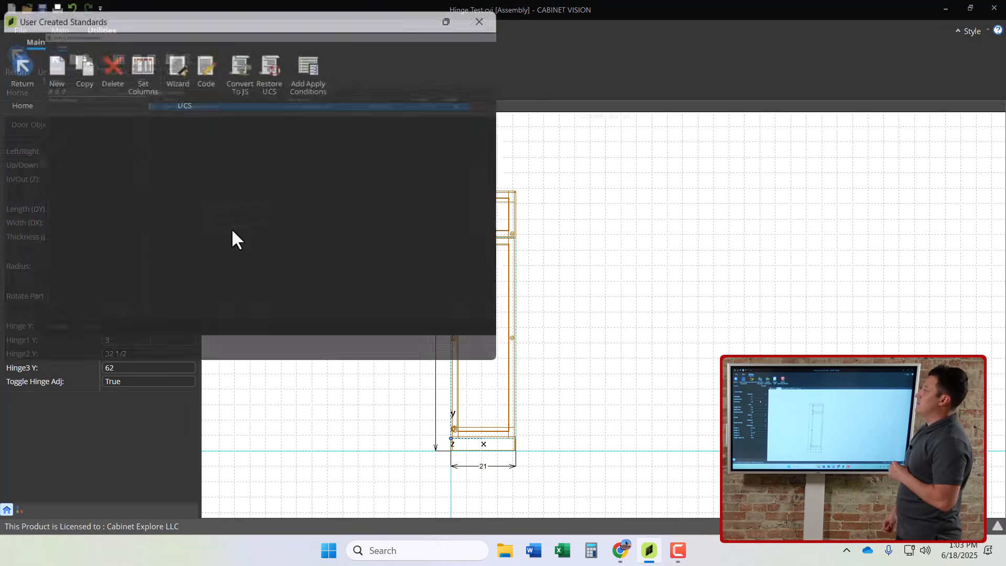
click(190, 52)
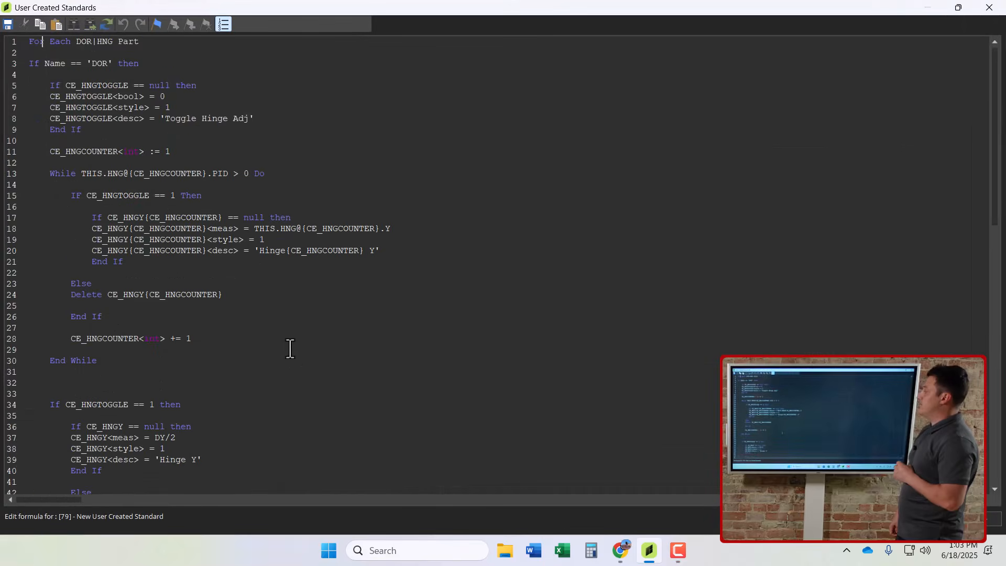
scroll(300, 329, down, 4)
scroll(303, 300, down, 3)
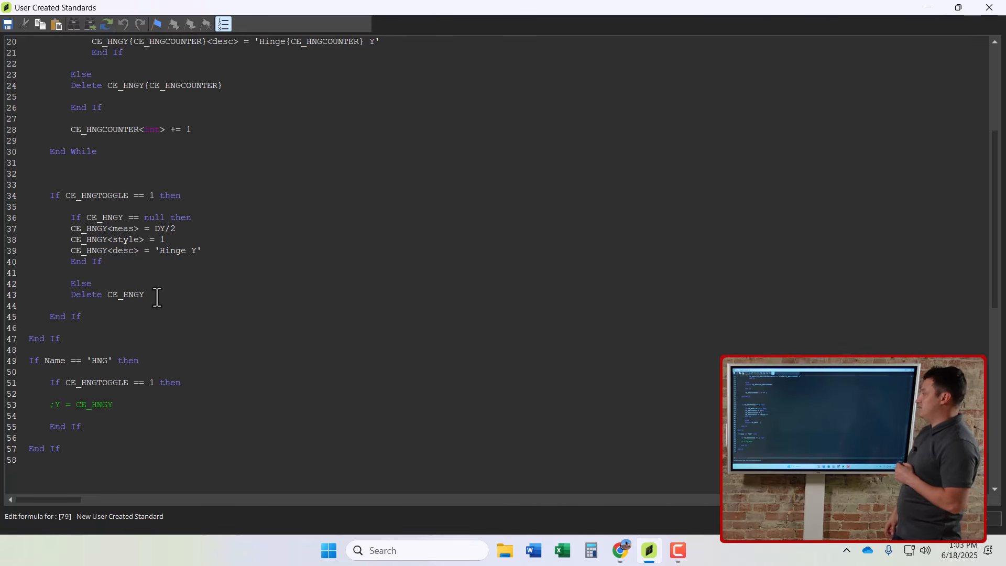
drag(49, 195, 190, 319)
key(BackSpace)
key(BackSpace)
key(BackSpace)
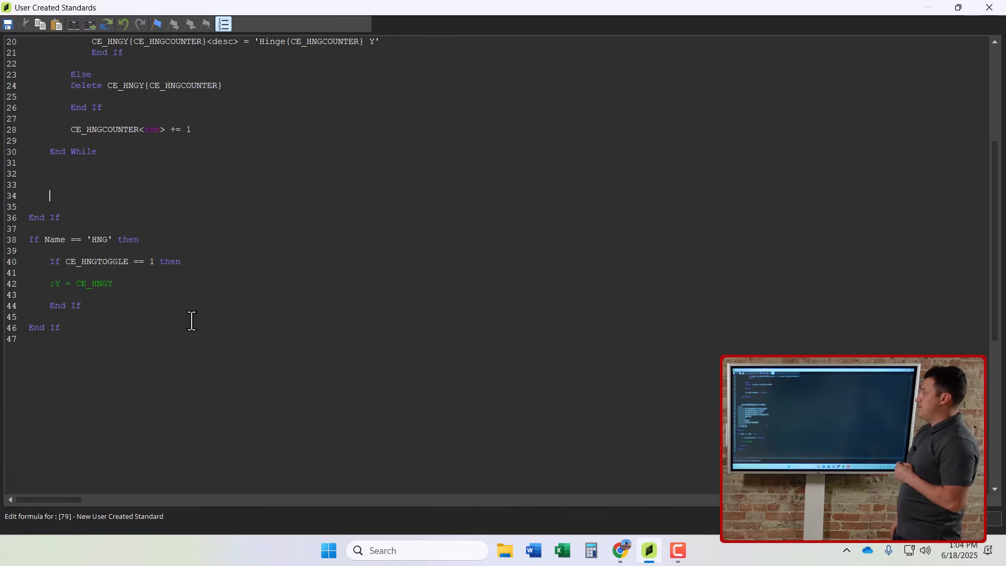
key(BackSpace)
key(BackSpace)
key(BackSpace)
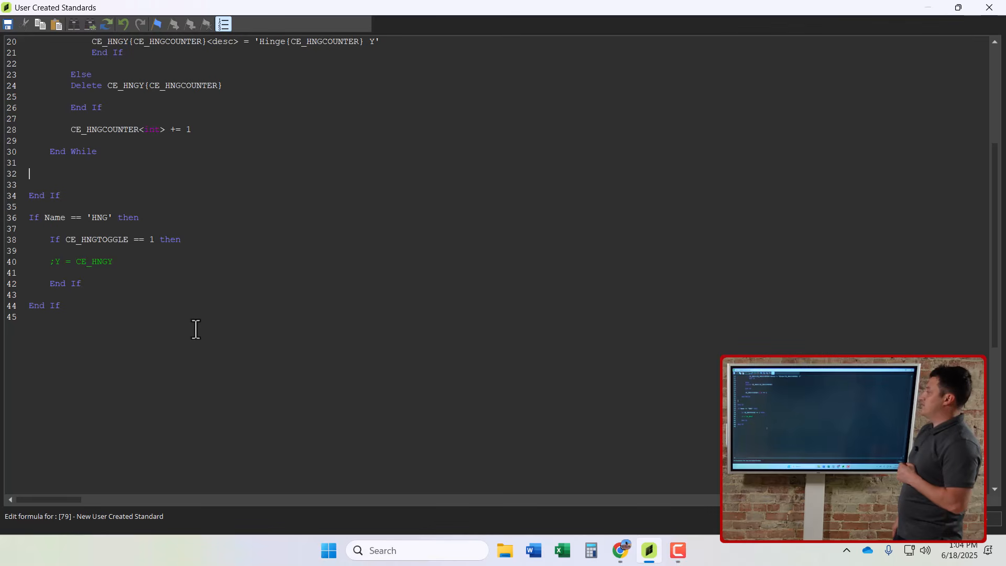
Save the shortened hinge script and go back to the assembly drawing.
click(989, 7)
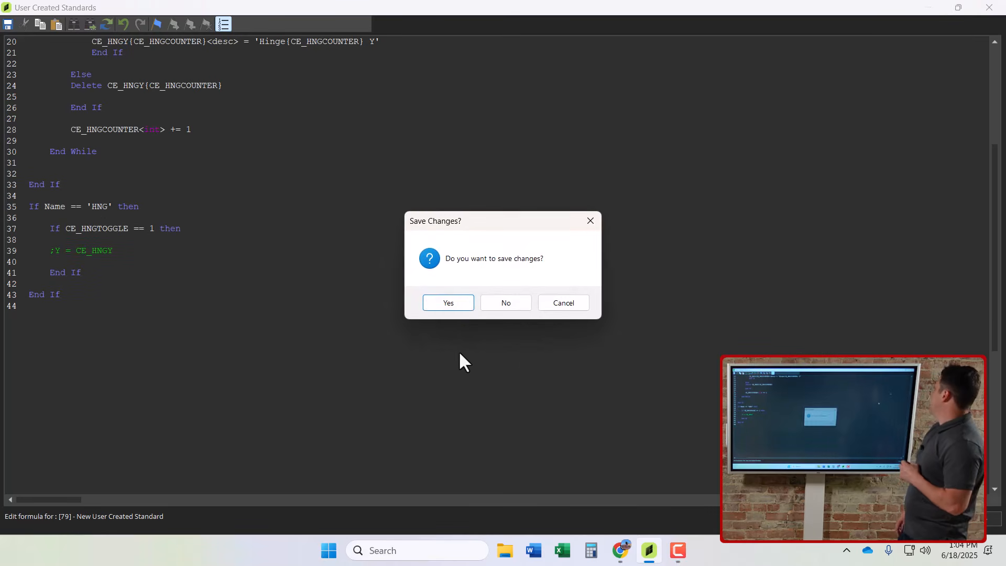
click(463, 300)
click(13, 47)
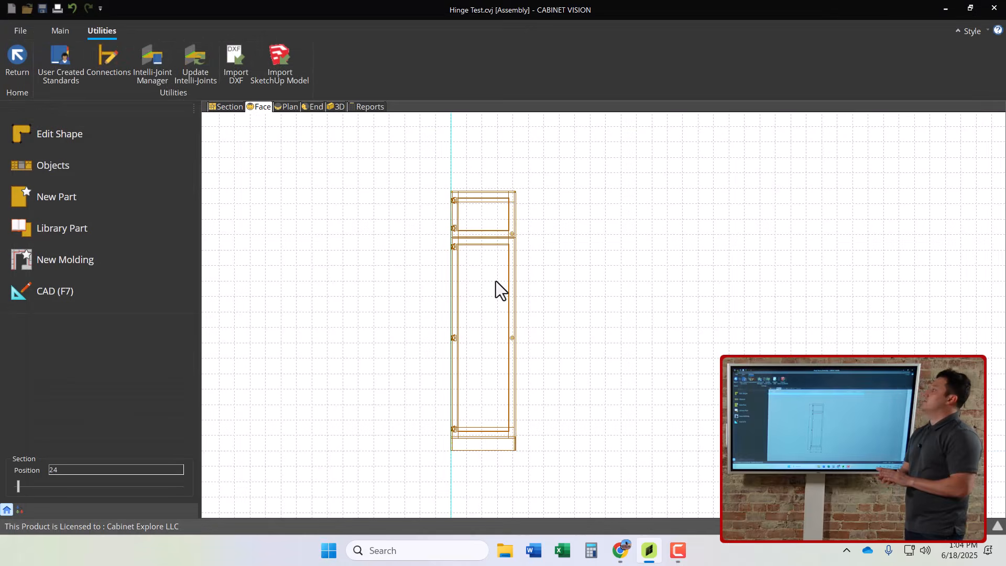
Delete the lower door from the cabinet's section face and recreate it with the Door type.
mouse_move(487, 282)
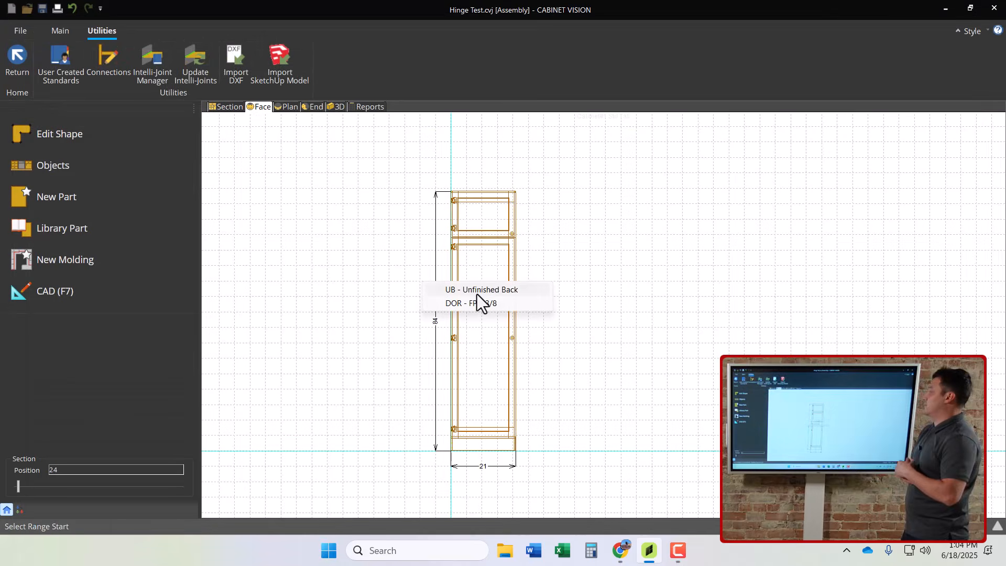
click(230, 107)
click(603, 307)
key(Delete)
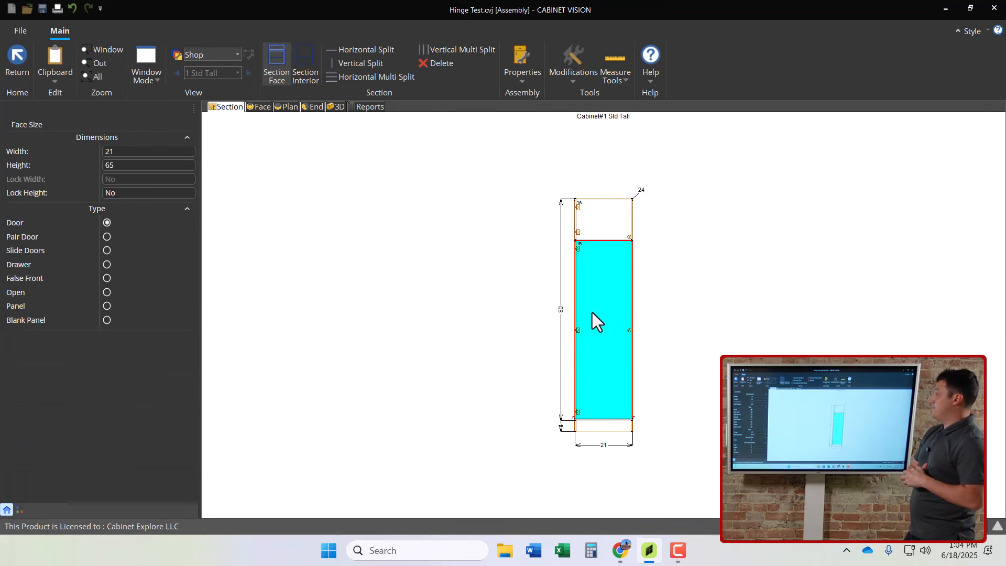
click(117, 224)
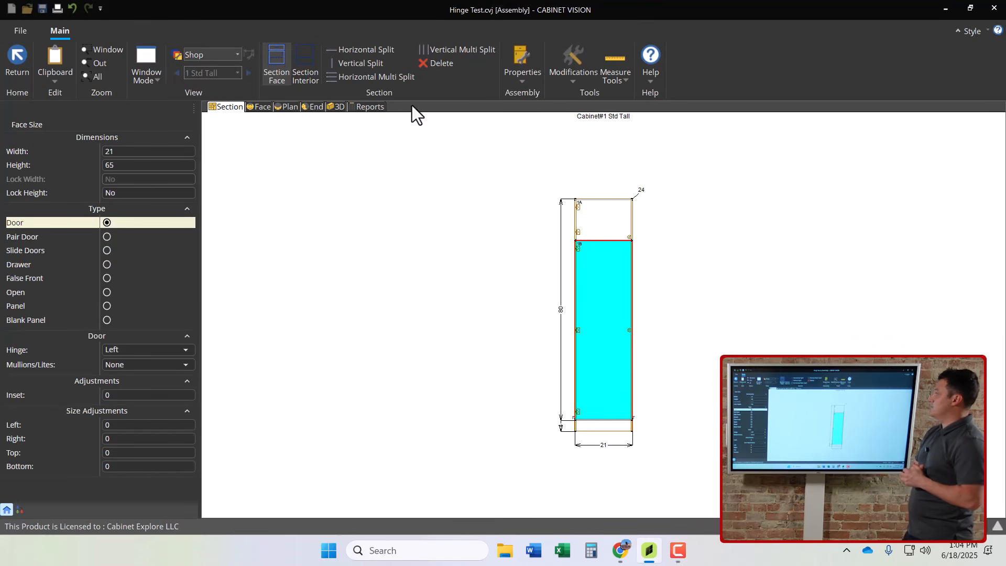
Select the recreated lower door in the face view and set Toggle Hinge Adj to True.
click(265, 109)
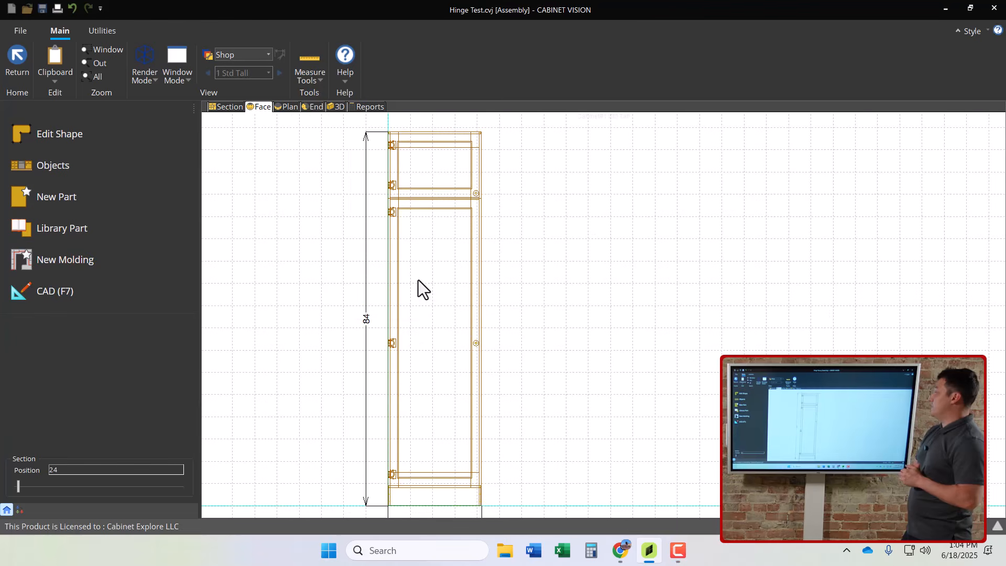
click(420, 288)
click(421, 300)
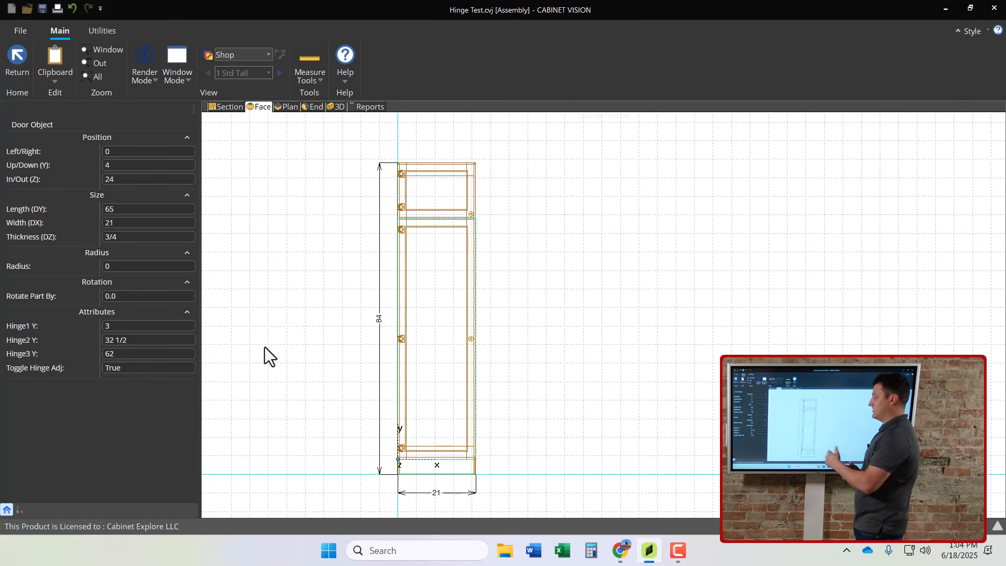
Set the lower door's hinge quantity to 4 in its door properties.
click(228, 107)
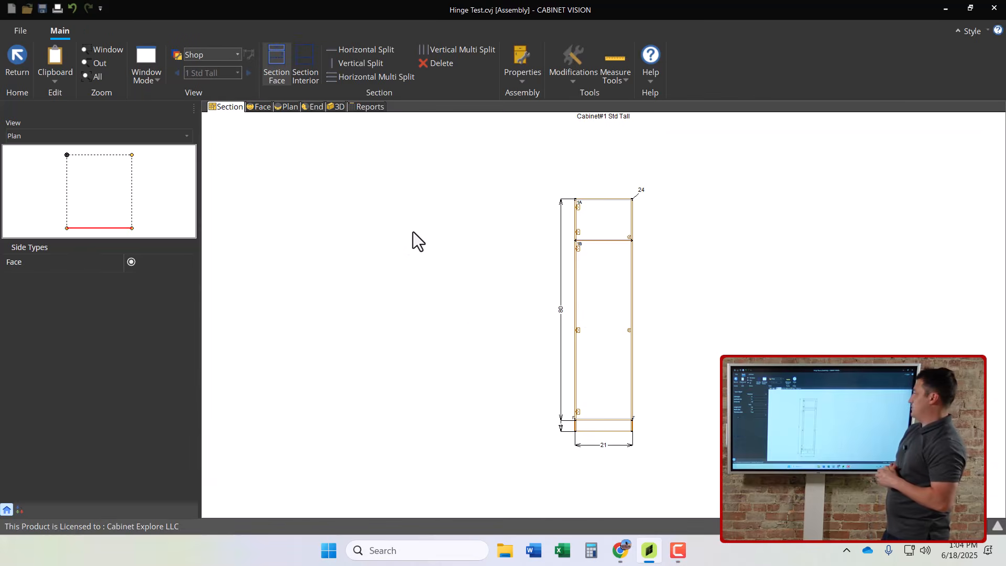
click(595, 311)
double_click(591, 297)
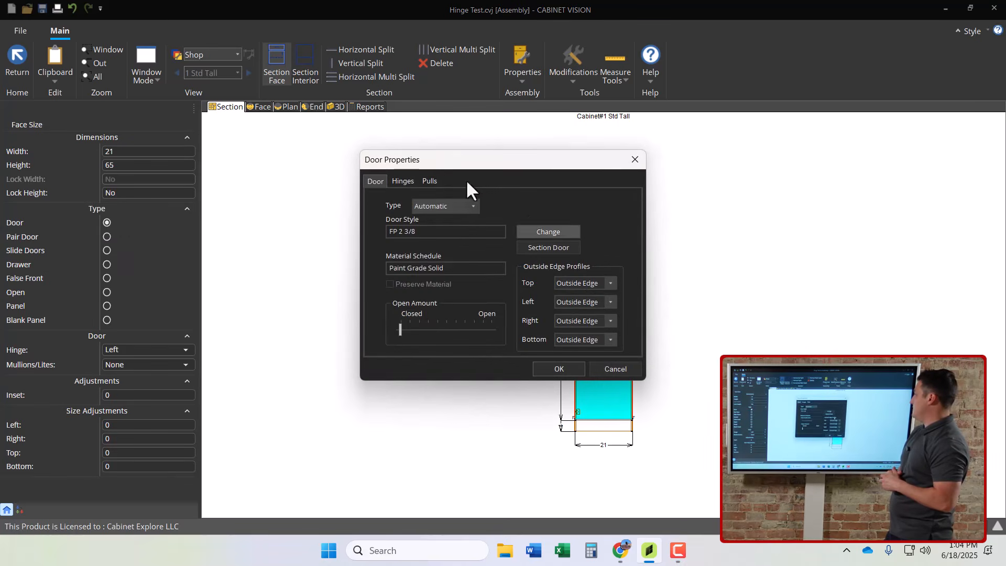
click(414, 181)
double_click(583, 274)
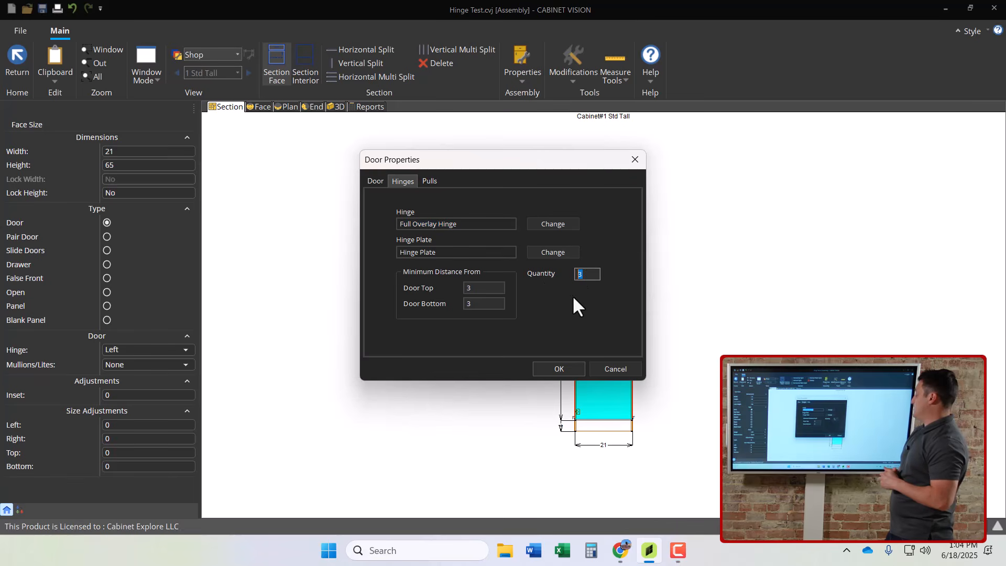
click(574, 369)
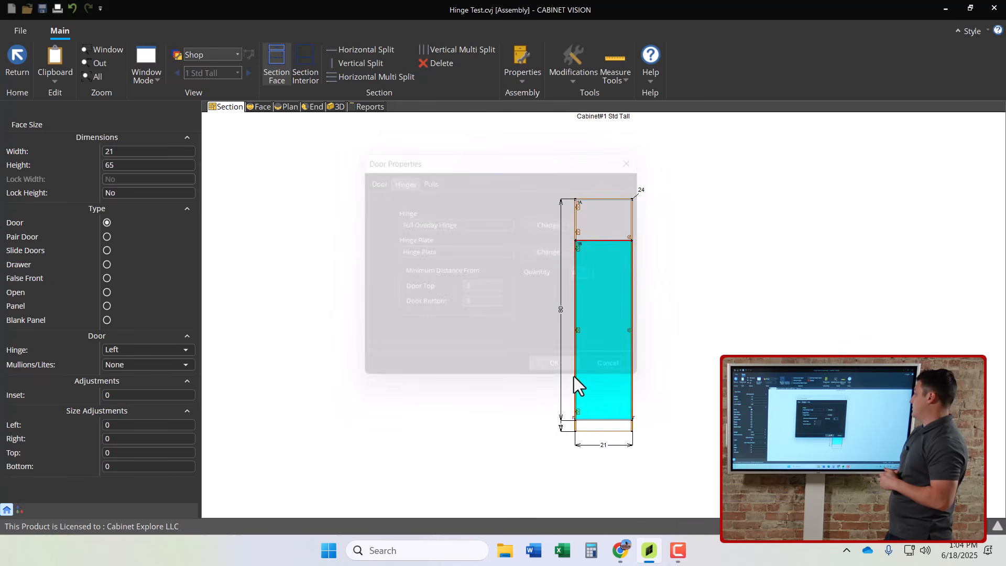
Select the lower door in the face view and examine its per-hinge Y attributes.
click(264, 107)
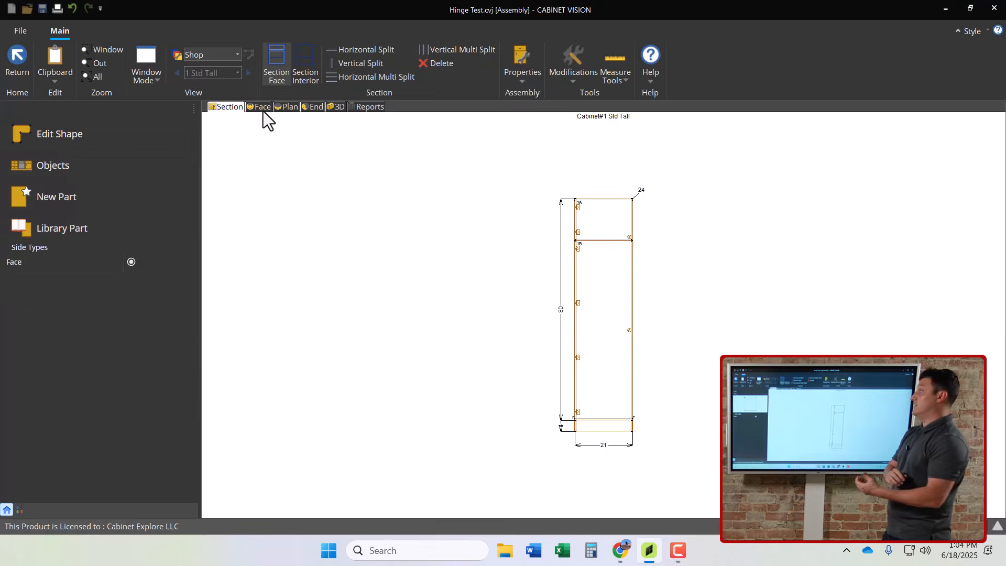
click(454, 346)
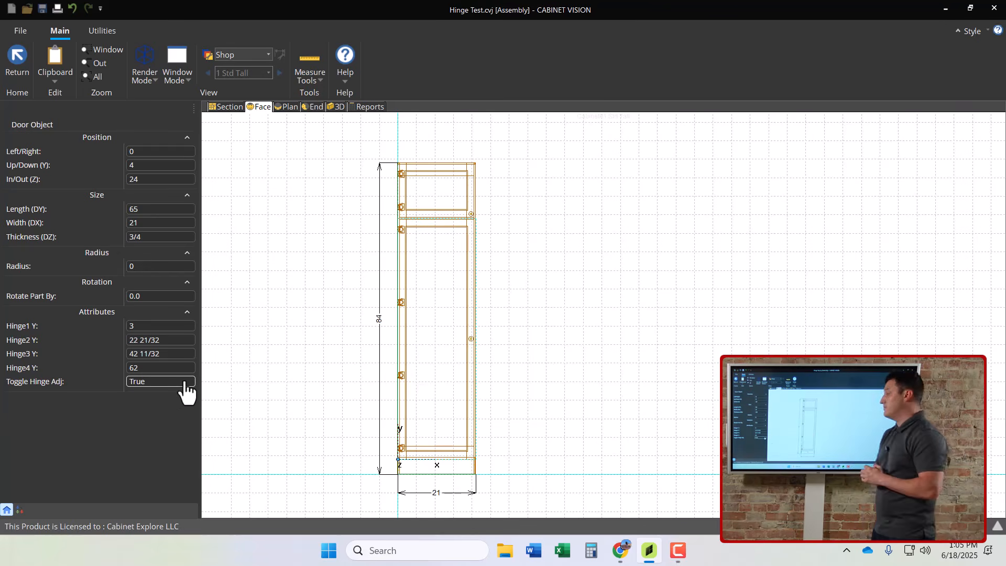
click(228, 382)
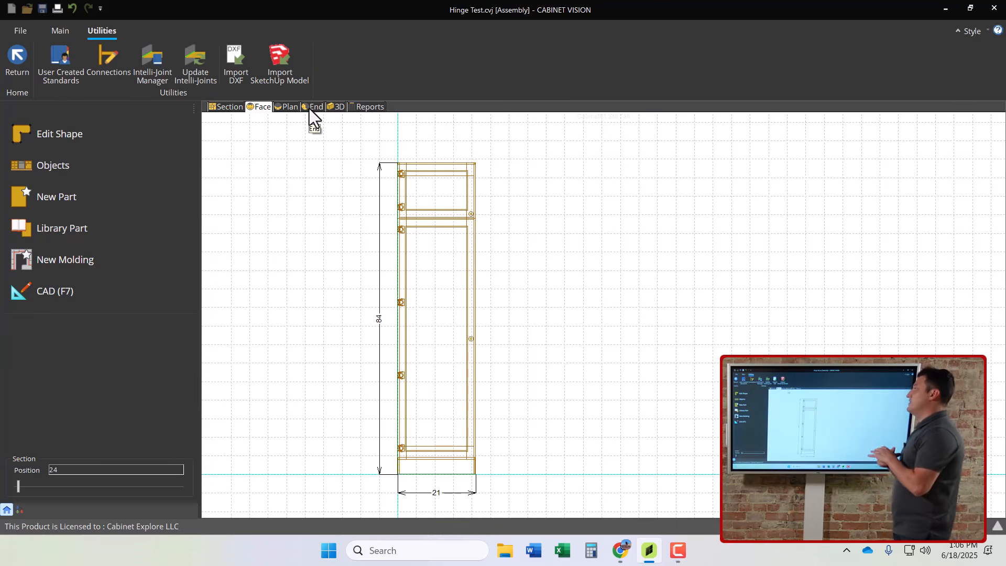
Open the user created standard's code and review the hinge counter loop and the HNG block.
click(56, 70)
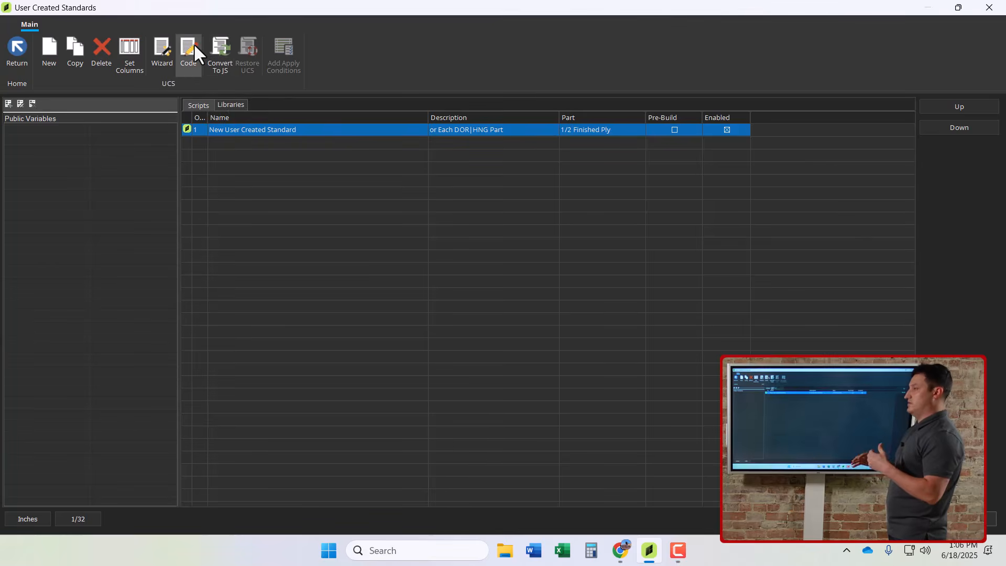
click(193, 46)
scroll(308, 158, down, 1)
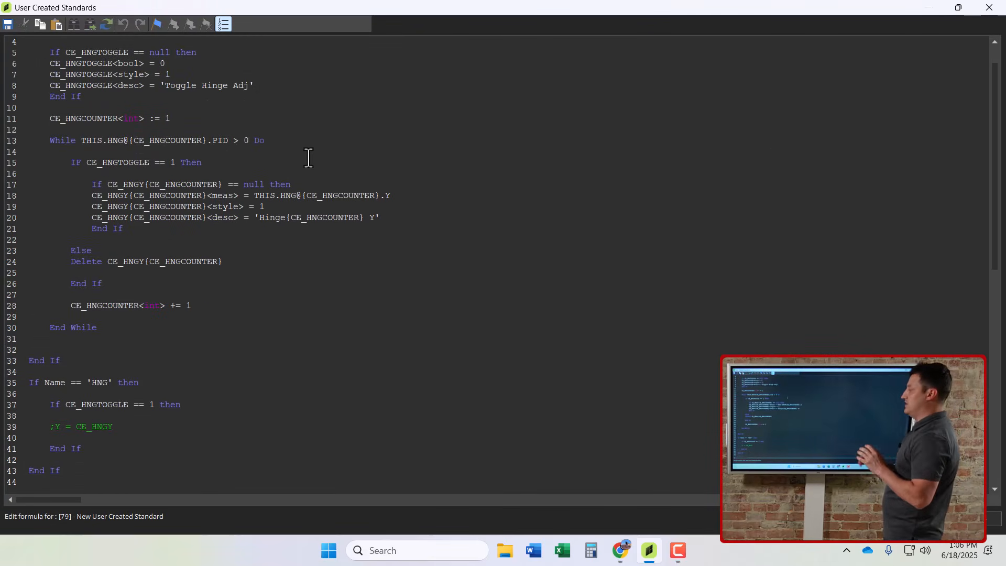
scroll(308, 159, down, 3)
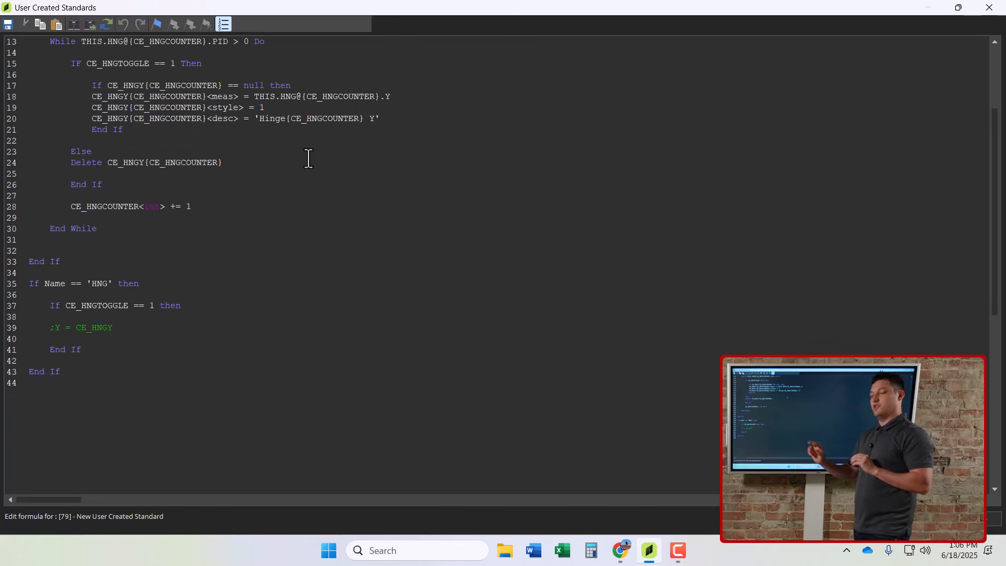
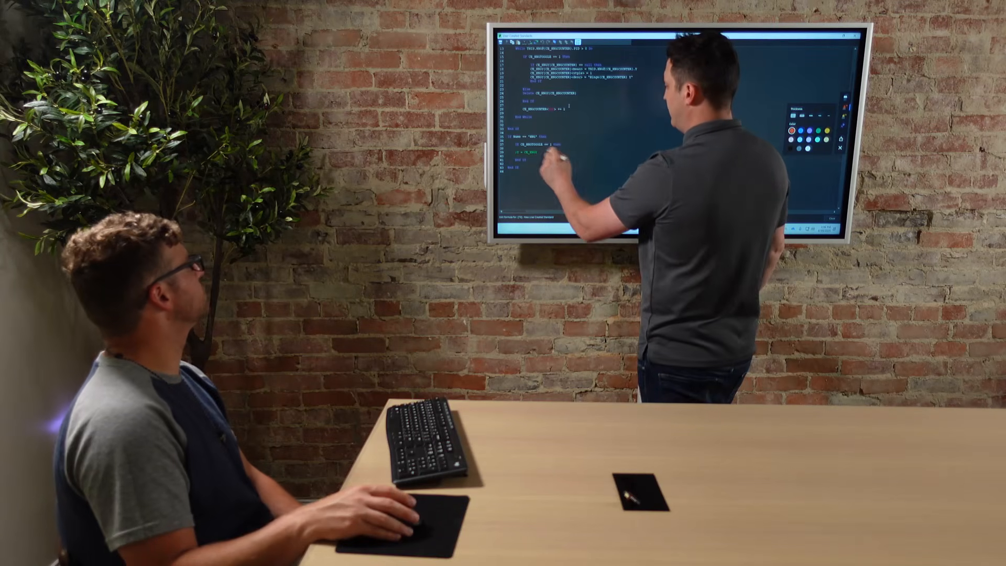
mouse_move(558, 149)
mouse_down()
mouse_move(580, 157)
mouse_move(598, 139)
mouse_up()
mouse_move(599, 136)
mouse_down()
mouse_move(614, 139)
mouse_move(566, 166)
mouse_move(577, 186)
mouse_up()
mouse_move(580, 177)
mouse_down()
mouse_move(578, 186)
mouse_move(607, 172)
mouse_up()
drag(603, 168, 624, 165)
drag(627, 168, 578, 196)
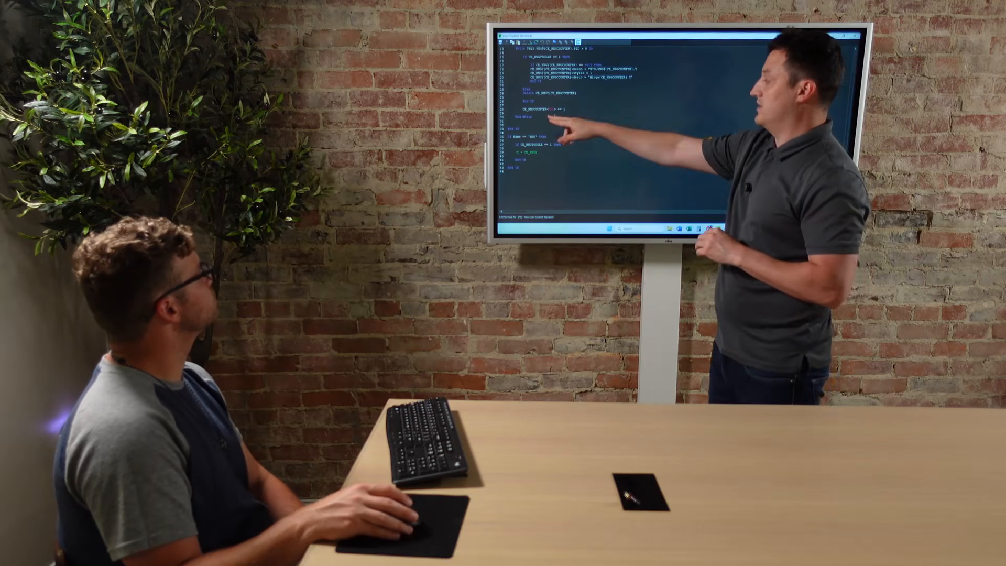
Start a CE_HNGPID<int> assignment on a new line below the hinge counter loop's End While.
scroll(554, 120, up, 1)
scroll(554, 120, up, 3)
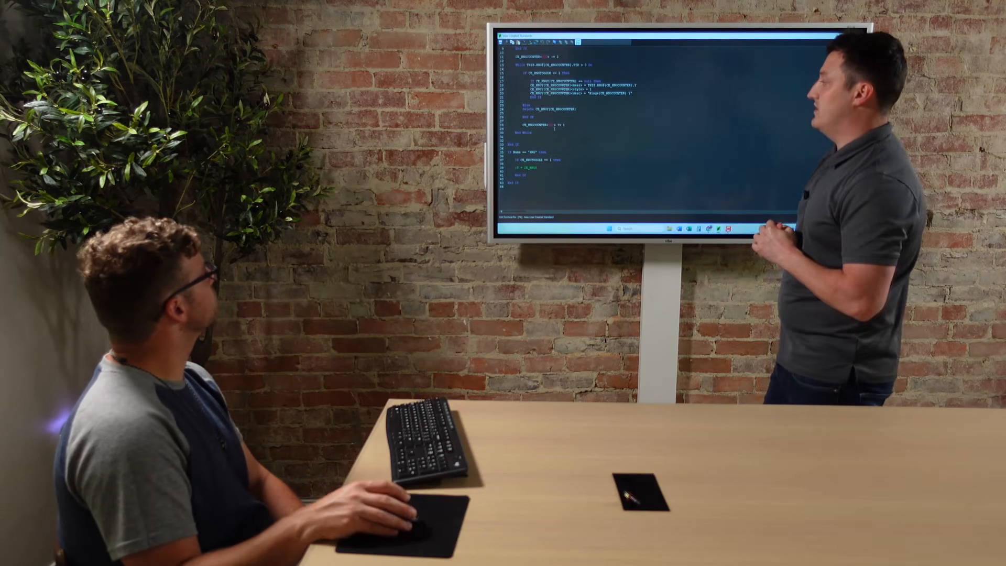
click(549, 132)
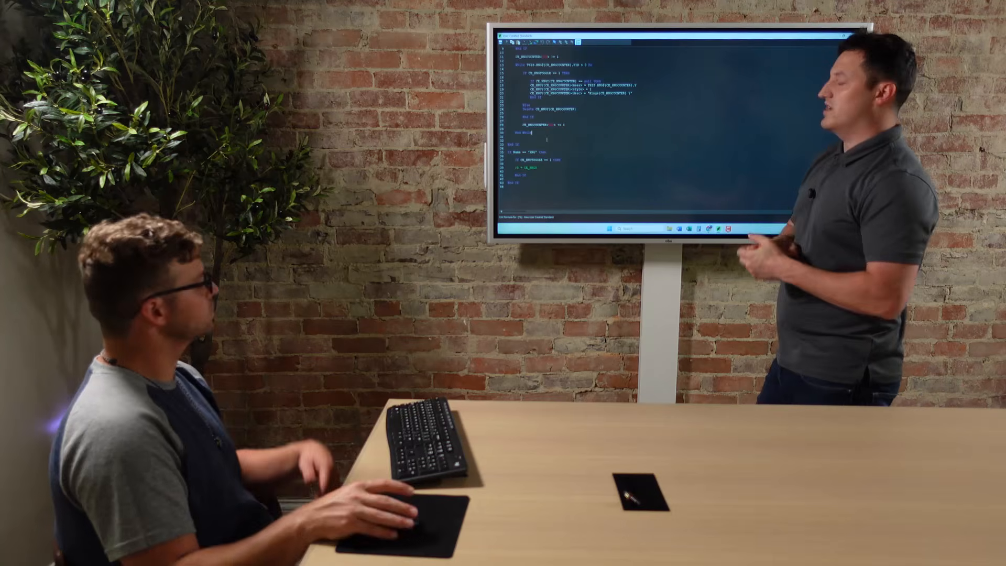
key(Return)
key(Return)
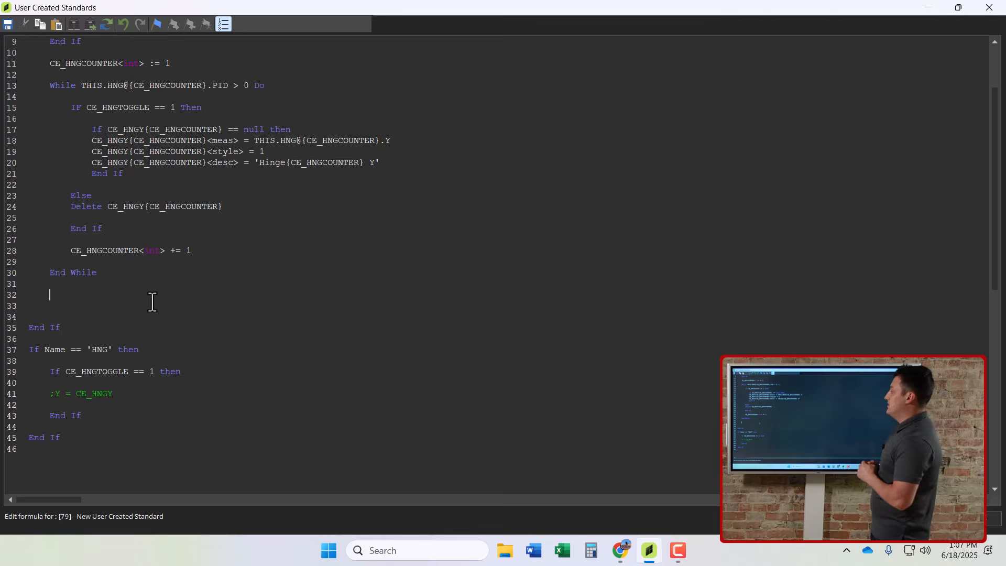
text(CE_PID)
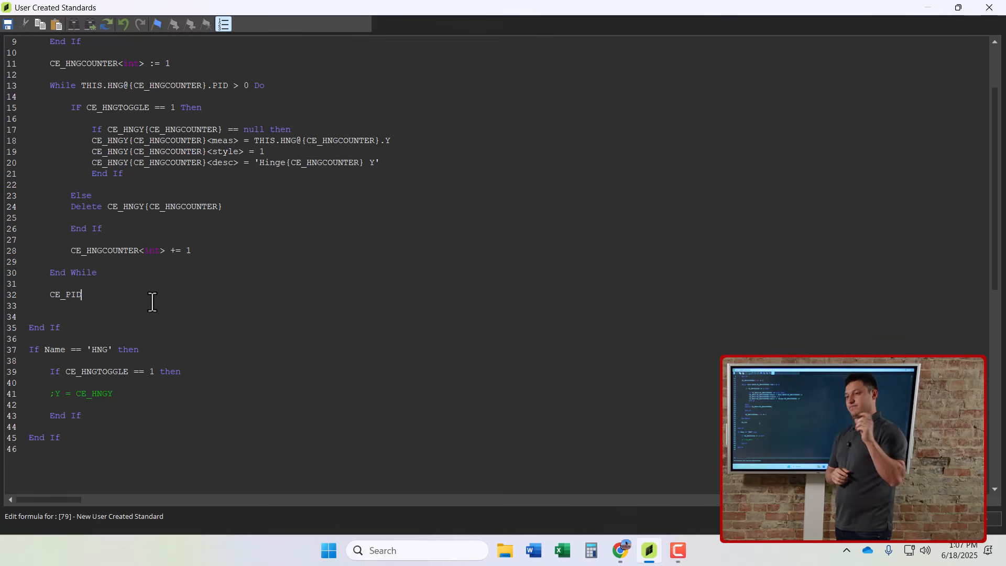
key(BackSpace)
key(BackSpace)
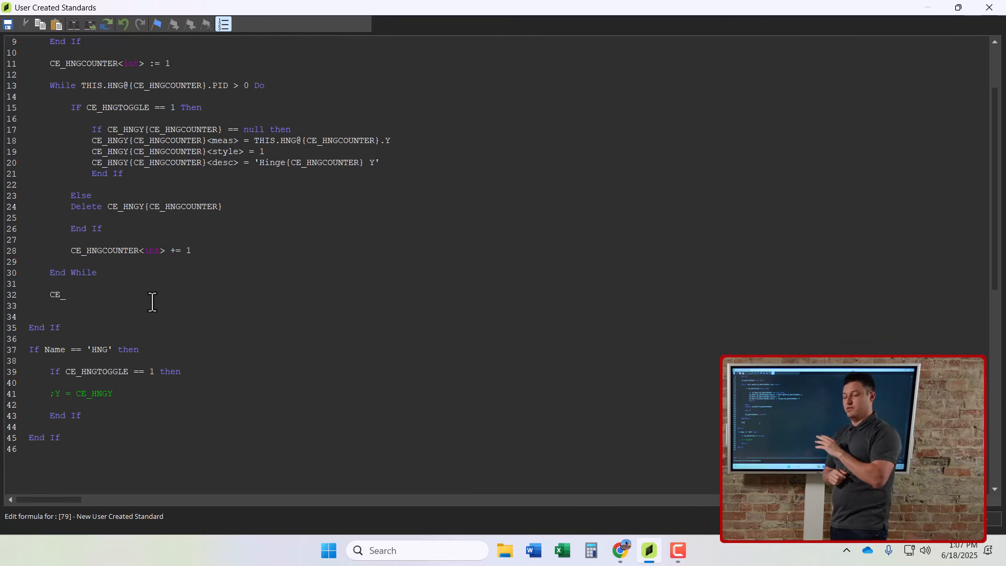
text(HNGPID<int> =)
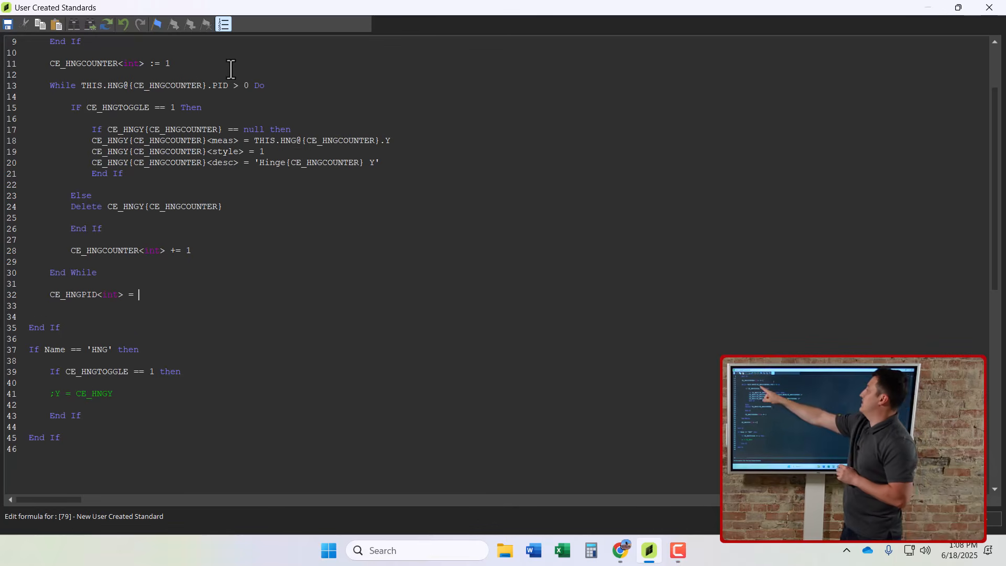
Complete the CE_HNGPID assignment with THIS.HNG@{CE_HNGCOUNTER}.PID, copied from the While condition.
scroll(229, 78, up, 1)
scroll(229, 90, up, 2)
drag(229, 119, 87, 125)
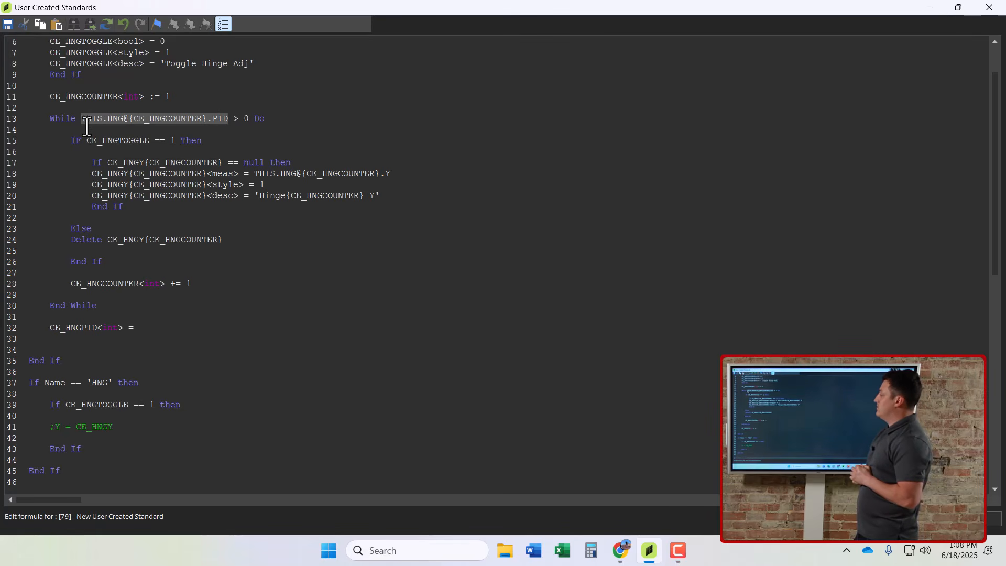
key(ctrl+c)
scroll(112, 144, down, 3)
click(139, 294)
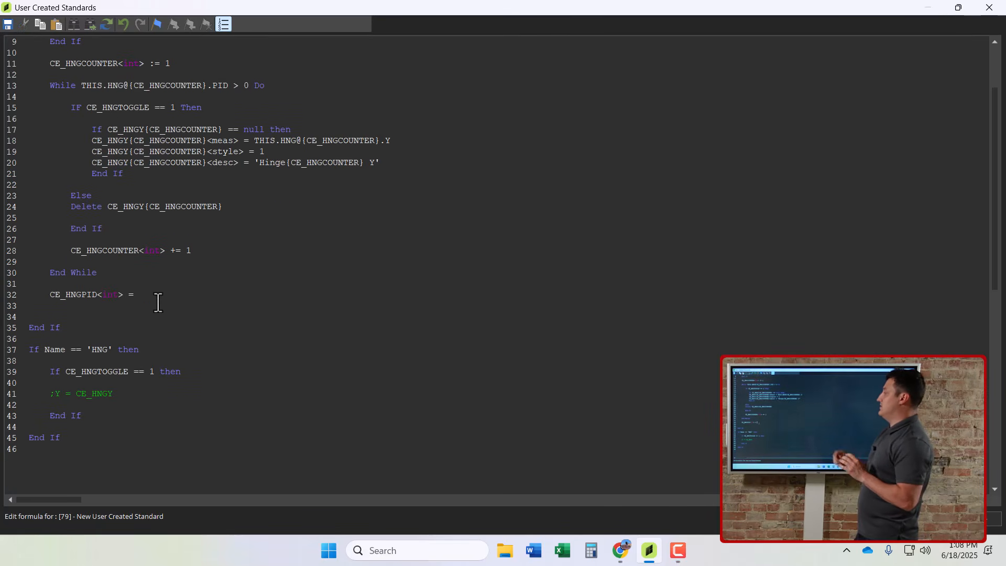
key(ctrl+v)
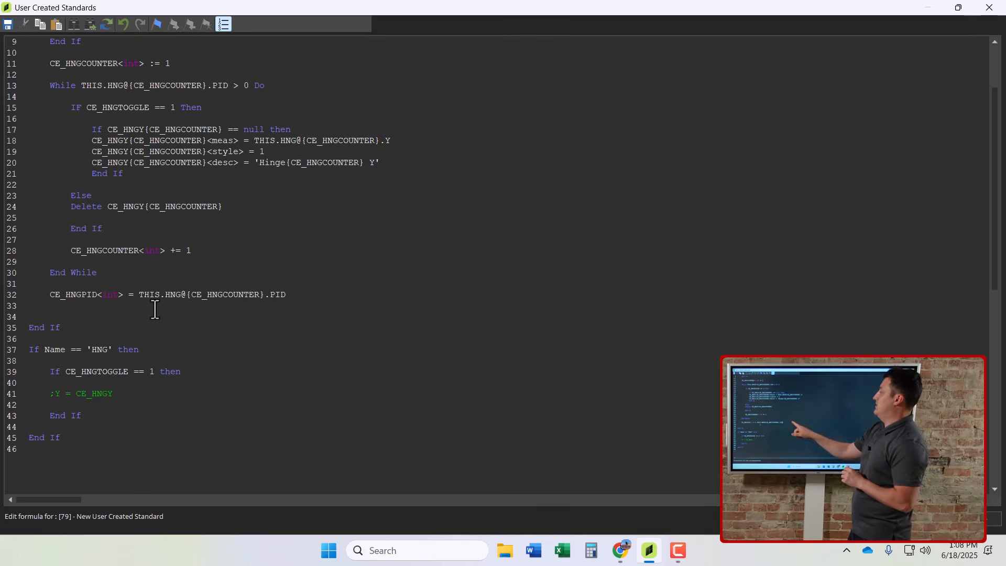
Move the CE_HNGPID line into the CE_HNGTOGGLE condition, between the inner End If and Else.
drag(288, 294, 52, 301)
key(BackSpace)
key(BackSpace)
key(BackSpace)
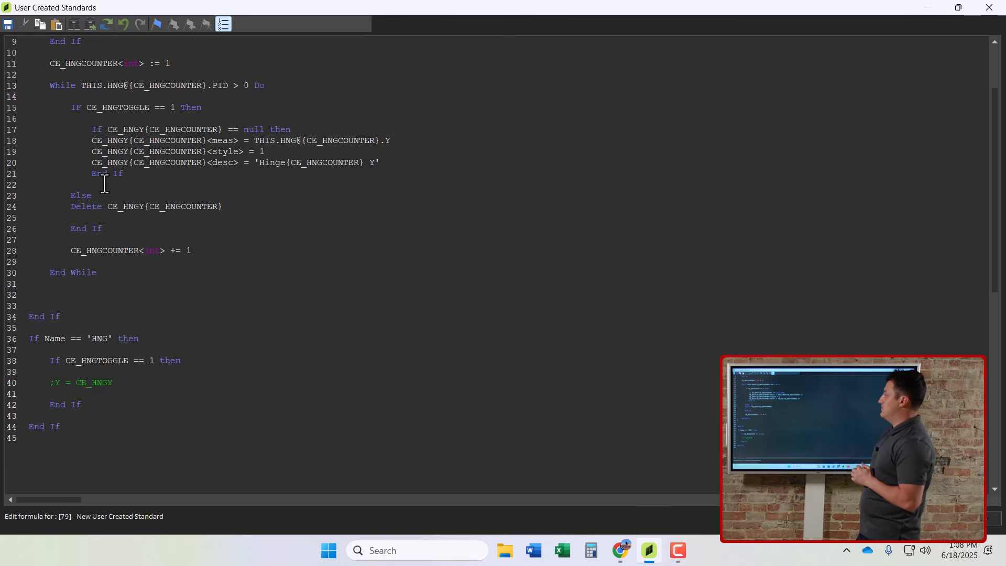
key(Return)
key(Return)
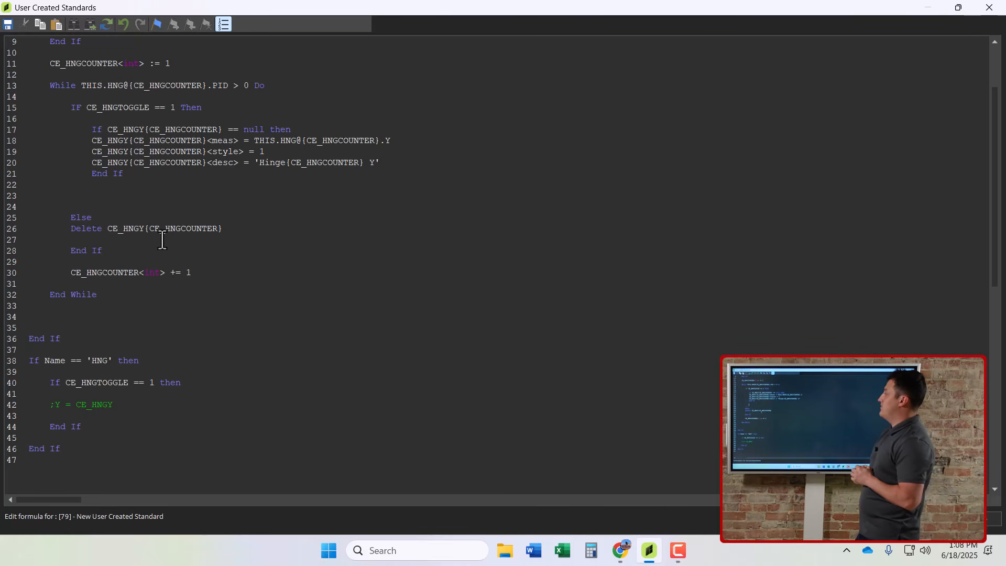
key(ctrl+v)
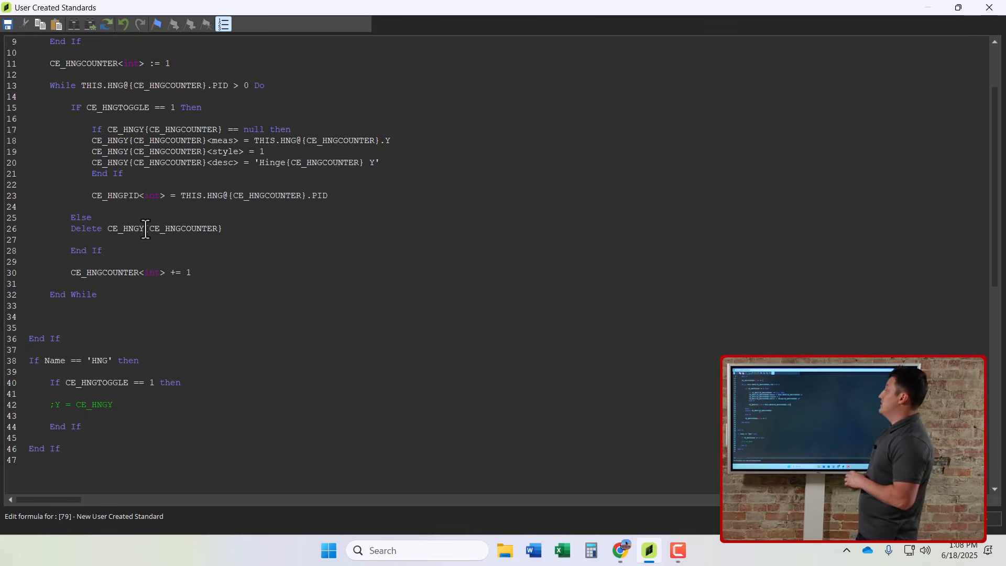
Start a CE_HNGREFPID<int> assignment below the CE_HNGPID line, separated by a blank line.
scroll(168, 270, up, 2)
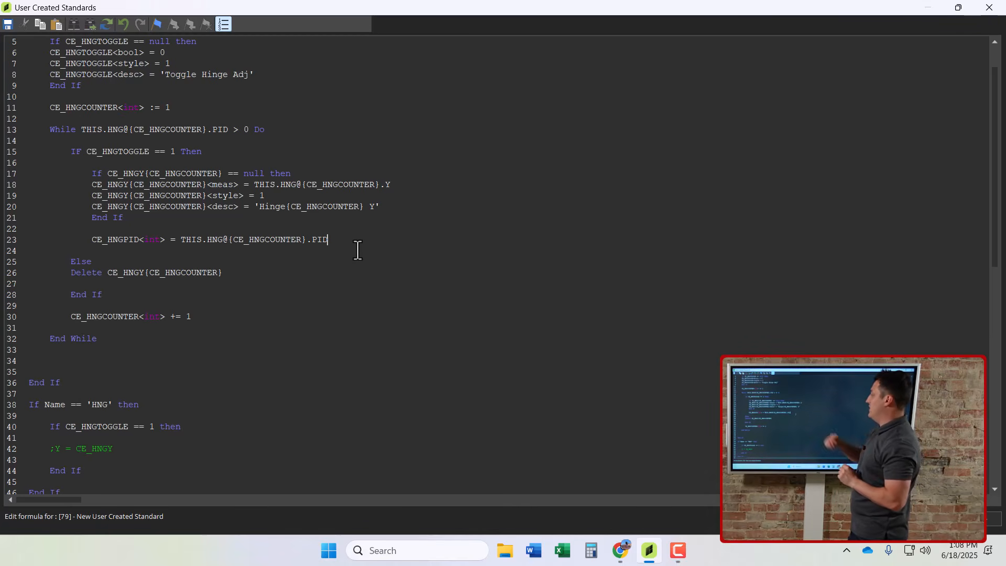
key(Return)
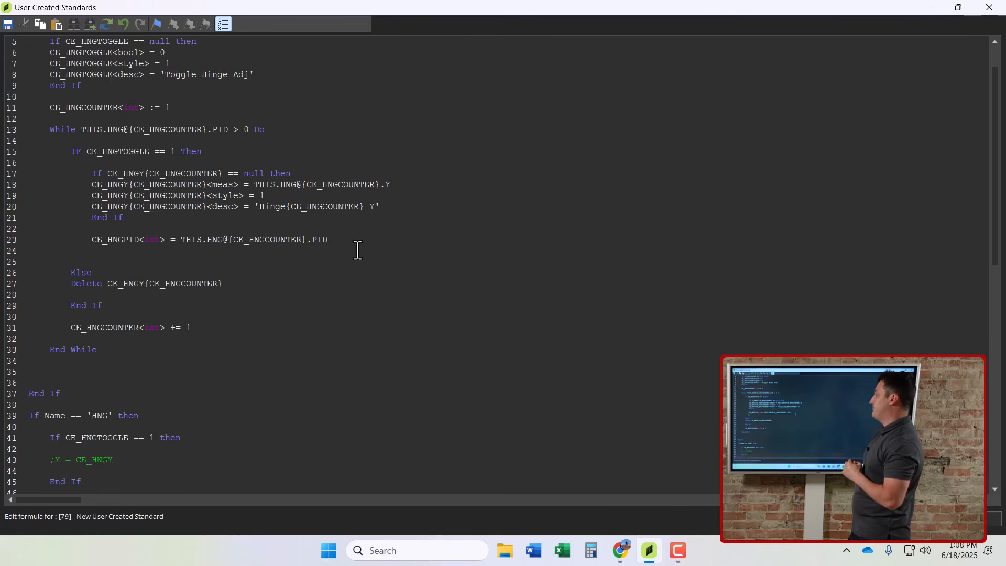
key(Return)
text(CE_HNG)
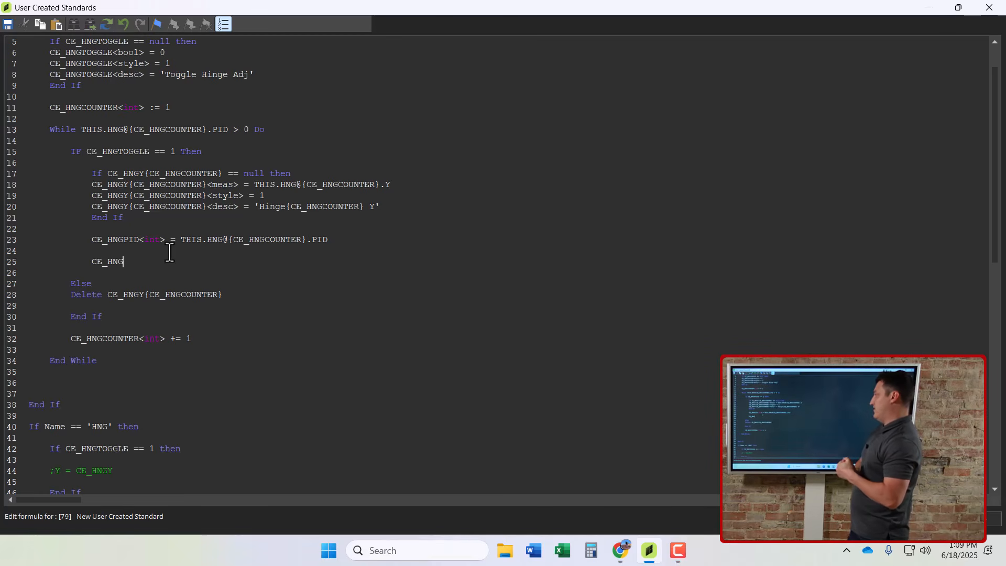
text(REFPID)
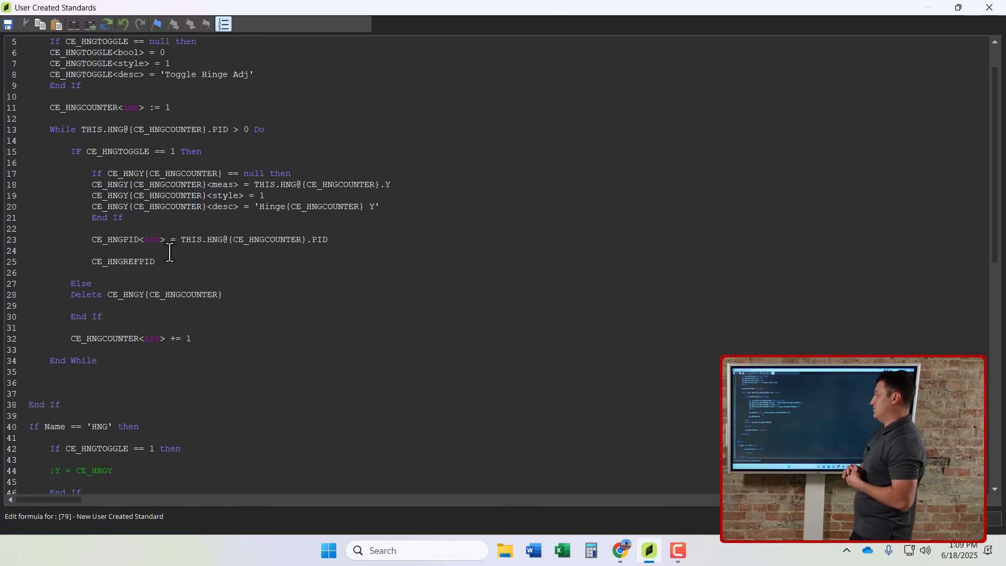
text(<in)
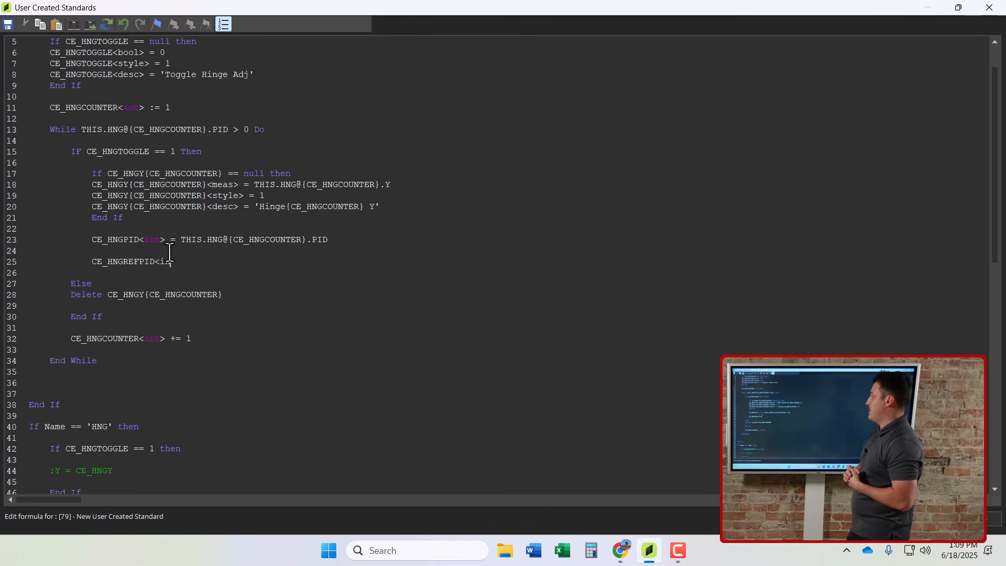
text(t> =)
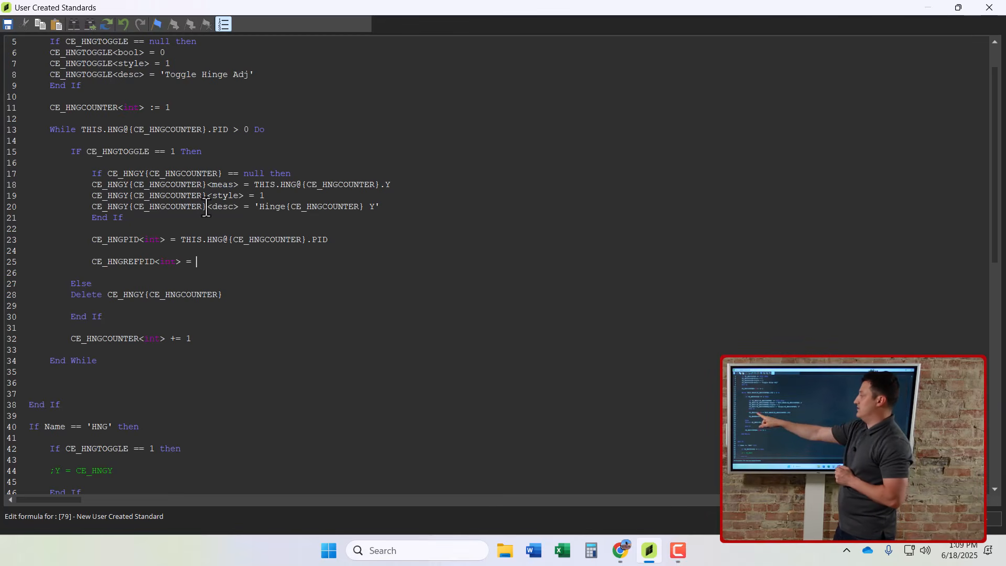
Insert {CE_HNGPID} between CE_HNGREFPID and its <int> type so each hinge gets its own parameter name.
drag(206, 206, 129, 207)
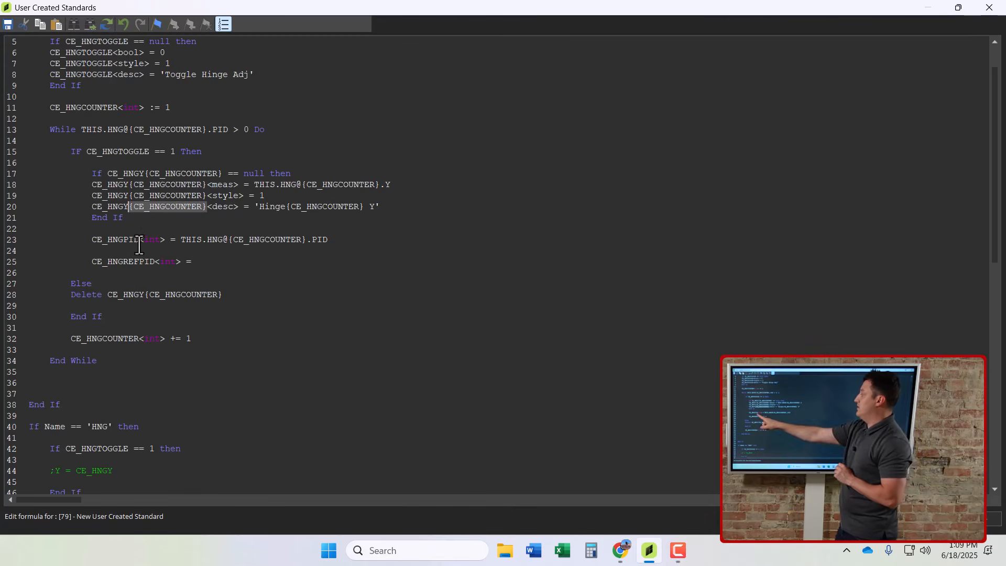
drag(139, 241, 92, 241)
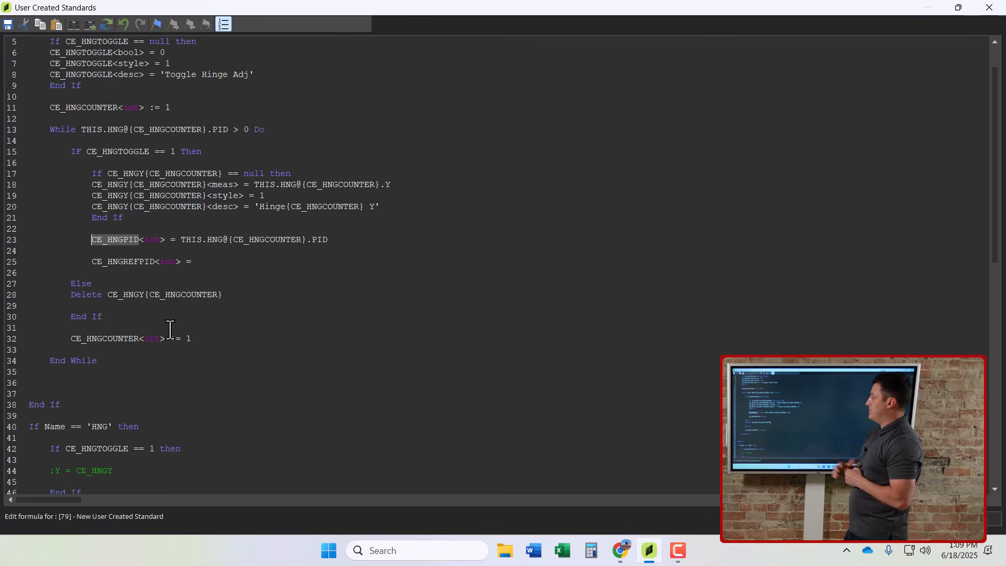
click(155, 262)
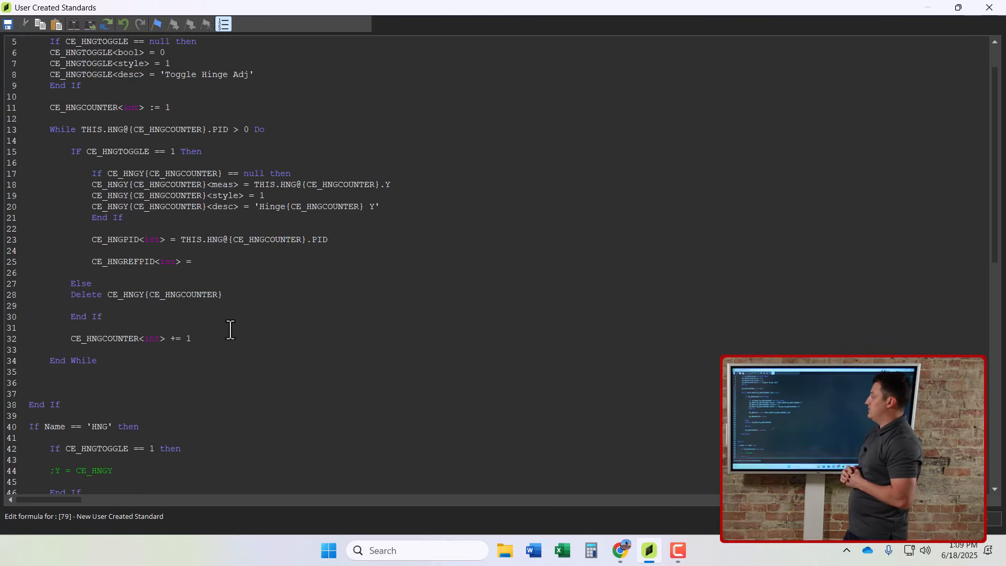
text(})
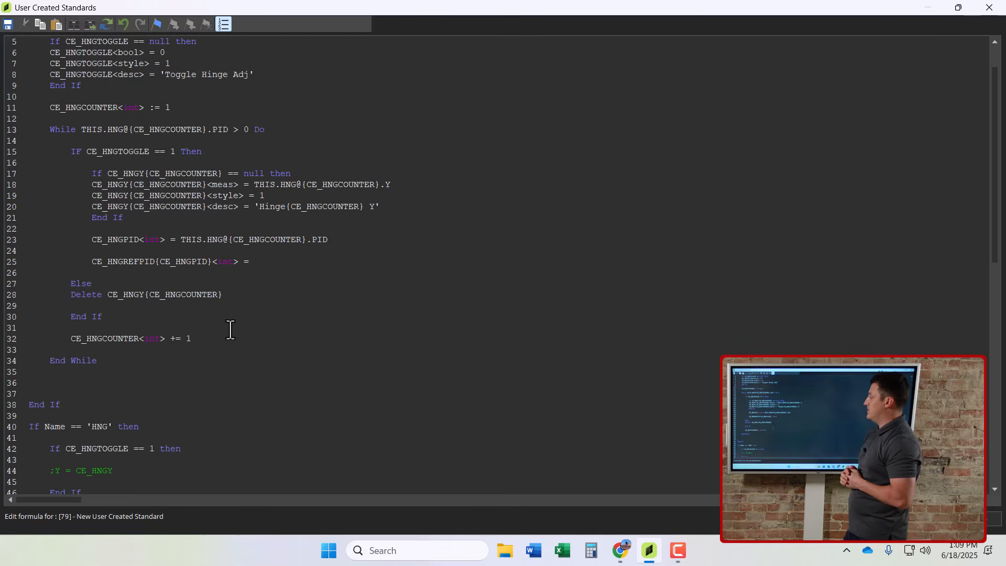
Assign CE_HNGPID as the value of CE_HNGREFPID{CE_HNGPID}<int>.
click(255, 261)
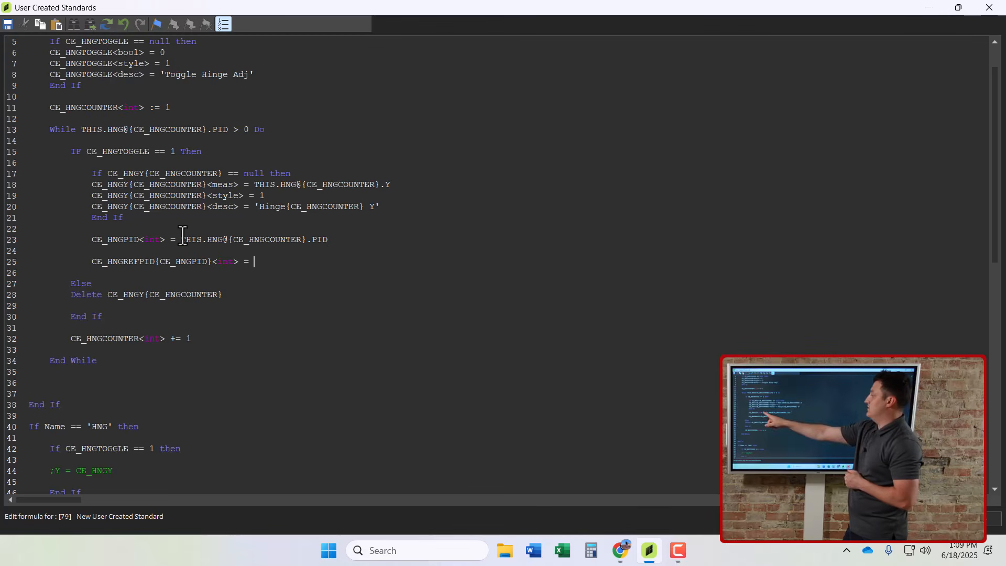
double_click(117, 241)
key(ctrl+c)
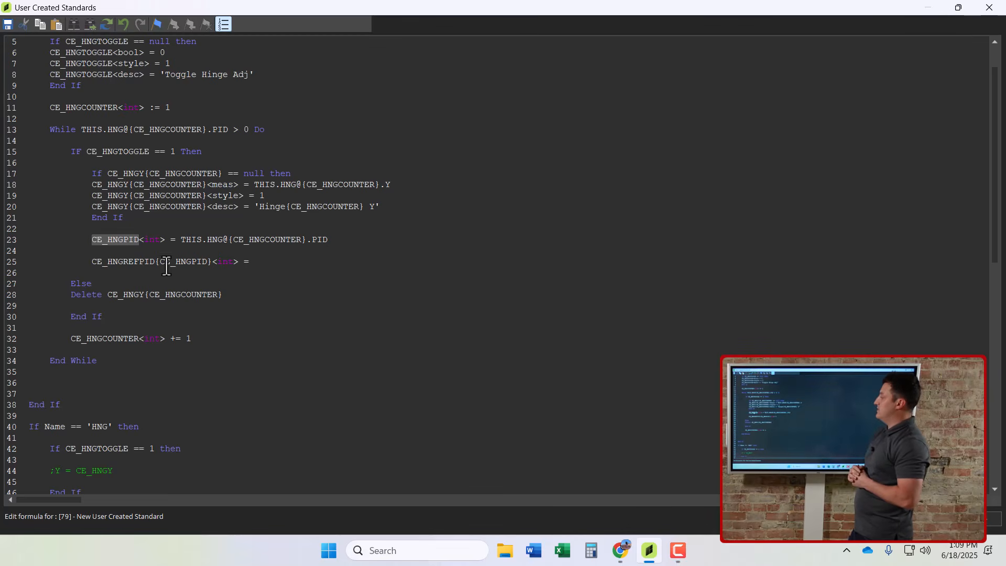
click(265, 261)
key(ctrl+v)
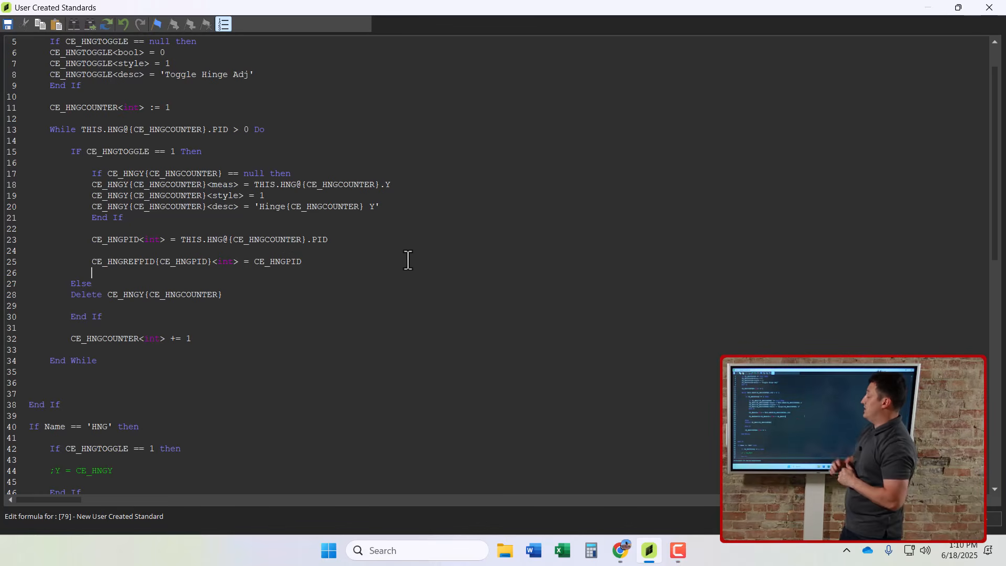
Add the parameter CE_HNGREFY{CE_HNGPID}<meas> on a new line below the CE_HNGREFPID assignment.
key(Return)
key(Return)
text(CE_)
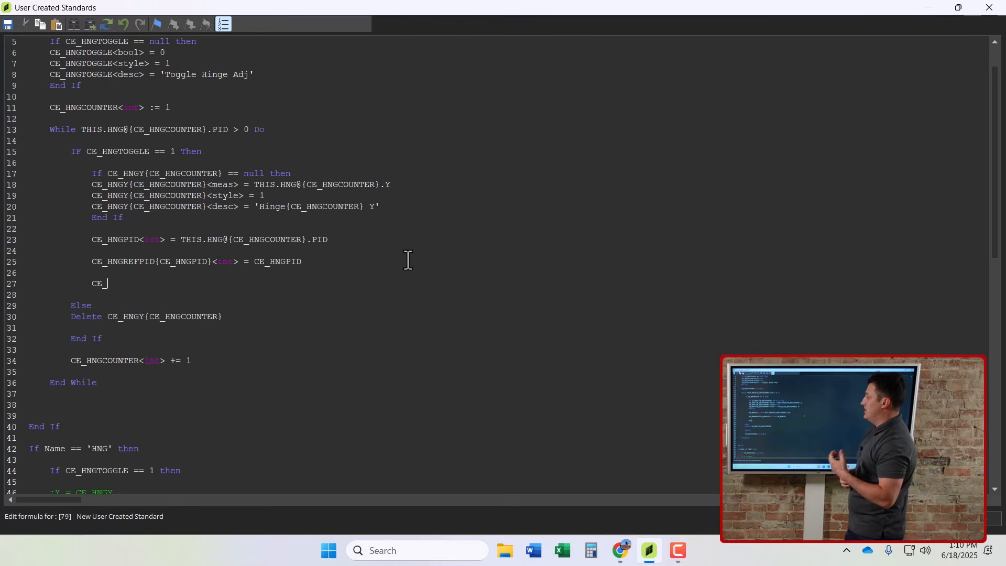
text(HNGREF)
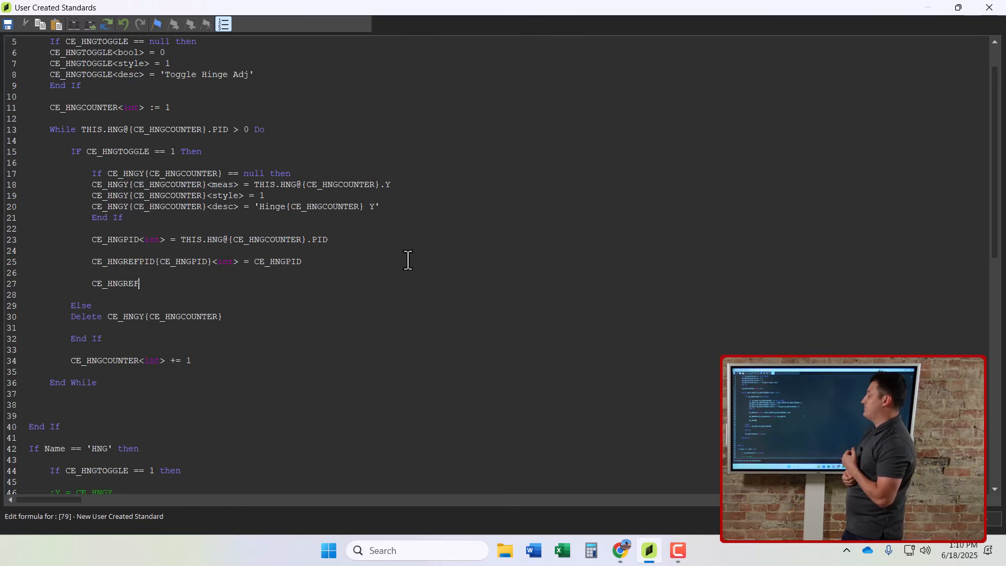
text(Y)
key(BackSpace)
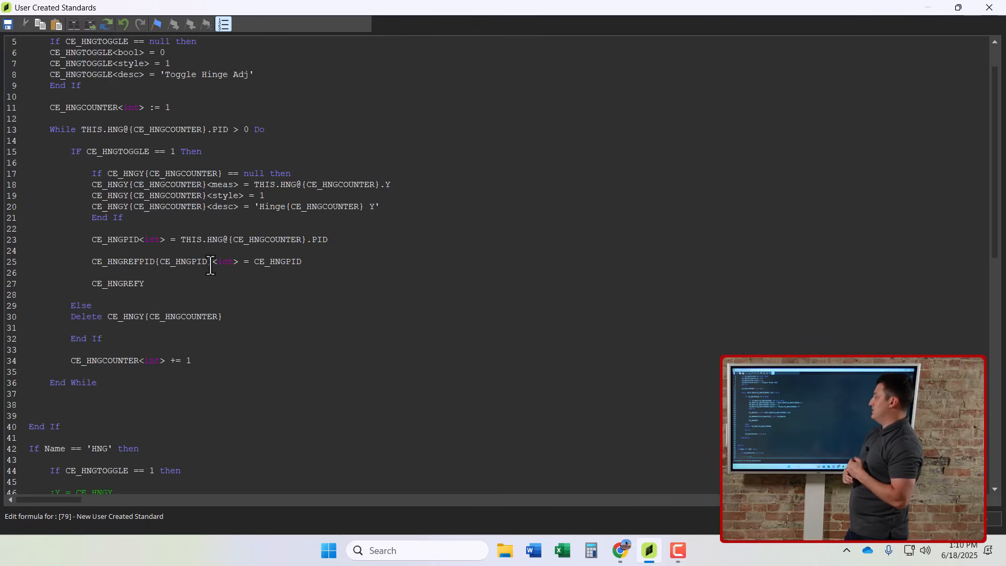
drag(212, 262, 160, 267)
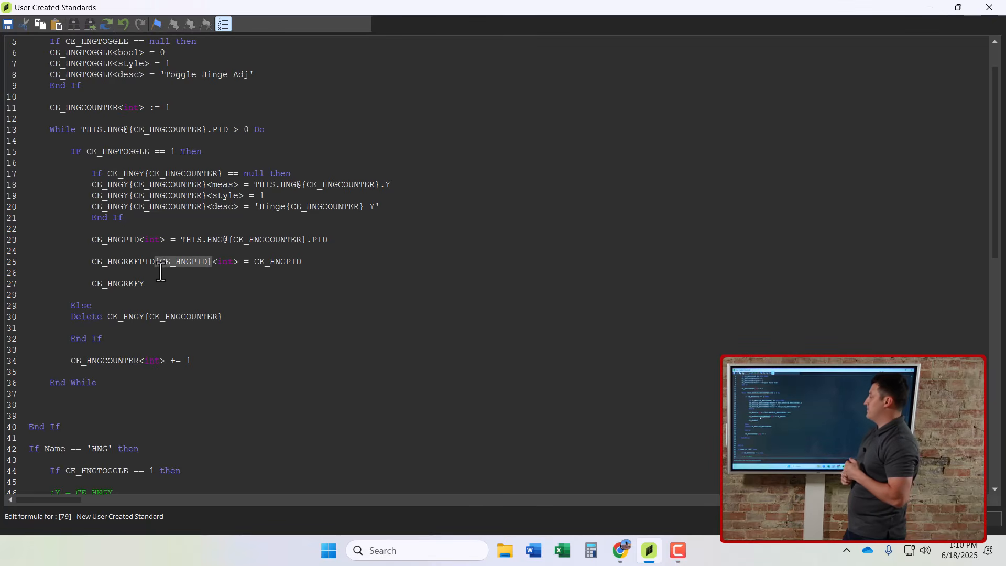
click(149, 289)
text({CE_HNGPID})
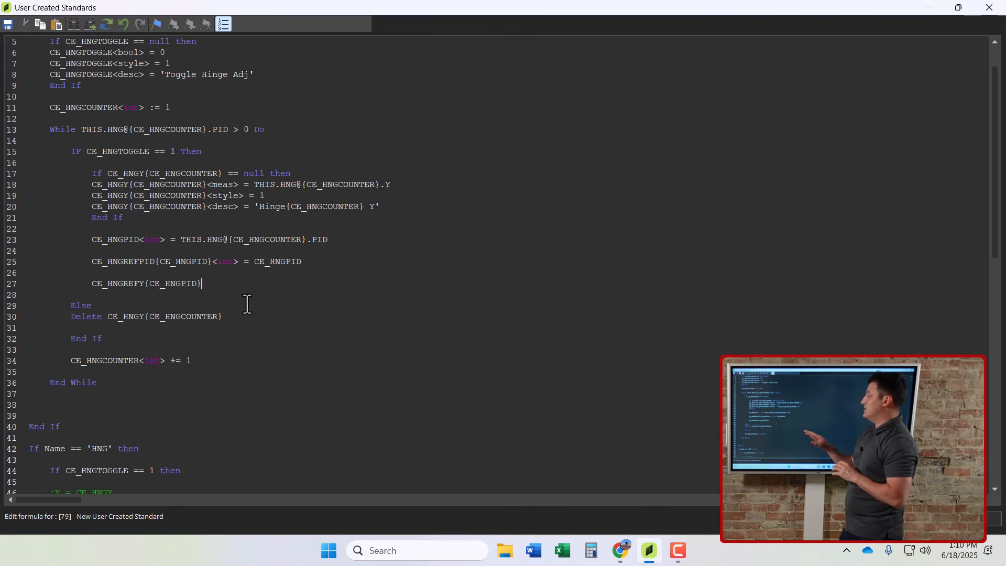
text(<measd)
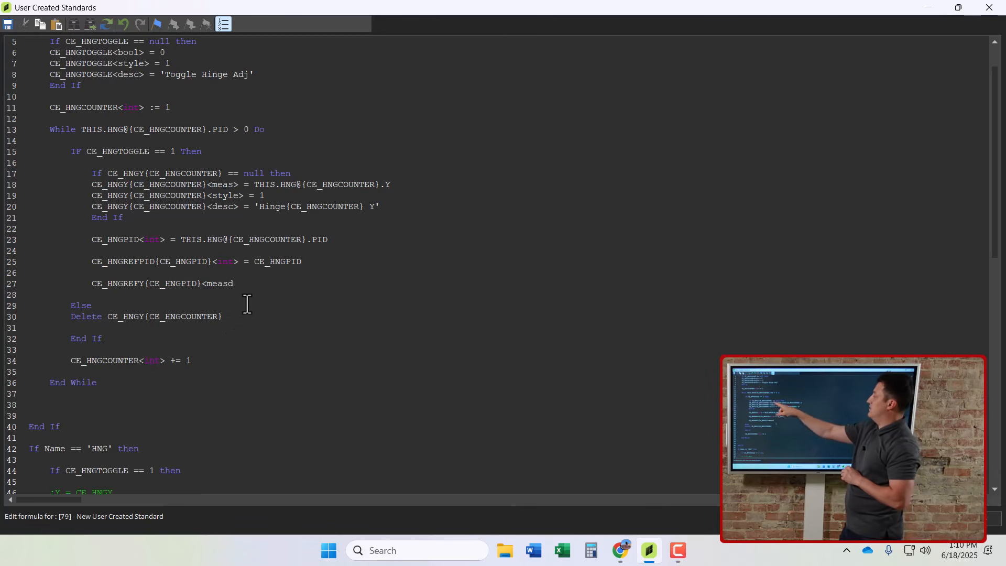
key(BackSpace)
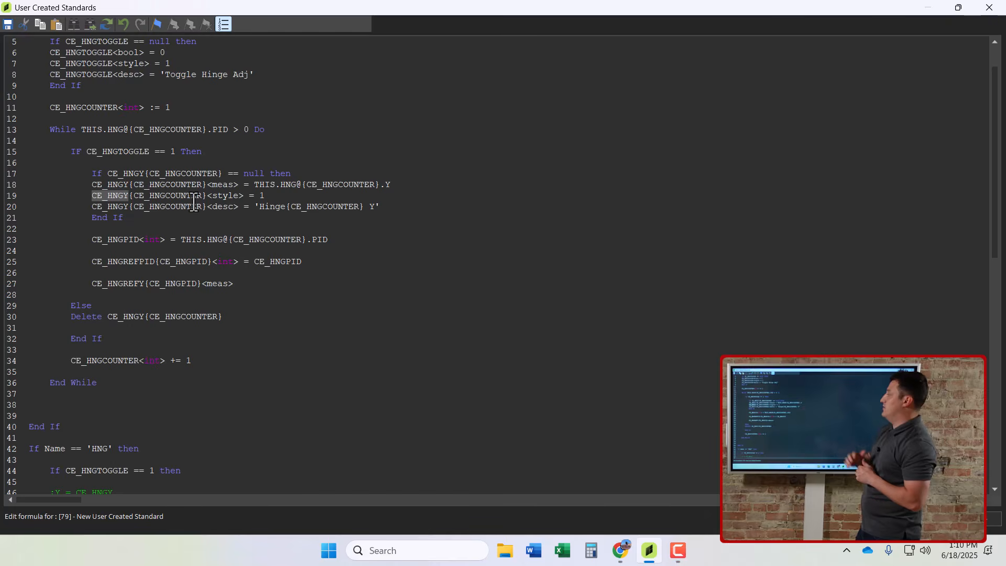
Set CE_HNGREFY{CE_HNGPID}<meas> equal to CE_HNGY{CE_HNGCOUNTER}.
drag(207, 195, 89, 198)
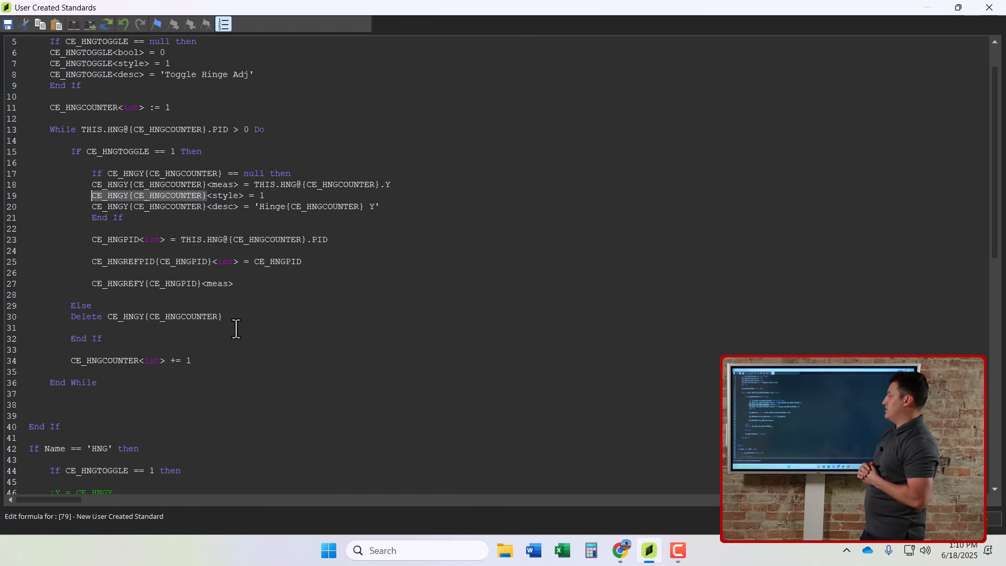
click(235, 283)
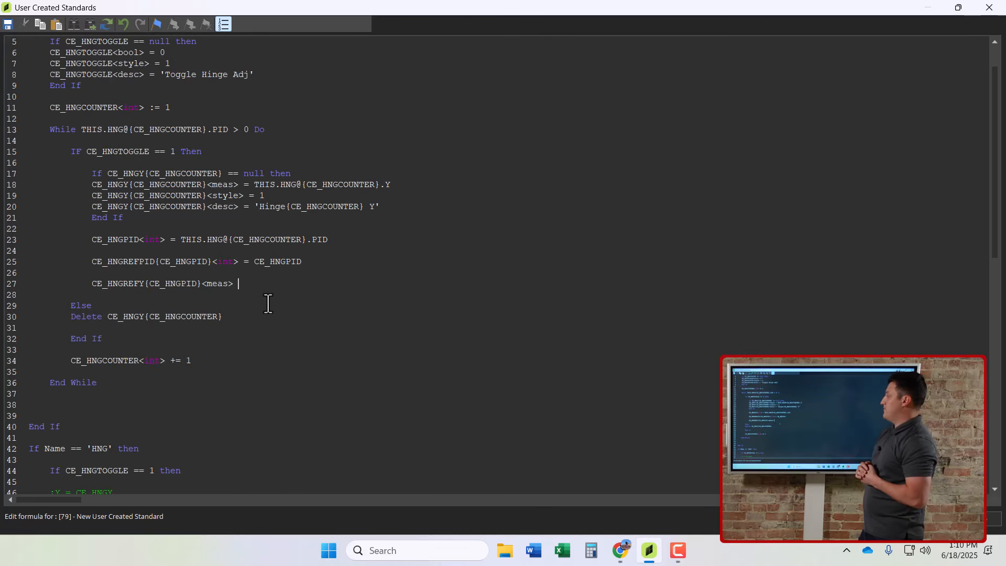
text(CE_HNGY{CE_HNGCOUNTER})
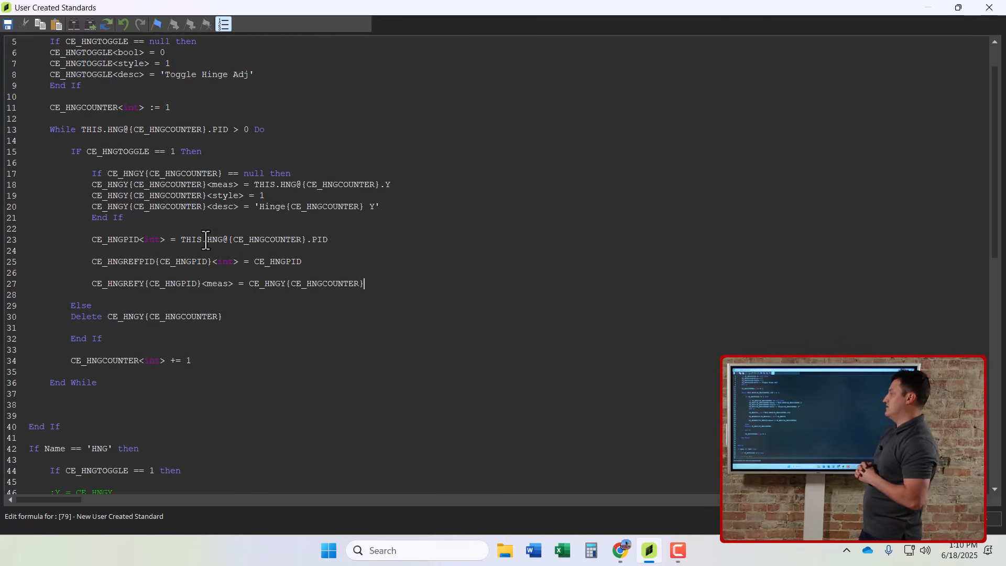
Change the = operator to := in the CE_HNGPID, CE_HNGREFPID{CE_HNGPID} and CE_HNGREFY{CE_HNGPID} assignments inside the While loop.
text(:)
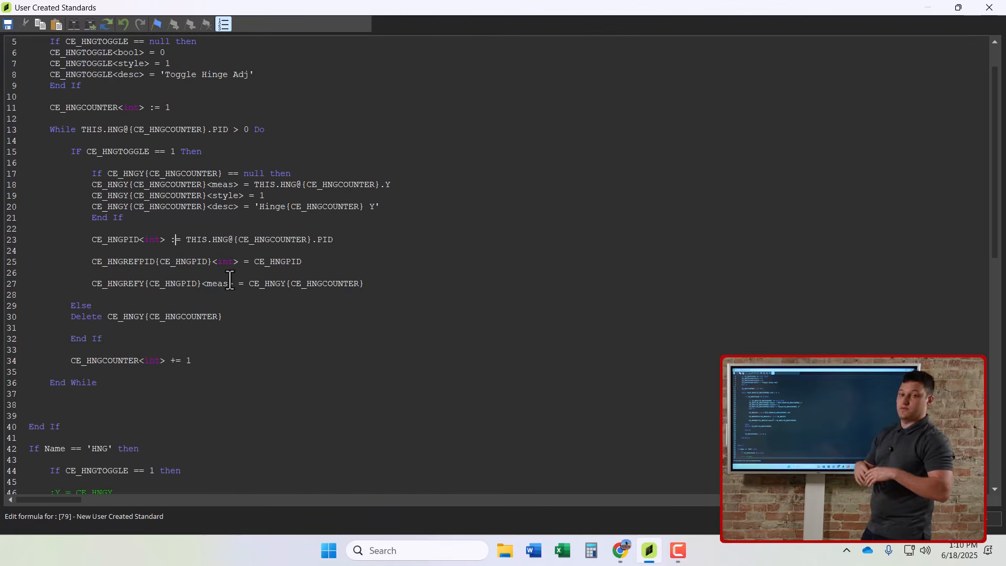
click(112, 264)
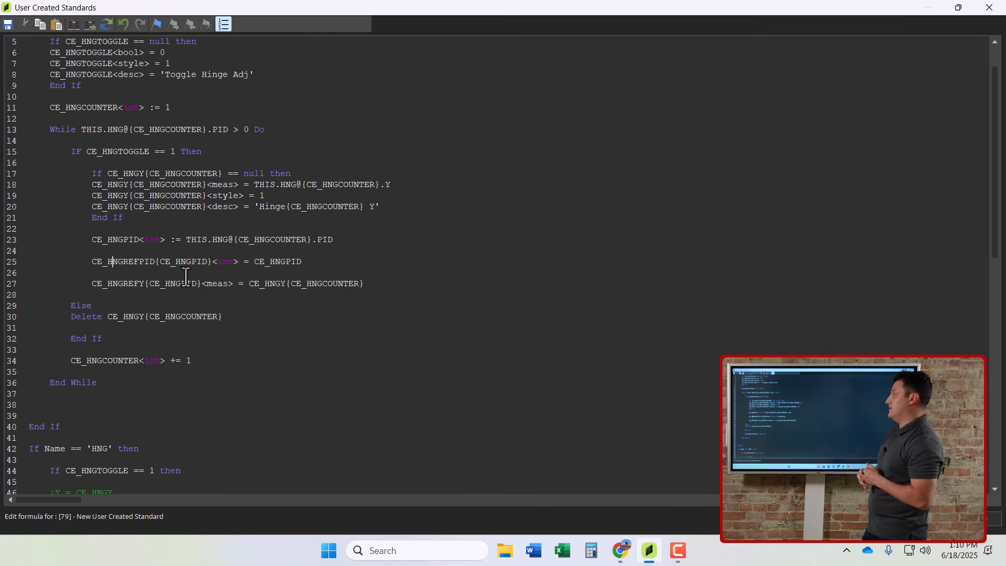
click(243, 262)
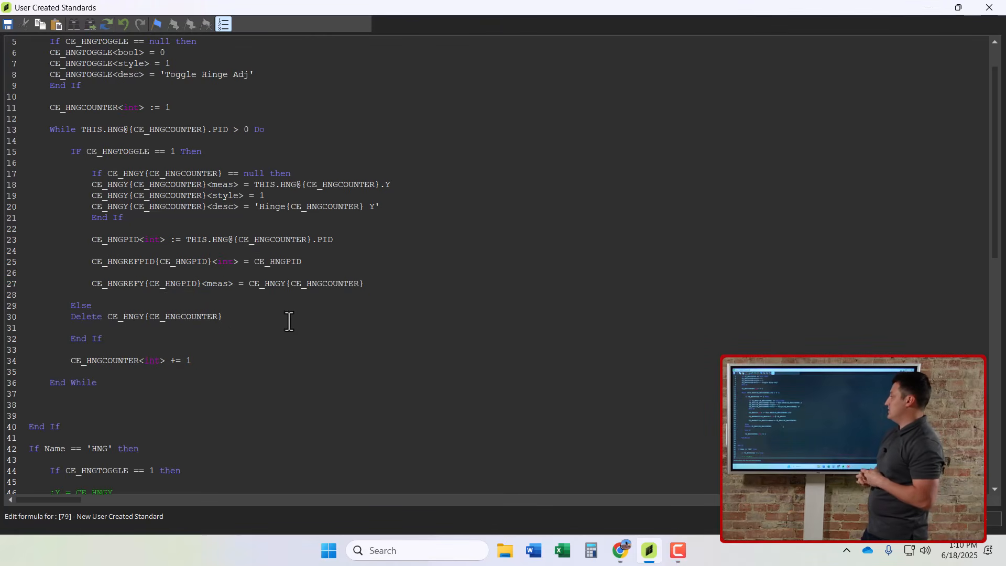
text(:)
click(192, 294)
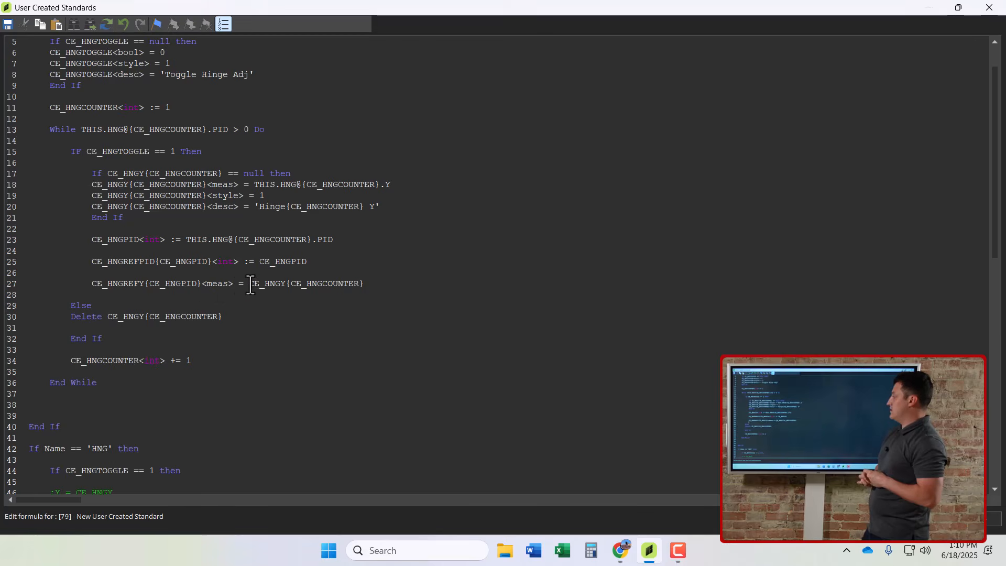
text(:)
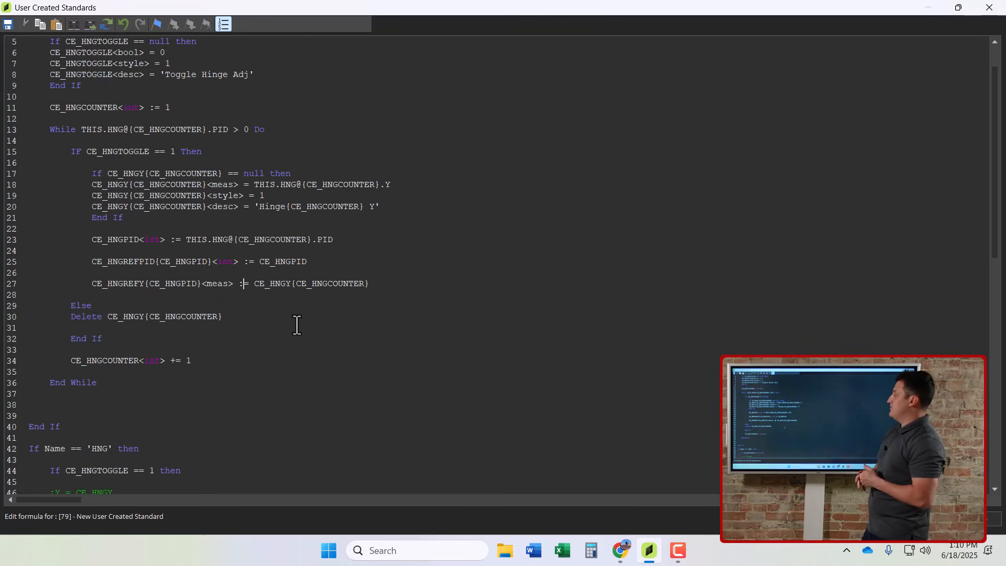
click(223, 319)
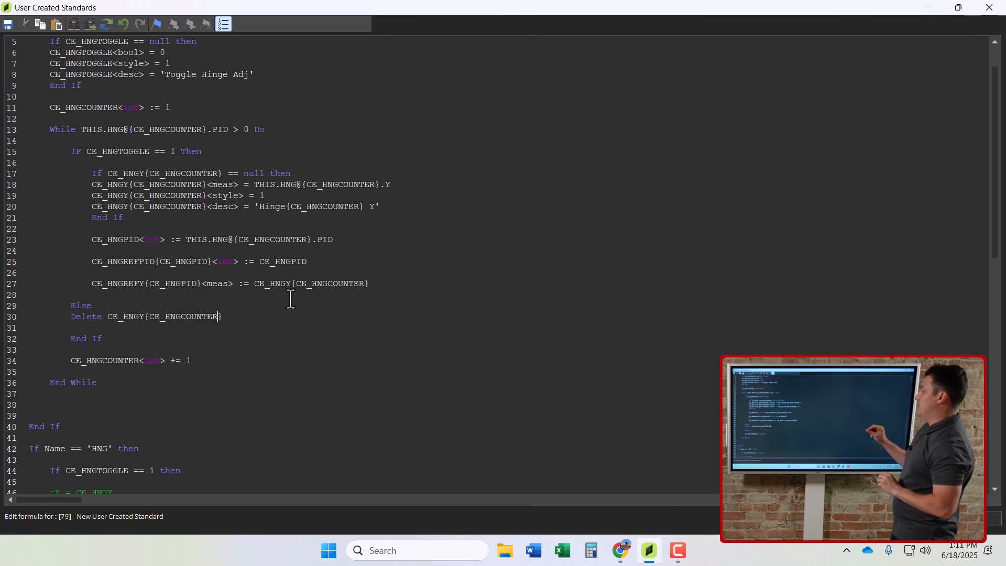
Close the code editor saving the changes, and return to the cabinet assembly.
click(990, 8)
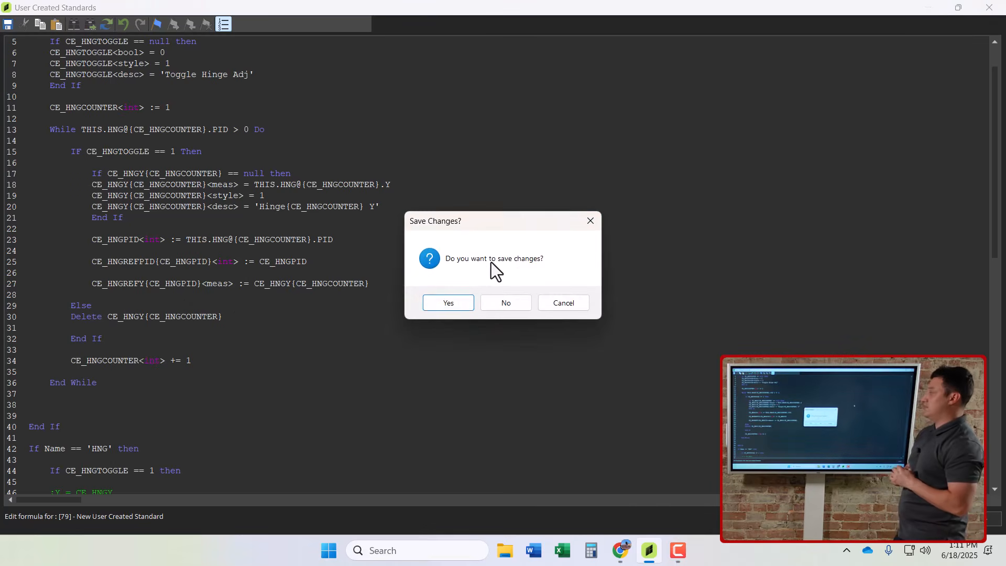
click(445, 303)
click(21, 49)
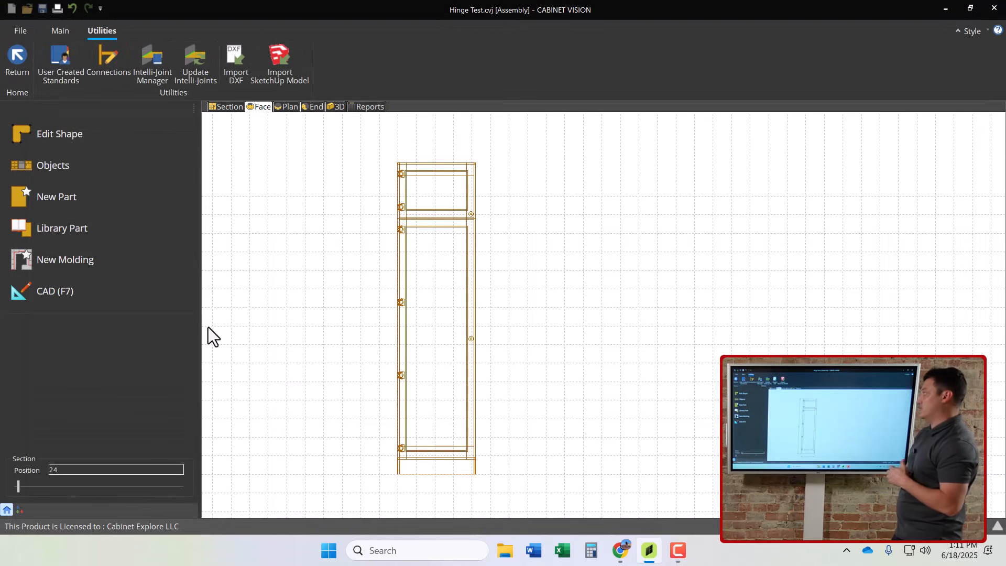
Examine the CE_HNGREFPID and CE_HNGREFY parameters of the tall lower door in the object tree.
click(20, 511)
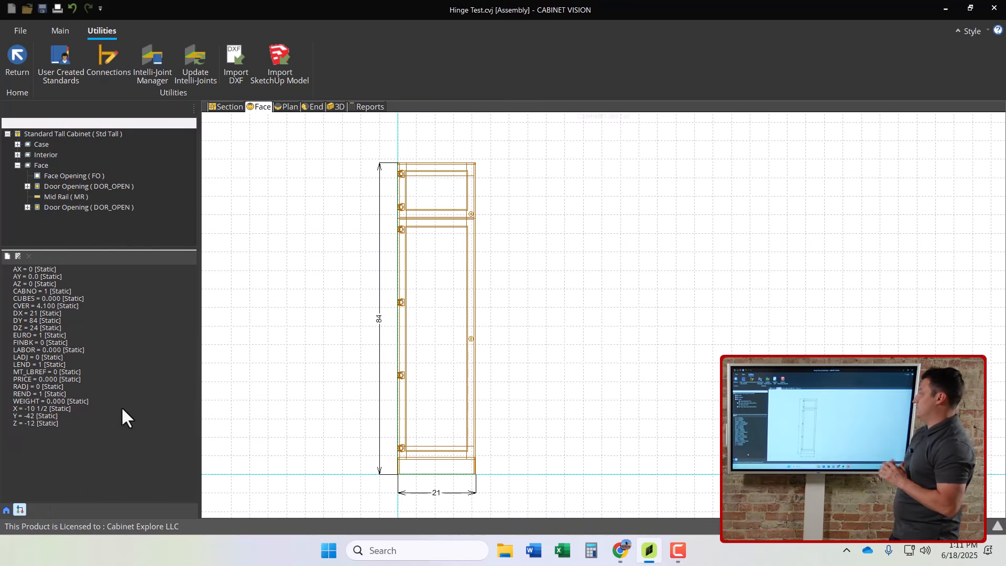
click(432, 274)
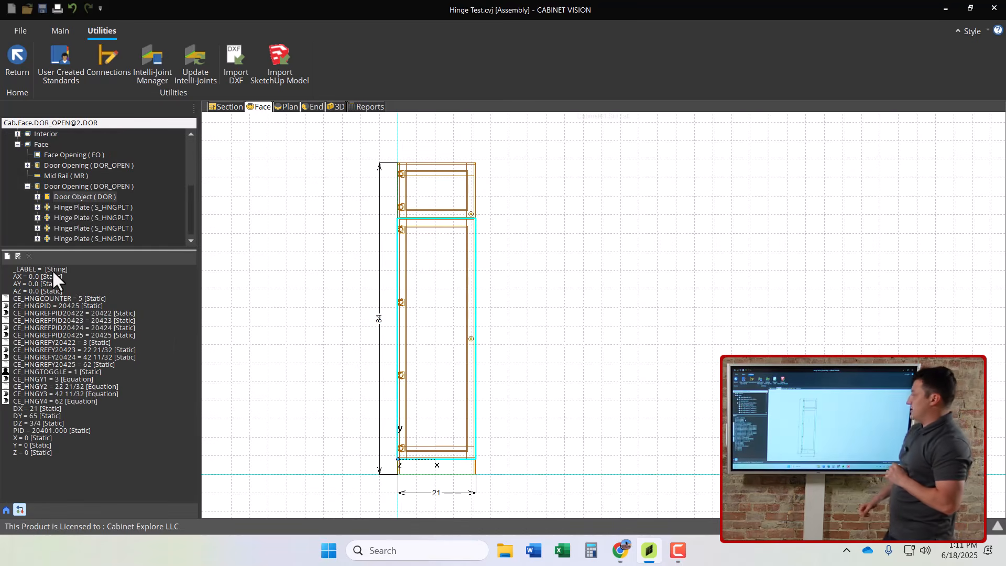
click(49, 314)
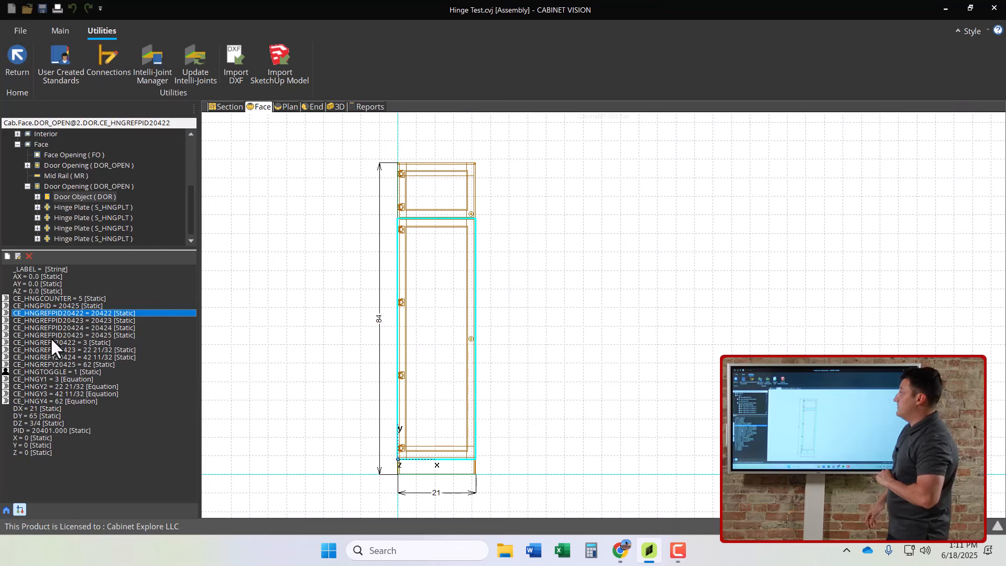
Reopen the code of New User Created Standard at the If Name == 'HNG' block.
click(6, 510)
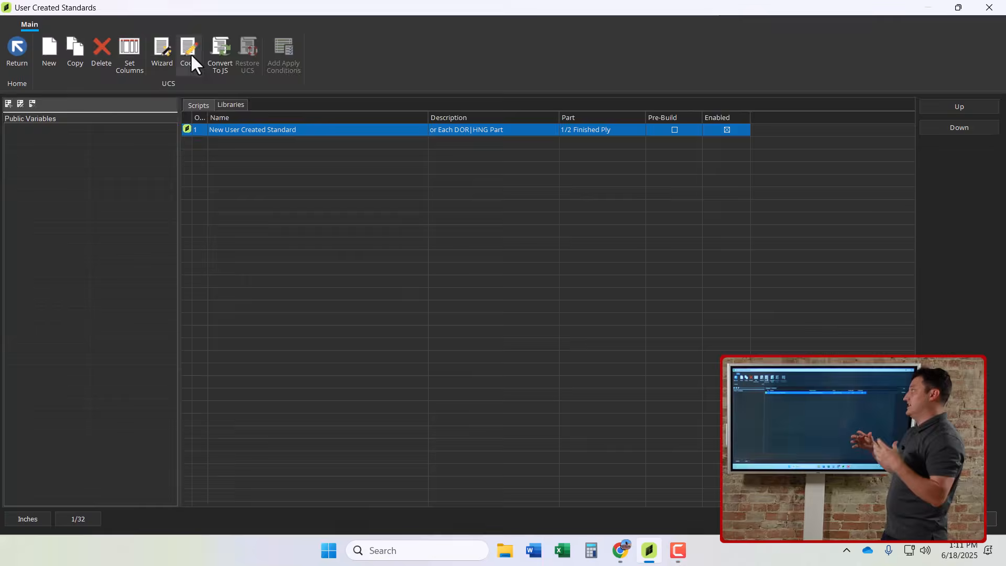
click(191, 54)
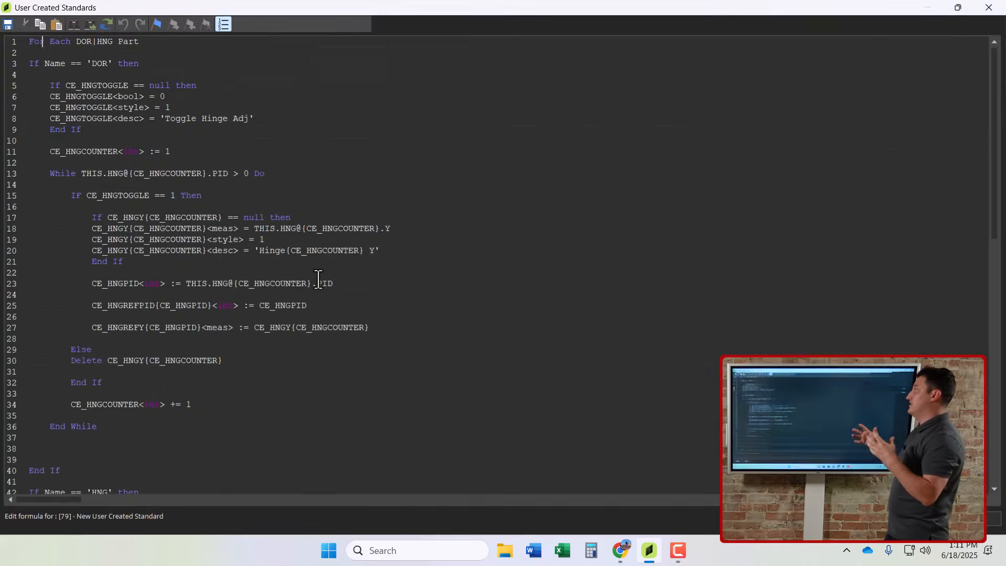
scroll(318, 278, down, 1)
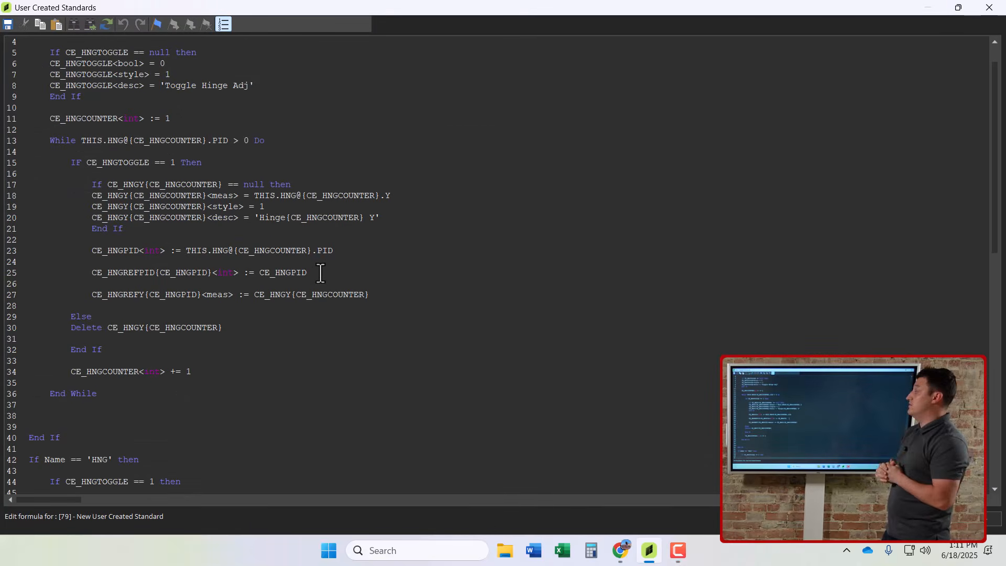
scroll(320, 272, up, 1)
scroll(313, 286, down, 3)
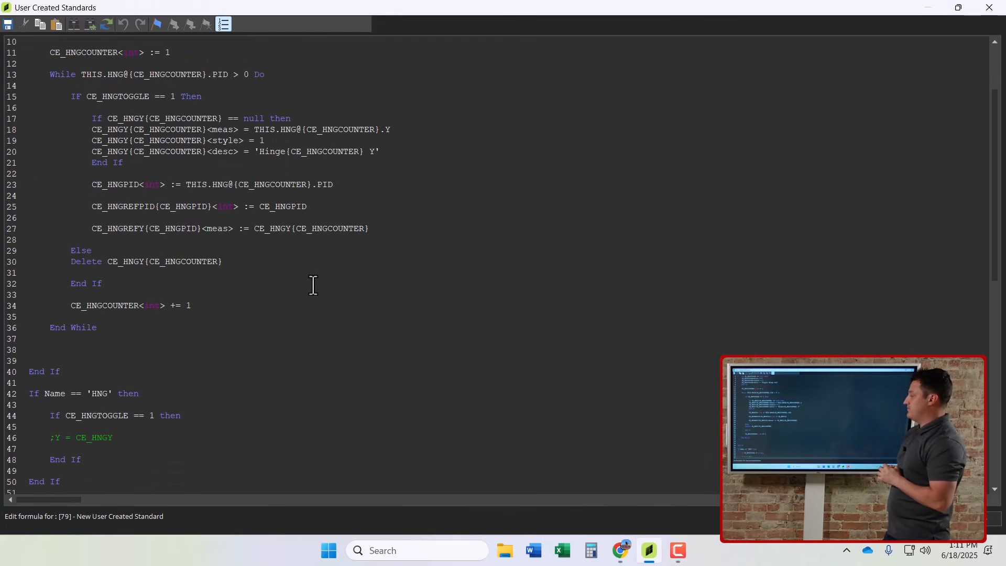
scroll(313, 285, down, 3)
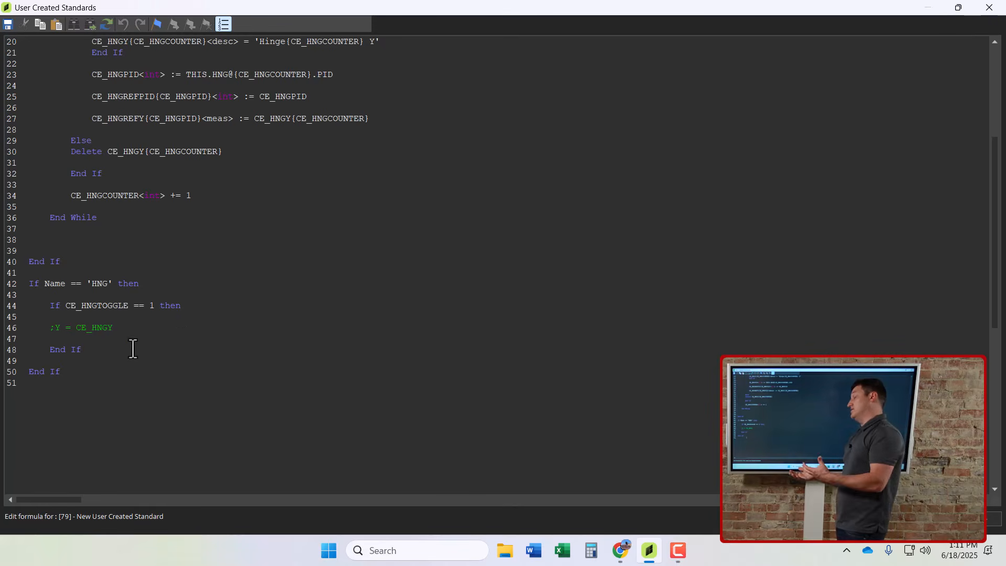
Add the parameter CE_HNGPID<int> on a new indented line under If CE_HNGTOGGLE == 1 in the HNG block.
click(189, 310)
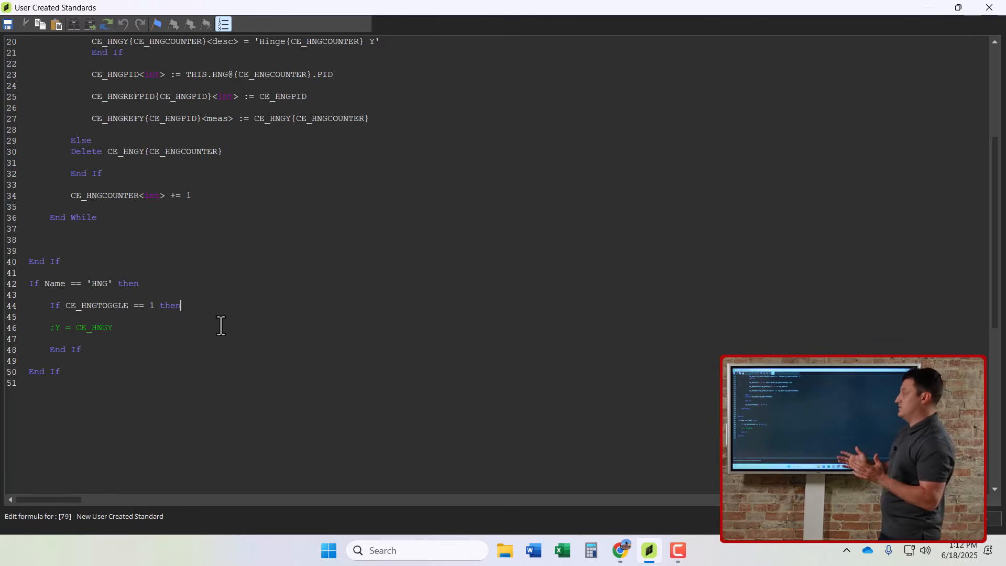
key(Return)
key(Return)
key(Tab)
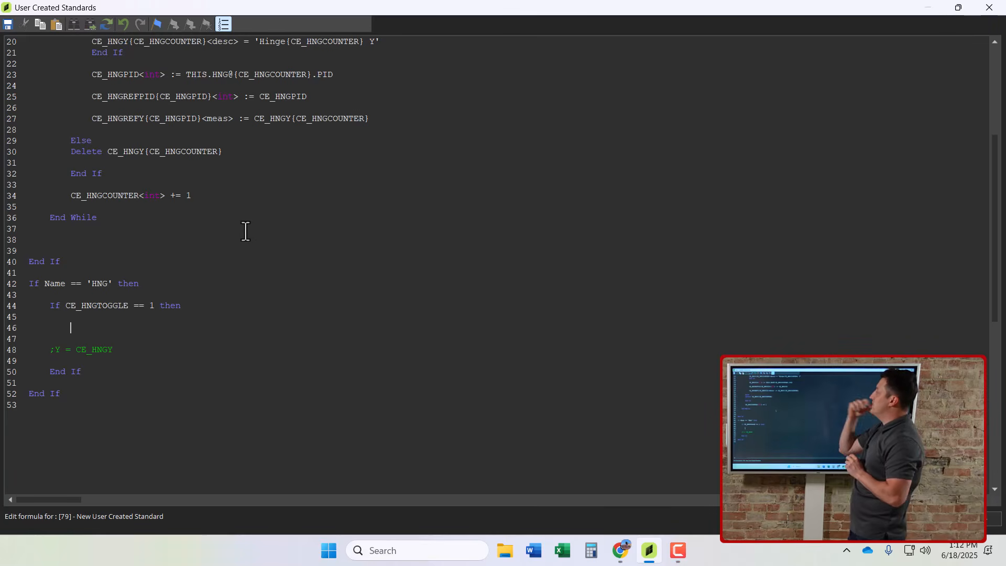
scroll(207, 231, up, 1)
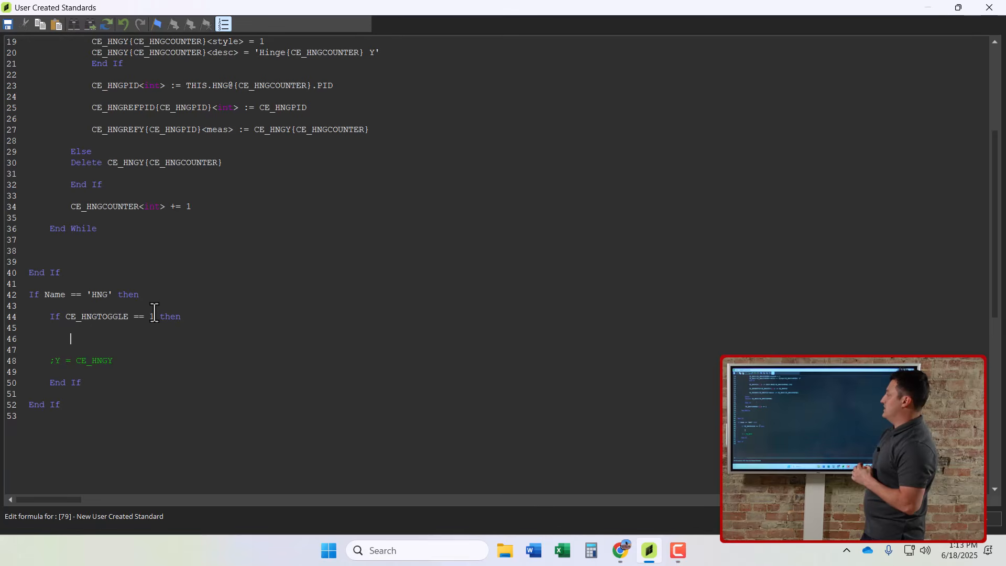
text(CE)
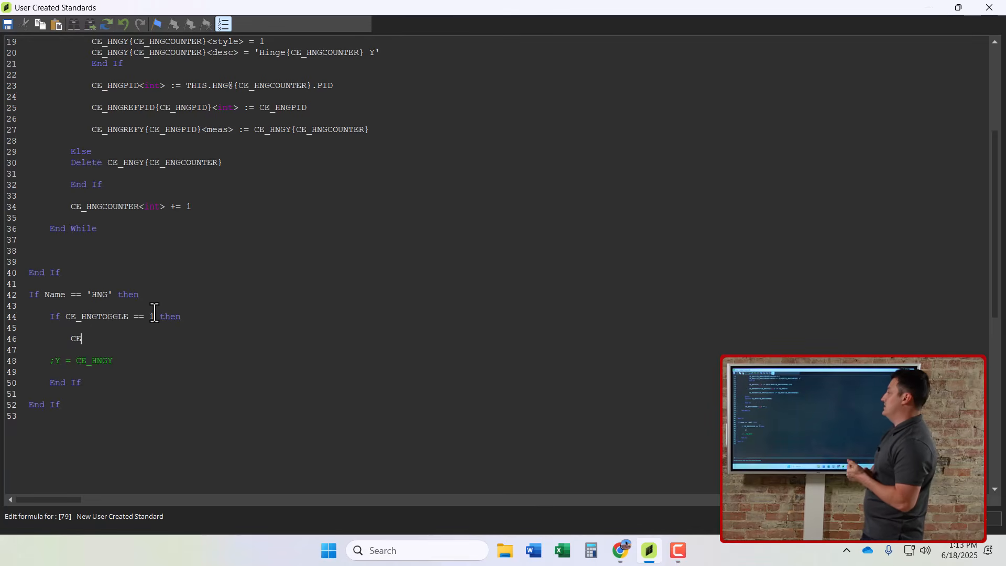
text(_HNG)
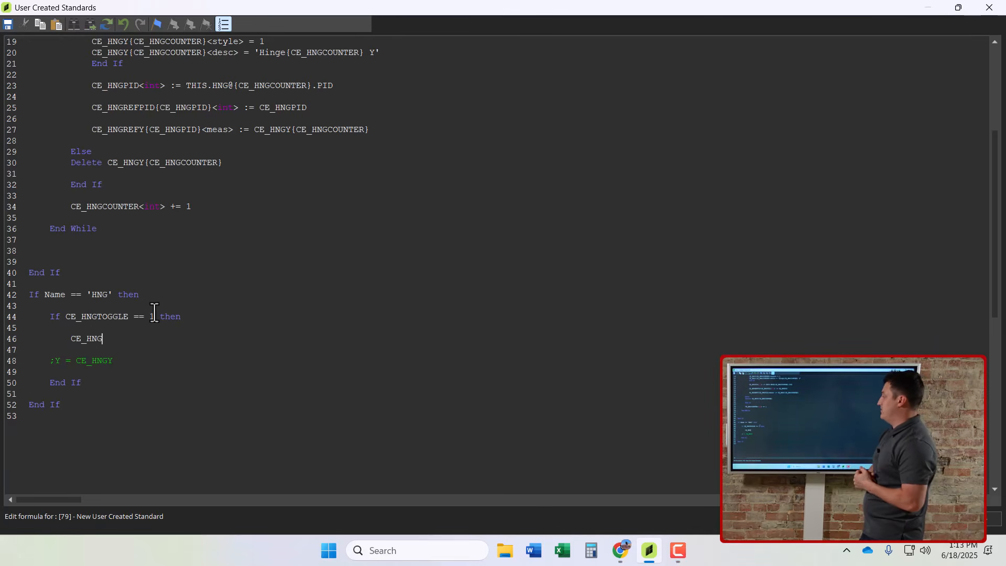
text(PID)
key(BackSpace)
text(<)
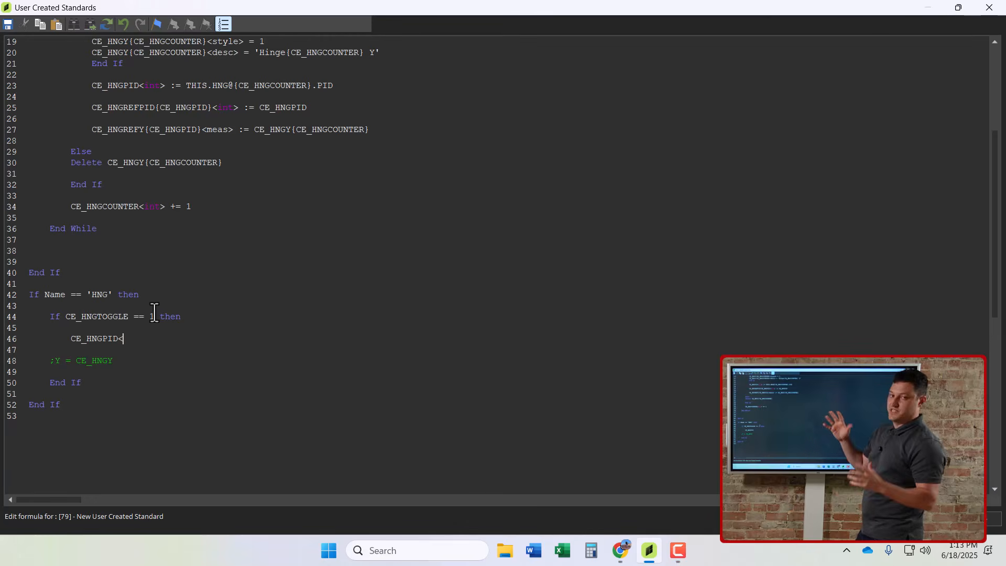
text(int> )
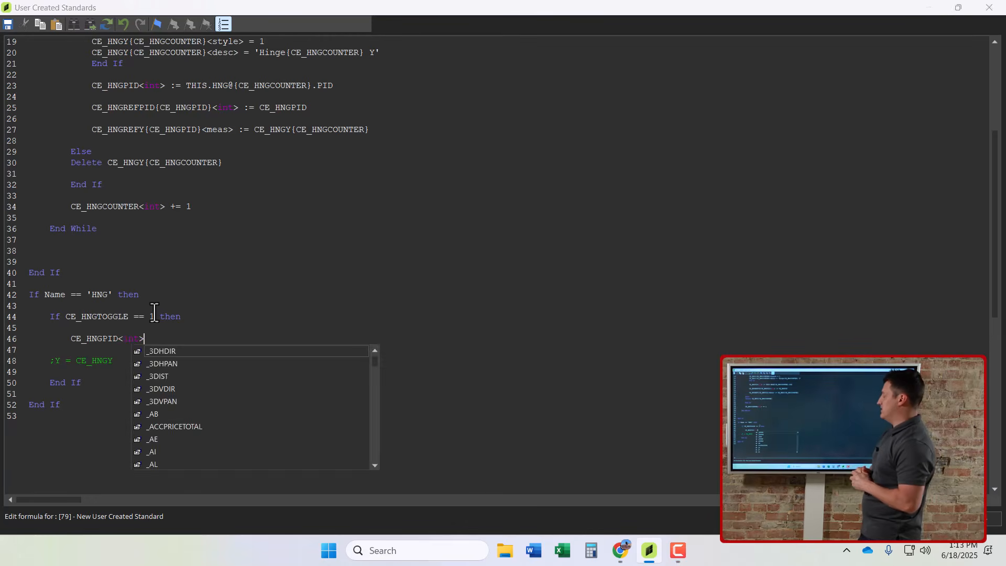
Set the HNG block's CE_HNGPID<int> equal to THIS.PID.
text(= )
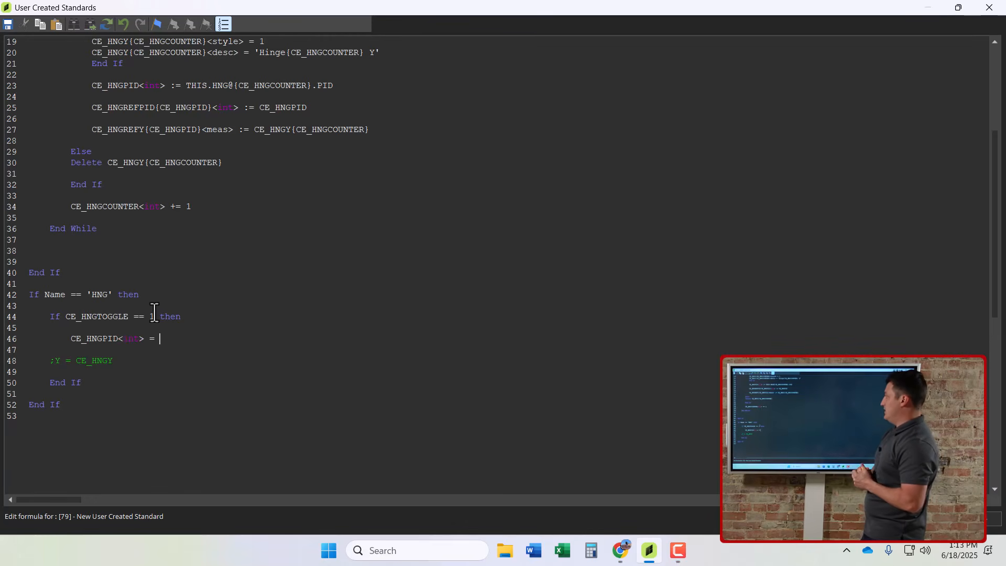
text(T)
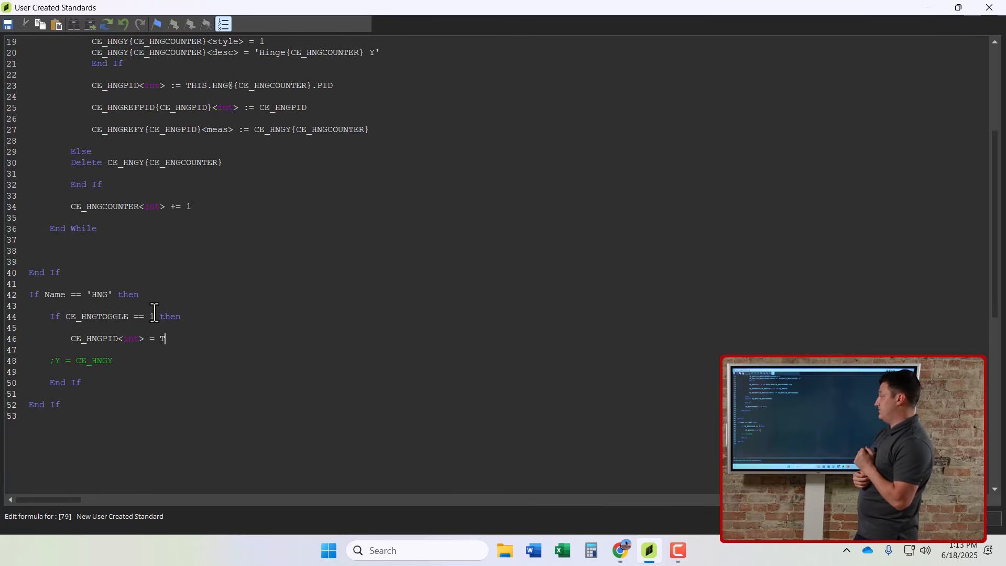
text(HIS.PID)
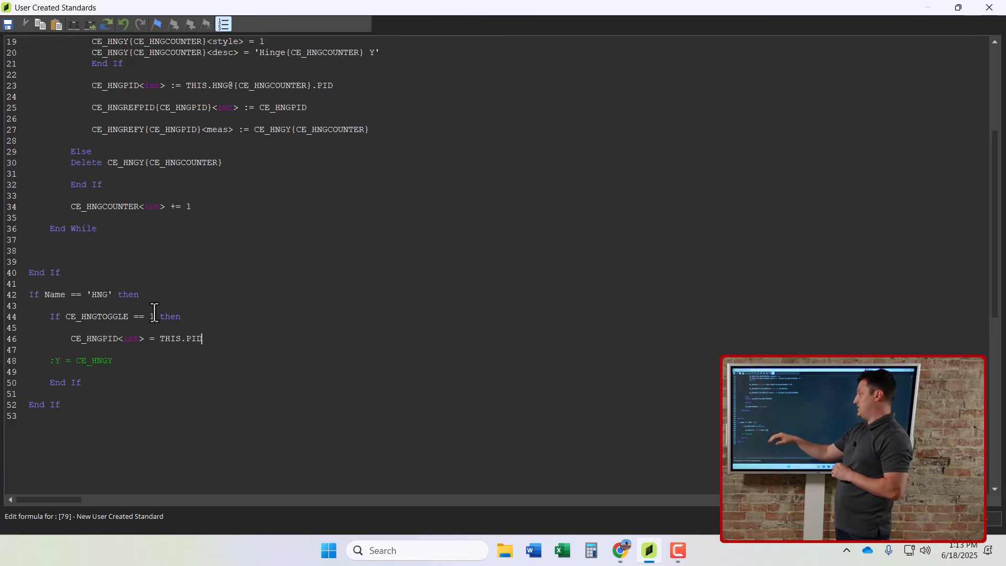
Begin a nested condition If THIS.PID == below the HNG block's CE_HNGPID assignment.
key(Return)
key(Return)
text(If )
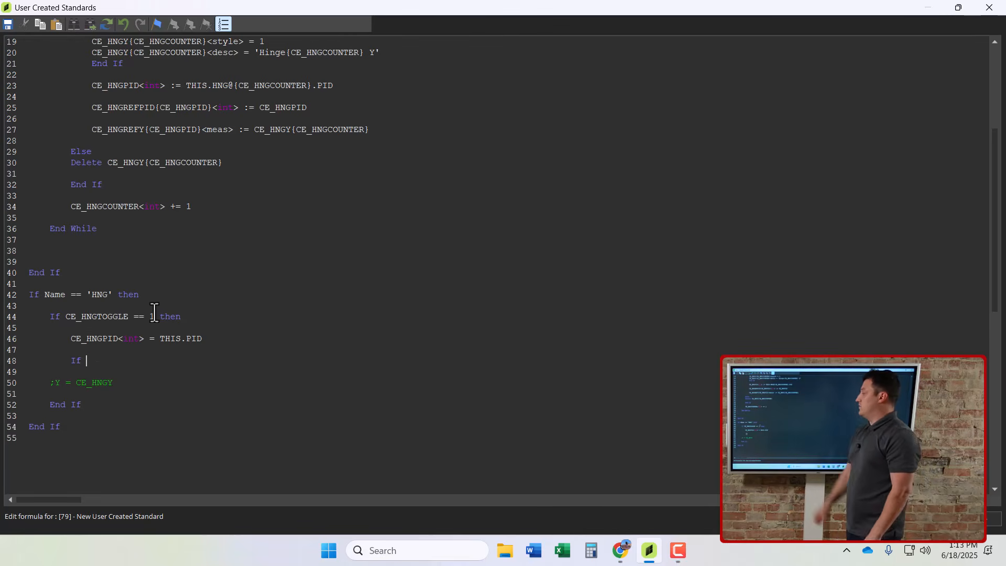
text(THIS.PID ==)
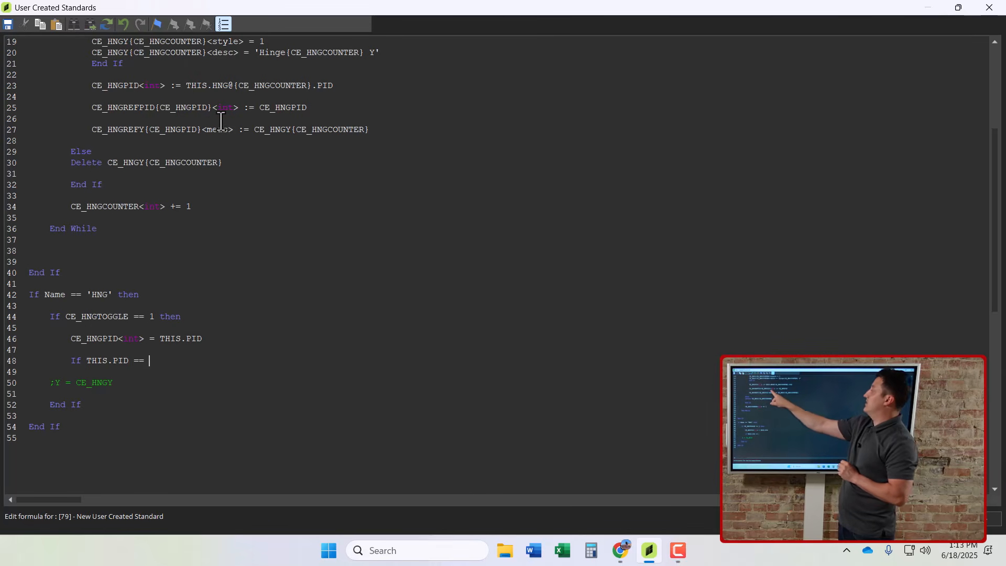
Complete the THIS.PID comparison with CE_HNGREFPID{CE_HNGPID}, reusing the parameter name from the door block.
drag(209, 109, 90, 107)
key(ctrl+c)
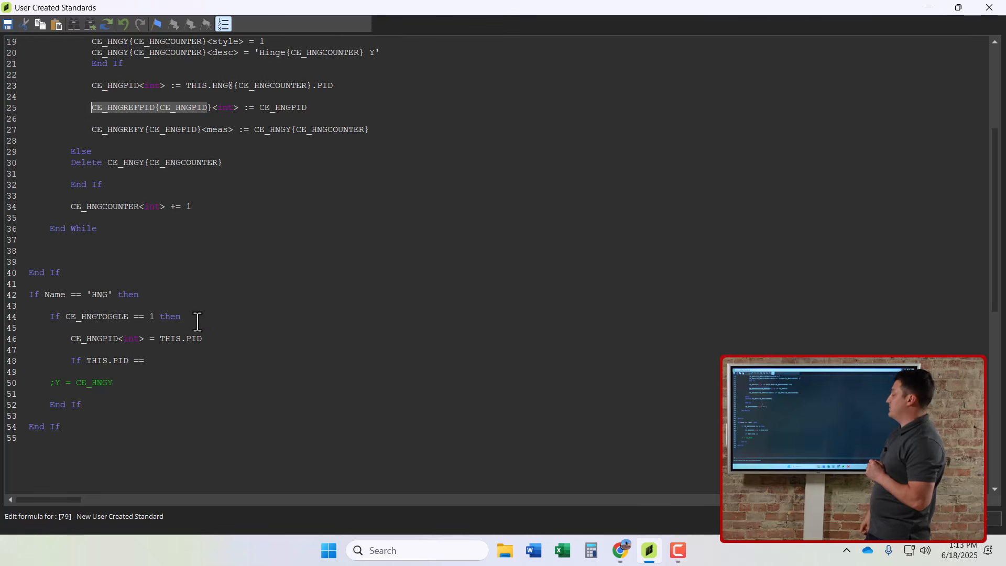
click(169, 351)
click(167, 362)
key(ctrl+v)
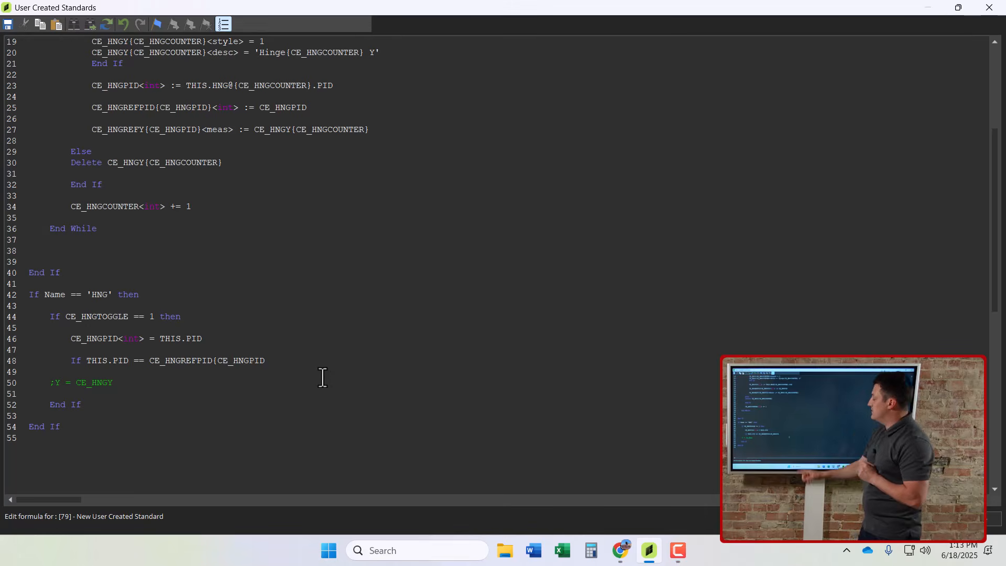
text(})
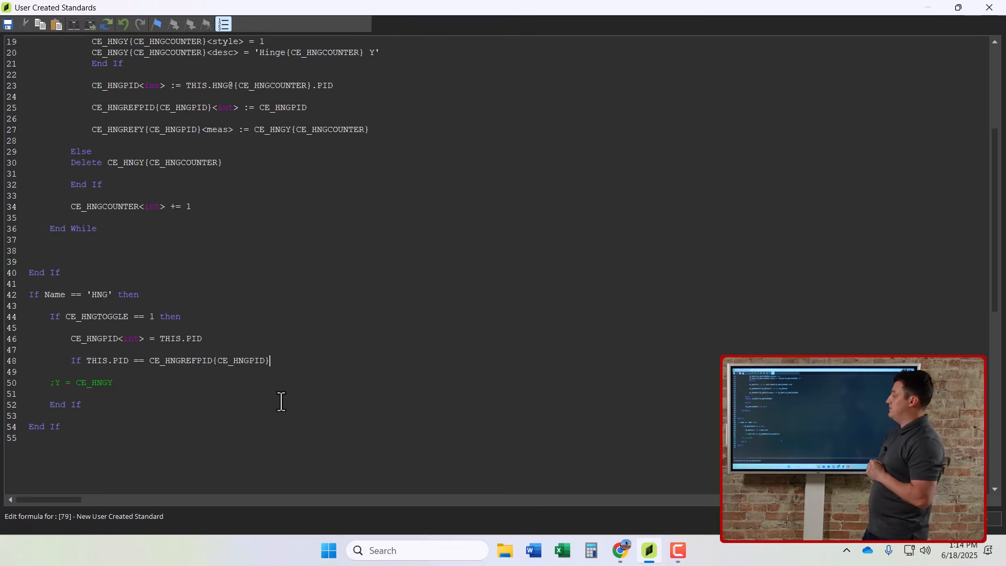
Finish the PID condition with then and an End If, and delete the ;Y = CE_HNGY comment below it.
key(Return)
key(Return)
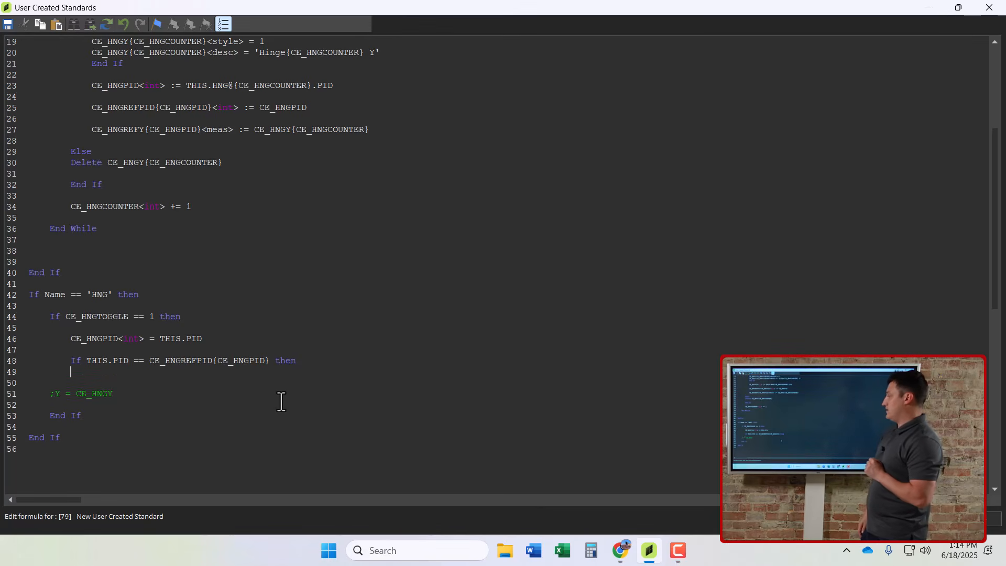
text(End If)
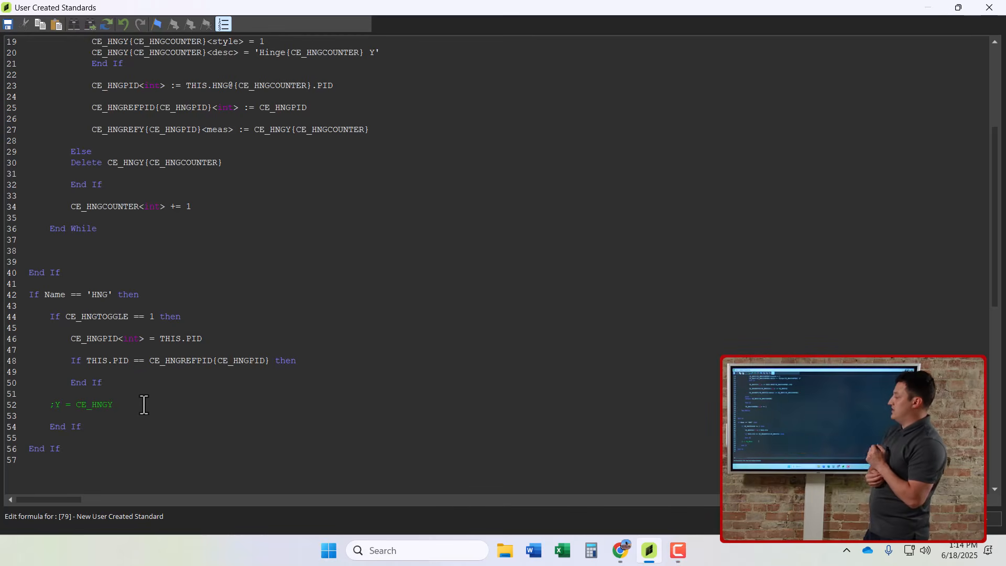
drag(113, 405, 46, 412)
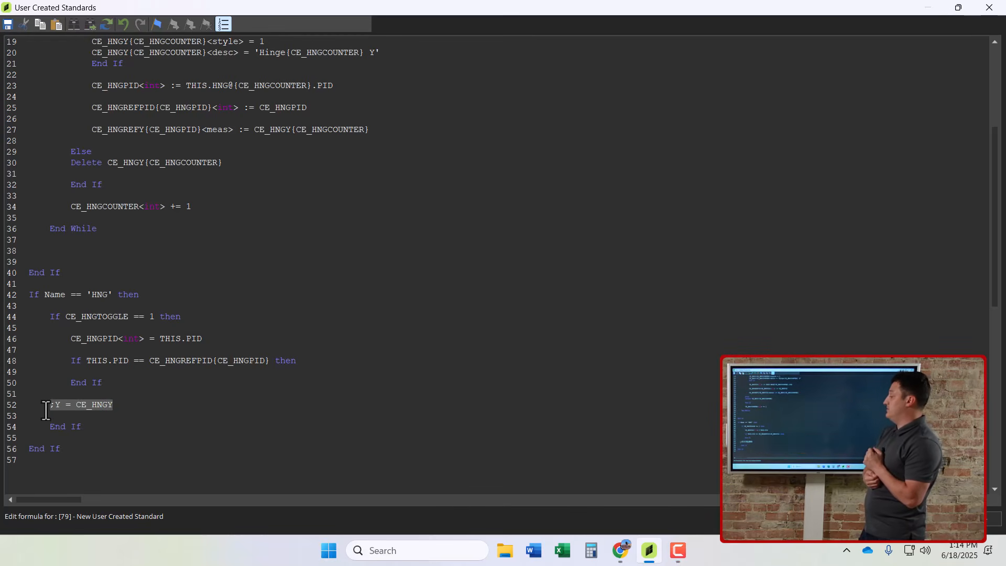
key(Delete)
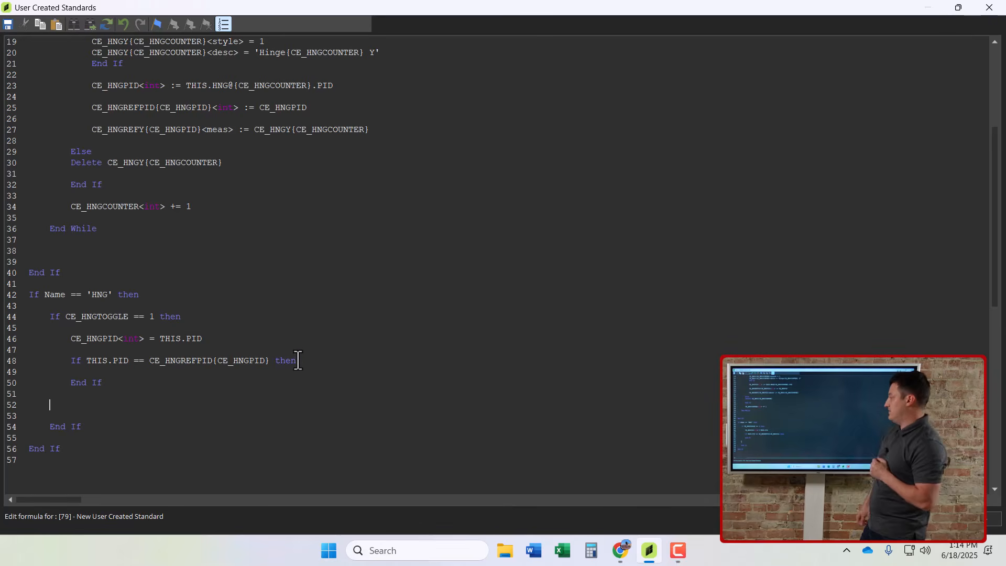
Place Y = CE_HNGY inside the HNG block's THIS.PID condition as an active line, removing its comment semicolon.
key(Return)
key(Return)
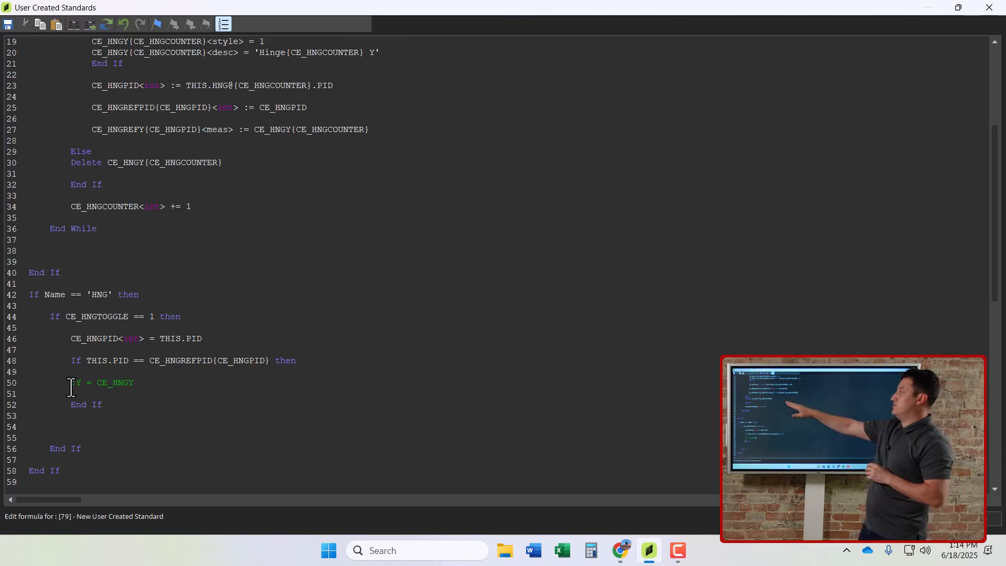
click(76, 386)
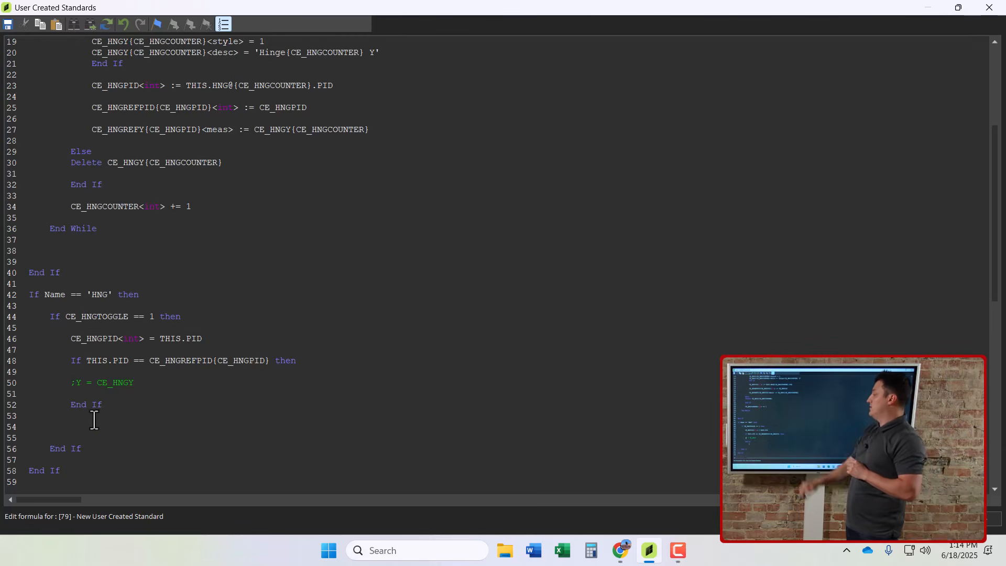
key(BackSpace)
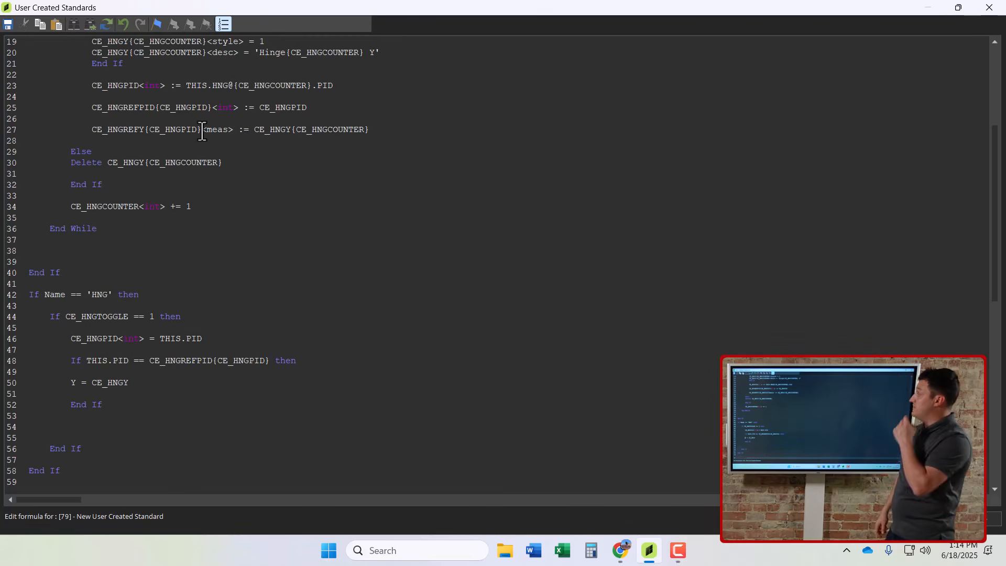
Replace CE_HNGY in the HNG block's Y assignment with CE_HNGREFY{CE_HNGPID}, reusing the parameter name from the door block.
drag(201, 129, 90, 131)
key(ctrl+c)
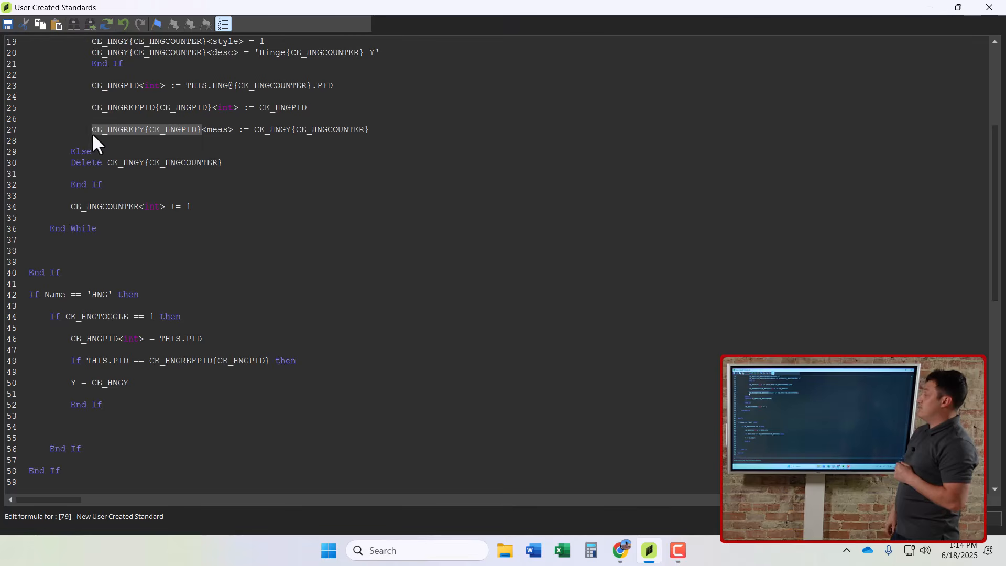
click(144, 382)
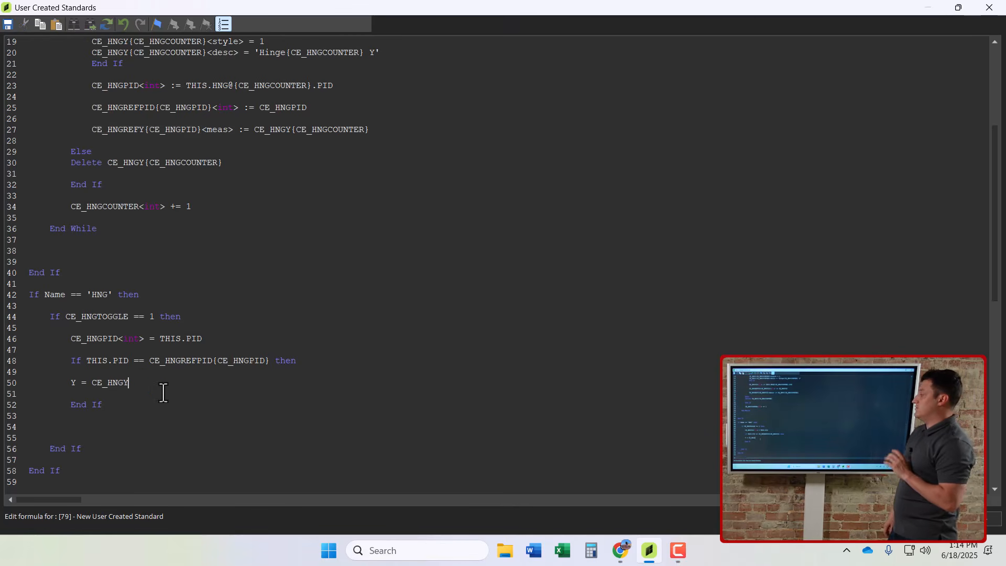
text(=)
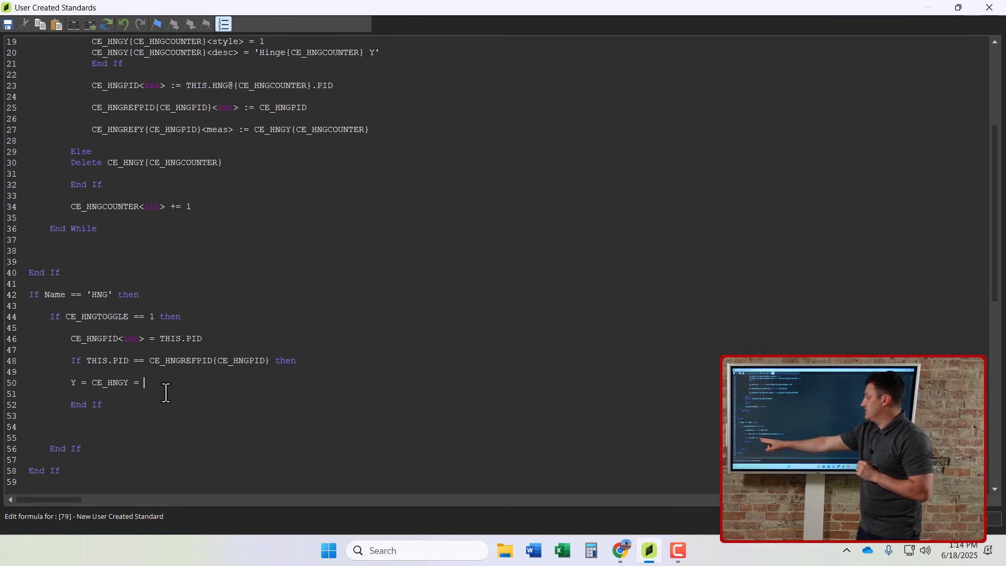
key(BackSpace)
key(BackSpace)
key(BackSpace)
key(BackSpace)
key(BackSpace)
key(BackSpace)
key(BackSpace)
key(BackSpace)
key(BackSpace)
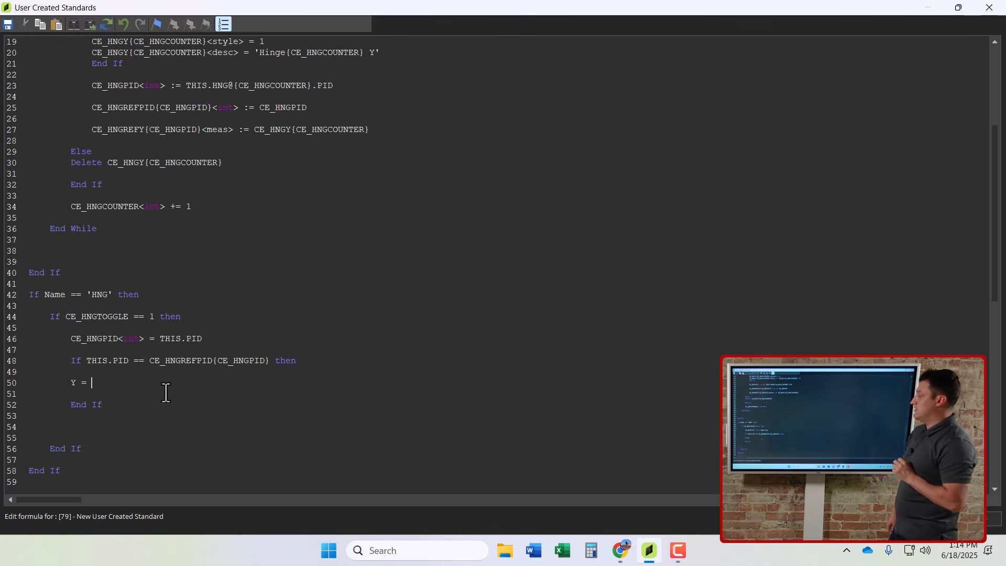
key(ctrl+v)
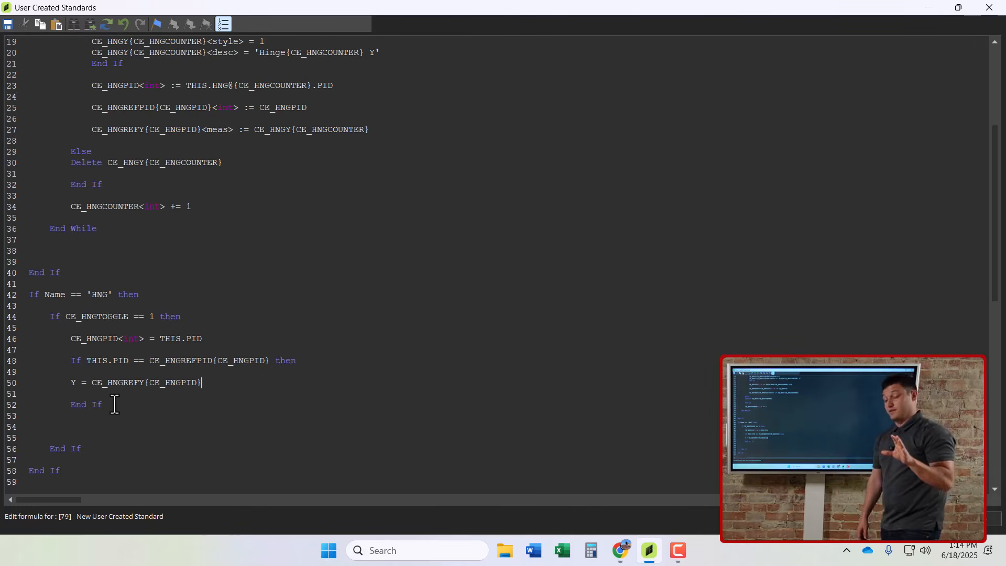
Close the script editor with the changes saved and return to the cabinet assembly.
click(989, 7)
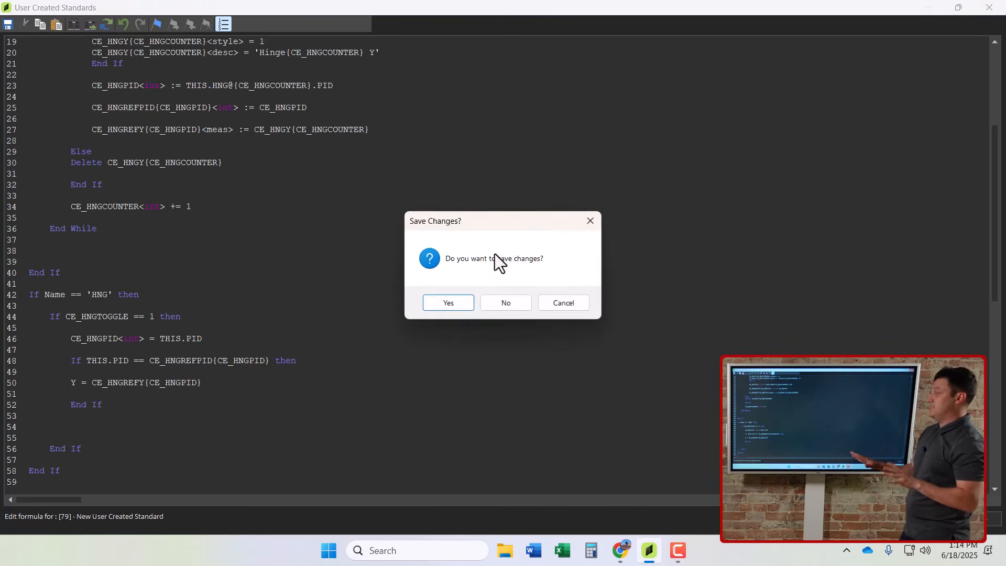
click(449, 303)
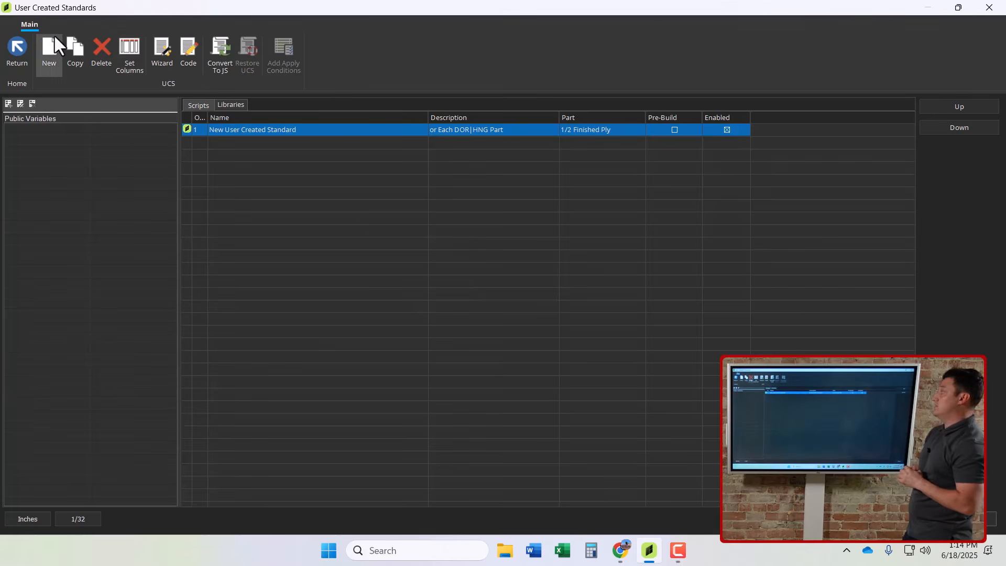
click(26, 49)
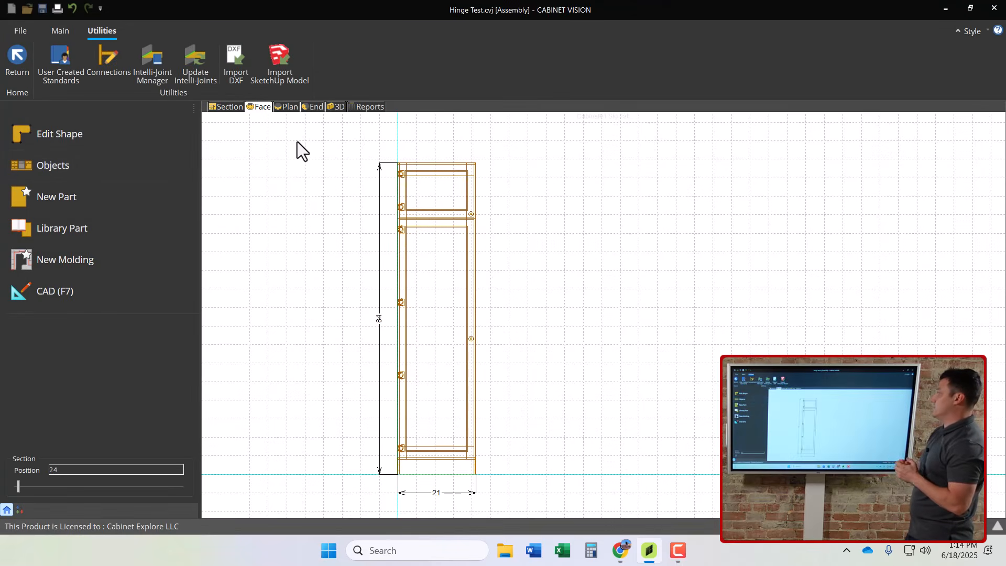
In the End view, set the lower door's Hinge3 Y to 55 and Hinge4 Y to 59.
click(314, 107)
scroll(445, 319, down, 2)
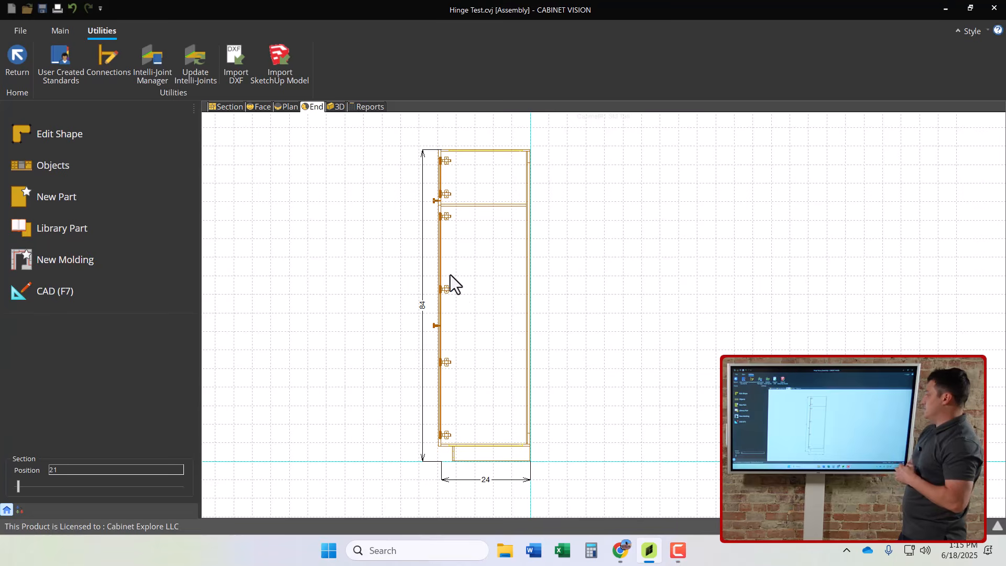
click(438, 269)
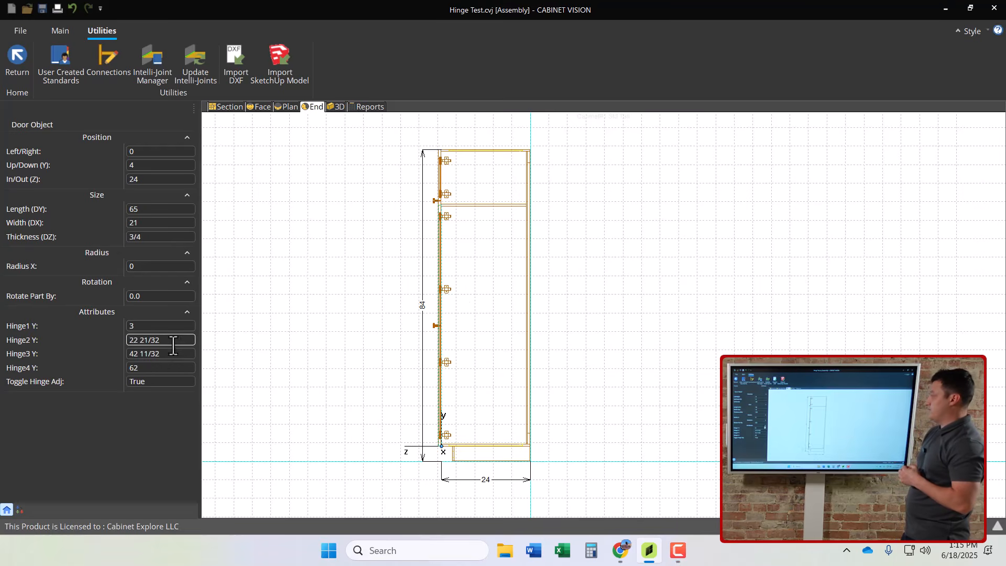
click(148, 352)
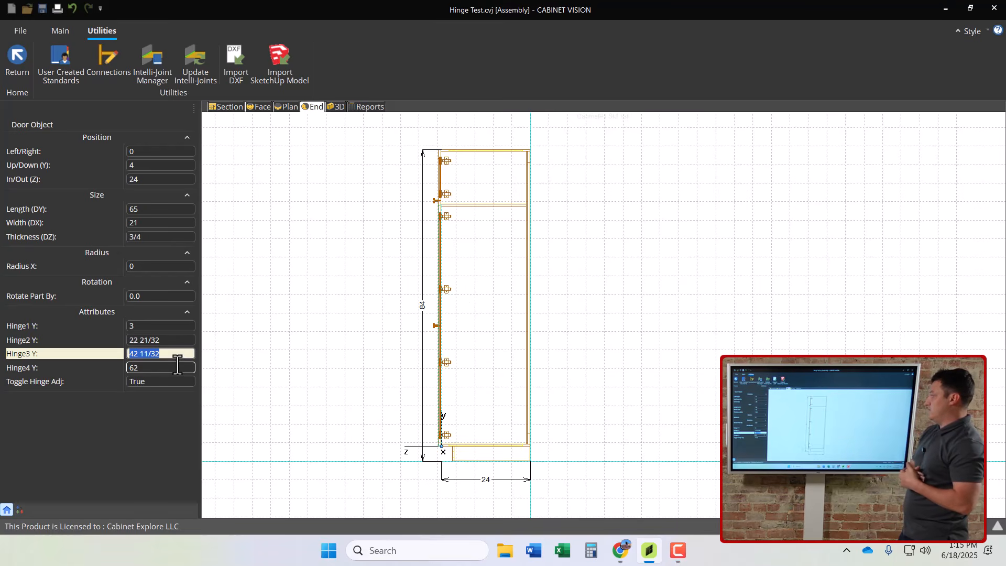
text(55)
key(Return)
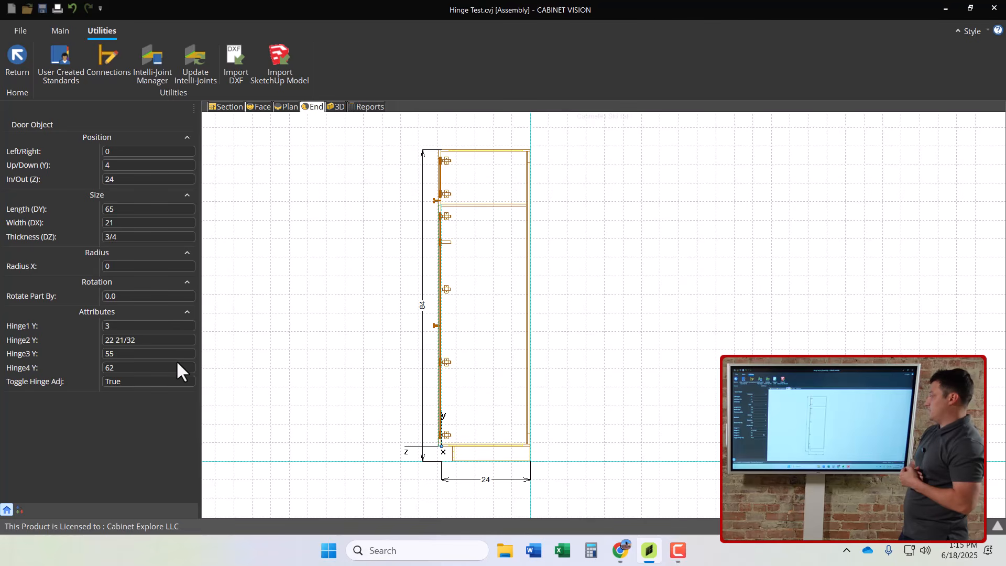
click(173, 368)
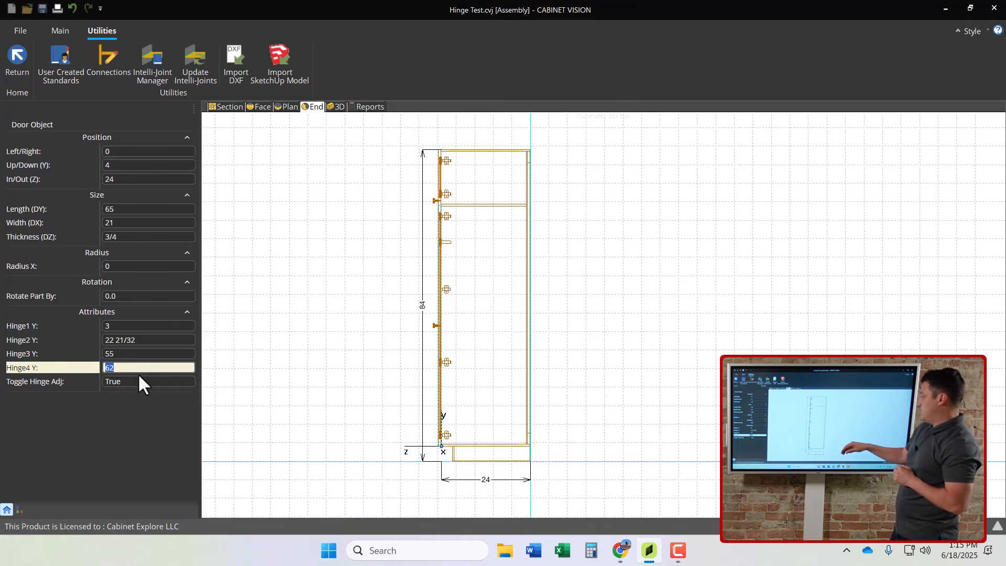
text(59)
key(Return)
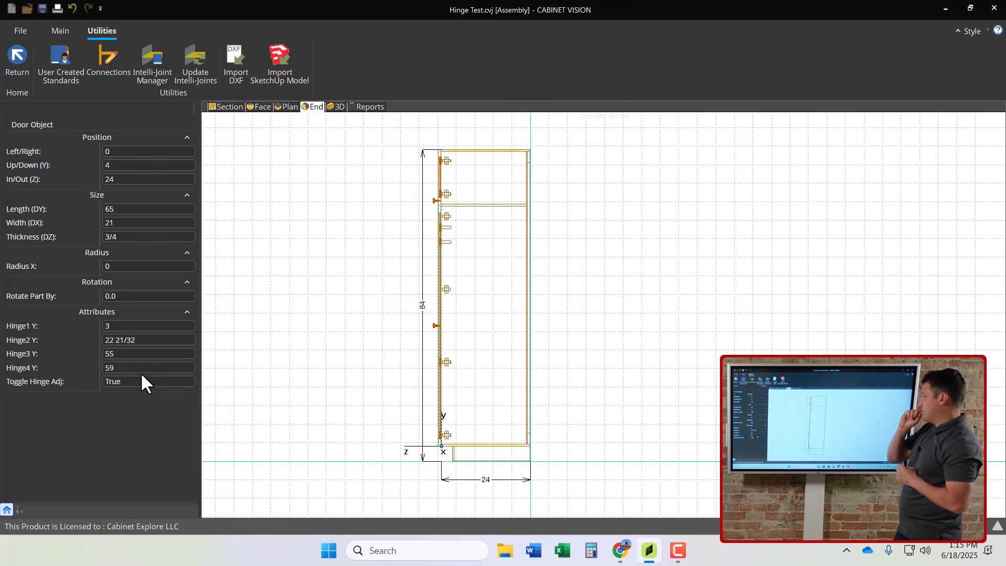
Examine the moved hinges and the hinge plates near the upper end of the lower door.
scroll(472, 438, up, 2)
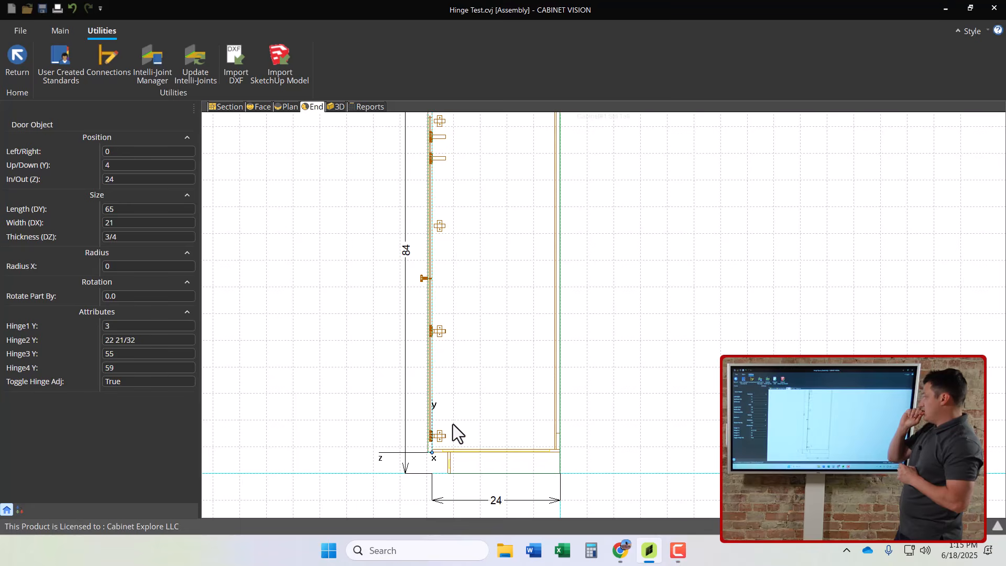
scroll(439, 426, down, 2)
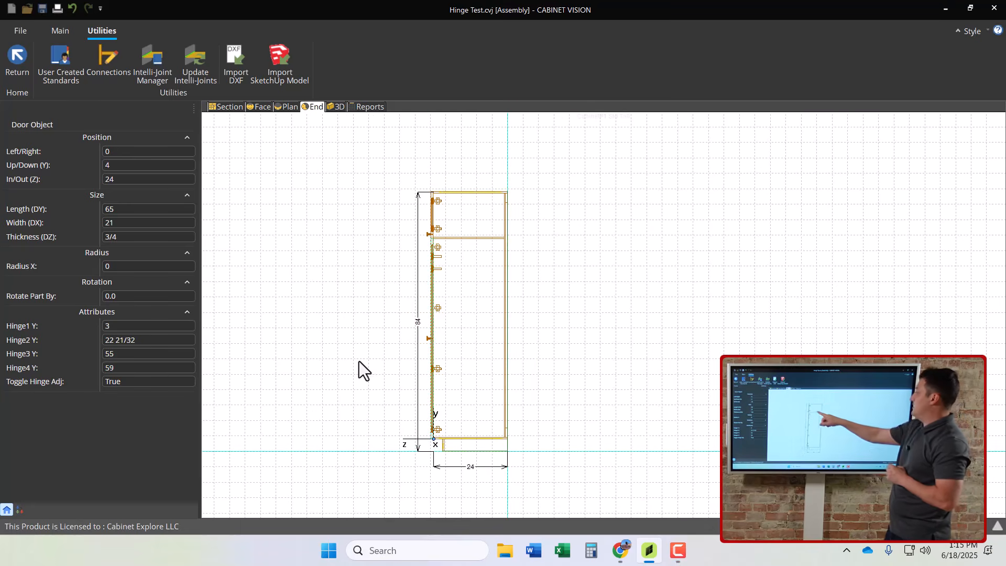
scroll(424, 246, up, 1)
scroll(438, 245, up, 1)
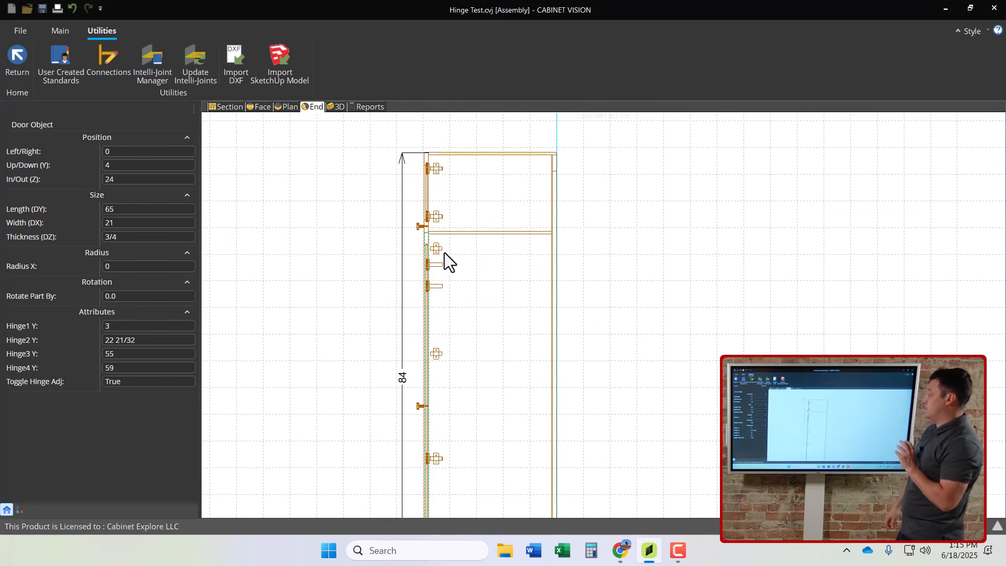
click(368, 287)
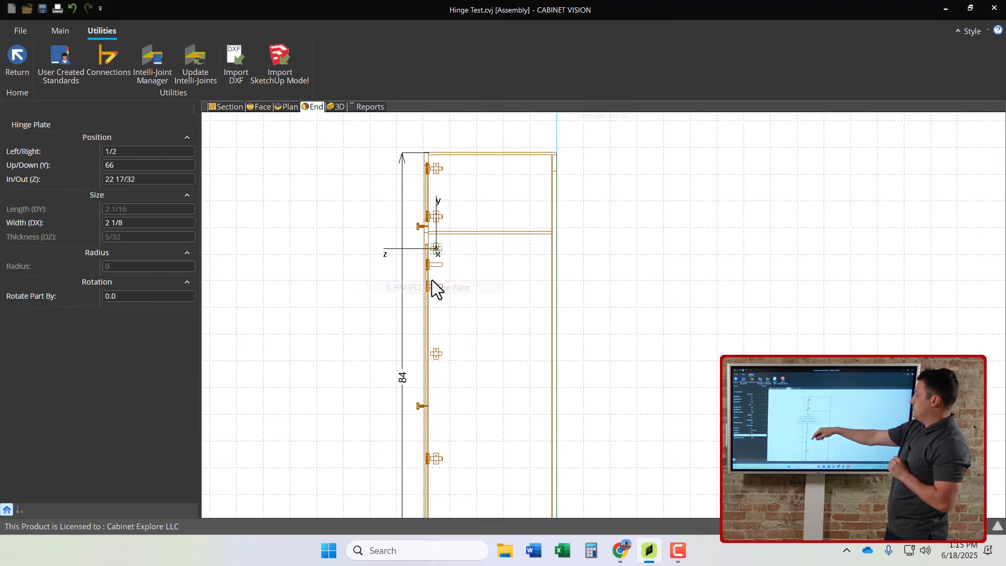
click(436, 265)
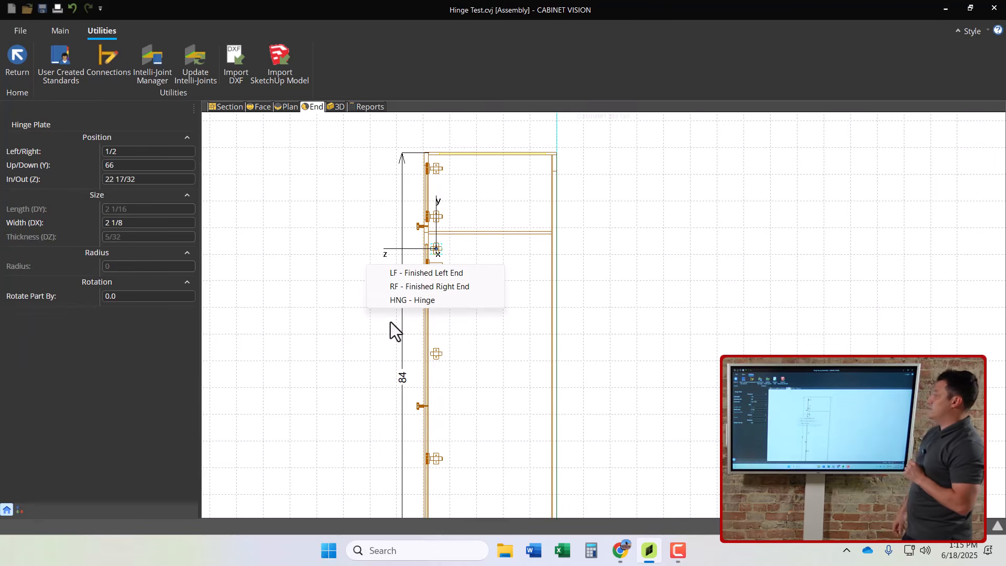
click(391, 322)
click(436, 288)
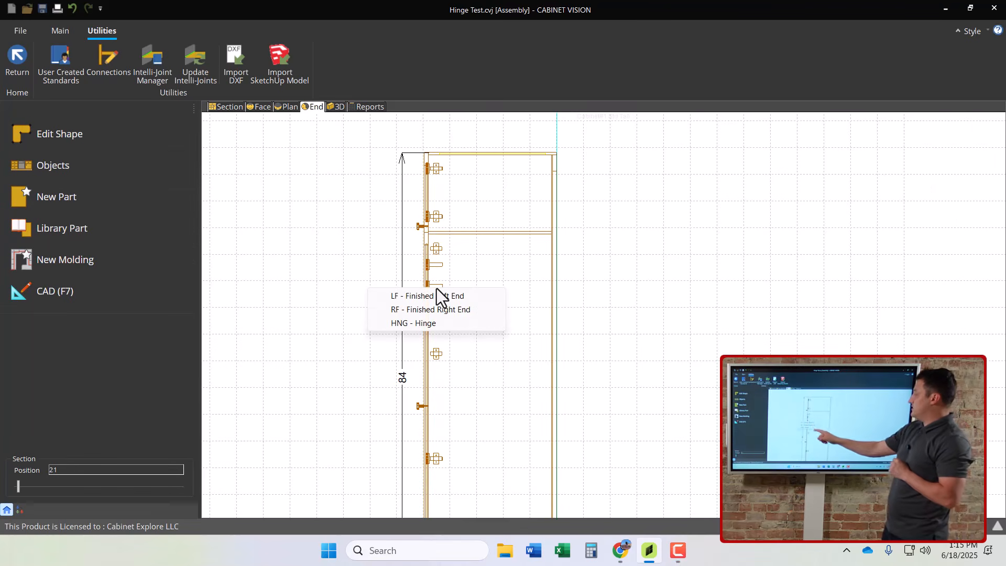
scroll(351, 234, down, 1)
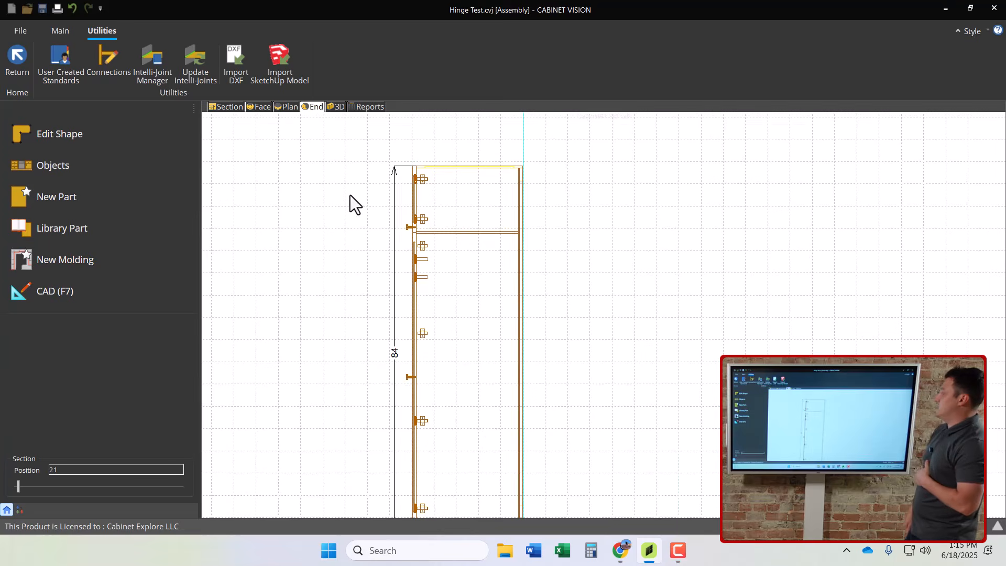
Switch the lower door's Toggle Hinge Adj attribute to False and back to True to reset its hinge positions.
click(415, 296)
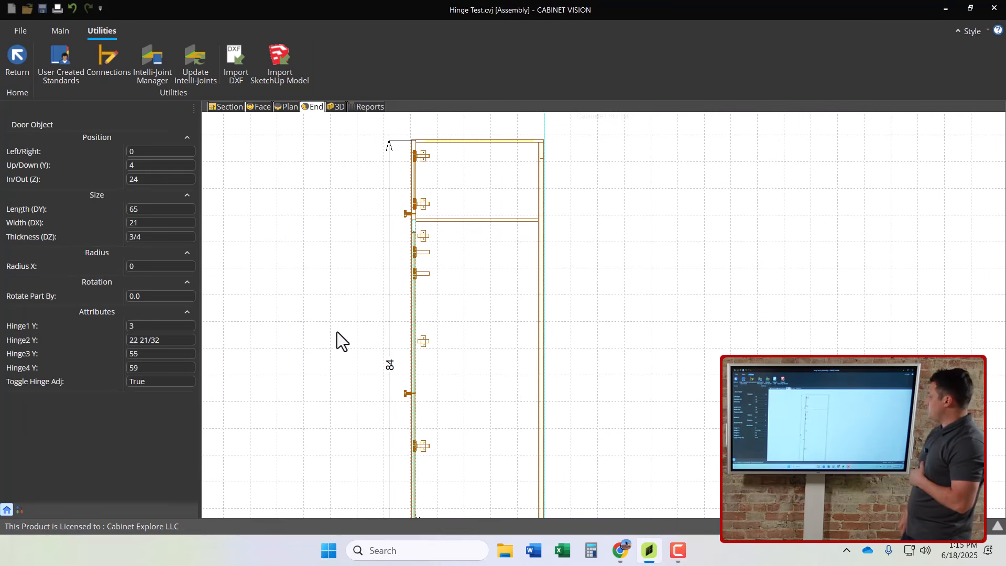
click(165, 355)
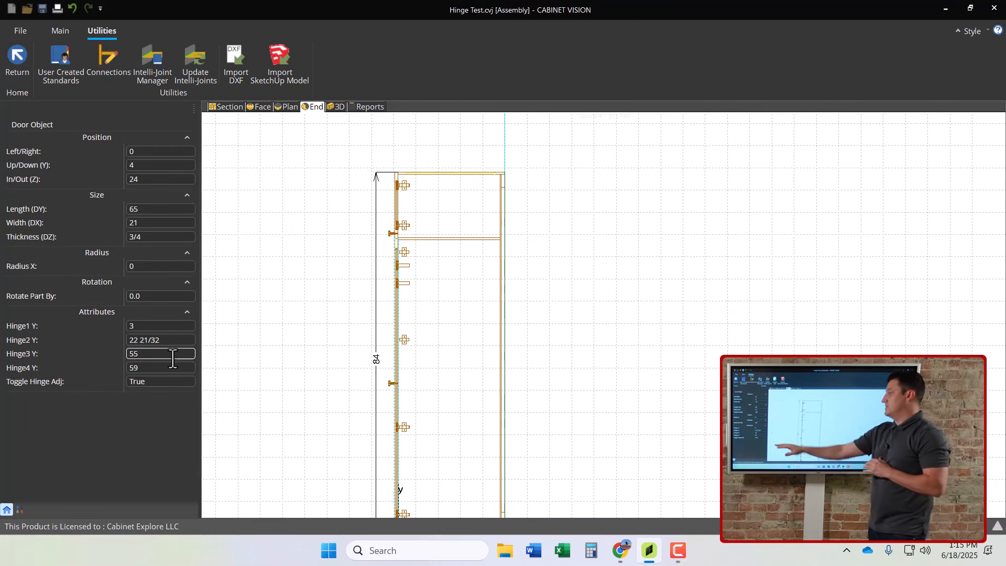
double_click(157, 383)
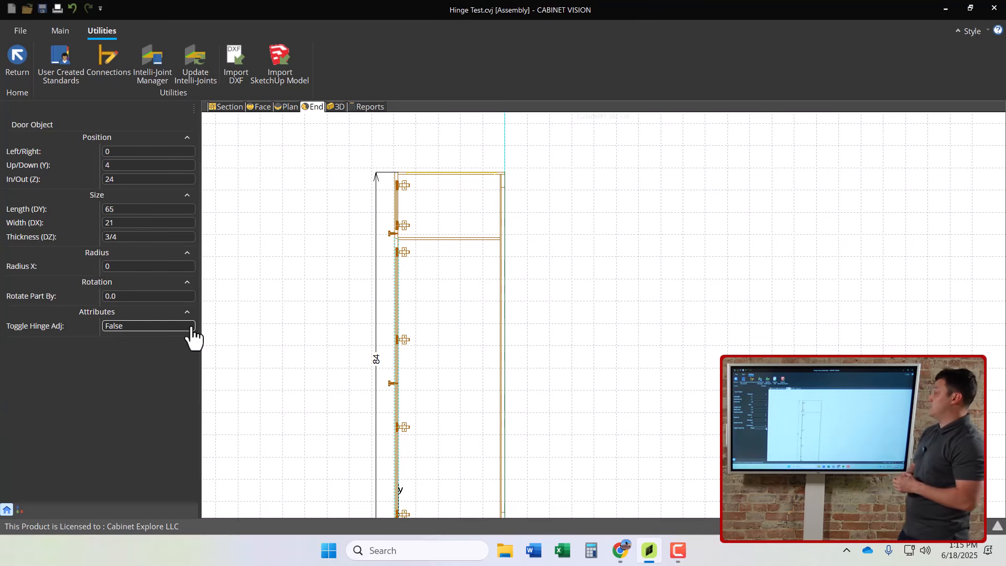
click(190, 336)
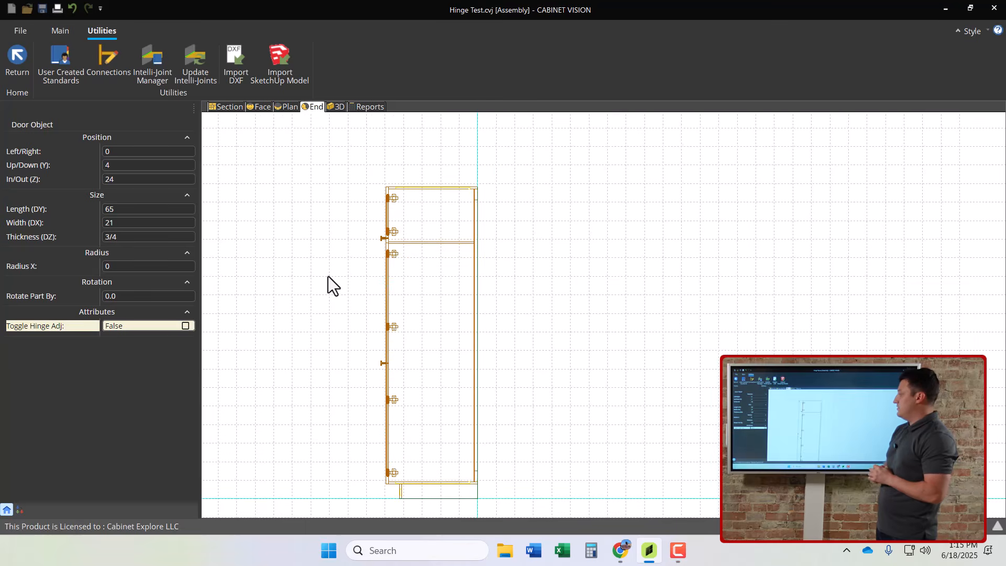
click(185, 326)
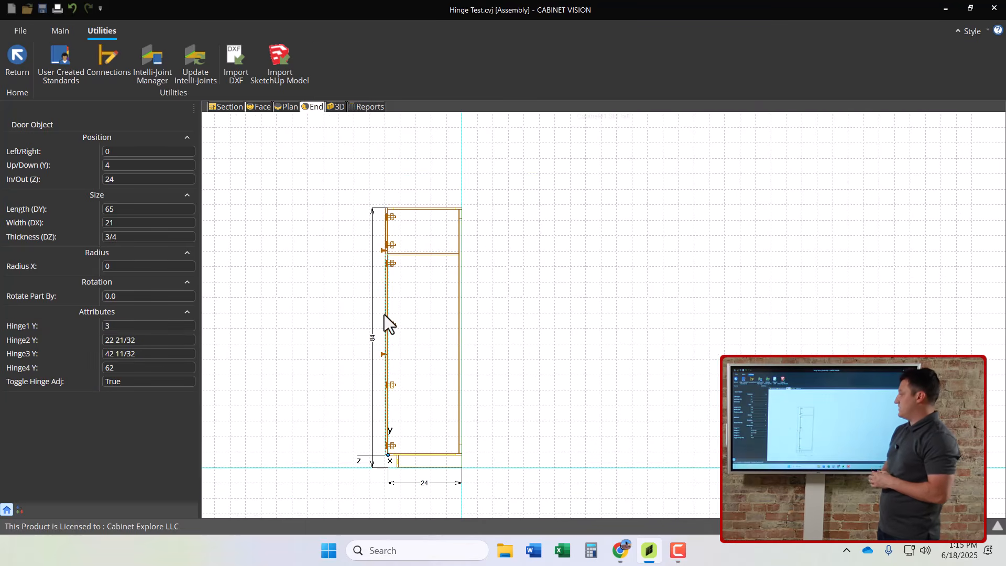
Test the lower door's Hinge3 Y at 10, switch Toggle Hinge Adj to False, and deselect the door.
click(149, 357)
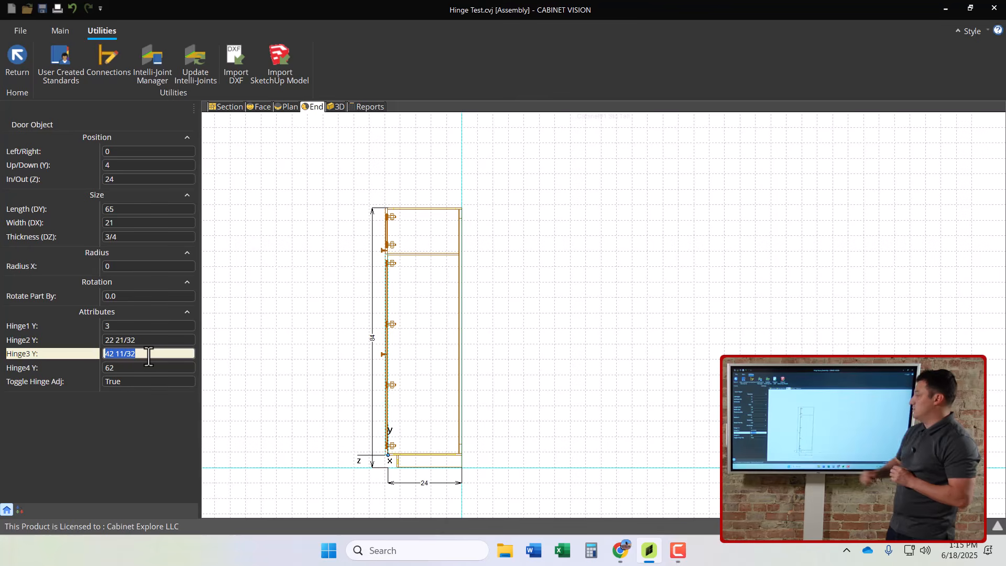
text(10)
key(Return)
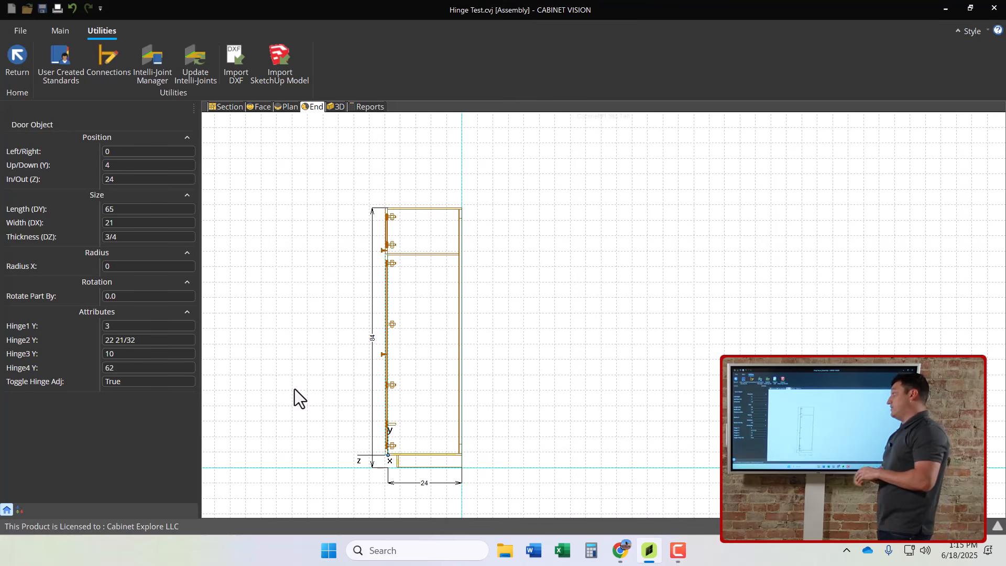
click(181, 382)
click(184, 381)
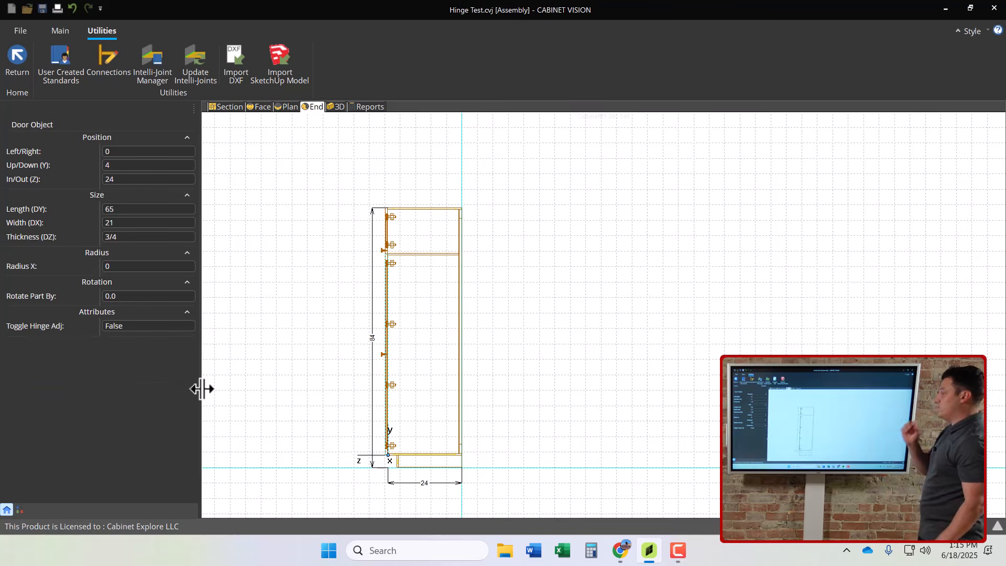
click(252, 343)
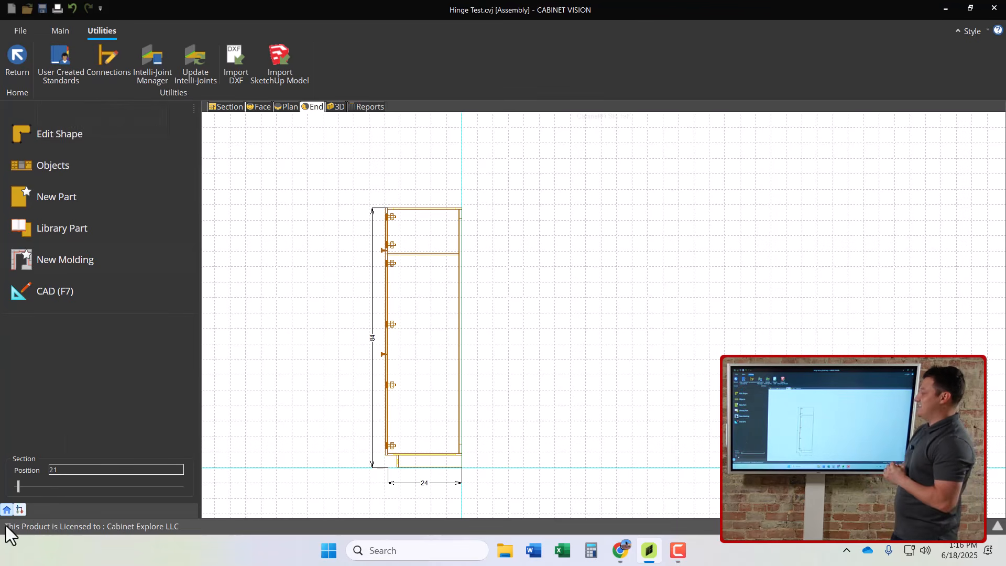
Show the object tree and check the PID of the lower door's third hinge plate.
click(20, 508)
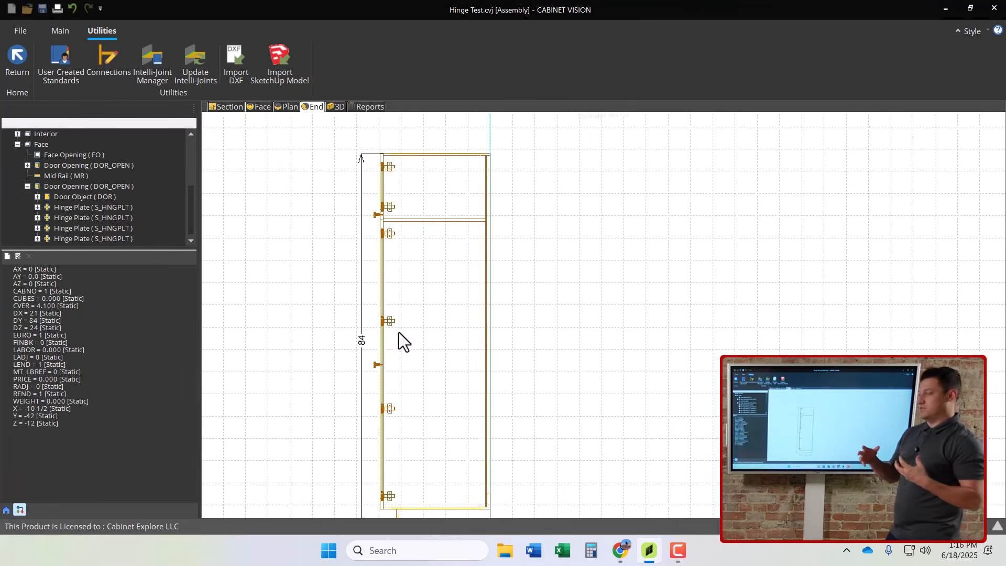
scroll(398, 331, up, 3)
click(382, 300)
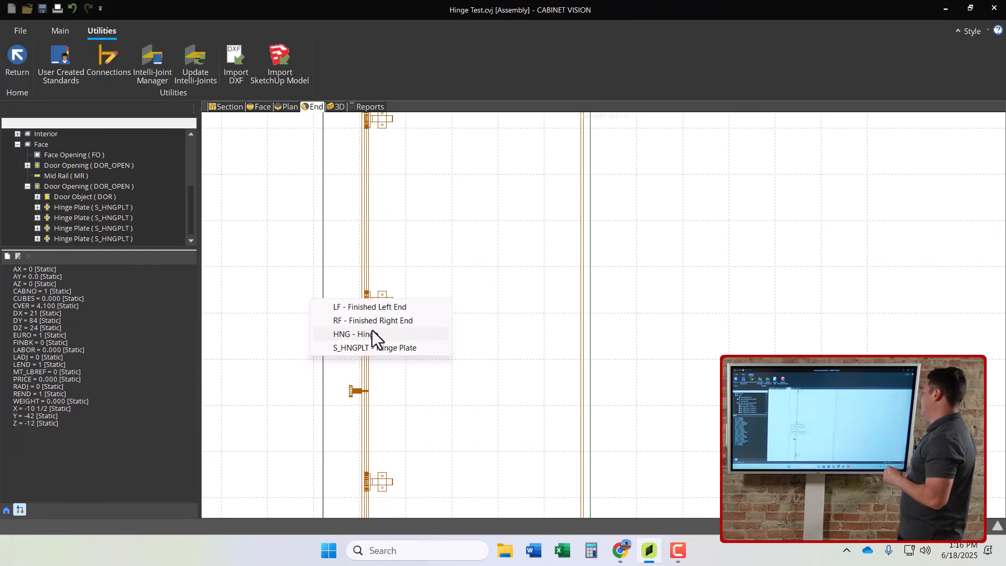
click(371, 345)
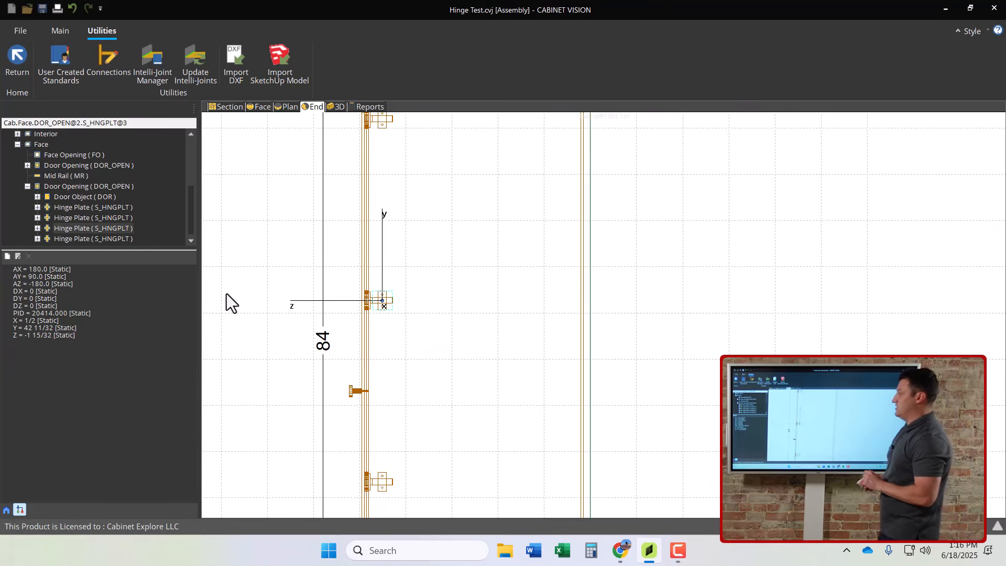
click(54, 313)
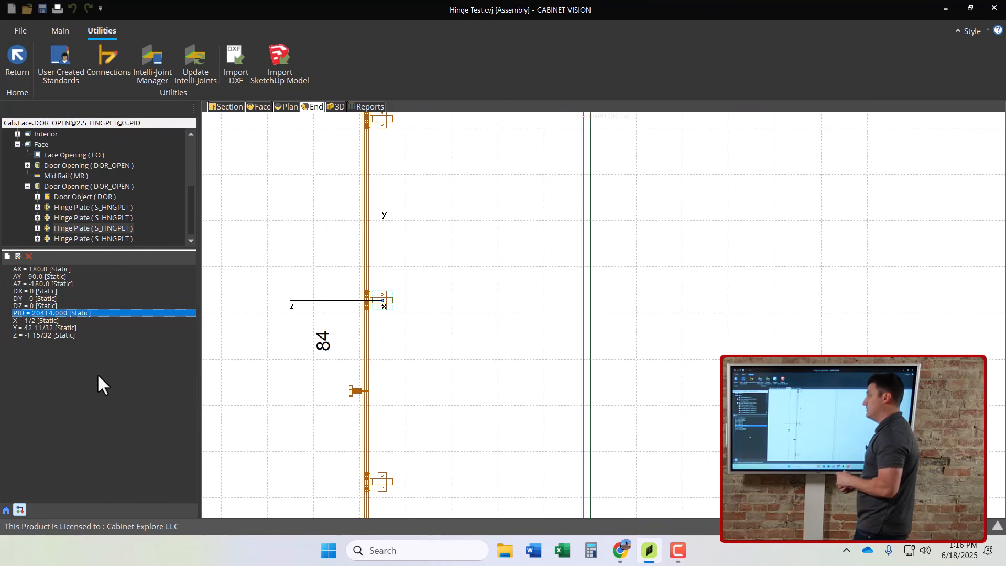
Compare the PID of the lower door's third hinge with the PID of its matching hinge plate.
click(256, 330)
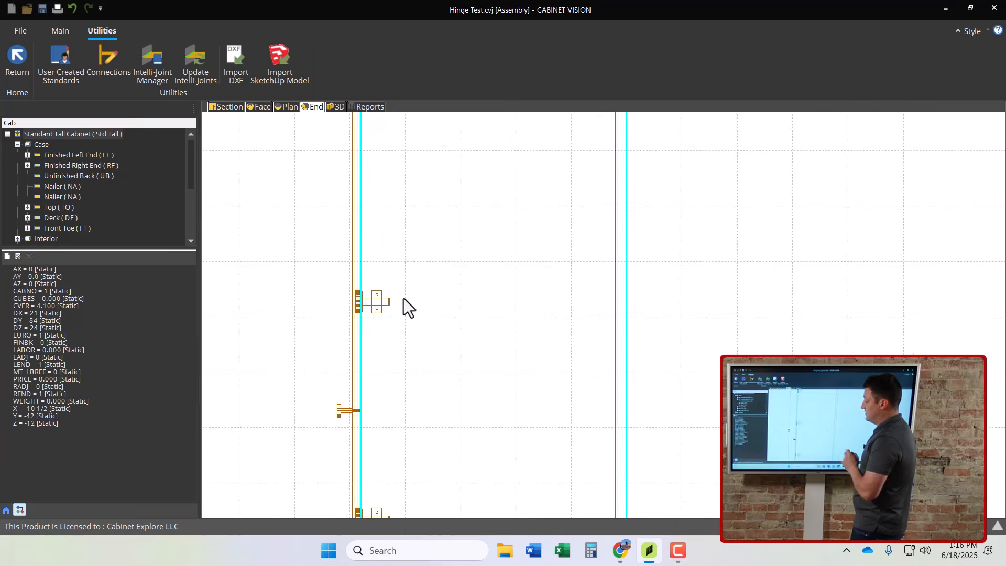
click(383, 302)
click(364, 334)
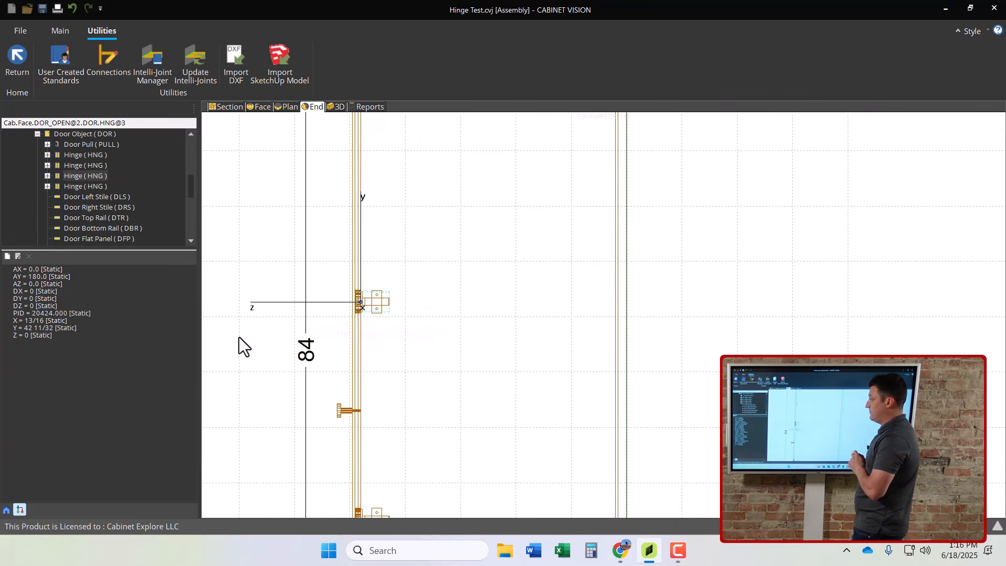
click(61, 314)
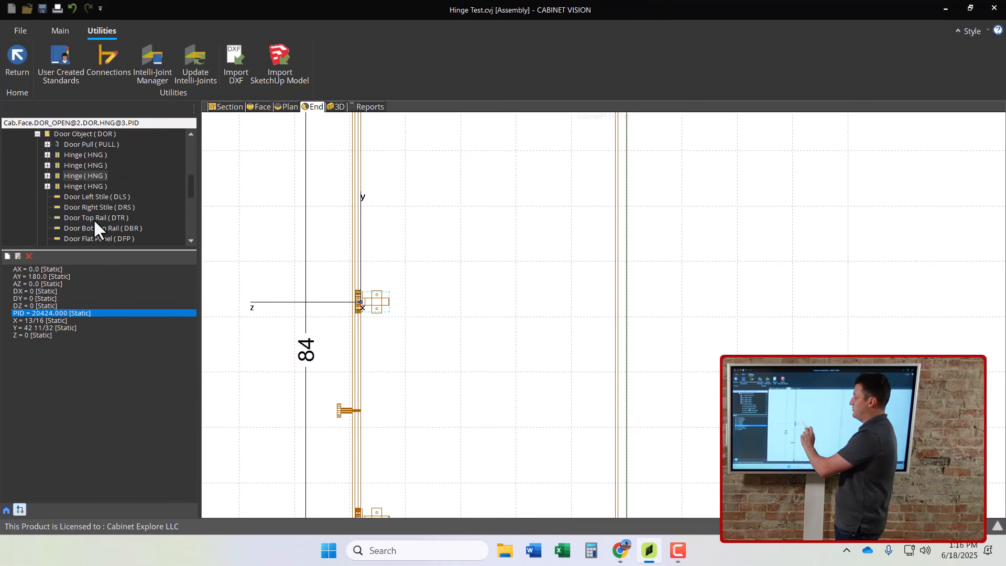
click(334, 325)
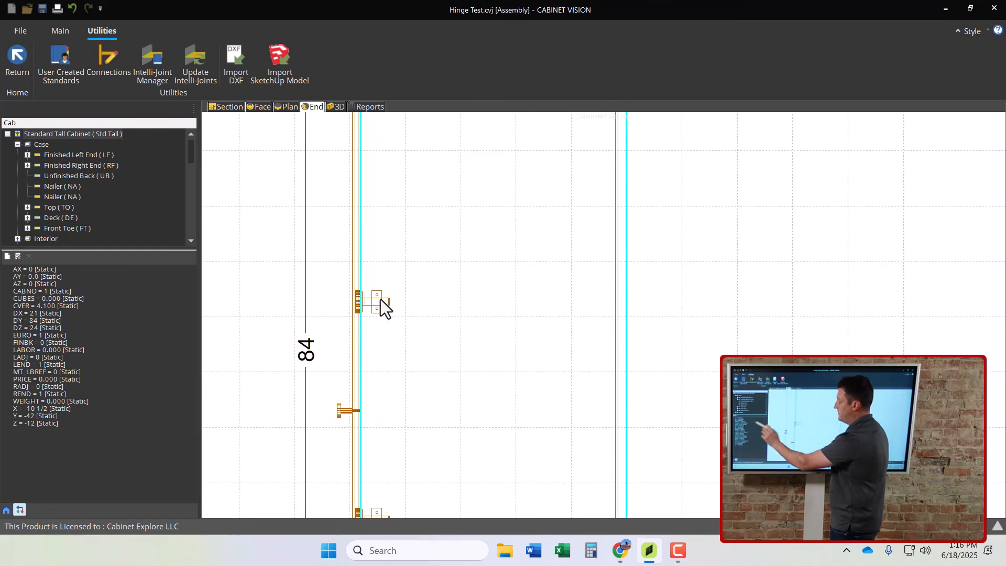
click(381, 299)
click(369, 346)
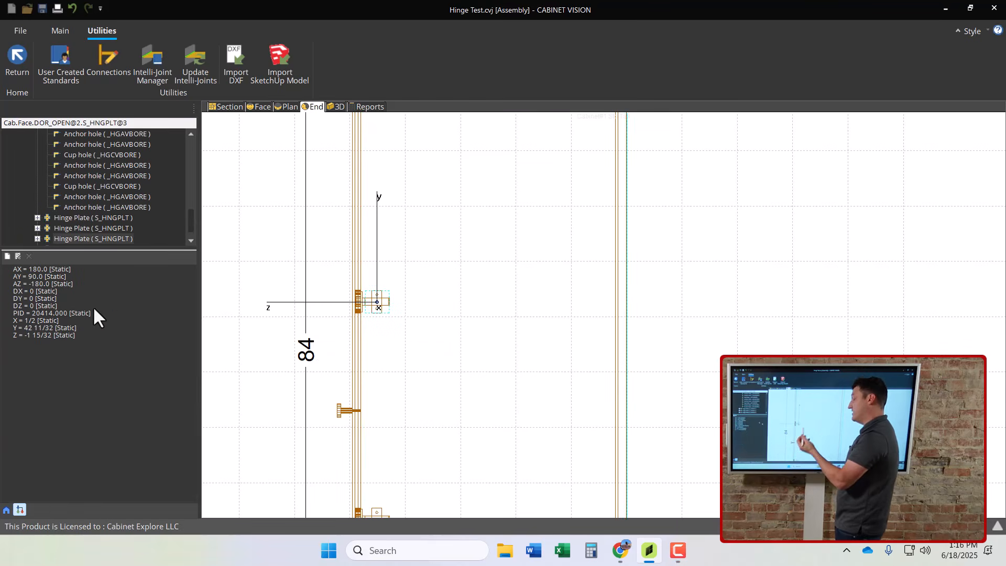
click(61, 314)
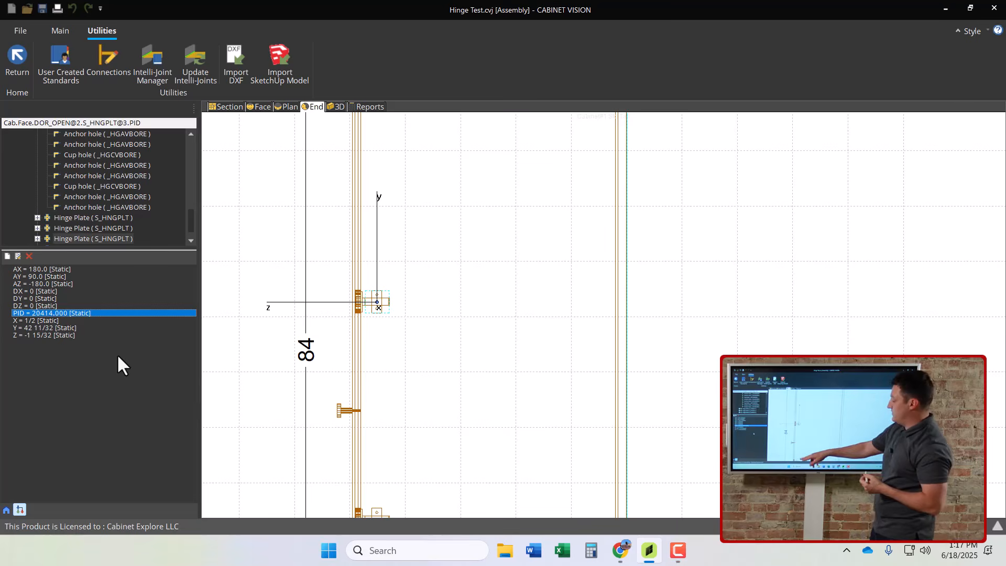
Inspect the PID and Y attributes of the lower door's second hinge plate, below the door pull.
scroll(296, 346, down, 2)
scroll(348, 472, up, 4)
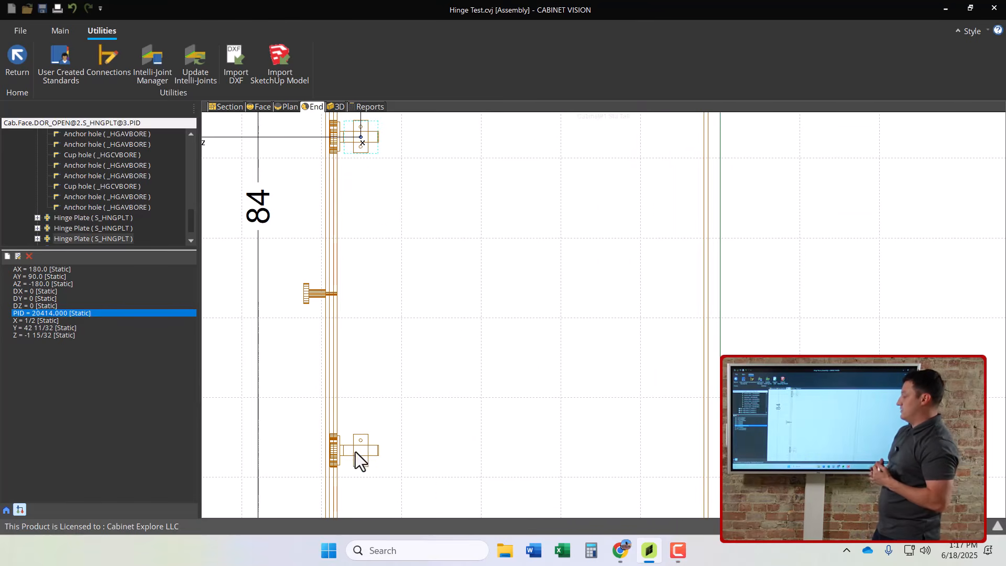
click(356, 453)
click(349, 496)
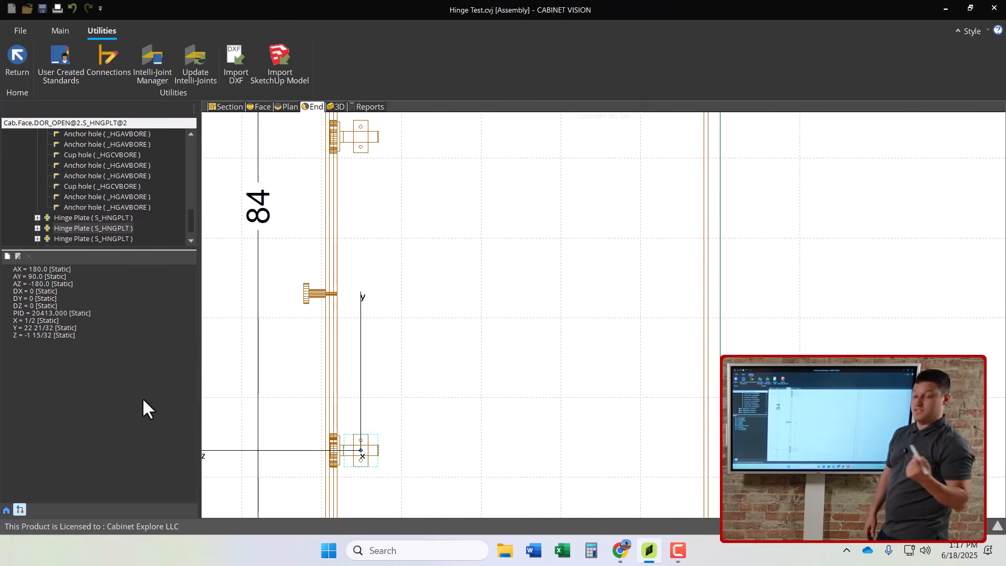
click(341, 467)
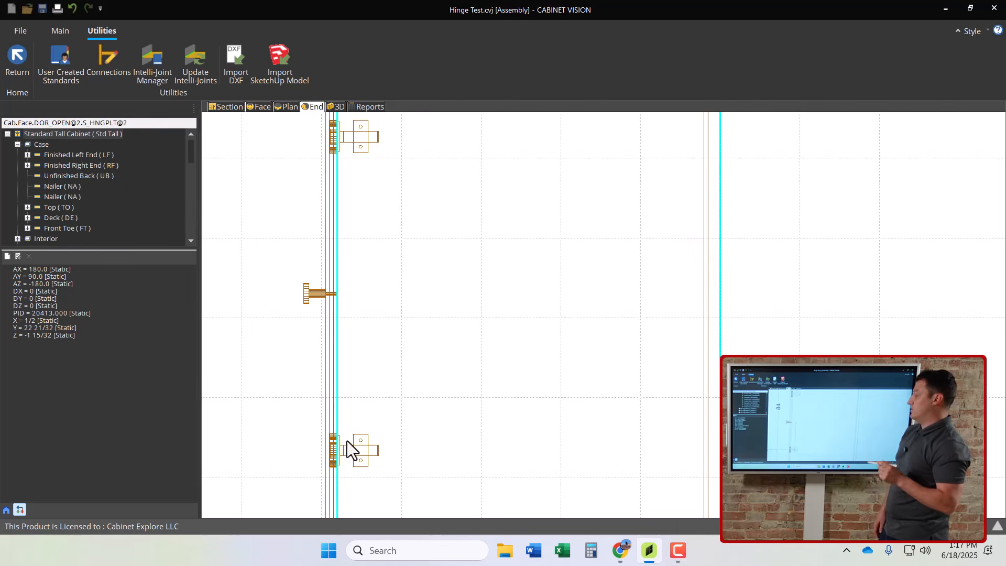
click(363, 445)
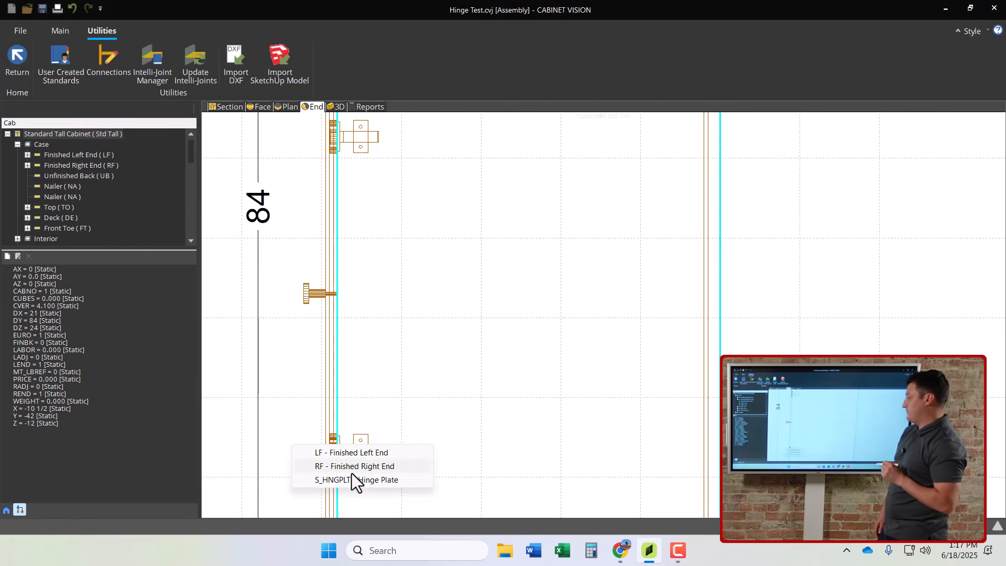
click(16, 59)
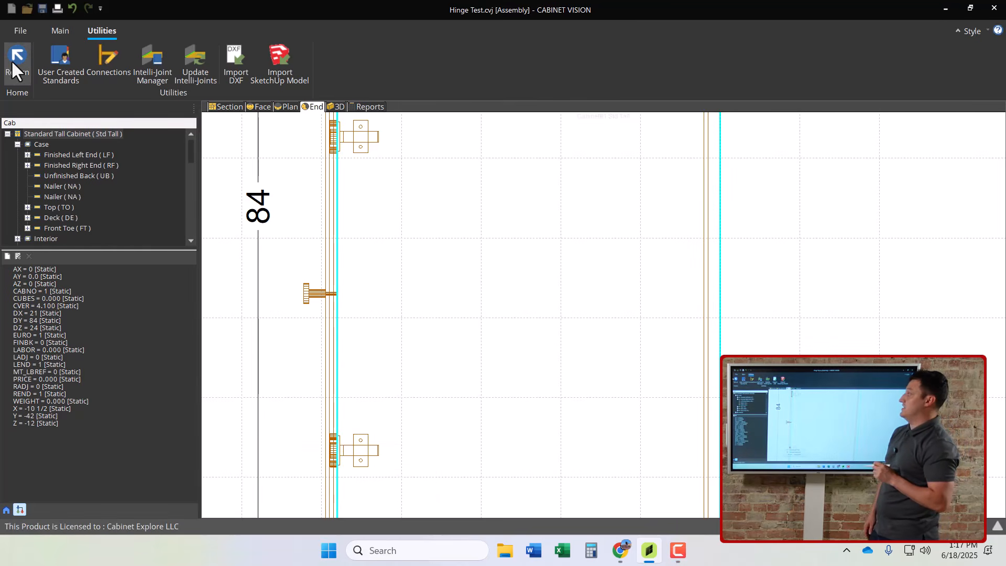
click(95, 35)
click(77, 74)
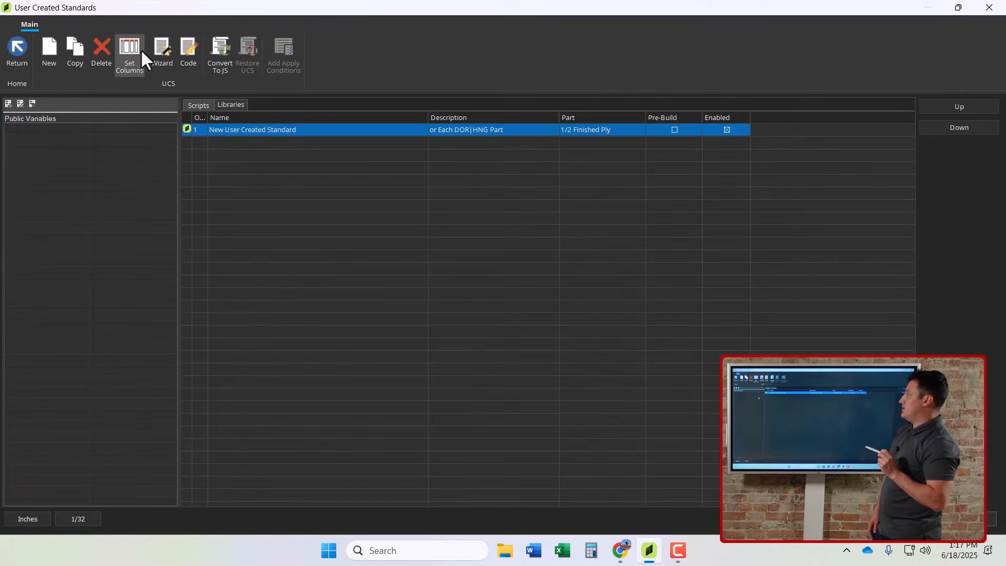
click(187, 48)
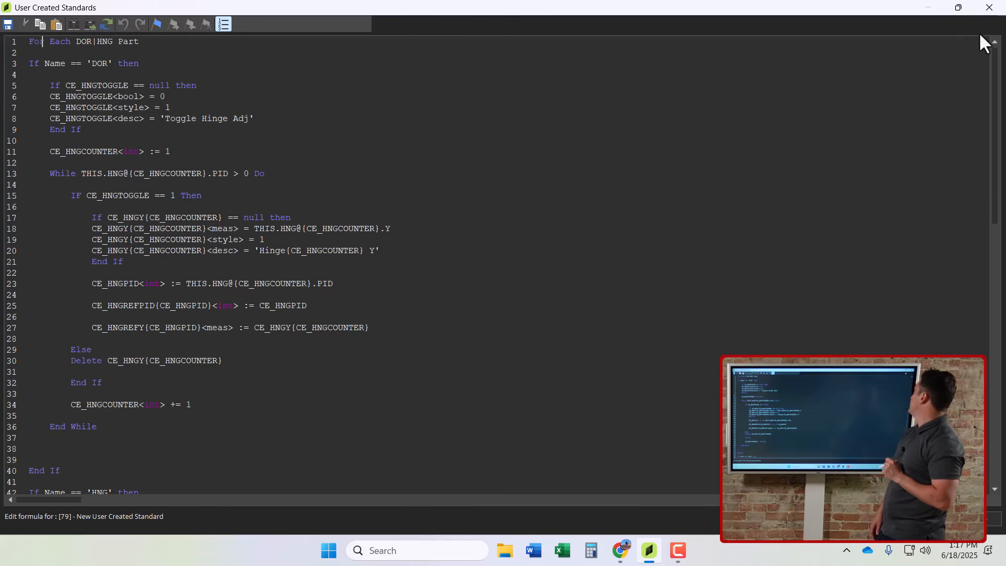
click(989, 7)
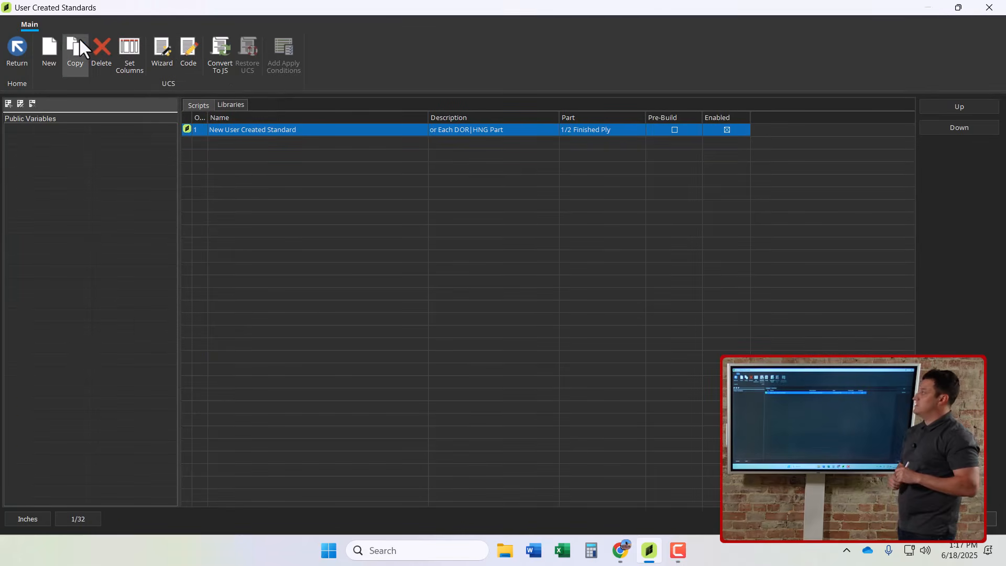
click(18, 46)
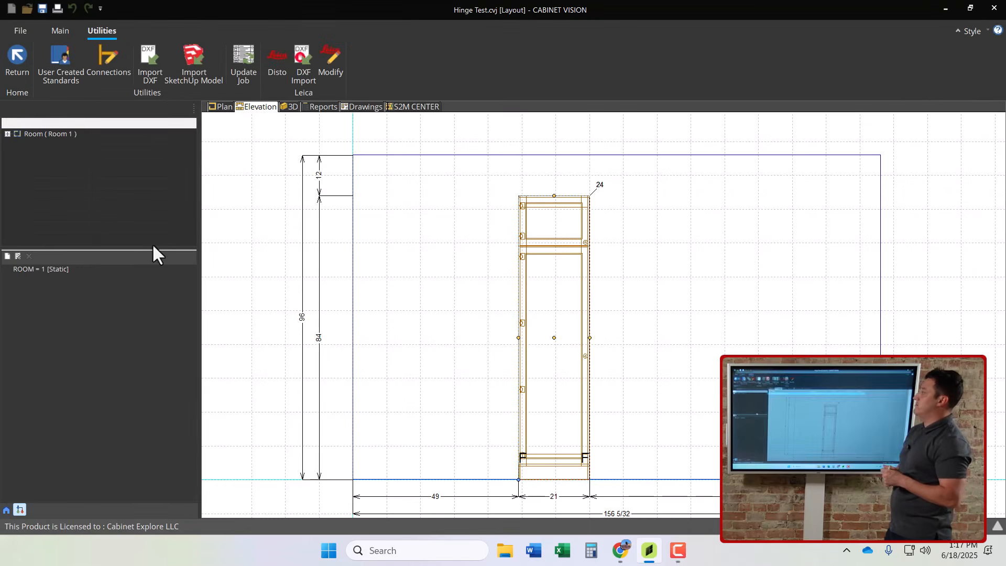
double_click(550, 319)
Copy the part name S_HNGPLT from the object path of the lower door's third hinge plate.
scroll(555, 309, up, 5)
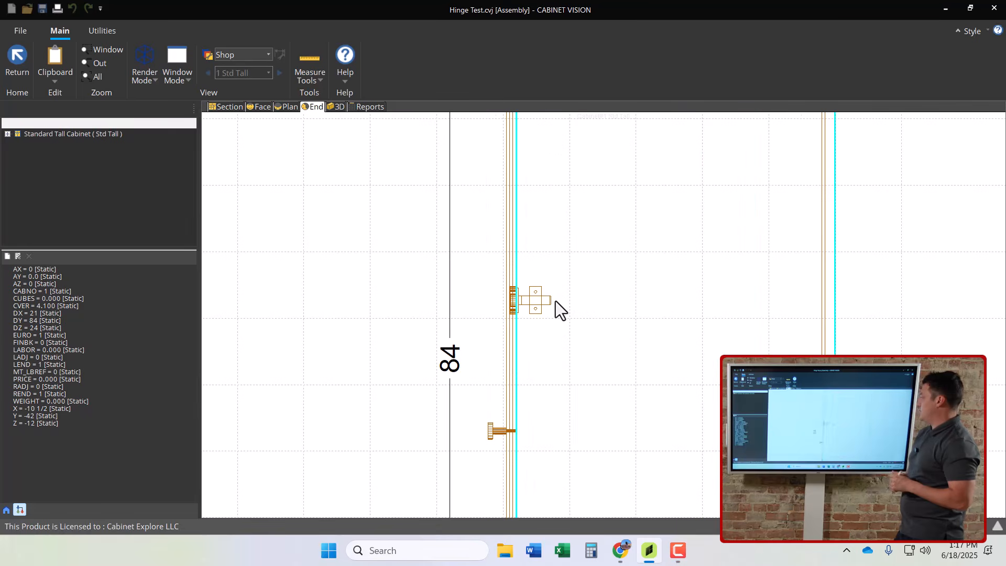
click(538, 294)
click(537, 346)
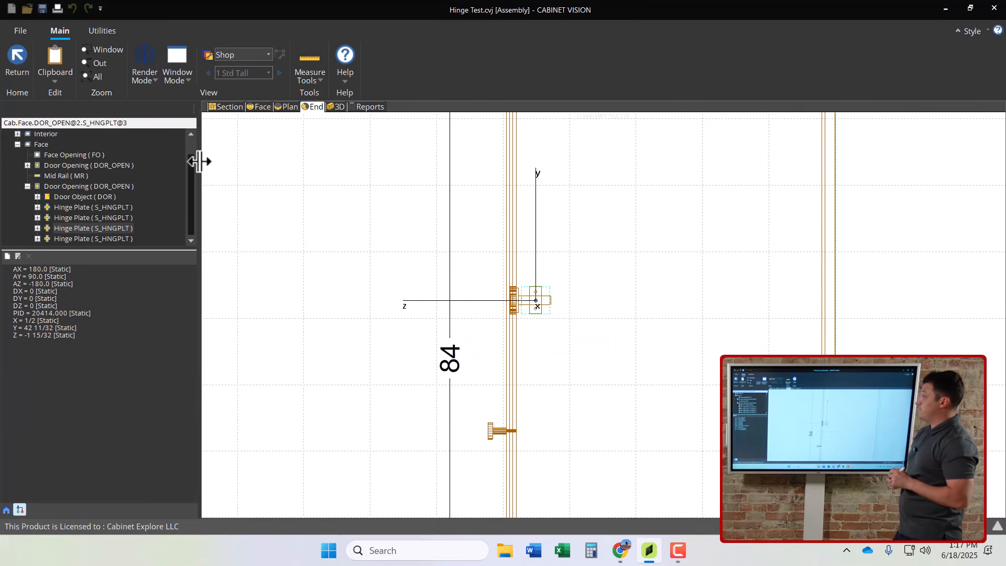
drag(116, 126, 81, 126)
key(ctrl+c)
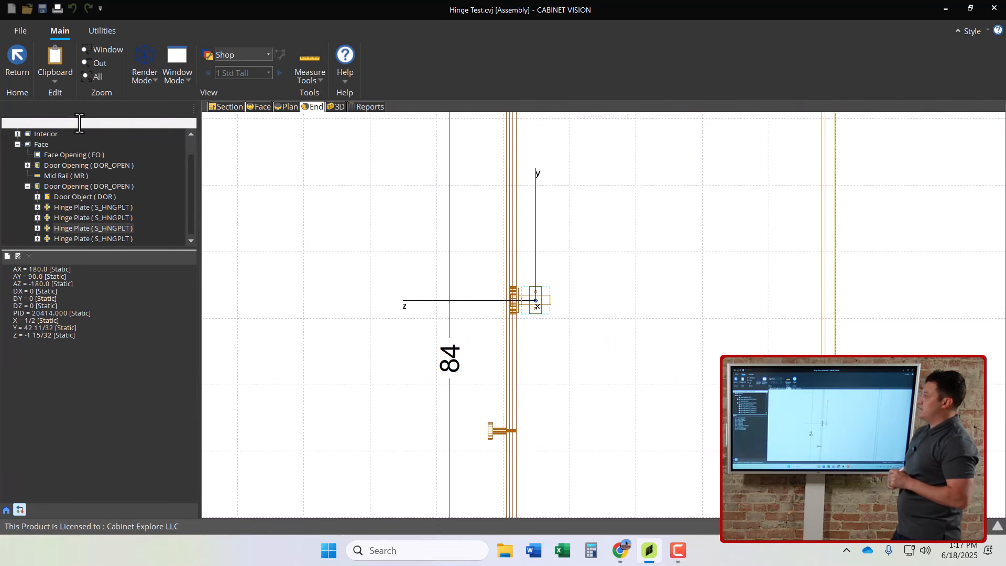
click(136, 165)
In the user created standard's code, extend the first line to For Each DOR|HNG|S_HNGPLT Part.
click(100, 31)
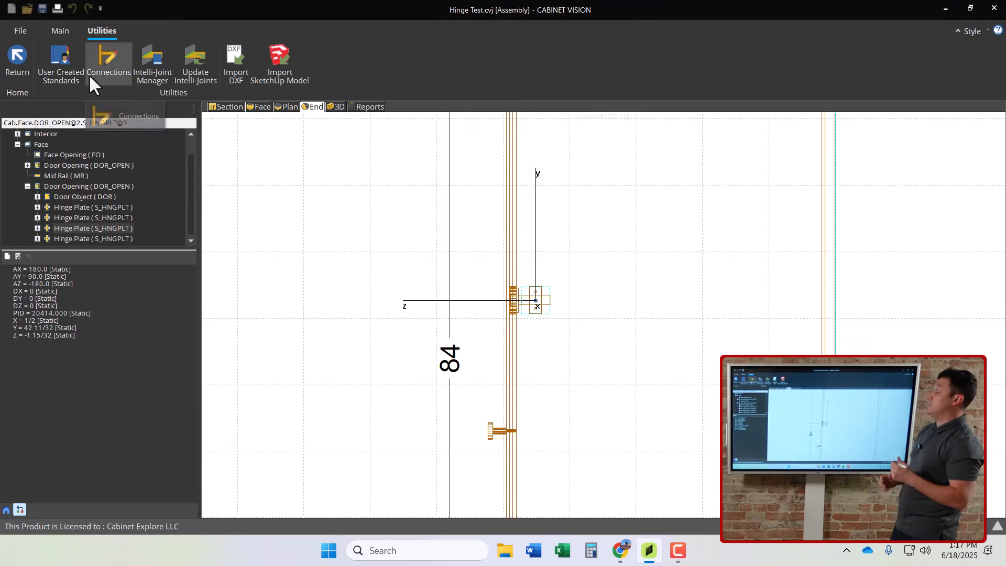
click(79, 76)
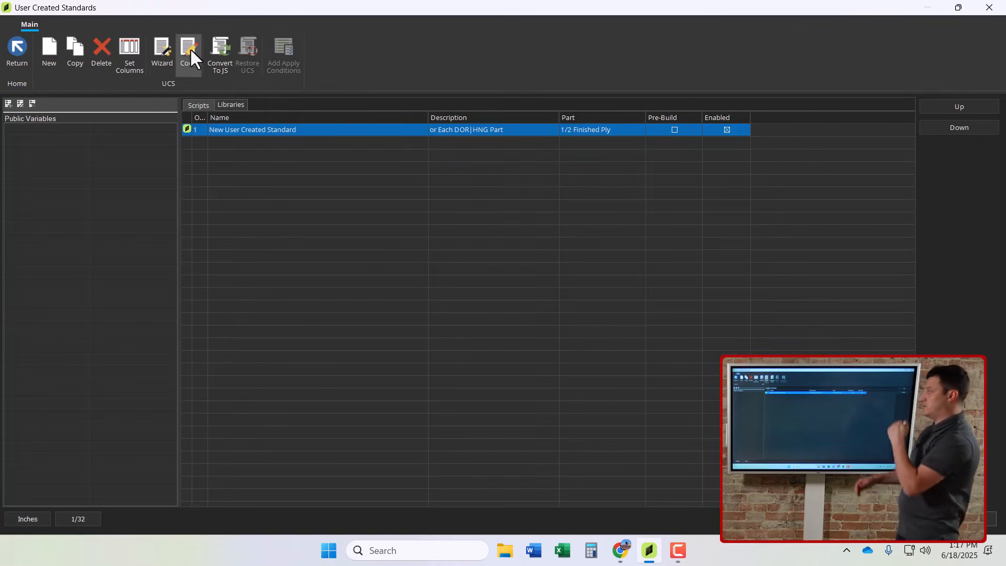
click(189, 50)
click(114, 42)
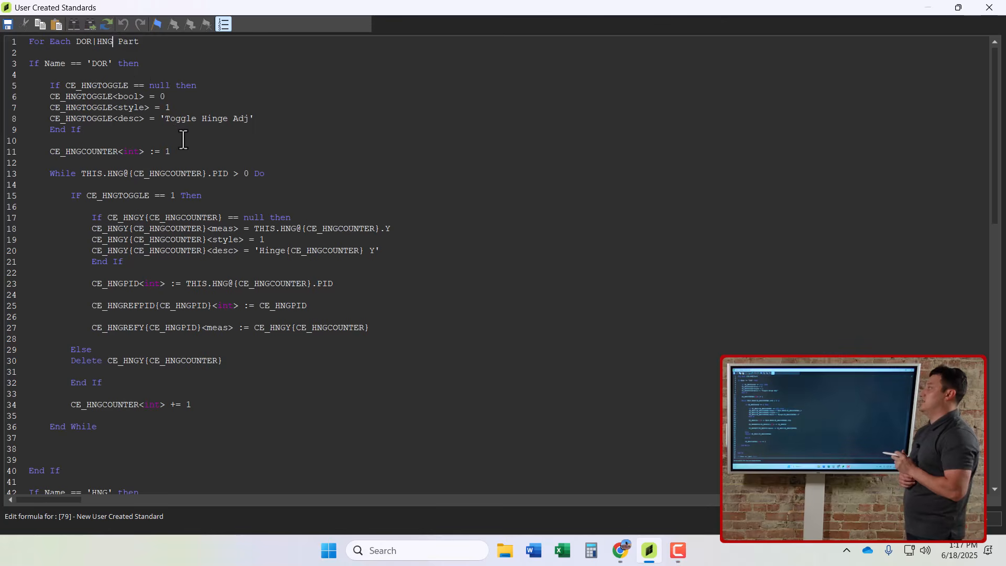
text(|)
key(ctrl+v)
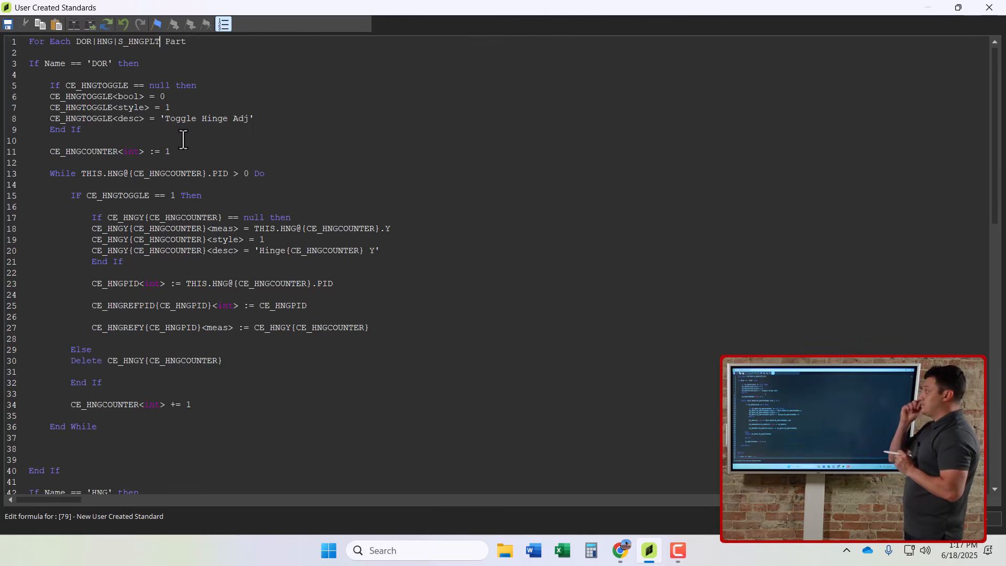
Insert a separator comment, a semicolon followed by a long row of equals signs, between the DOR and HNG blocks.
scroll(178, 144, down, 2)
scroll(165, 157, up, 2)
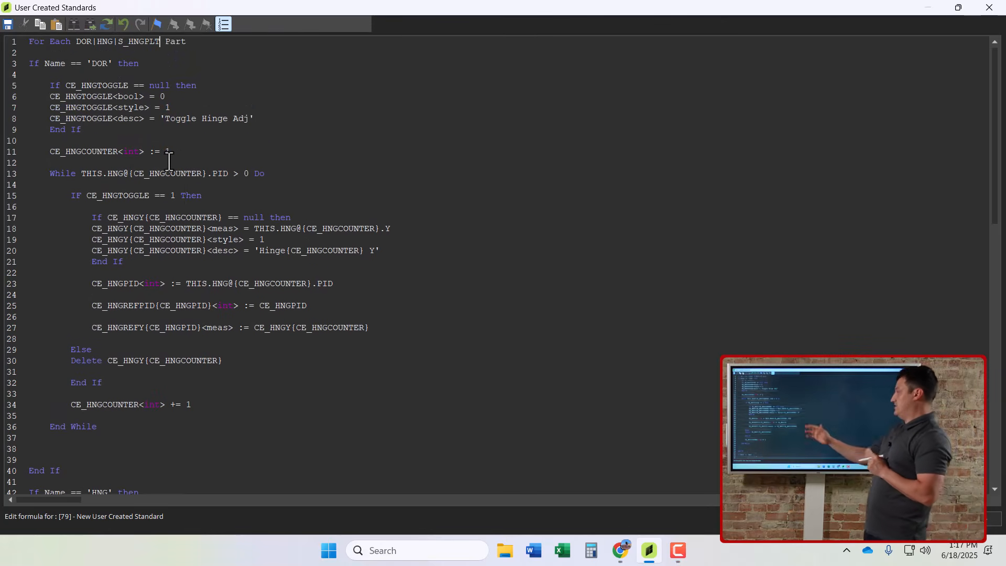
scroll(134, 209, down, 3)
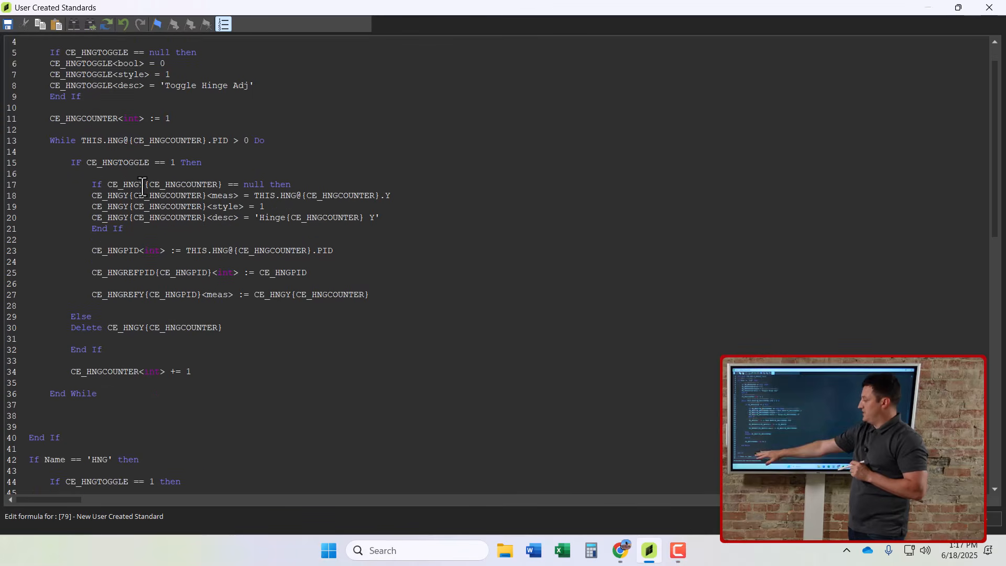
scroll(134, 214, down, 2)
scroll(74, 347, down, 1)
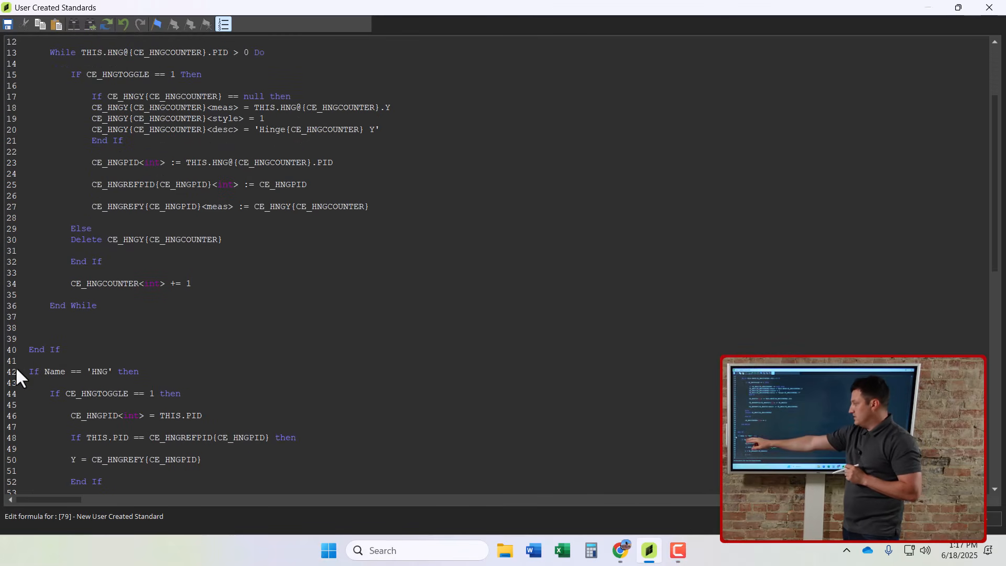
click(74, 350)
key(Return)
key(Return)
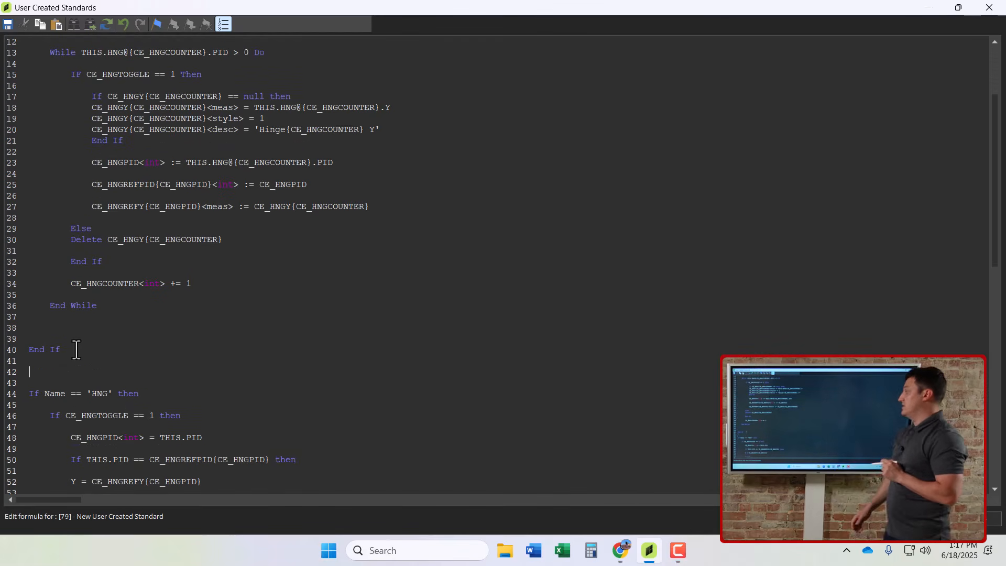
text(:=)
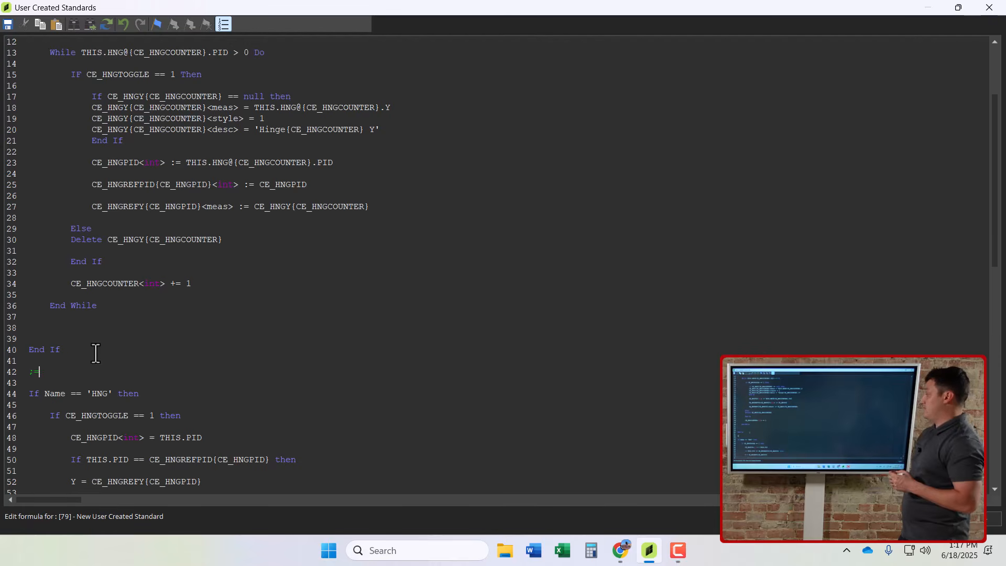
text(====================================================)
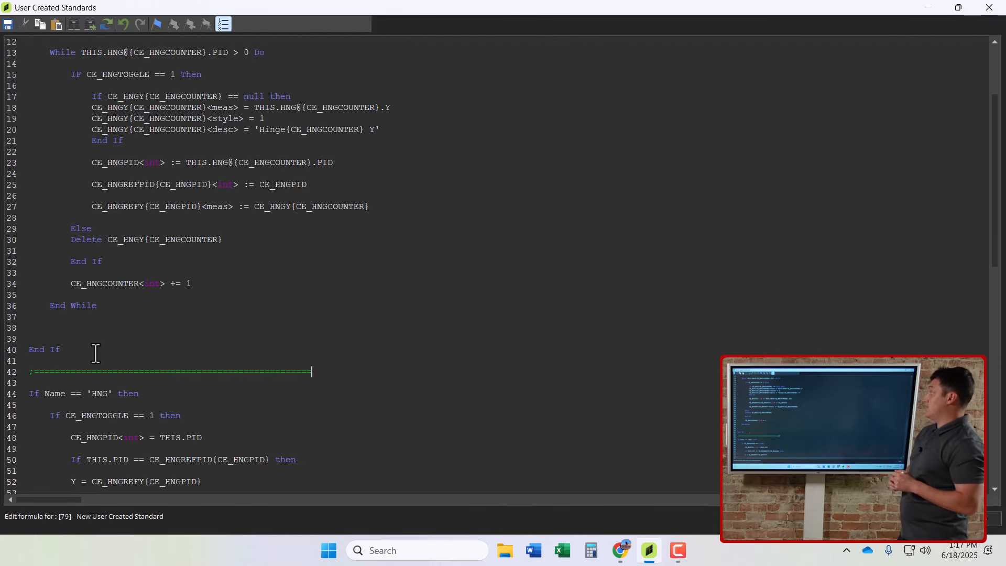
text(================================)
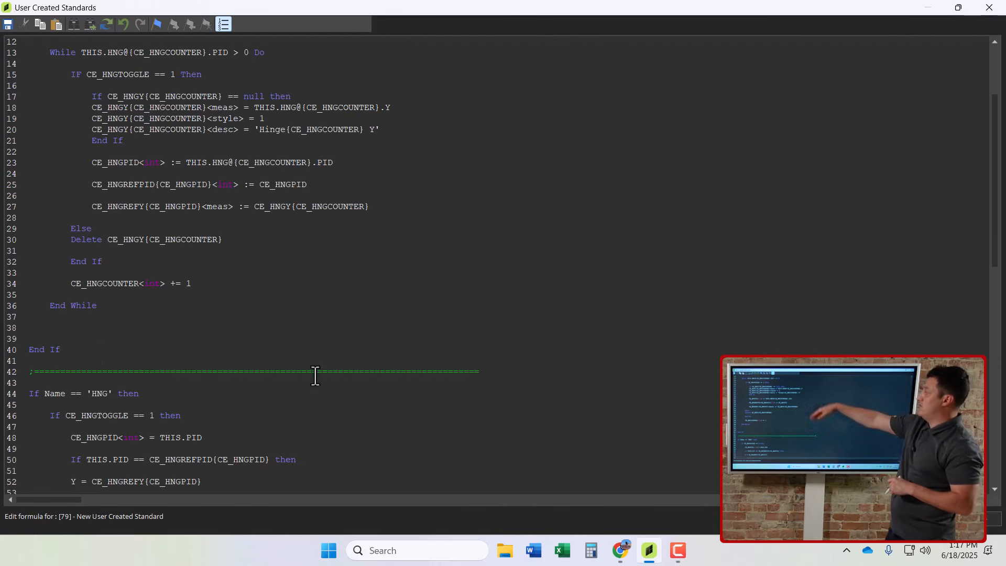
Copy the separator comment to below the HNG block and remove the spare blank lines before that block's closing End If statements.
drag(481, 374, 26, 377)
key(ctrl+c)
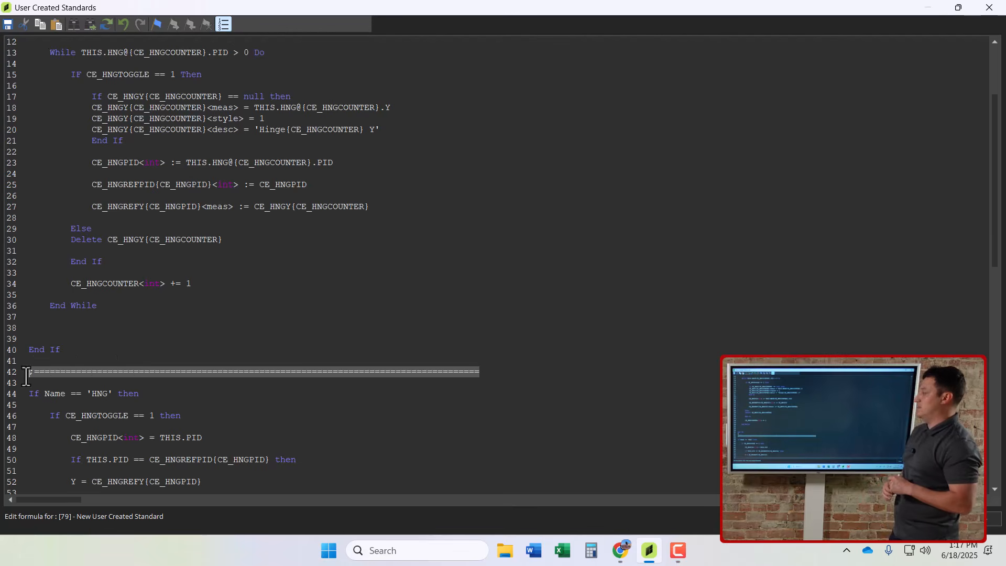
scroll(191, 374, down, 4)
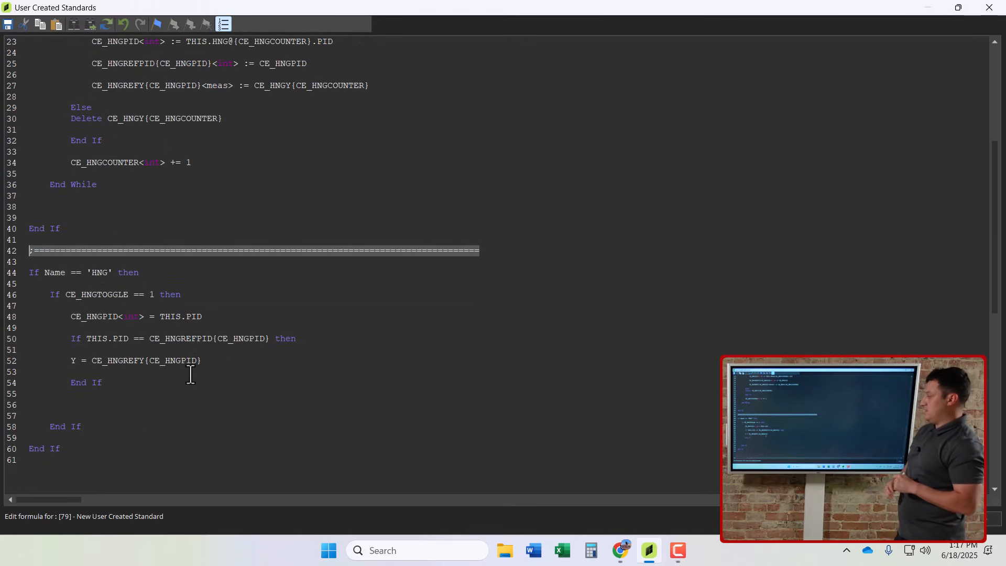
click(127, 384)
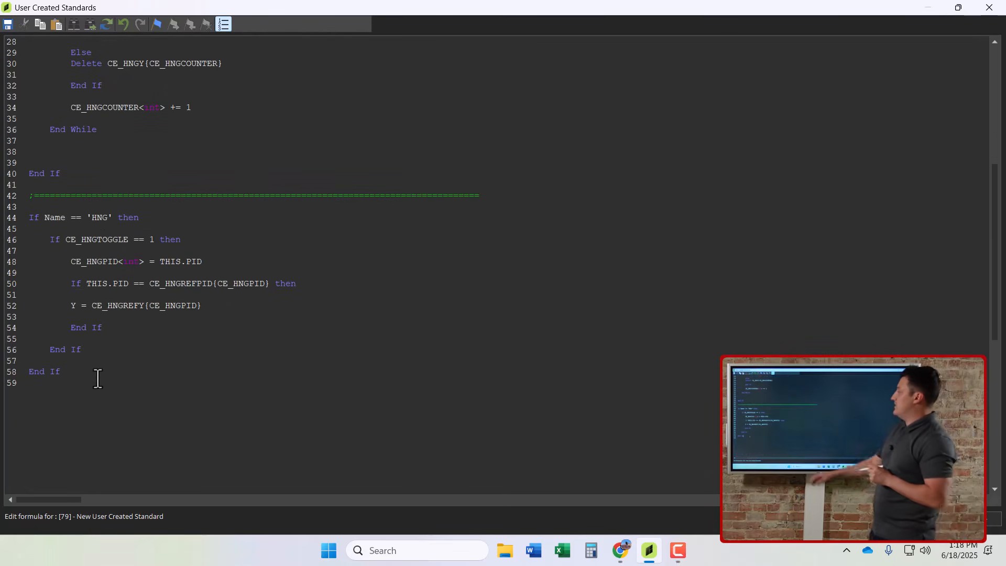
key(Return)
key(Return)
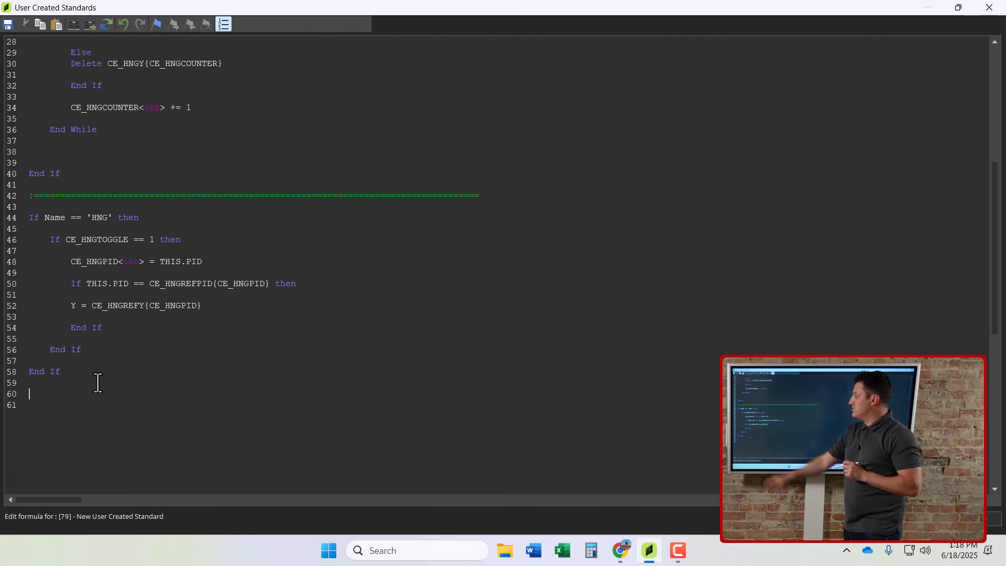
key(ctrl+v)
Duplicate the whole If Name == 'HNG' block, through its final End If, beneath the second separator comment.
scroll(262, 389, up, 2)
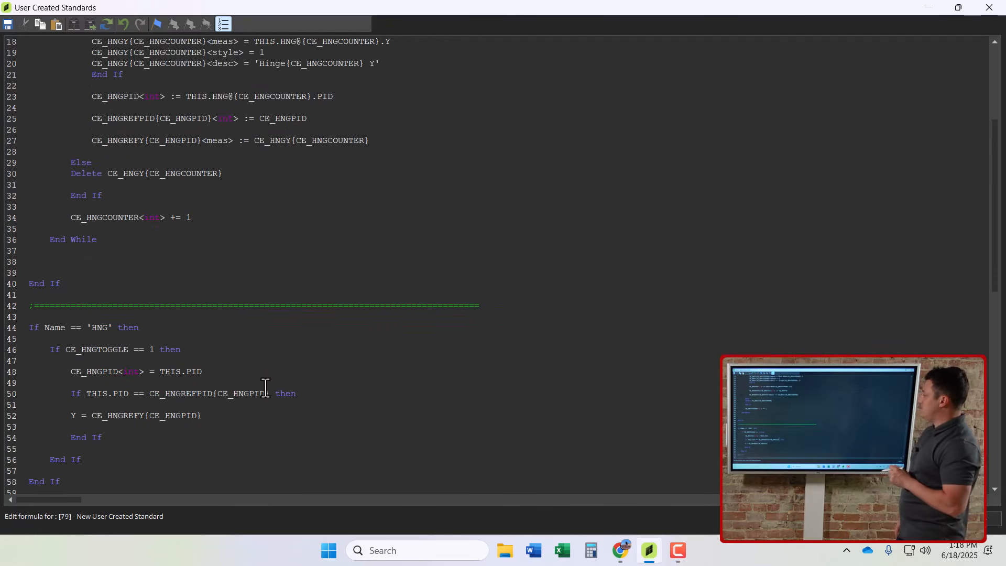
scroll(258, 388, down, 3)
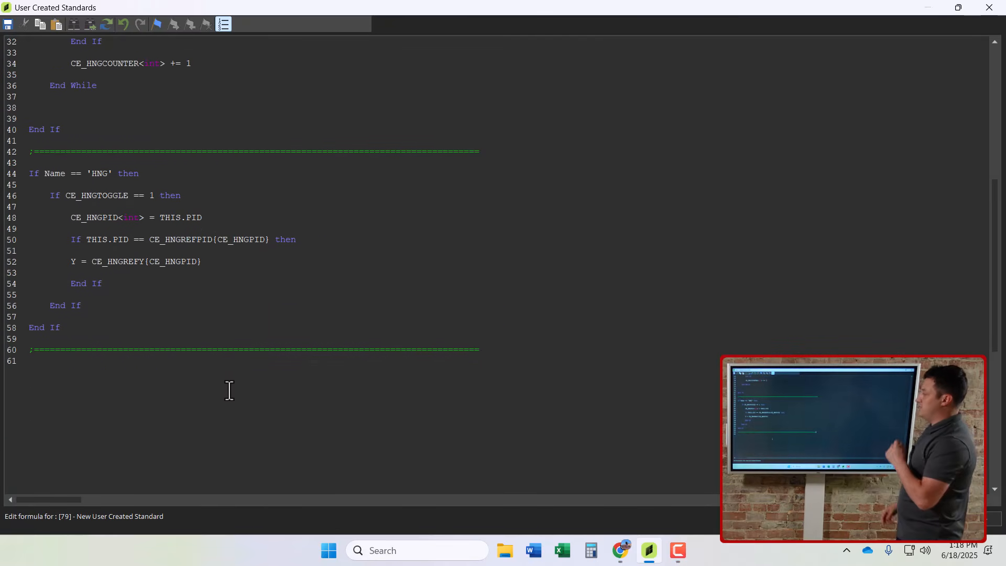
scroll(228, 391, up, 10)
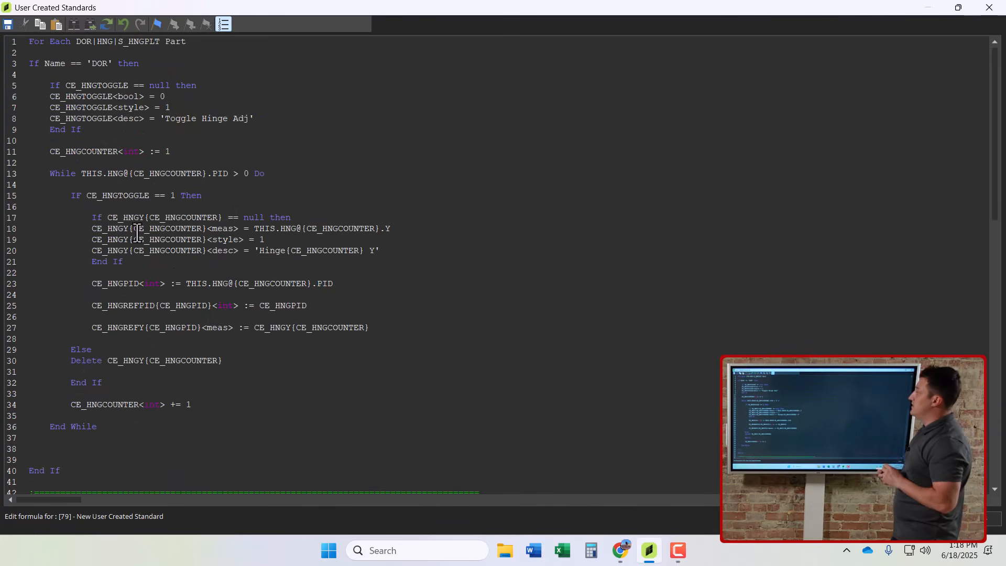
scroll(137, 230, down, 3)
scroll(141, 233, down, 7)
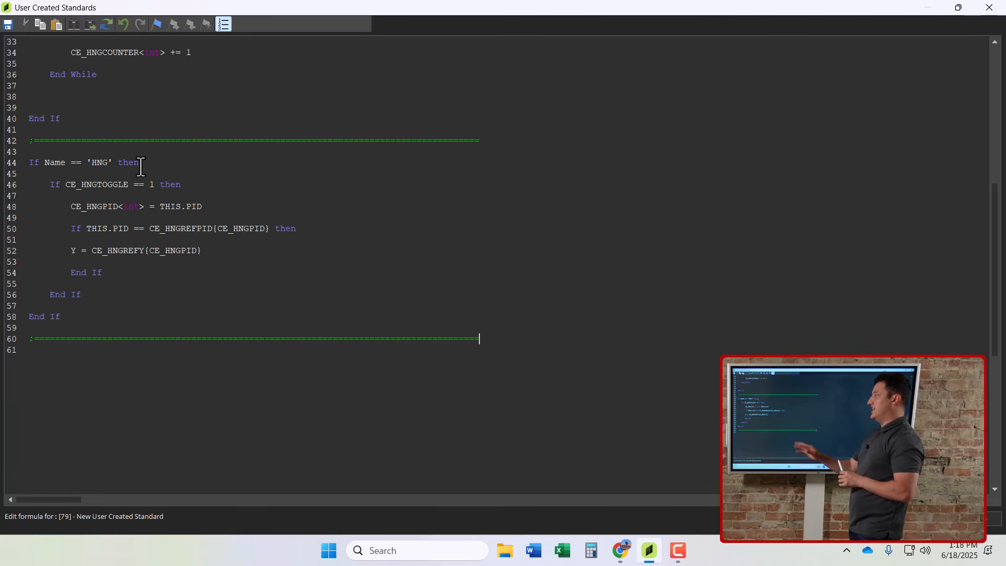
drag(139, 162, 34, 163)
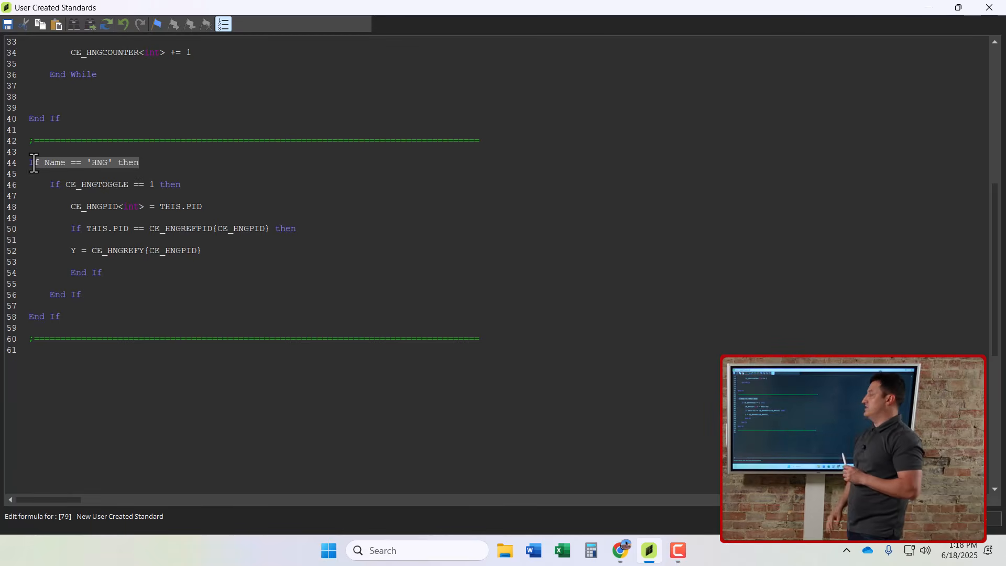
drag(71, 313, 2, 164)
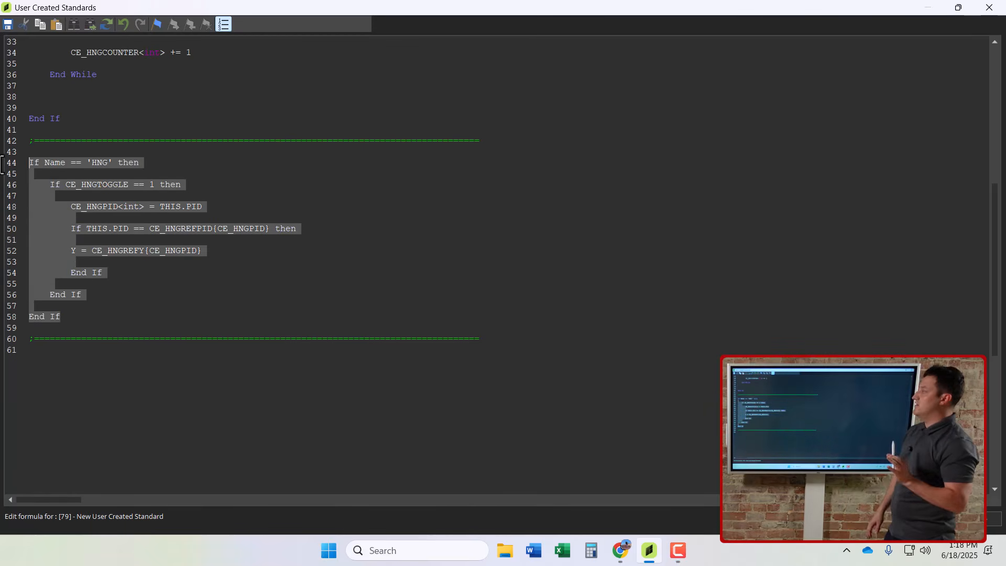
click(63, 362)
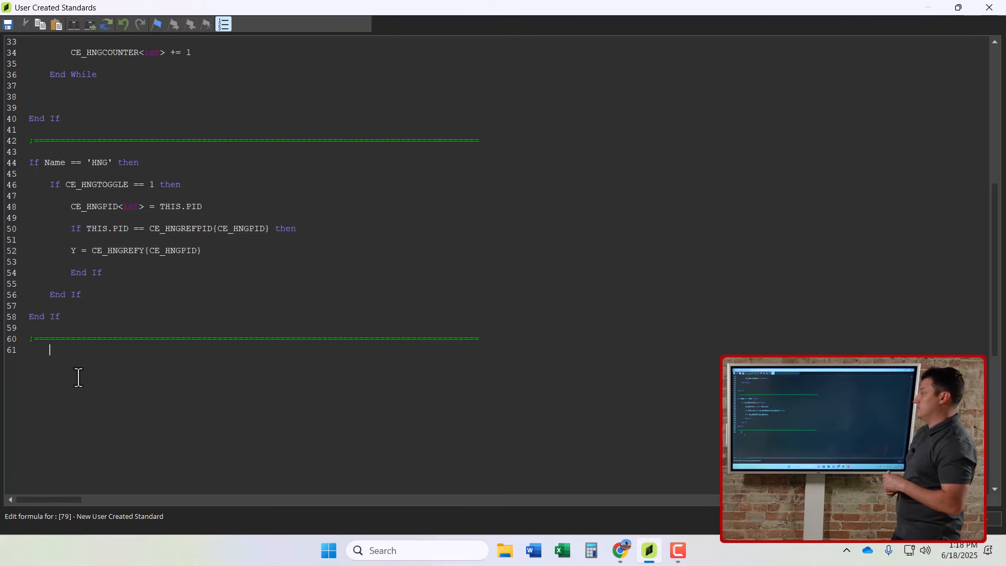
key(Return)
text(If Name == 'HNG' then      If CE_HNGTOGGLE == 1 then          CE_HNGPID<int> = THIS.PID          If THIS.PID == CE_HNGREFPID{CE_HNGPID} then          Y = CE_HNGREFY{CE_HNGPID}          End If      End If  End If)
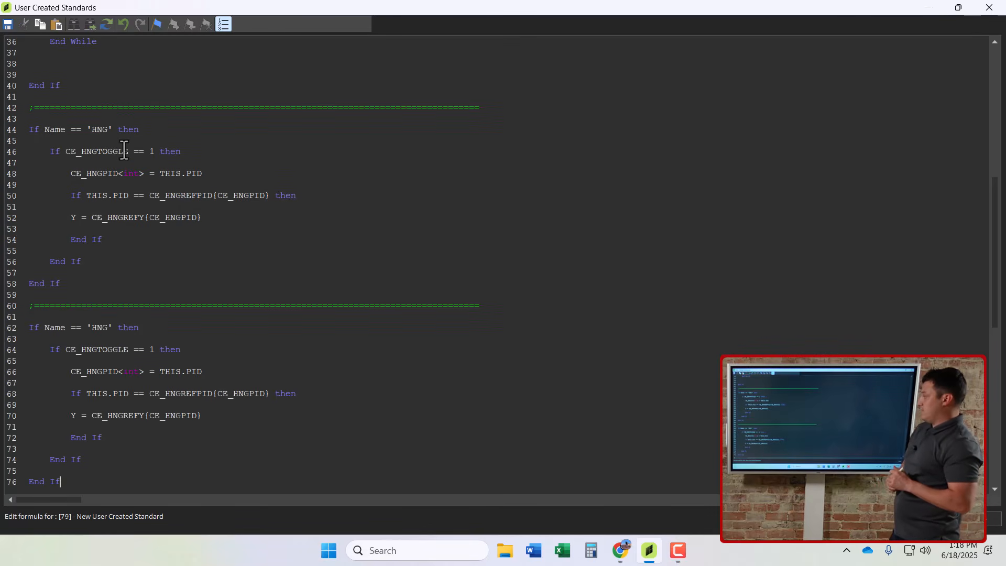
In the duplicated block, replace the part name HNG with the previously copied S_HNGPLT in the If Name condition.
scroll(127, 225, down, 2)
double_click(104, 272)
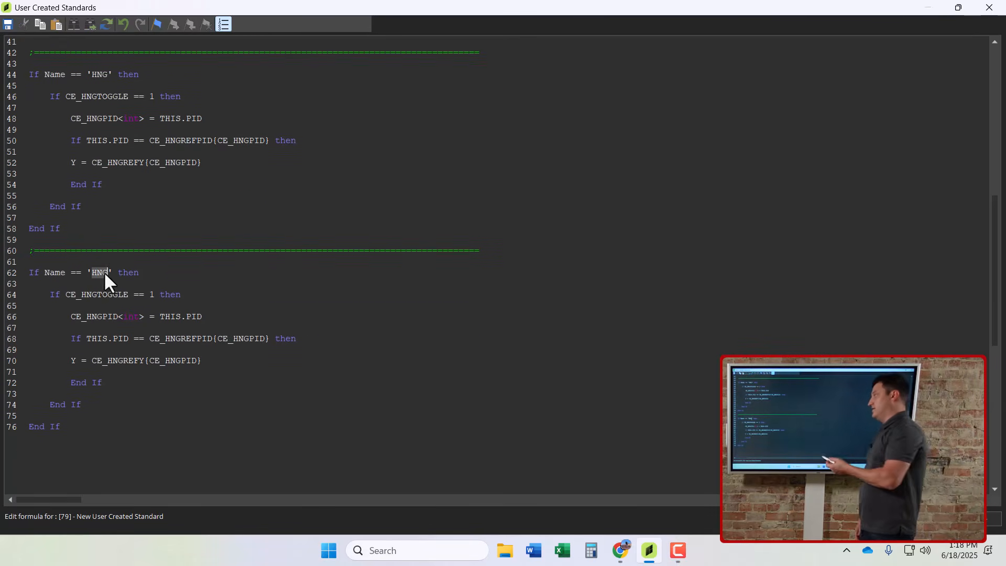
key(super+v)
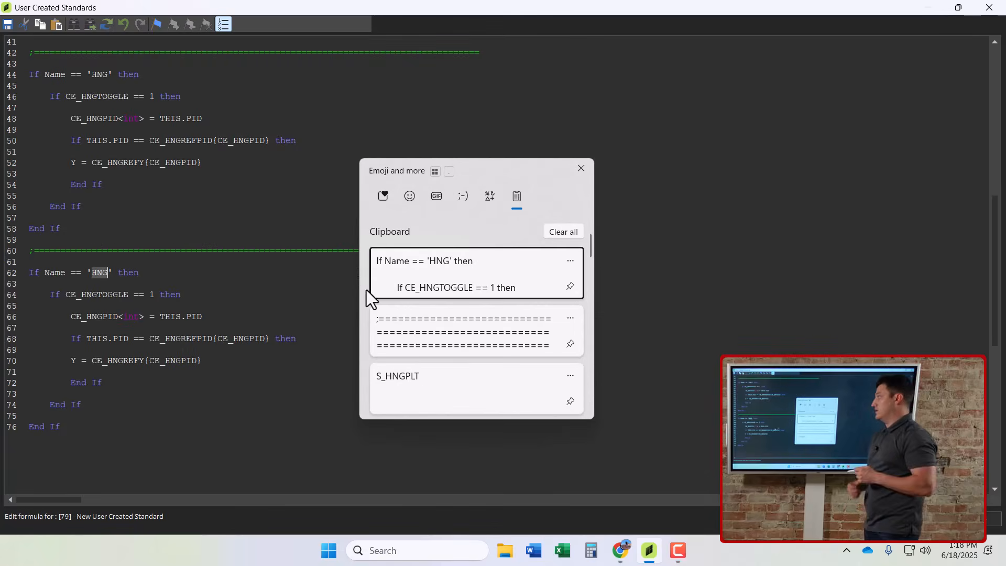
click(411, 374)
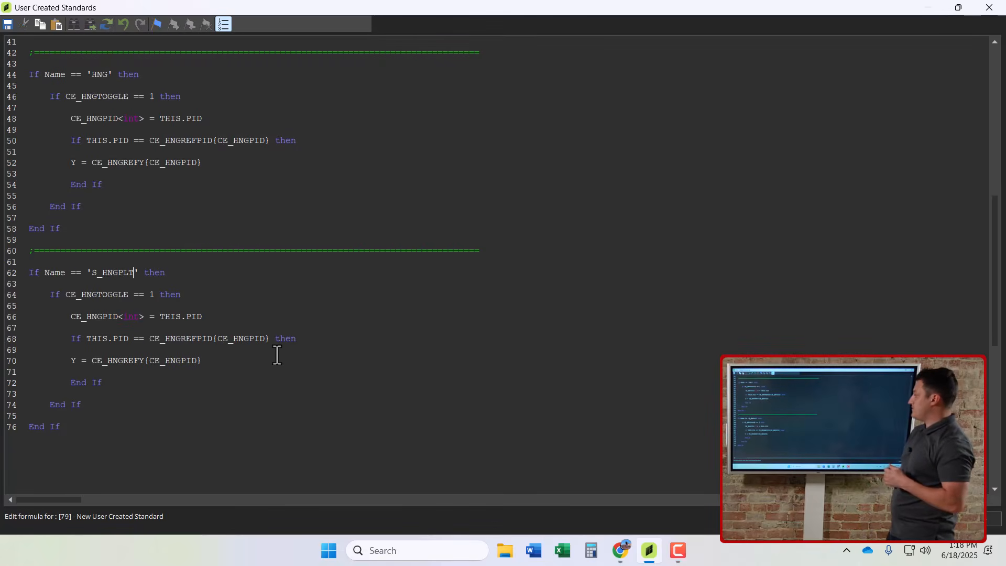
In the S_HNGPLT block, add + 10 after THIS.PID in both the CE_HNGPID assignment and the CE_HNGREFPID comparison.
scroll(264, 350, down, 1)
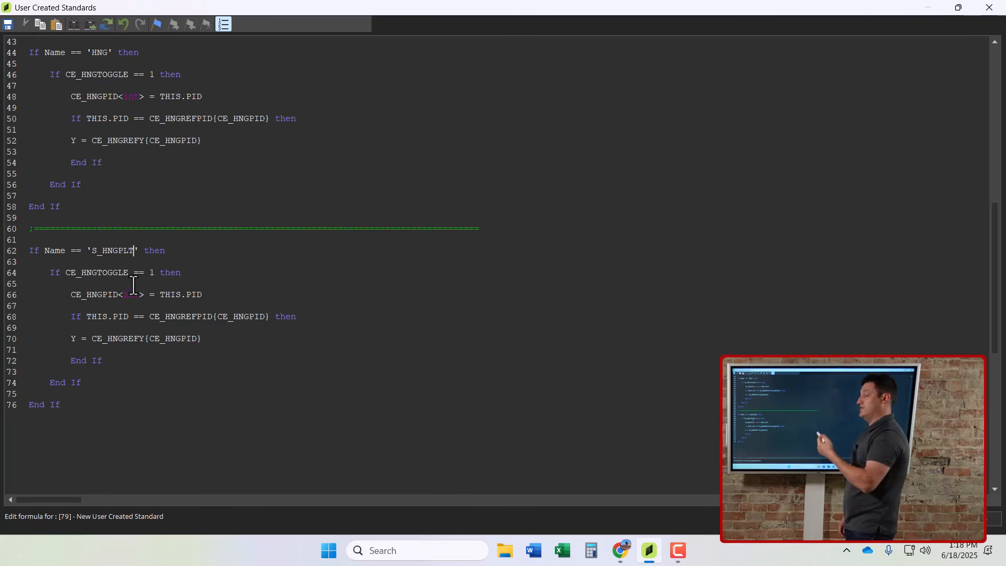
scroll(134, 290, down, 1)
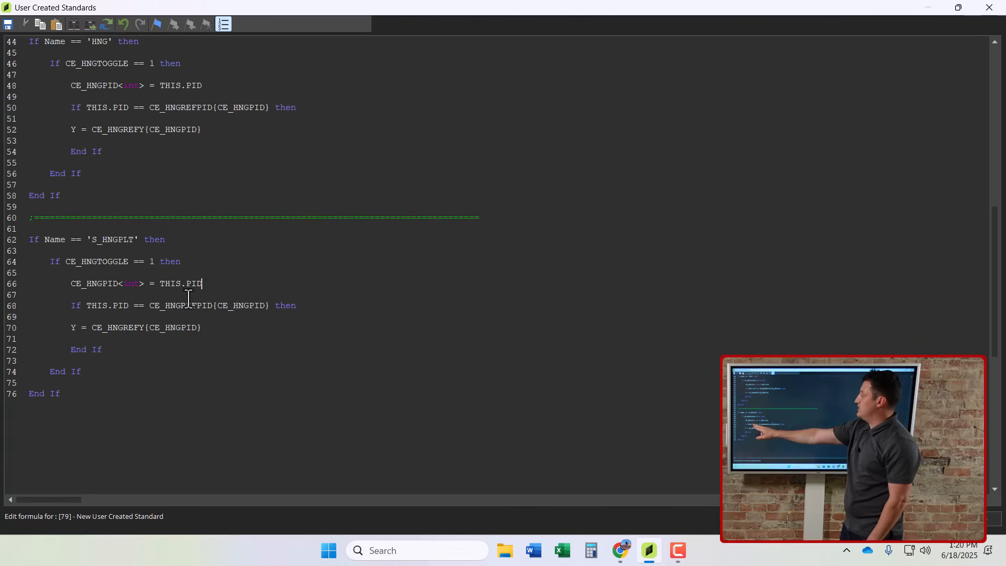
text(+ 10)
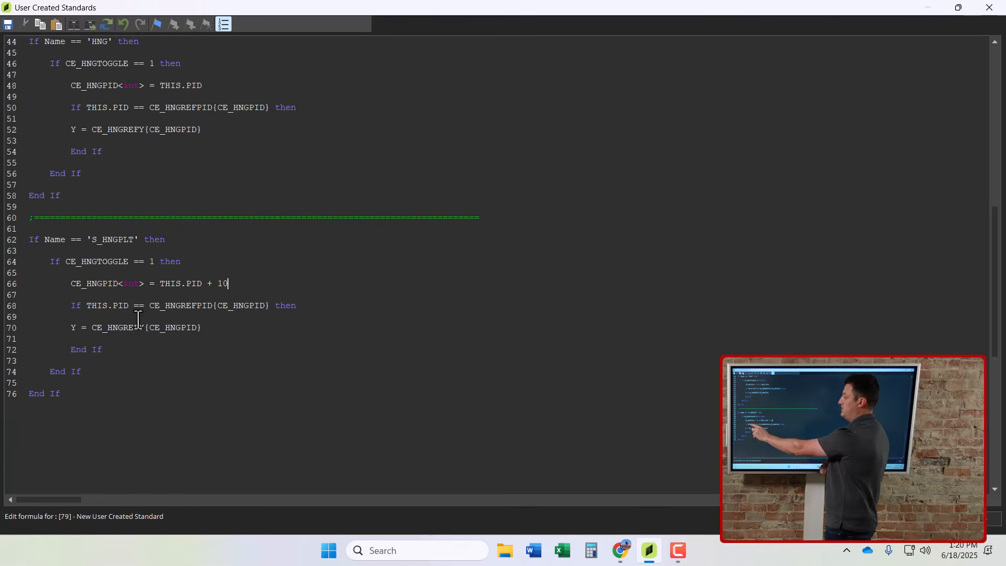
click(137, 307)
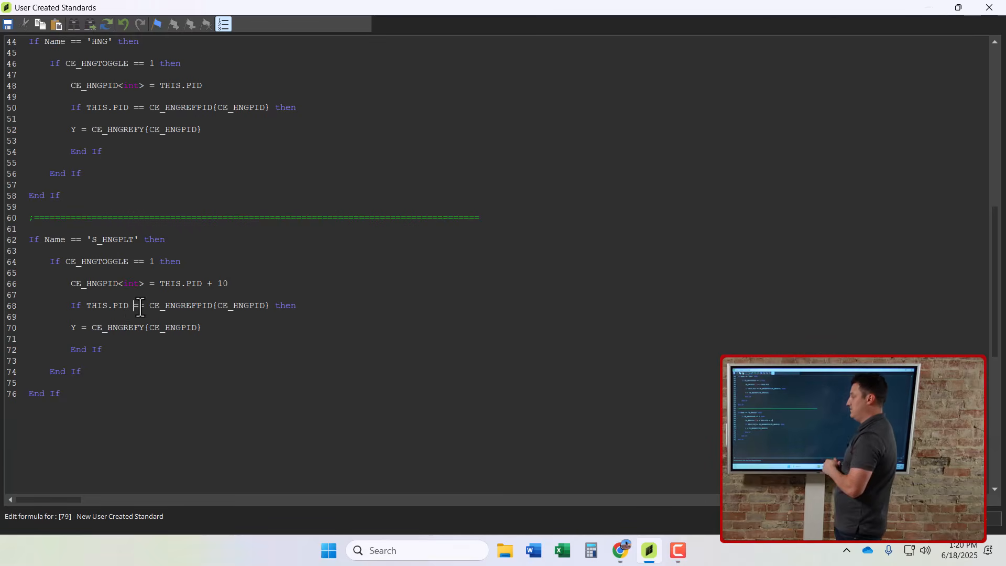
text(+ 10)
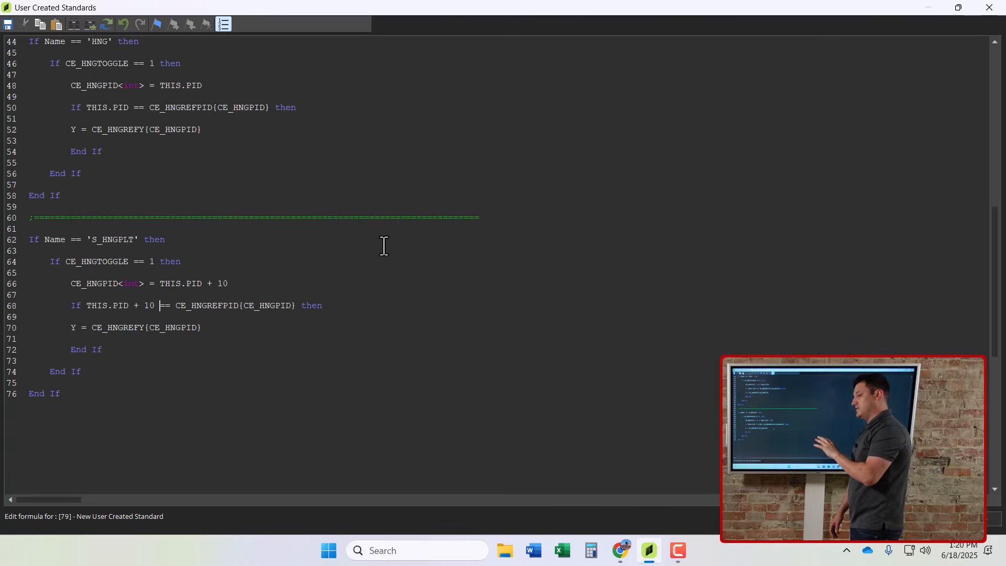
Close the code editor saving the changes, and return from User Created Standards to the cabinet assembly.
click(995, 13)
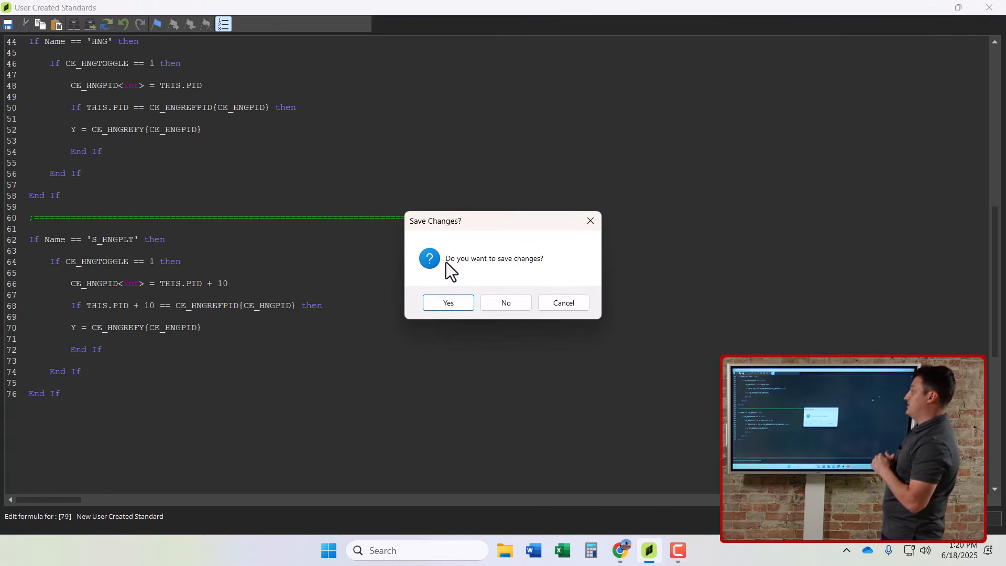
click(441, 297)
click(20, 52)
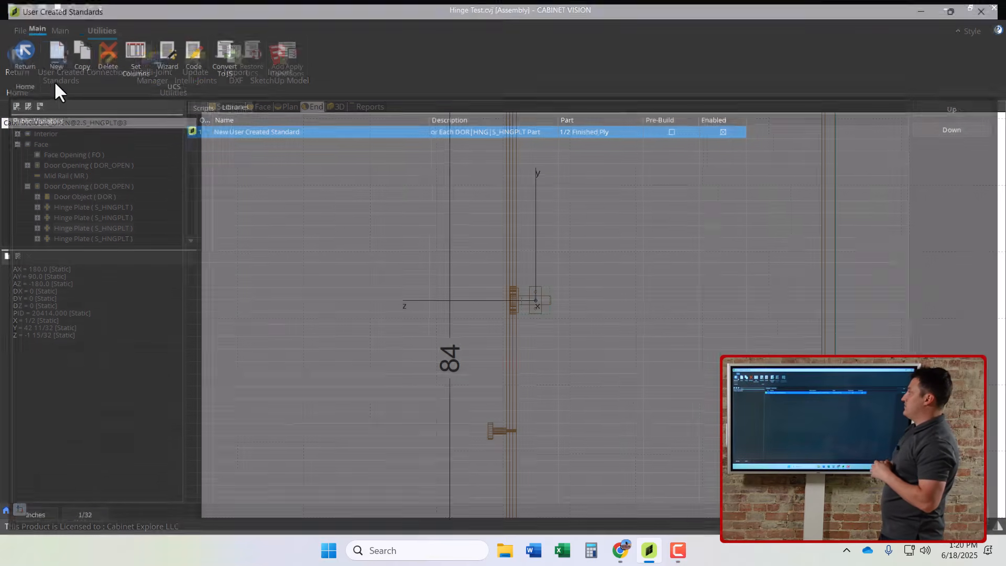
Expand the lower door opening's Door Object in the object tree and mark the HNG hinges nested beneath it.
scroll(393, 304, down, 2)
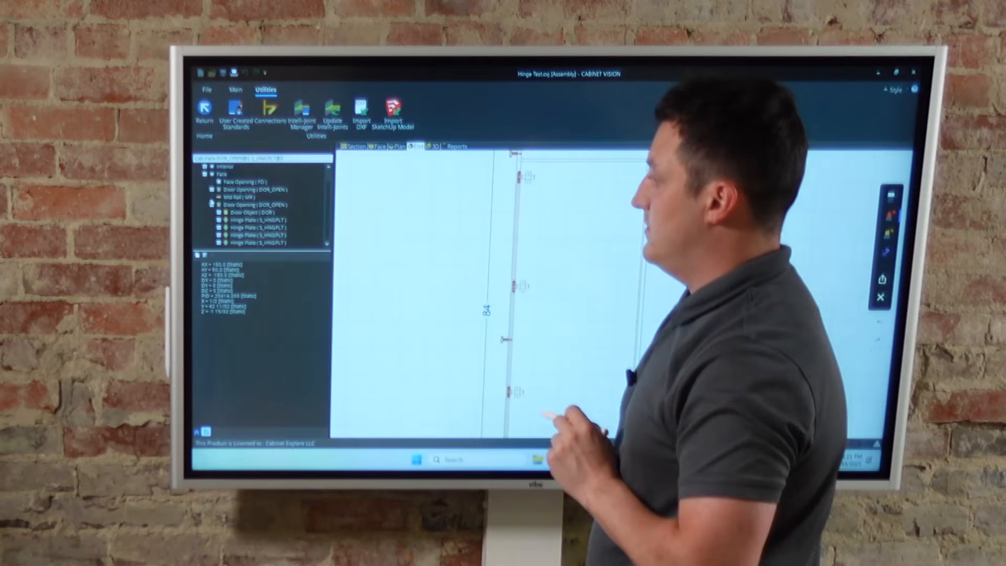
click(219, 213)
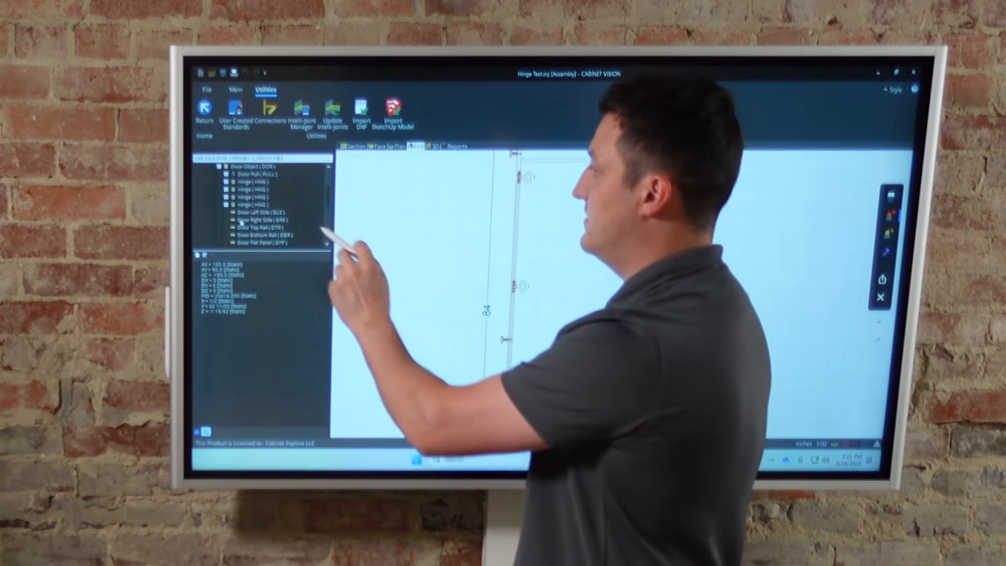
mouse_move(233, 179)
mouse_down()
mouse_move(252, 214)
mouse_move(270, 178)
mouse_move(262, 197)
mouse_move(233, 202)
mouse_move(220, 171)
mouse_up()
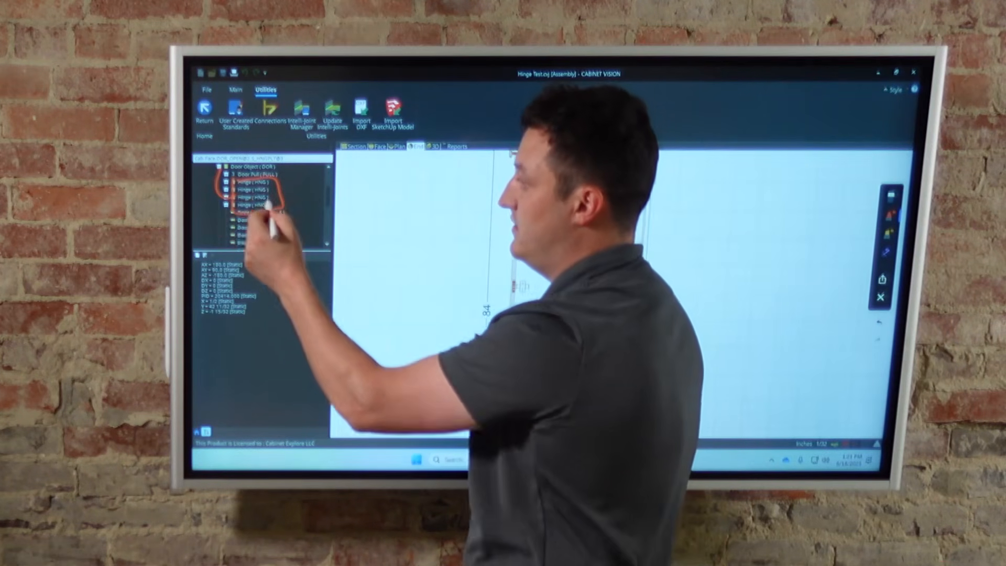
drag(201, 149, 223, 180)
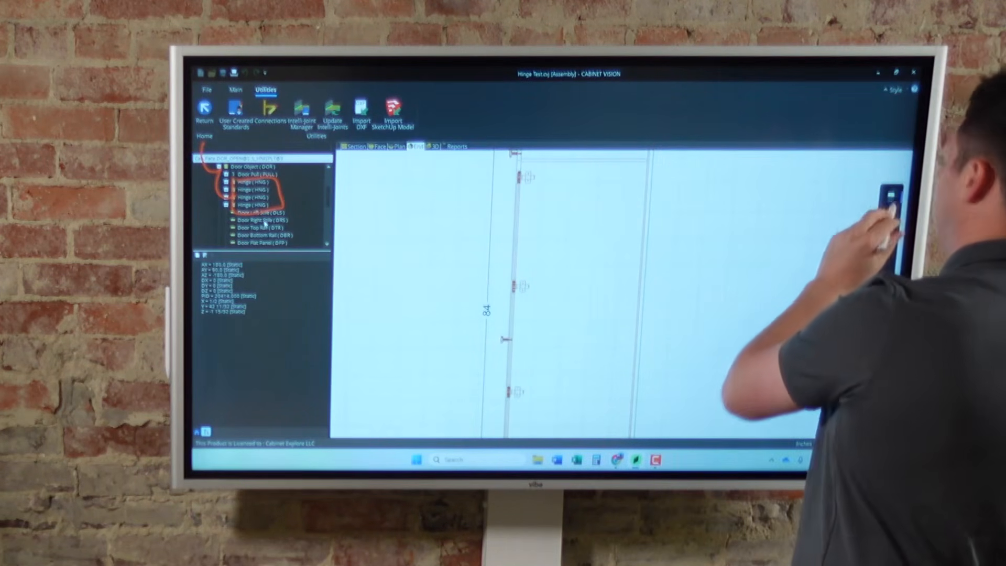
click(892, 196)
mouse_move(227, 213)
mouse_down()
mouse_move(226, 182)
mouse_move(273, 185)
mouse_up()
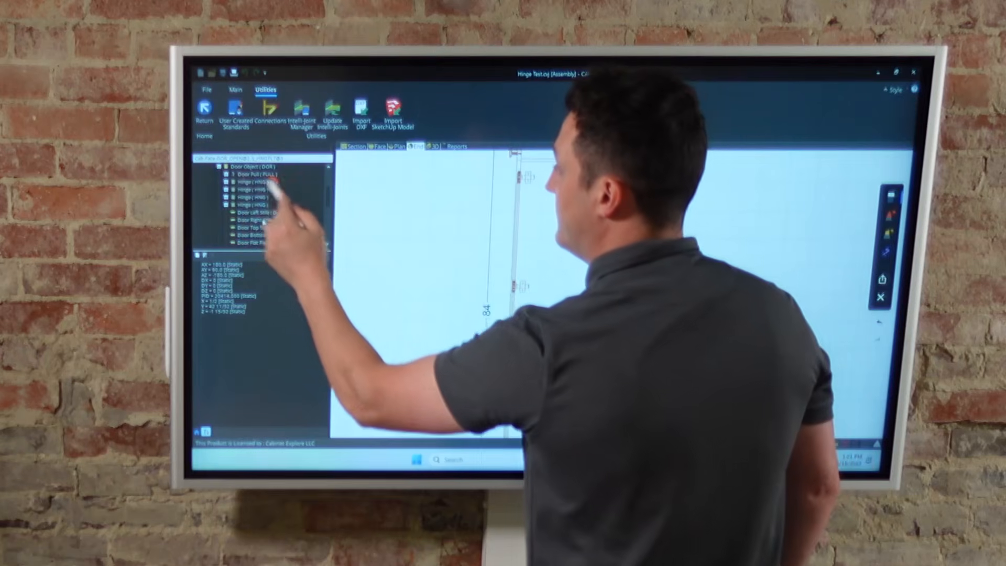
click(890, 215)
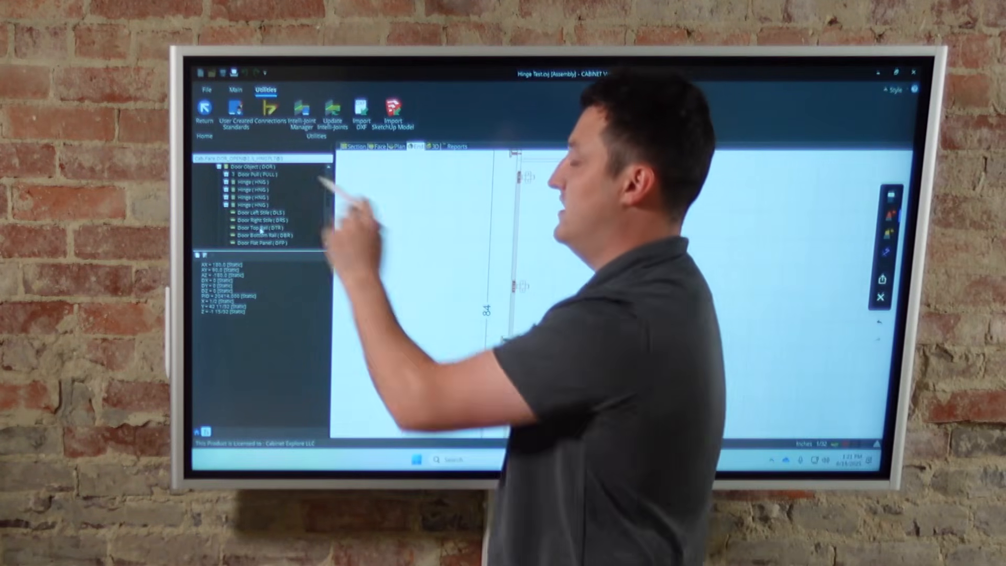
Collapse the Door Object, mark the S_HNGPLT hinge plates and the Door Object to compare their tree levels, and clear the markings.
click(219, 166)
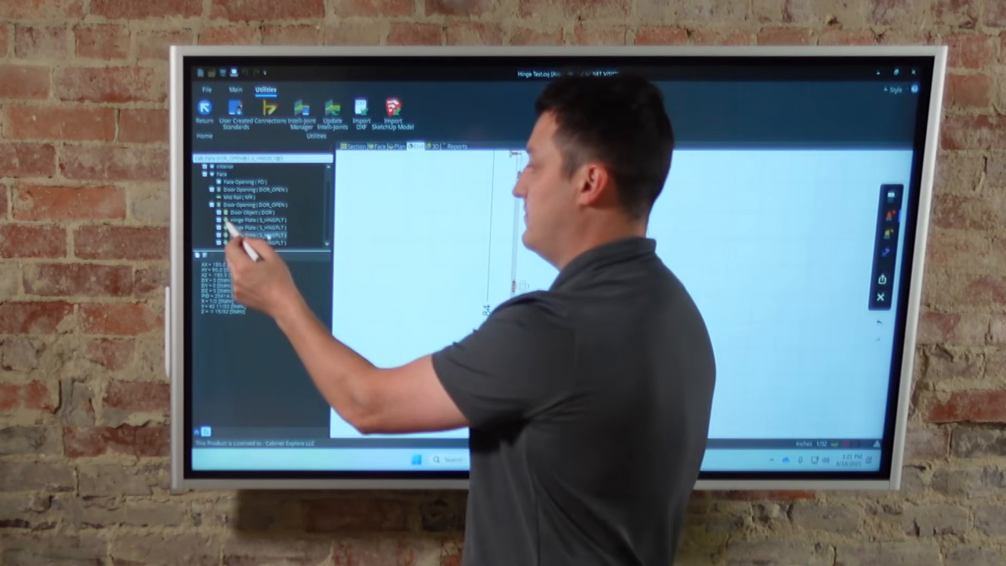
mouse_move(223, 217)
mouse_down()
mouse_move(218, 233)
mouse_move(272, 246)
mouse_move(285, 215)
mouse_move(225, 216)
mouse_up()
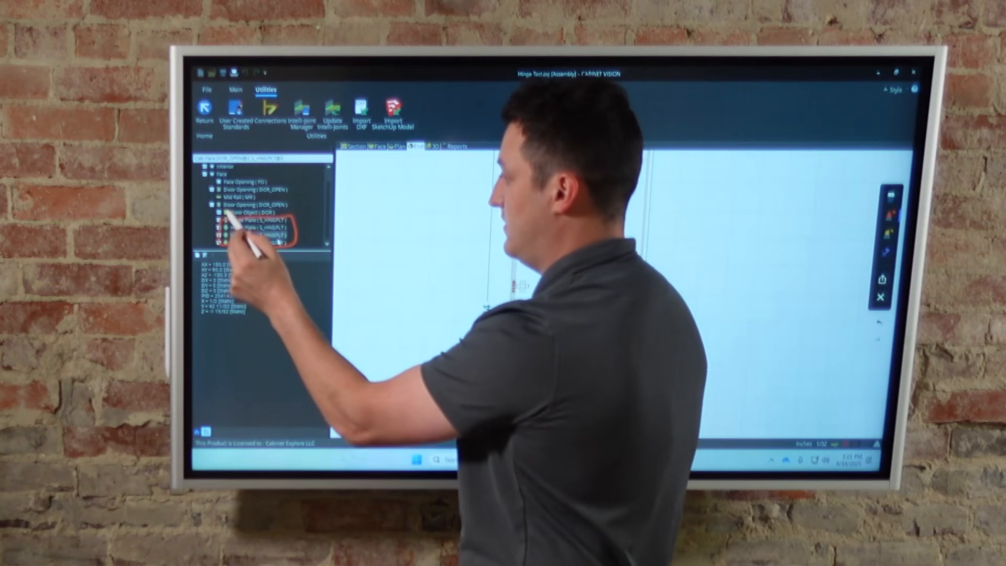
drag(285, 208, 279, 244)
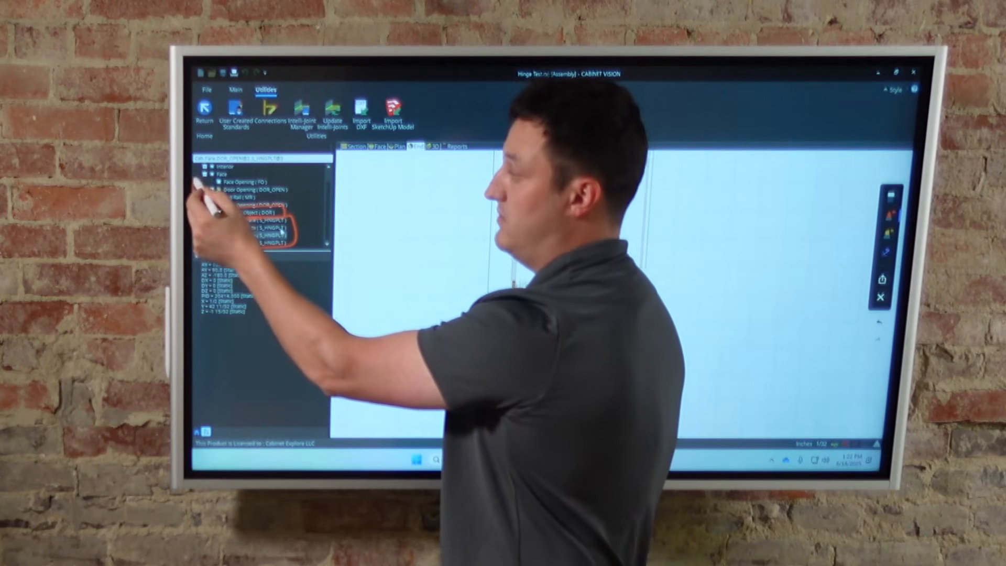
drag(196, 181, 203, 204)
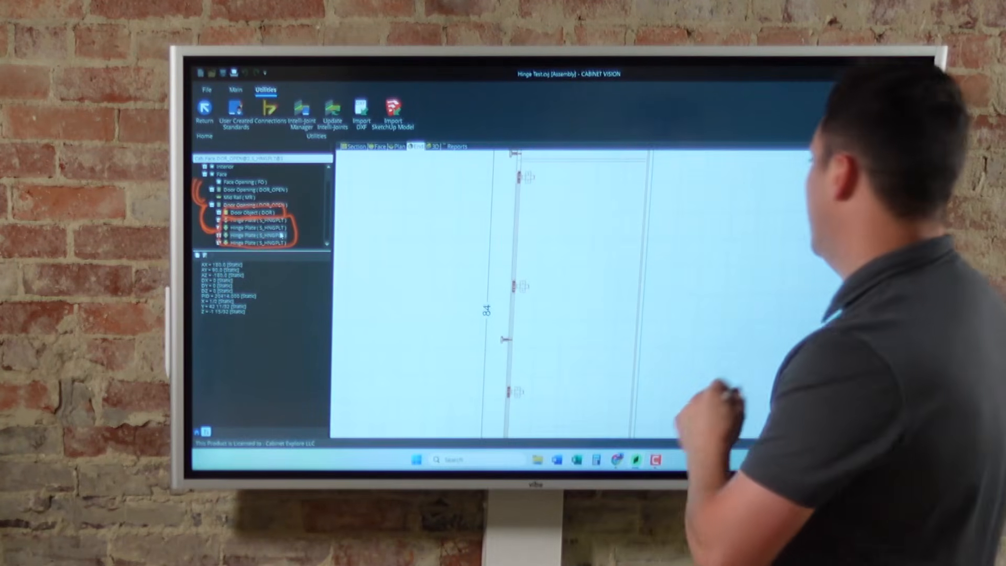
click(879, 314)
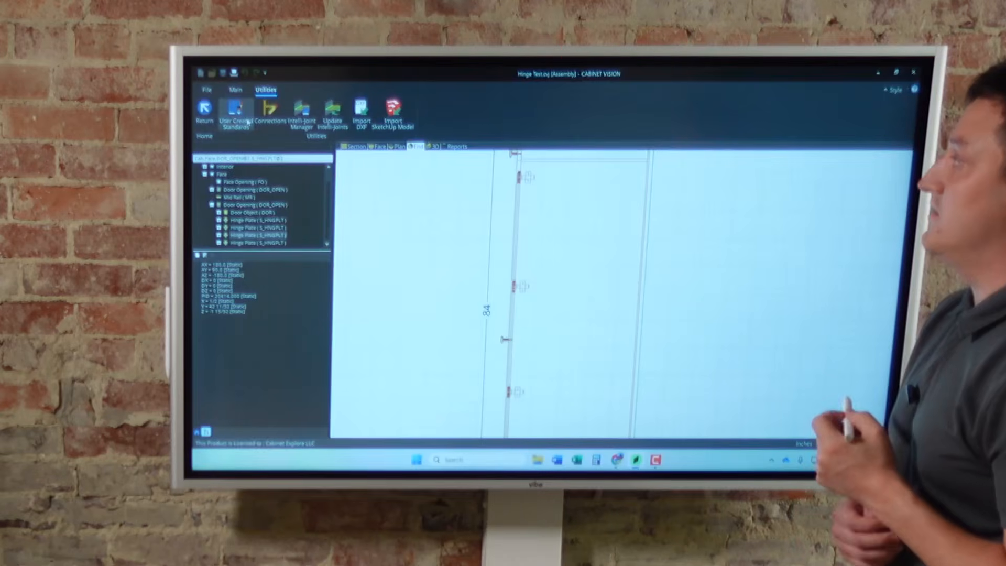
In the user created standard's S_HNGPLT block, prefix CE_HNGREFPID in the comparison and CE_HNGREFY in the Y assignment with :.DOR.
click(248, 122)
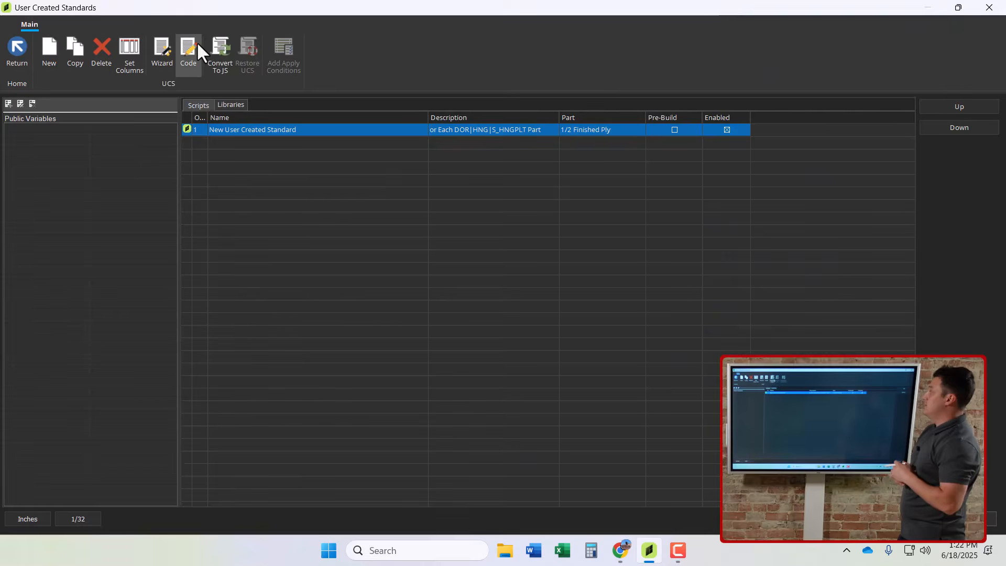
click(193, 47)
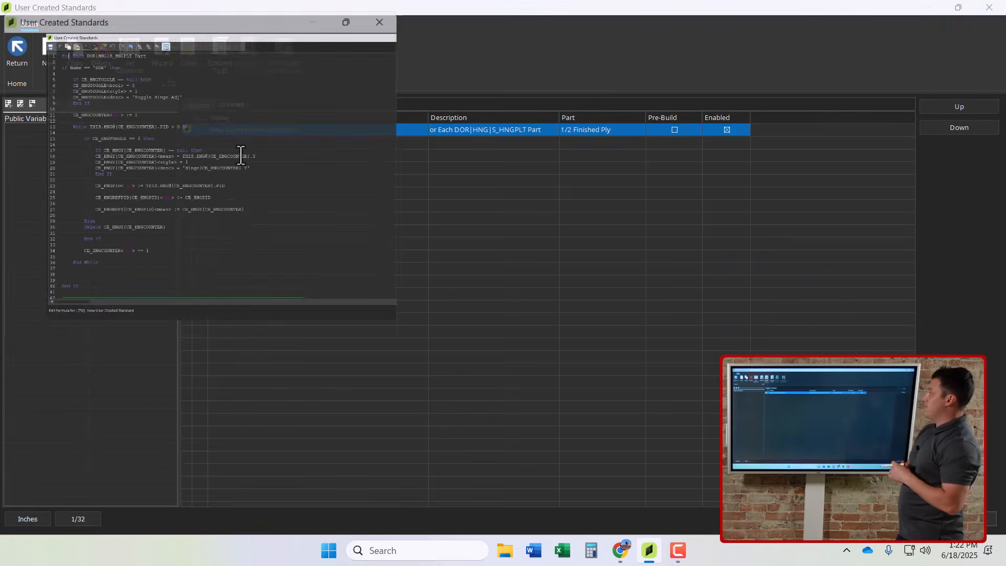
scroll(325, 166, down, 4)
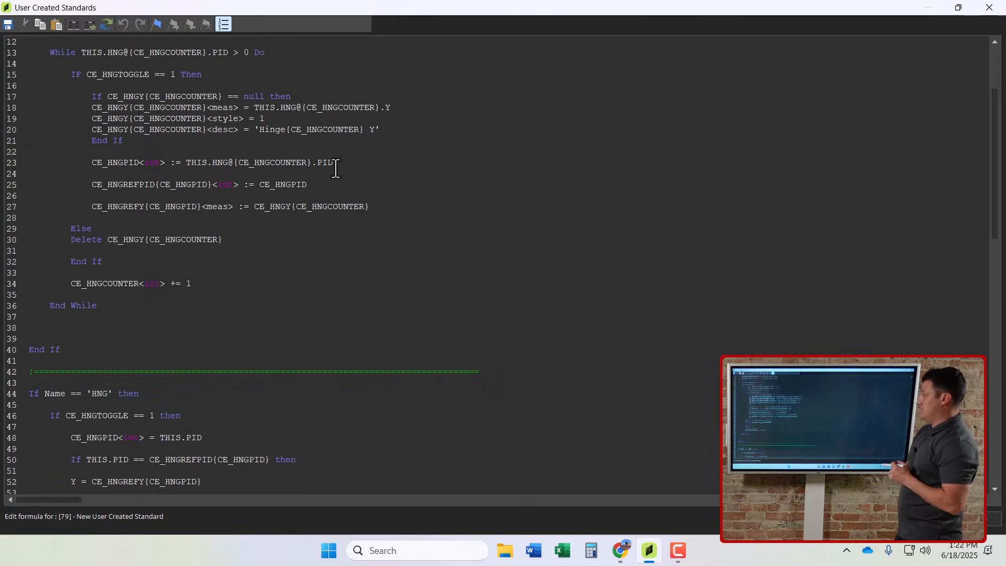
scroll(336, 168, down, 10)
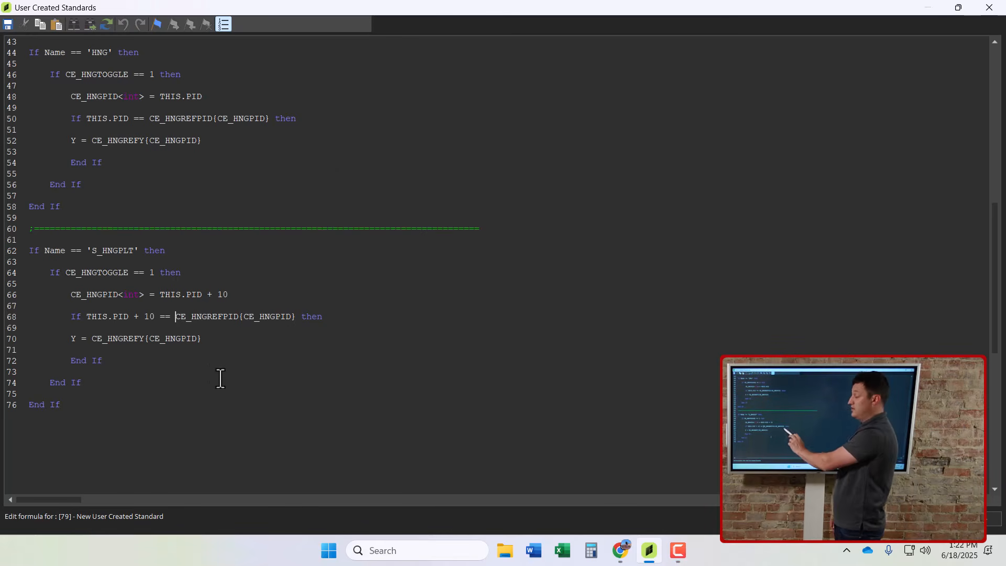
text(:)
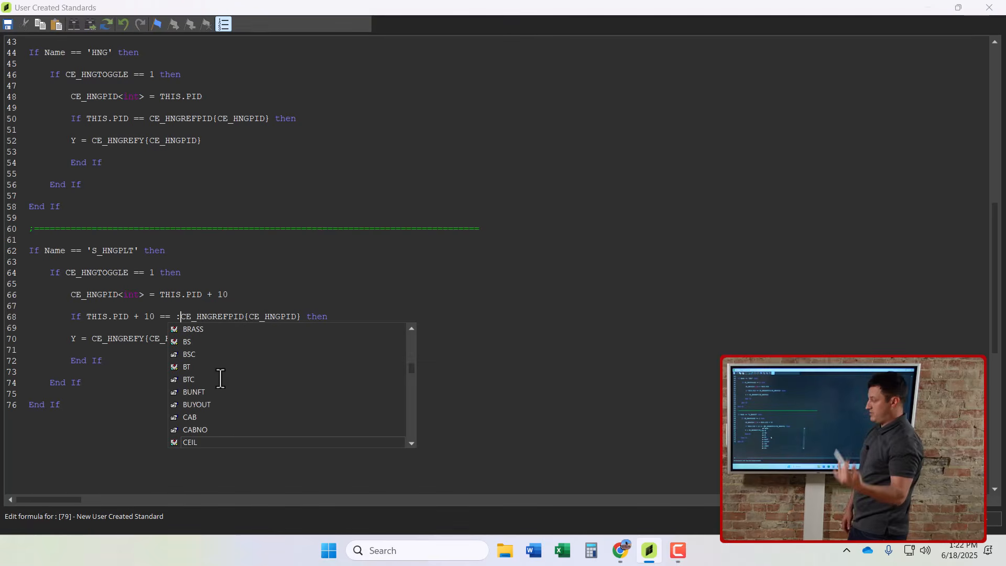
text(.DOR.)
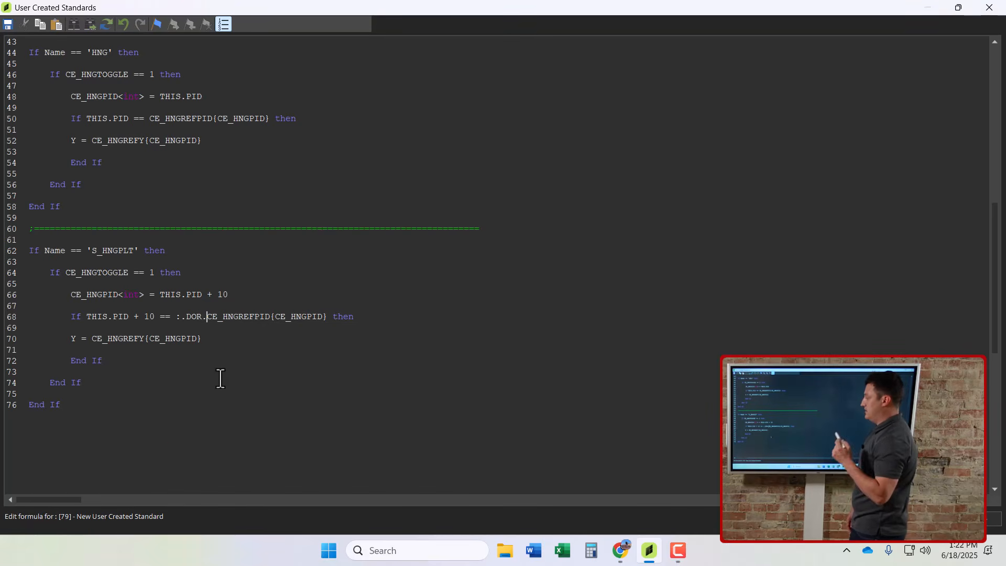
click(266, 283)
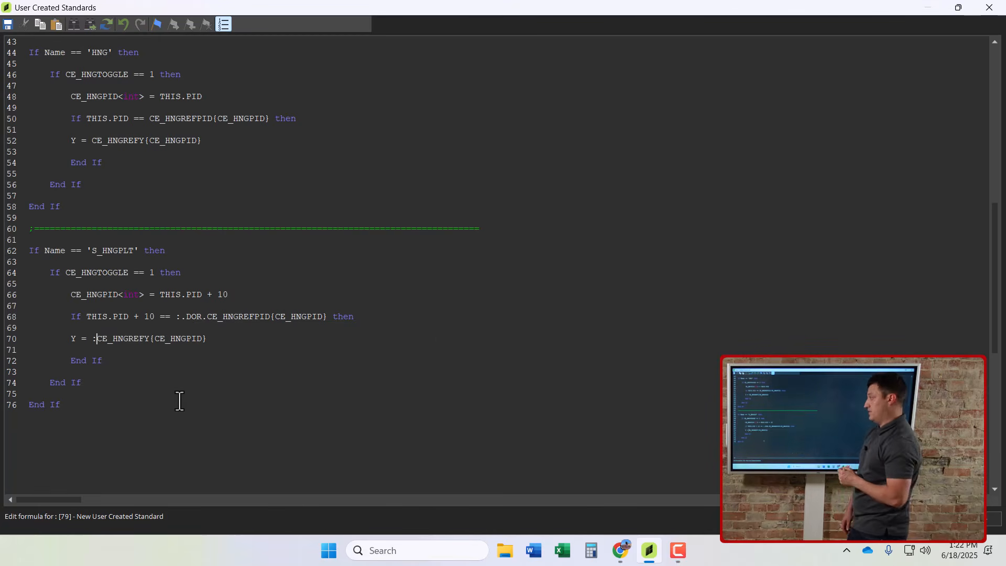
text(.DOR.)
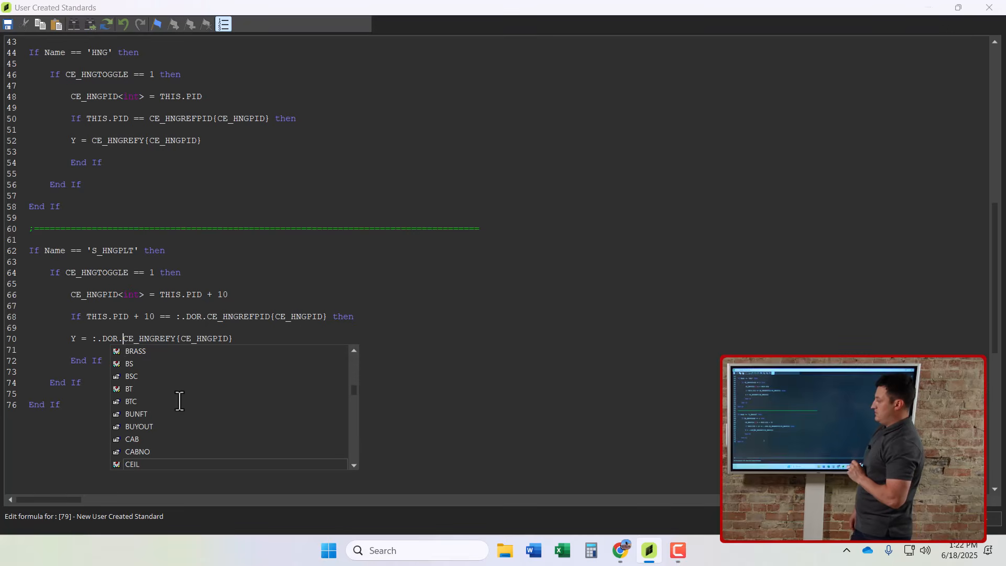
click(238, 341)
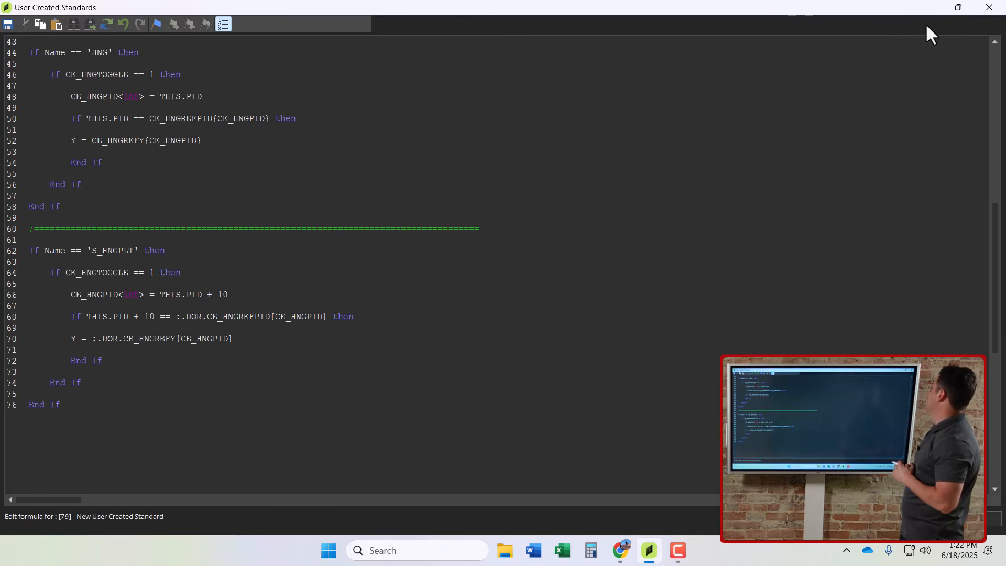
Close the code editor saving the changes, and return from User Created Standards to the cabinet assembly.
click(987, 10)
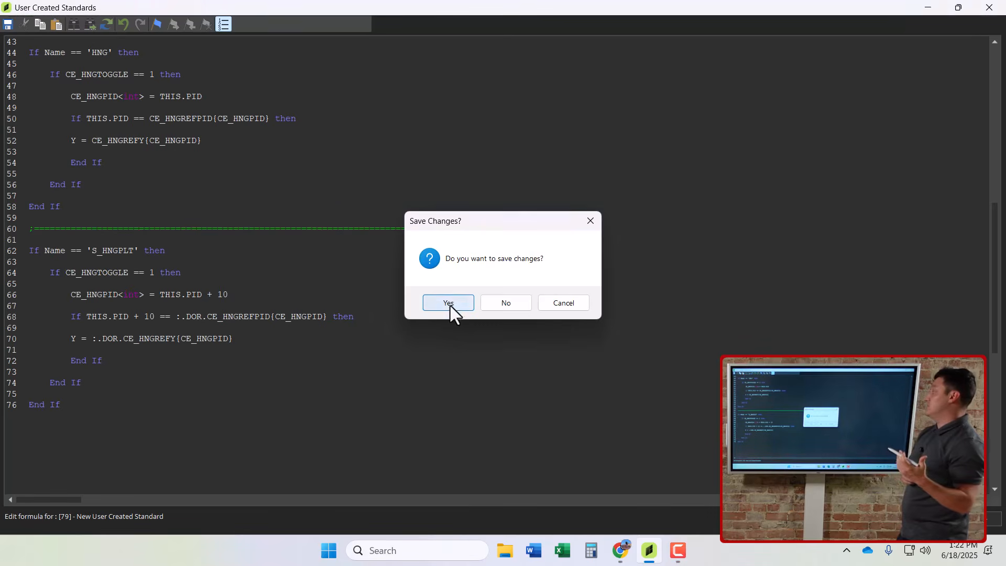
click(449, 304)
click(23, 61)
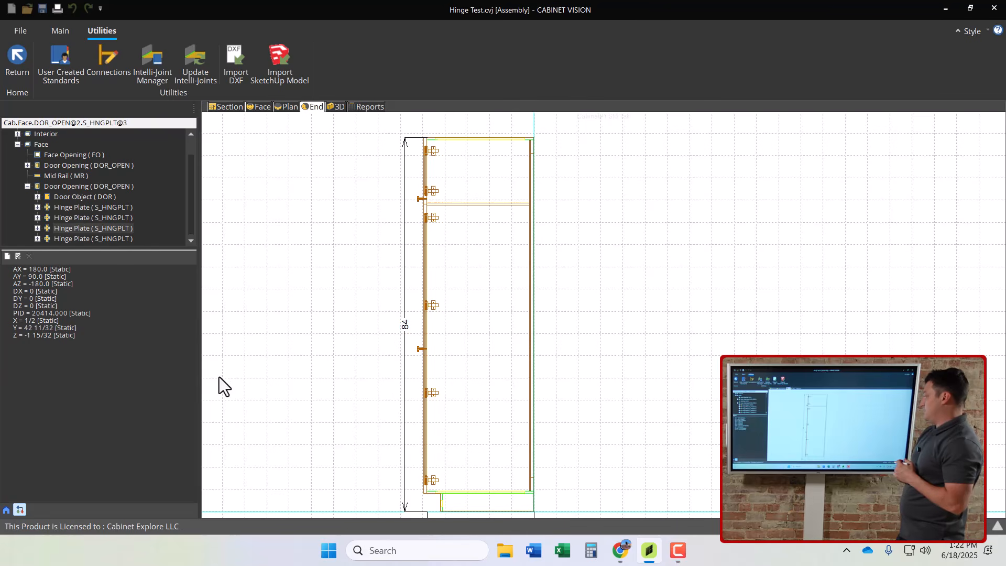
Select the lower door in the end view and set its Toggle Hinge Adj attribute to True.
scroll(442, 243, up, 3)
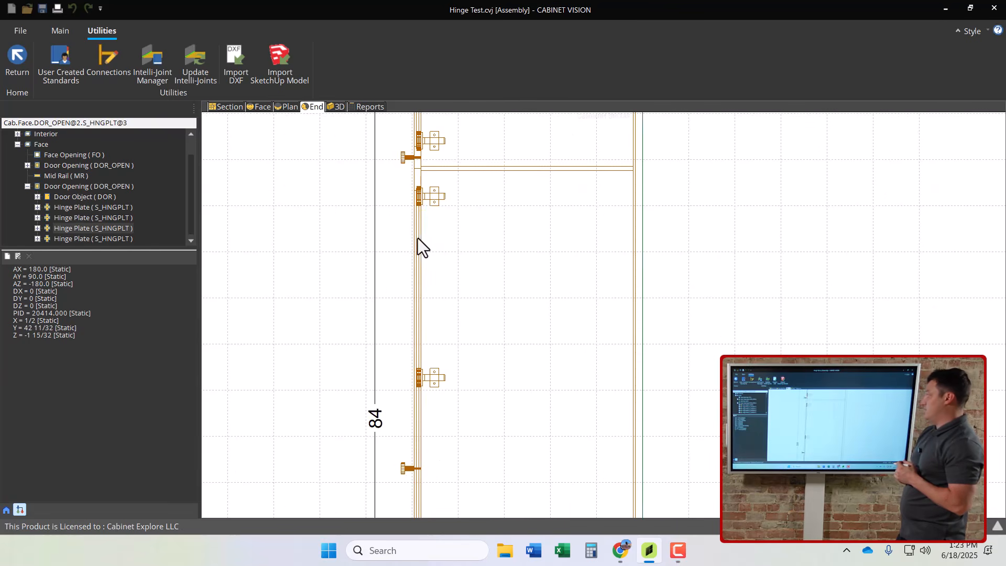
click(418, 241)
click(5, 508)
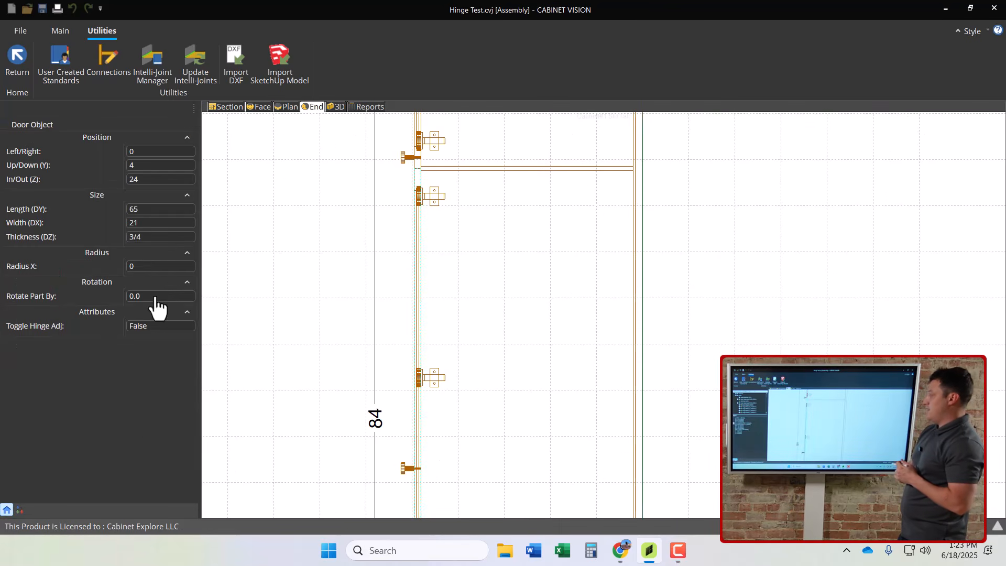
click(158, 327)
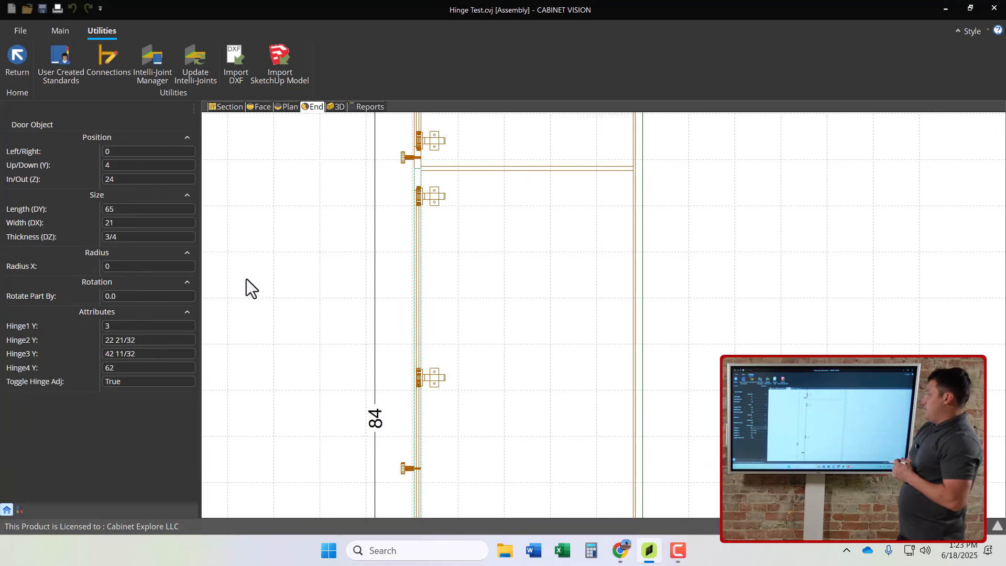
Set the lower door's Hinge4 Y to 58, deselect the door, and compare the hinge and hinge plate positions.
scroll(246, 279, down, 3)
scroll(262, 340, down, 1)
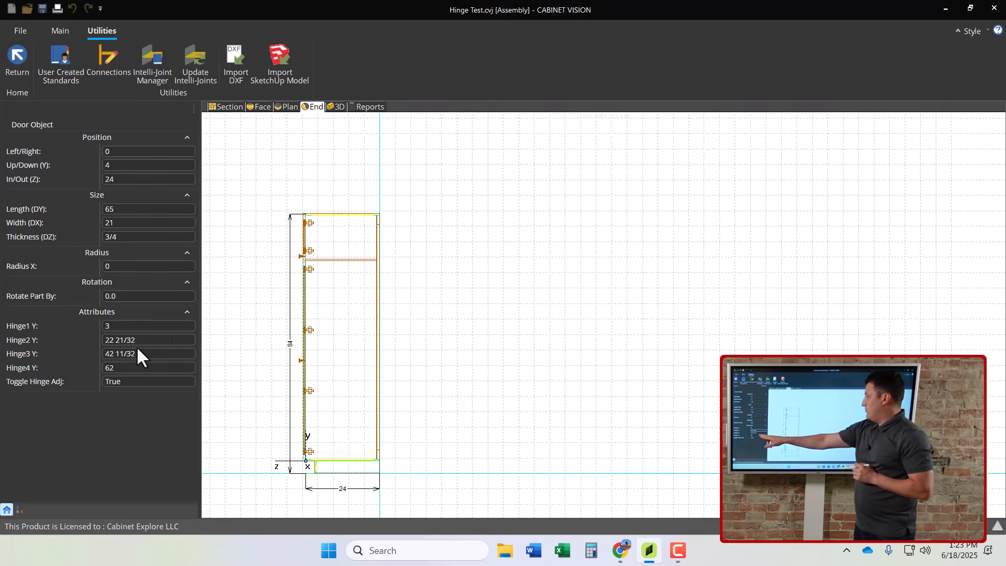
click(116, 368)
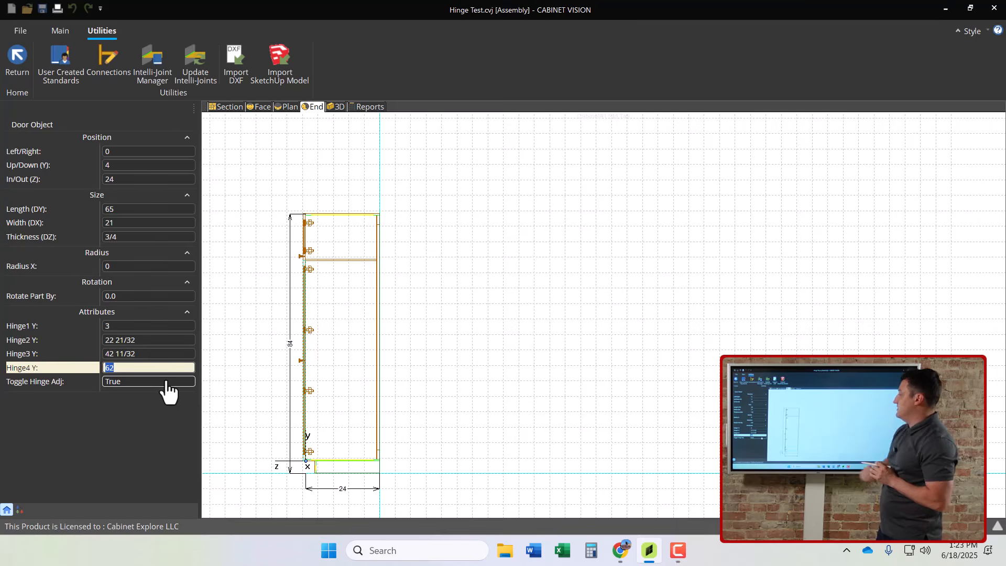
key(Return)
scroll(445, 245, down, 1)
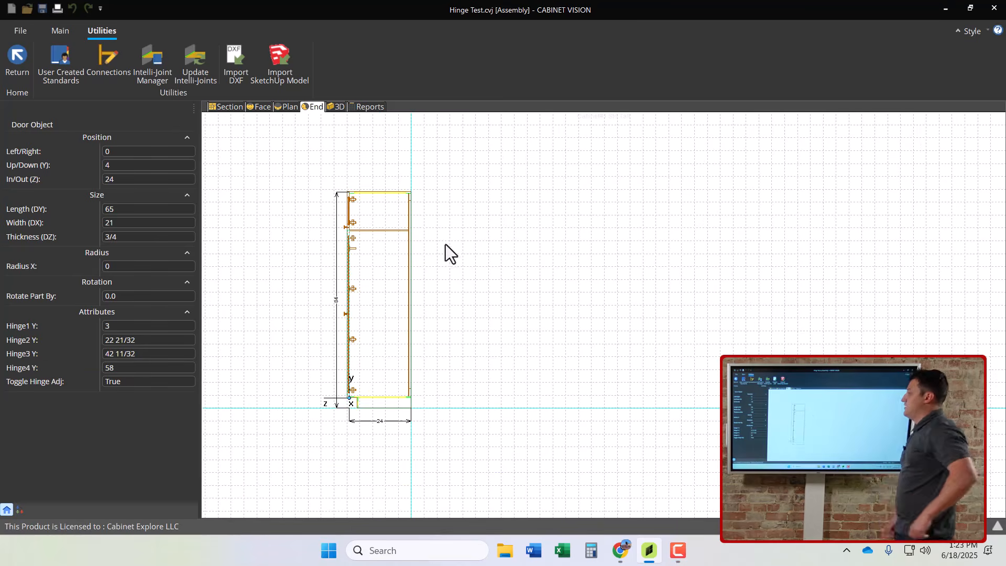
click(456, 253)
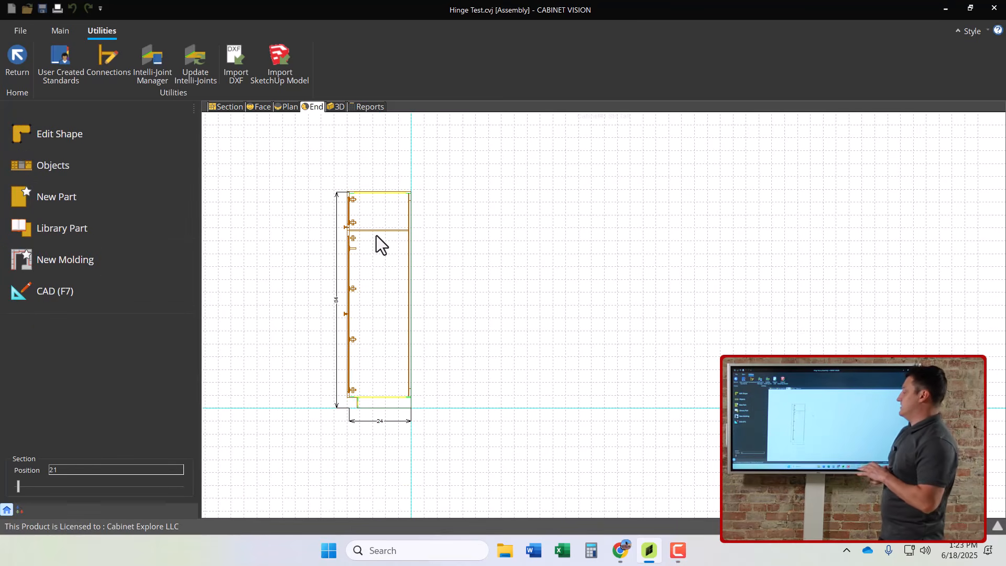
scroll(364, 236, up, 4)
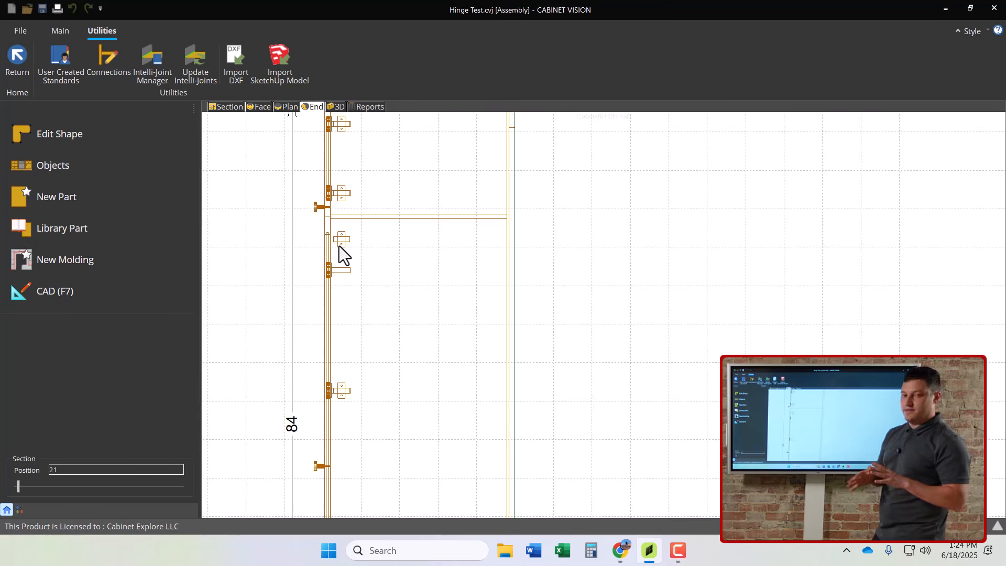
scroll(338, 247, down, 2)
Reopen the user created standard's code and prefix CE_HNGTOGGLE with :.DOR. in the S_HNGPLT block's condition.
click(61, 76)
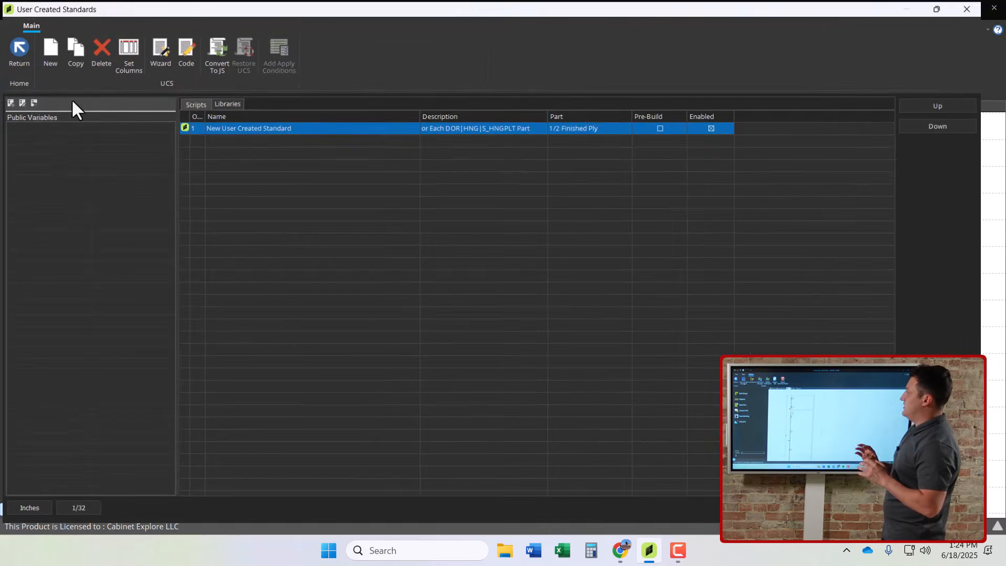
click(184, 51)
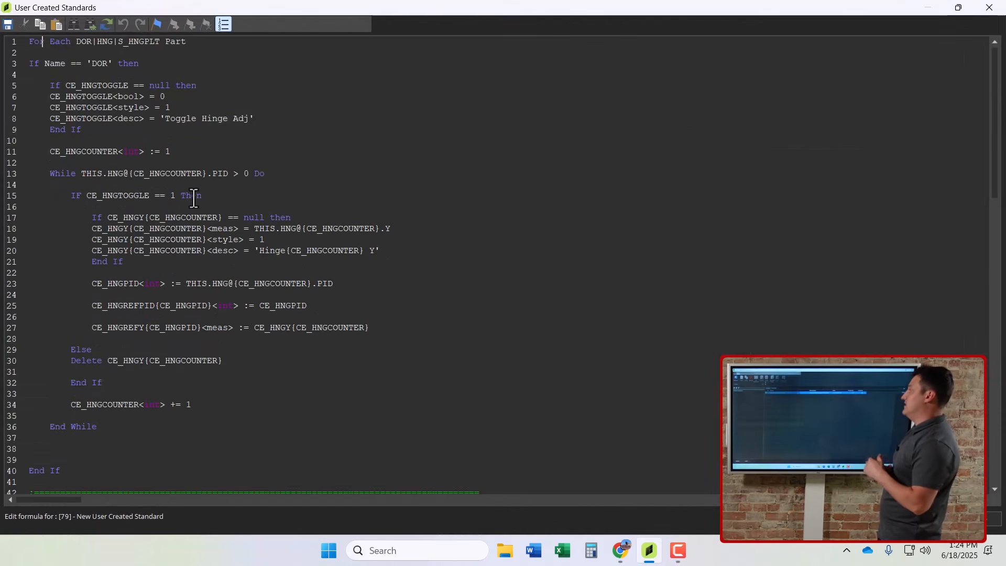
scroll(220, 269, down, 7)
scroll(220, 269, down, 9)
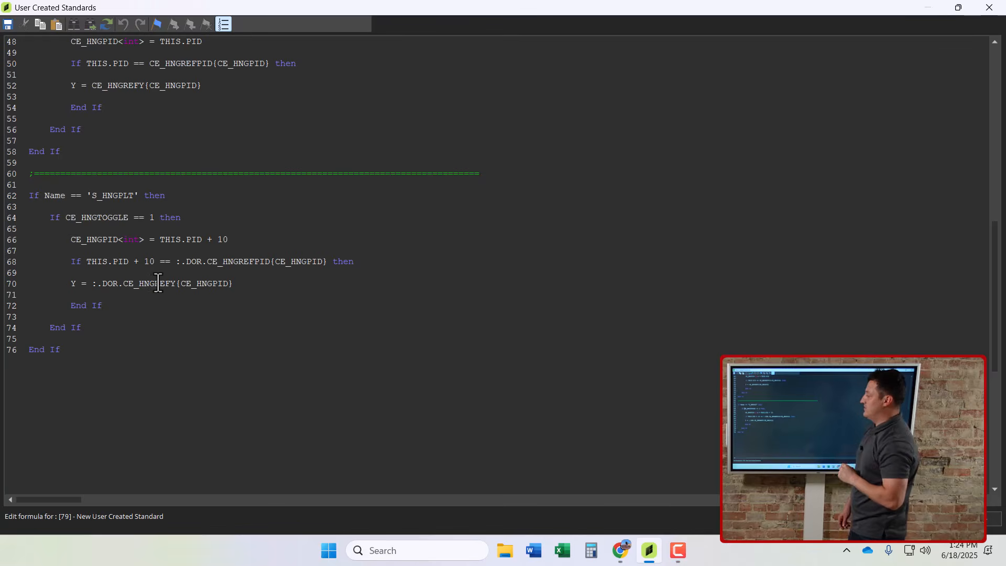
text(>OR.)
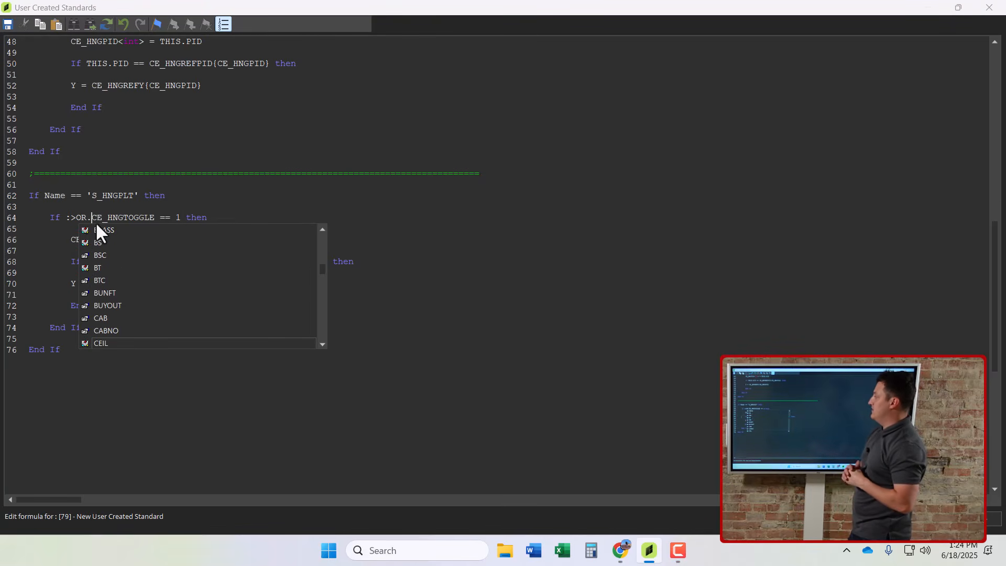
key(Escape)
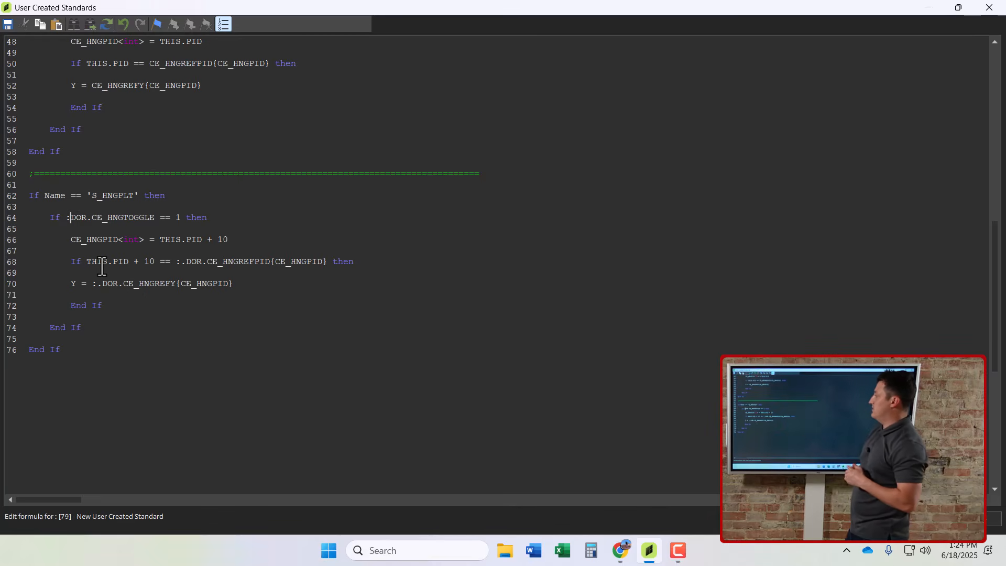
text(.)
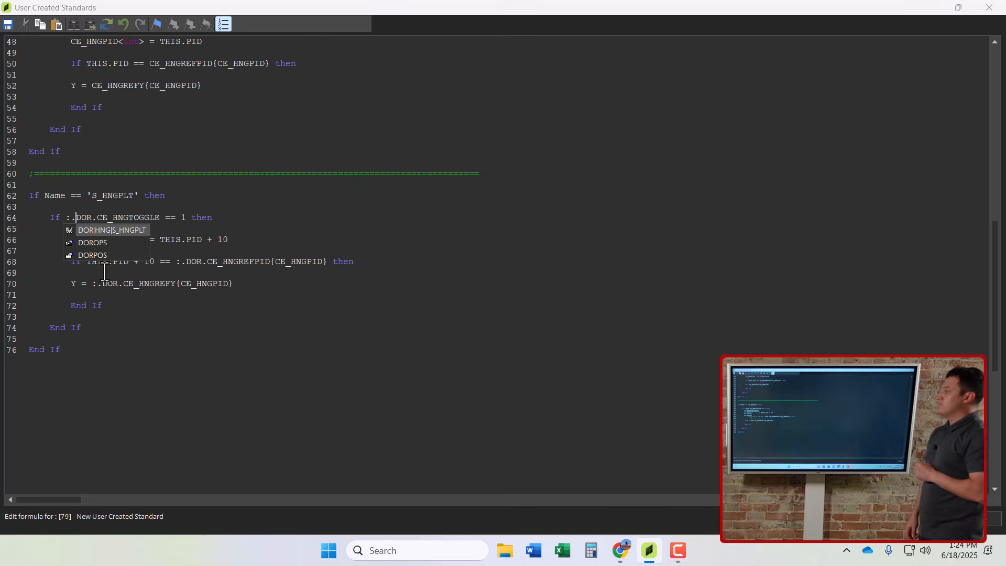
Save and close the standard's code, return to the assembly, and check the hinge plates against the hinges in the end view.
click(980, 12)
click(461, 301)
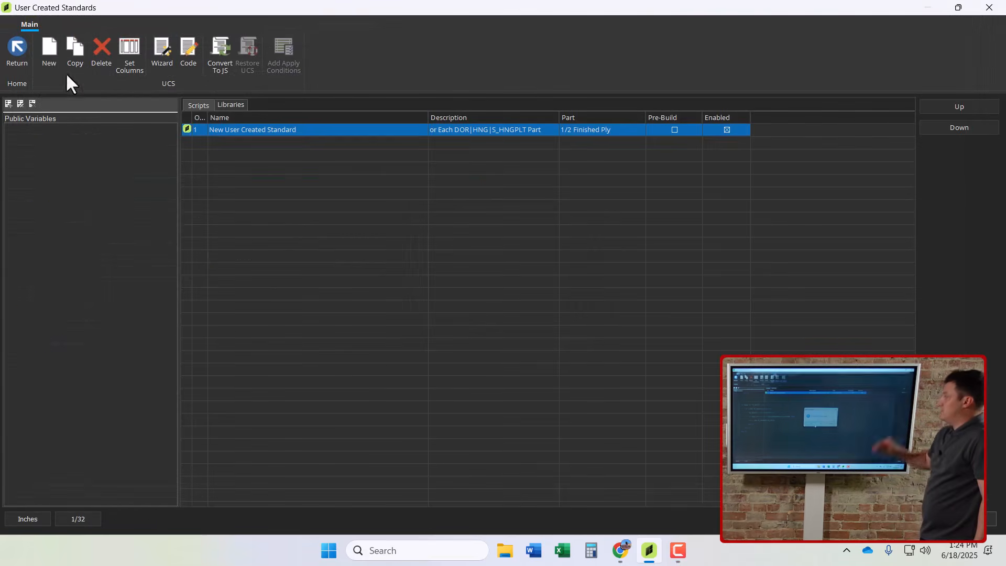
click(18, 55)
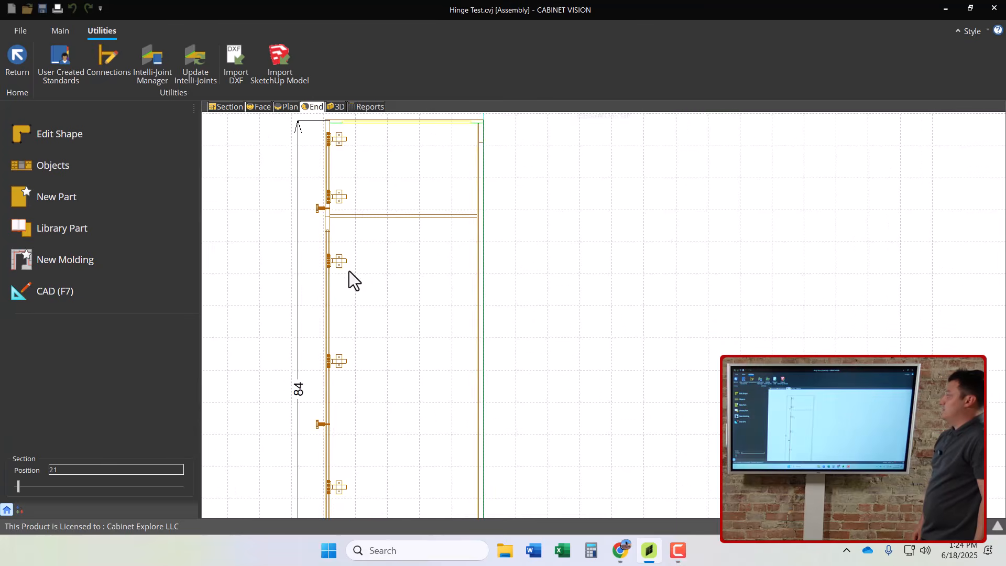
scroll(338, 236, down, 1)
scroll(337, 231, down, 1)
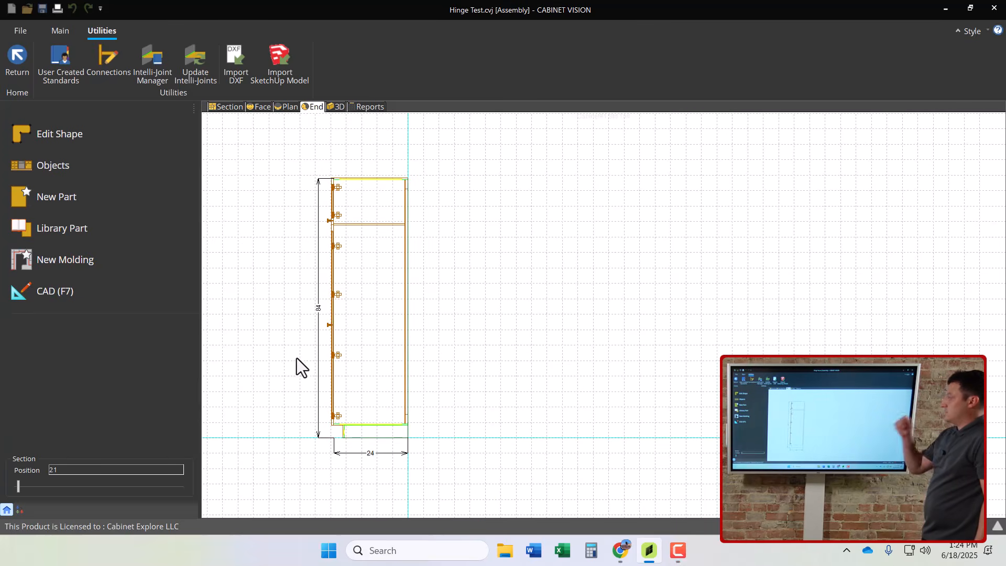
Select the lower door in the end view and set its Hinge2 Y attribute to 29.
scroll(329, 312, up, 2)
click(336, 303)
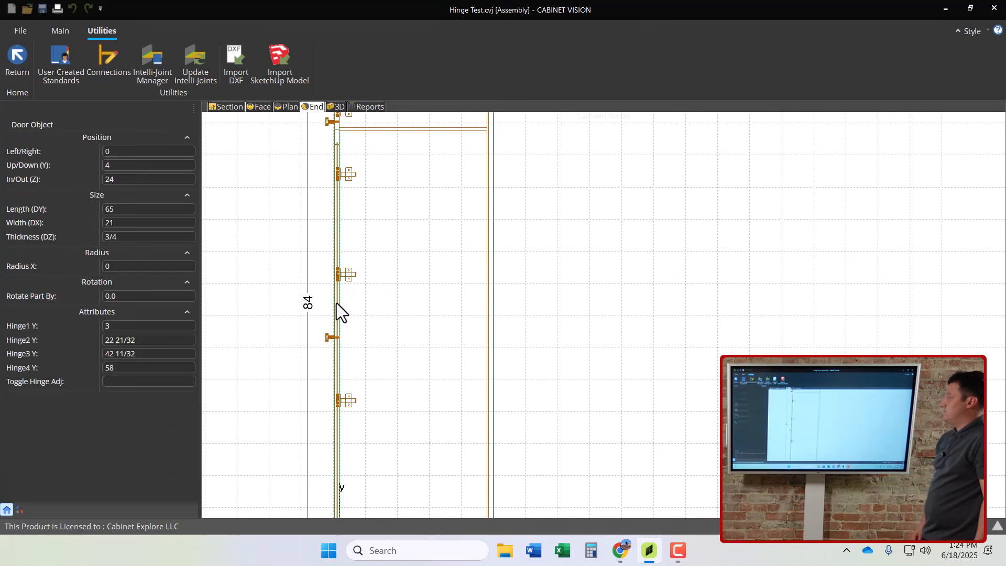
click(163, 340)
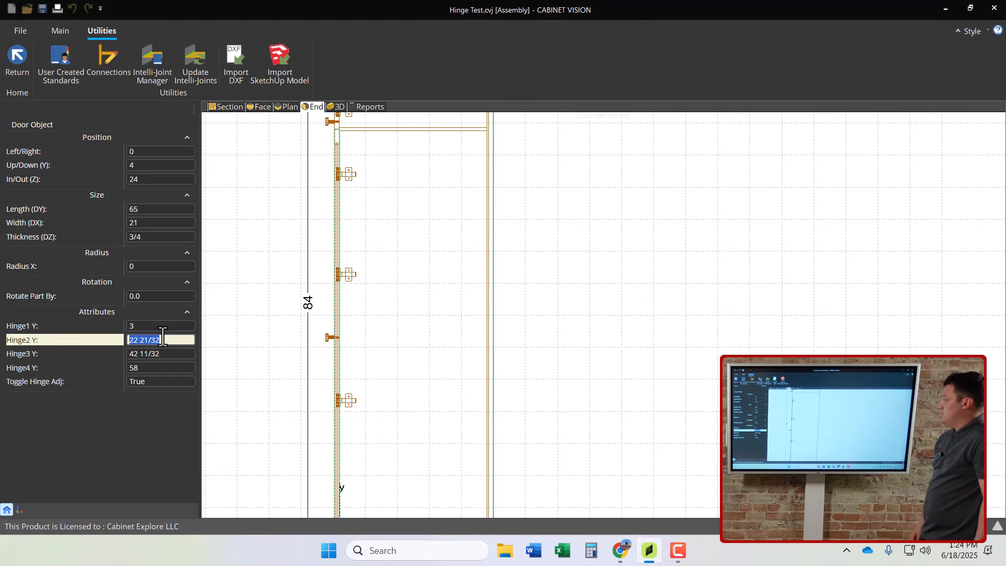
key(Return)
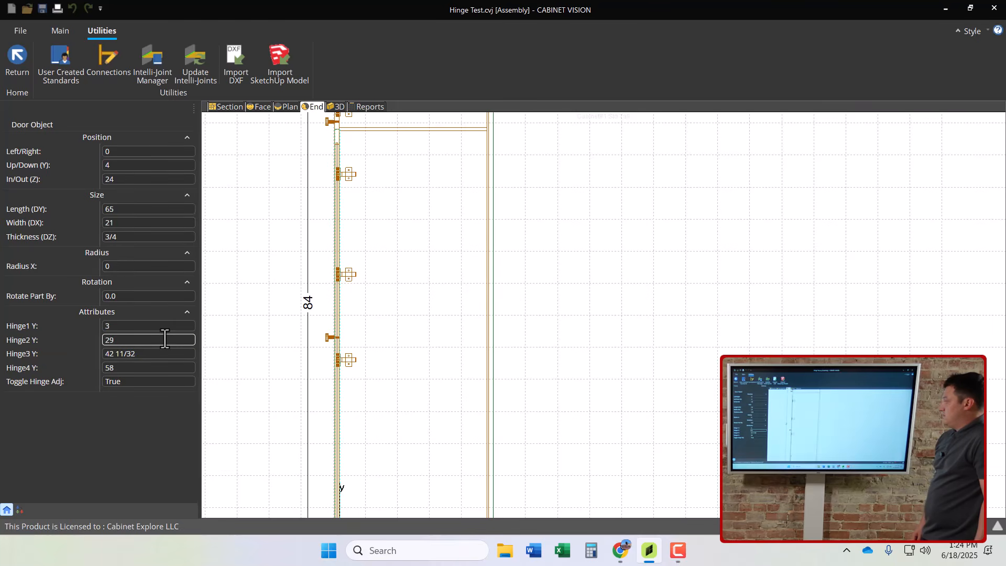
scroll(316, 346, down, 1)
Set the lower door's Hinge4 Y to 60 and Hinge1 Y to 5.
click(131, 368)
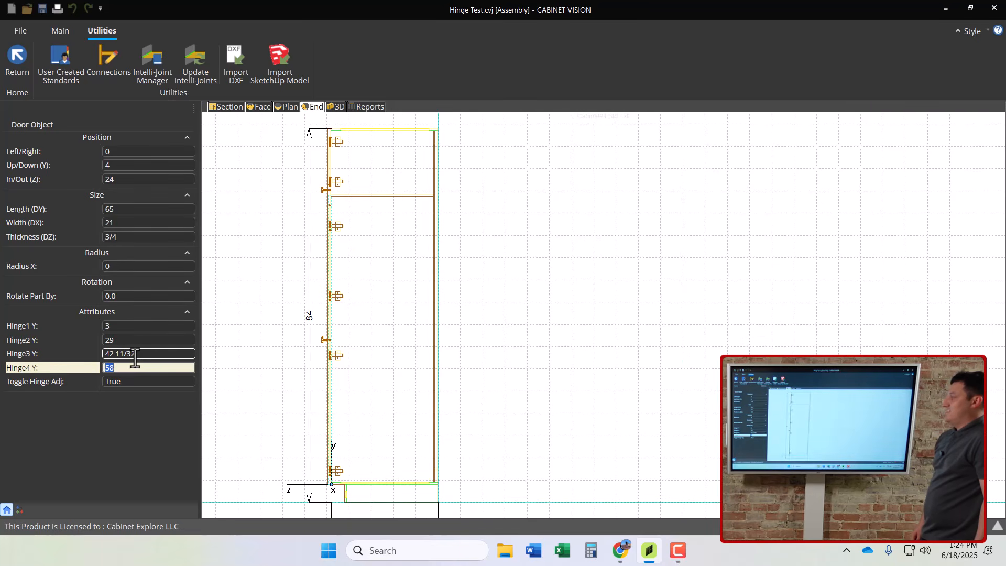
key(Return)
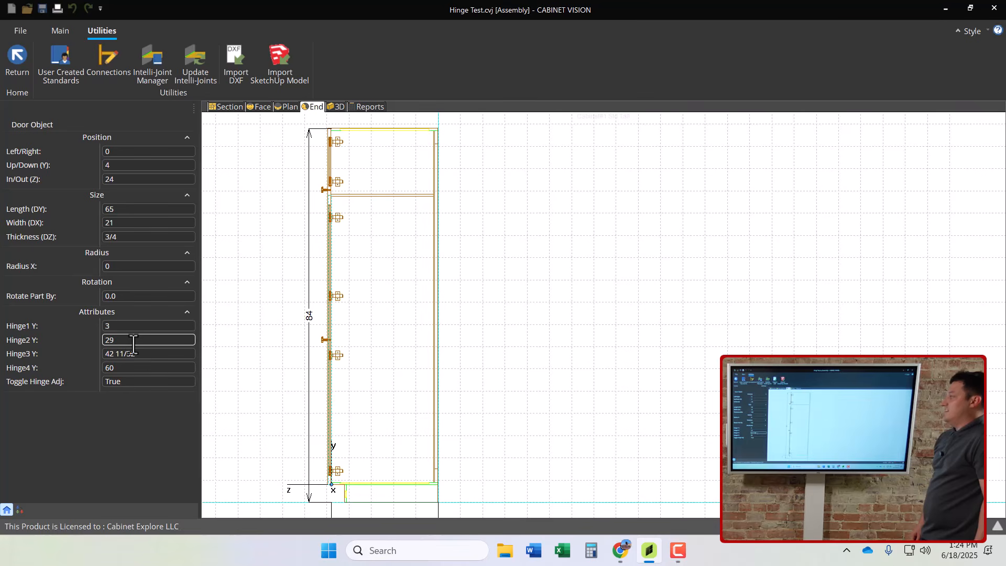
click(122, 329)
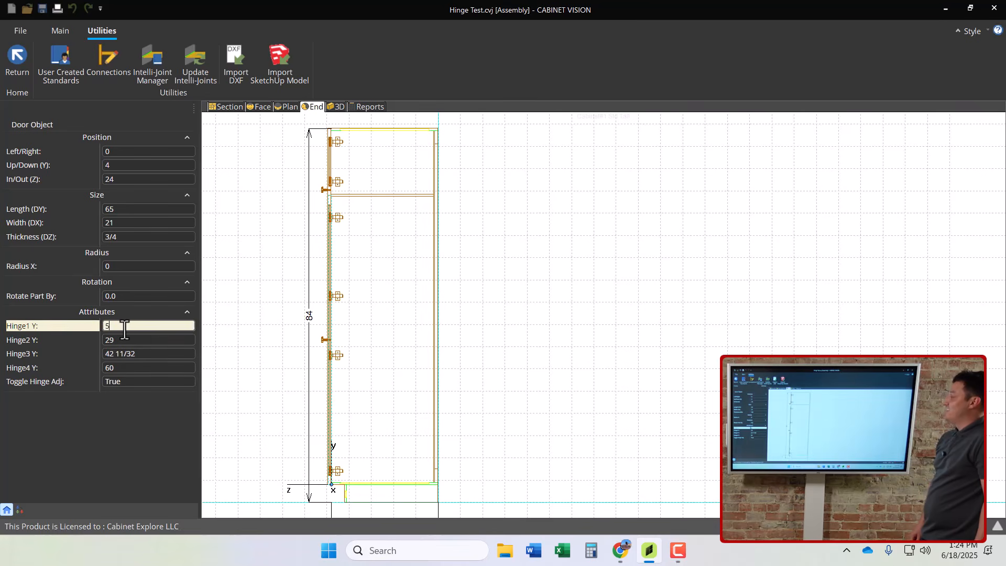
key(Return)
scroll(310, 341, down, 1)
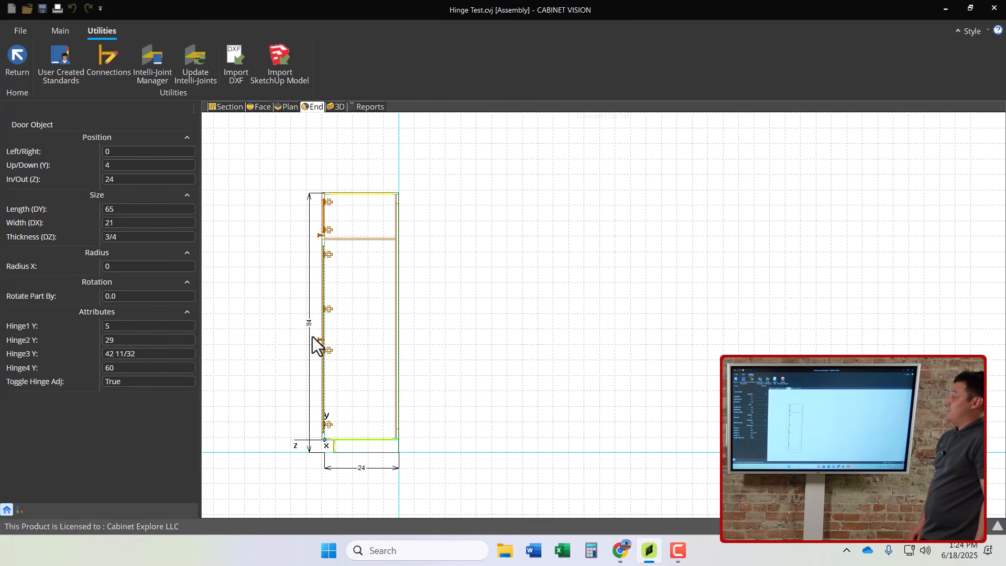
Set the hinge quantity of the lower door in the section view to 15.
click(230, 108)
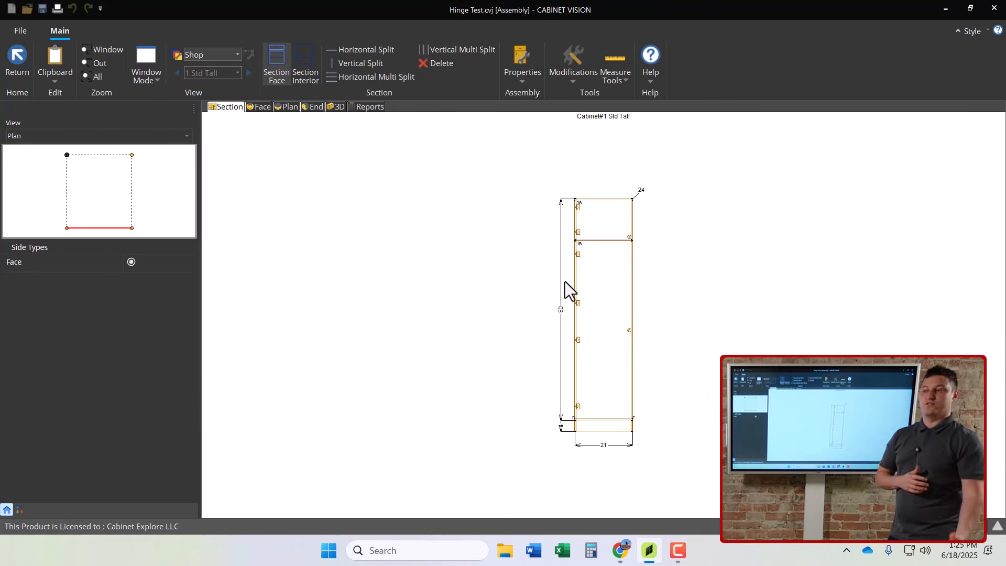
scroll(610, 326, up, 1)
double_click(618, 331)
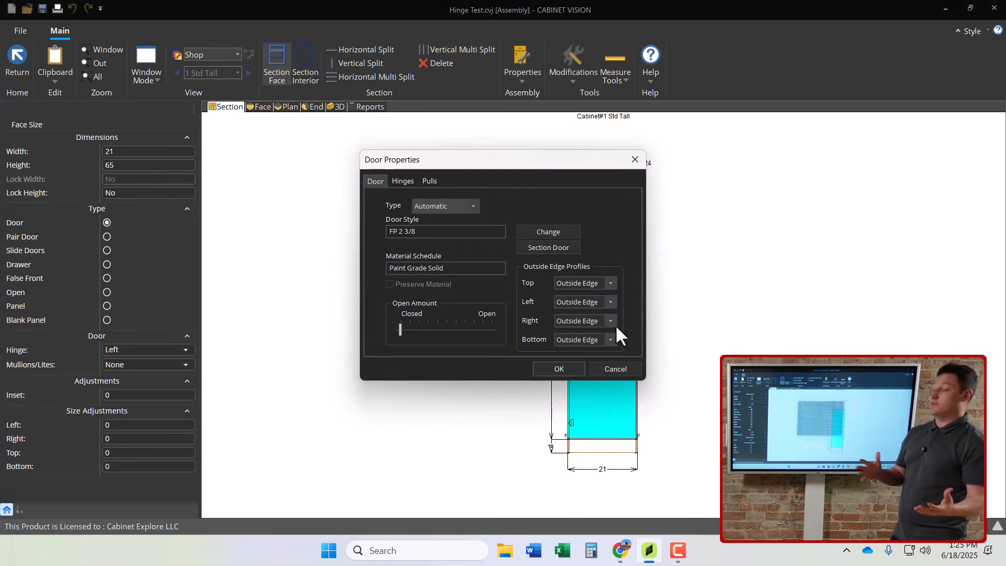
click(404, 180)
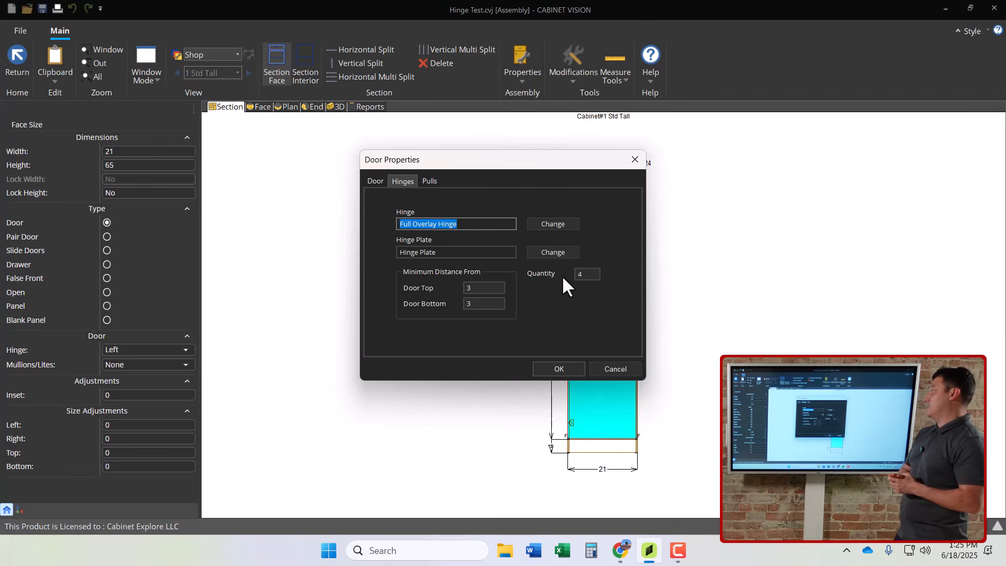
click(583, 273)
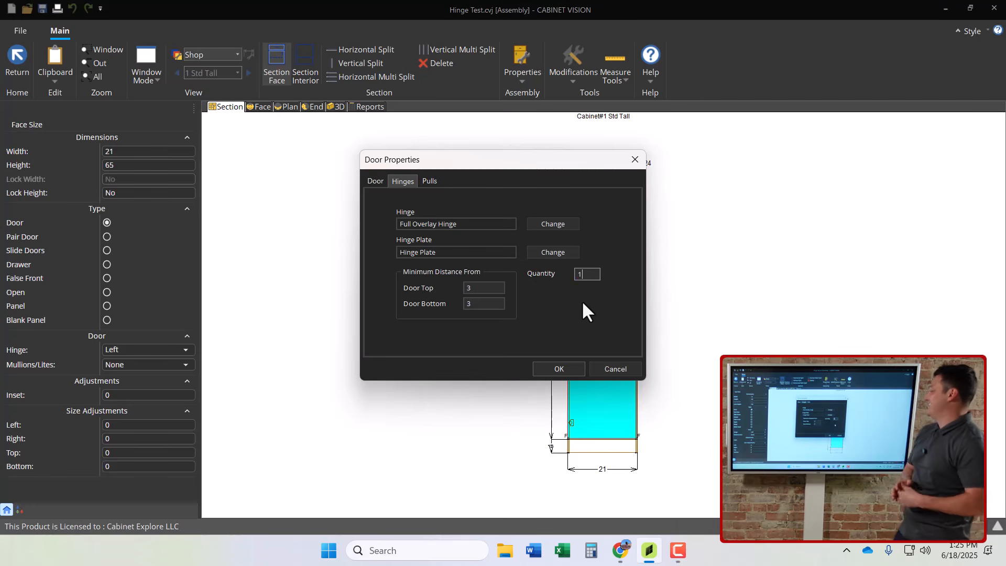
key(Return)
Select the lower door in the end view and set its Hinge3 Y attribute to 13.
click(325, 107)
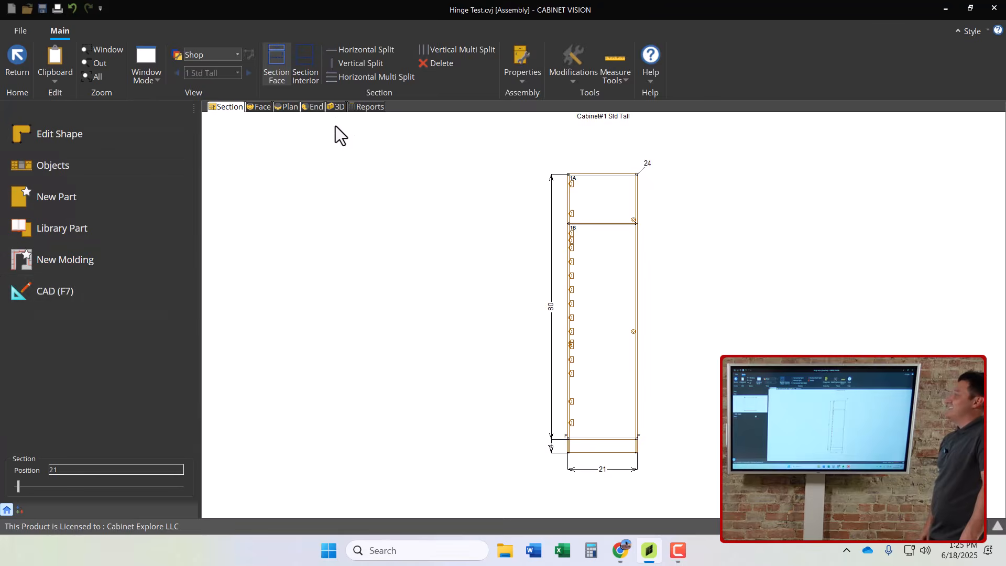
click(323, 338)
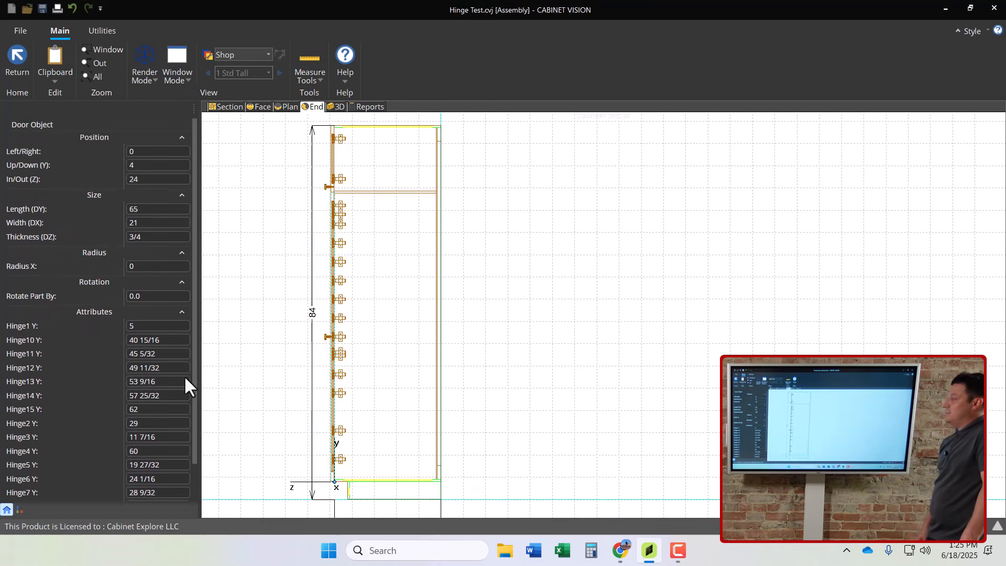
scroll(152, 388, down, 2)
click(156, 397)
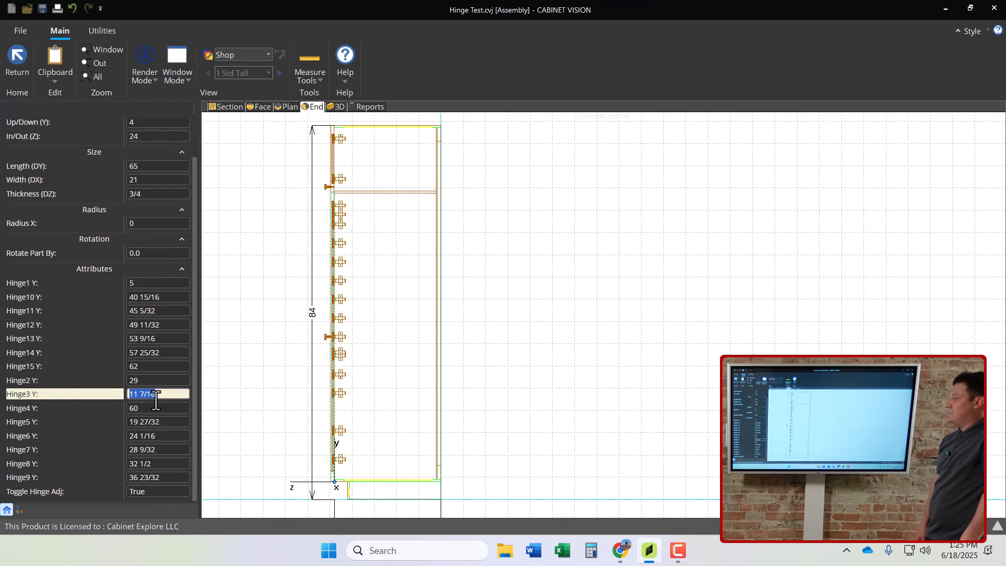
text(13)
key(Return)
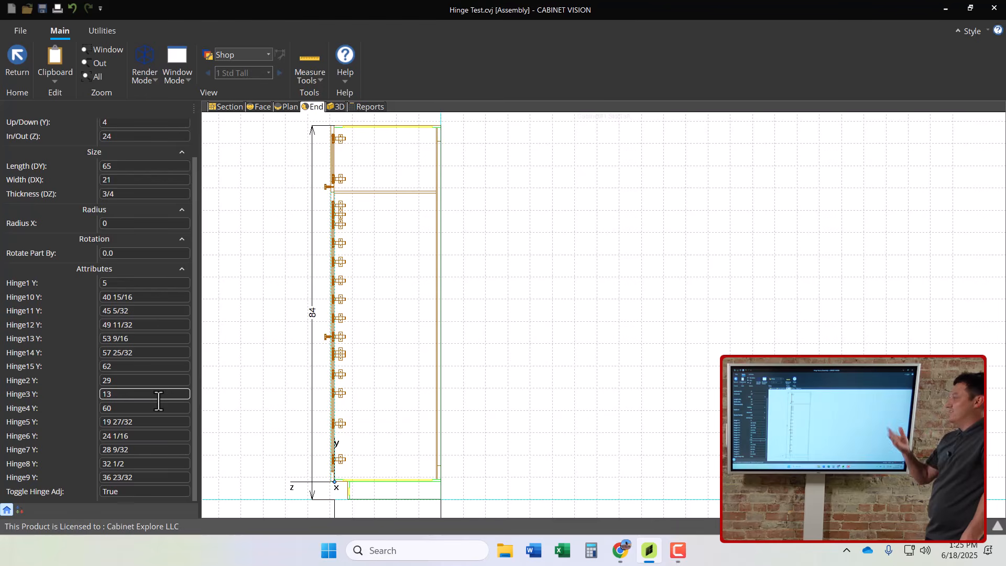
click(126, 394)
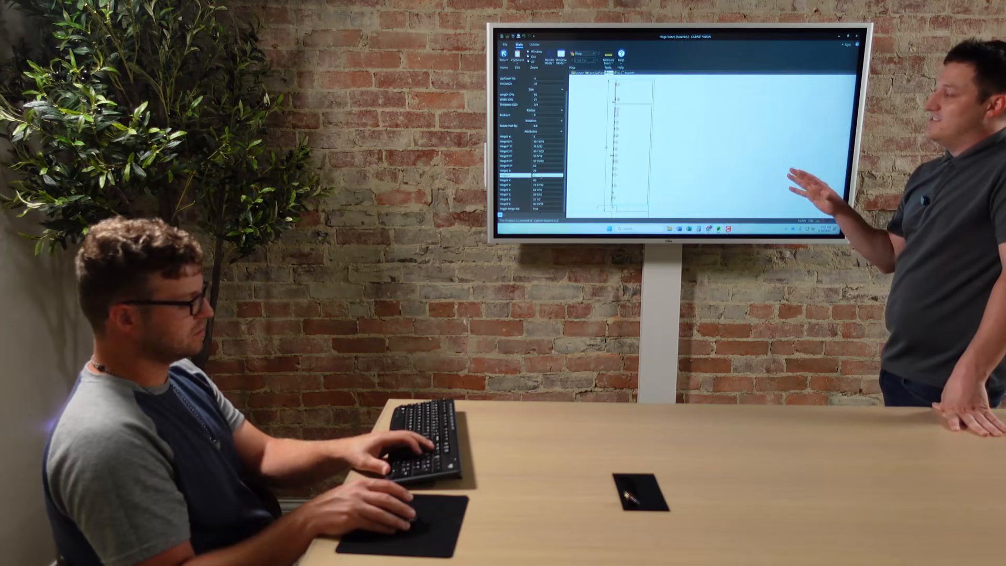
key(Return)
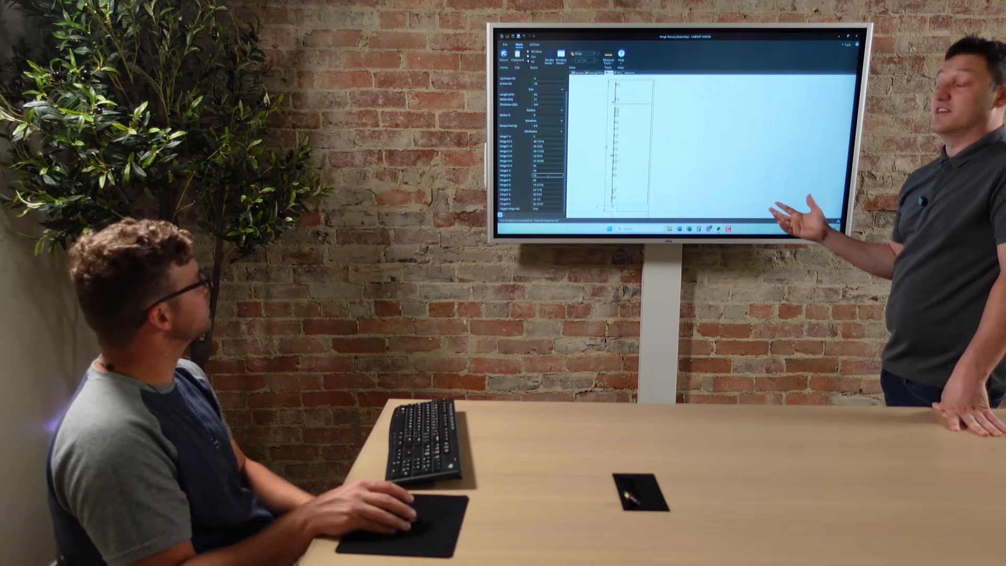
Reopen the code of the hinge user created standard for review.
scroll(613, 180, down, 1)
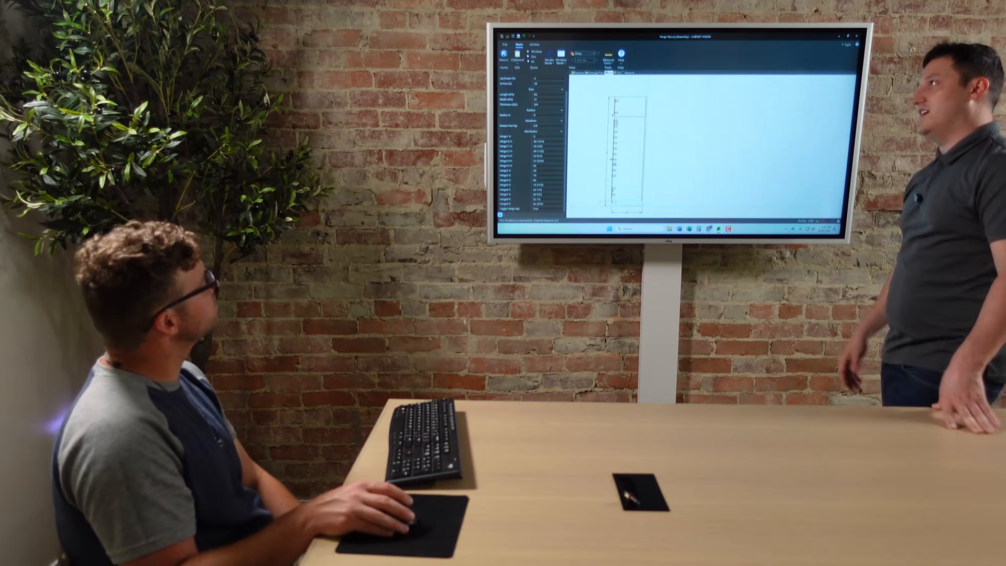
scroll(587, 179, down, 1)
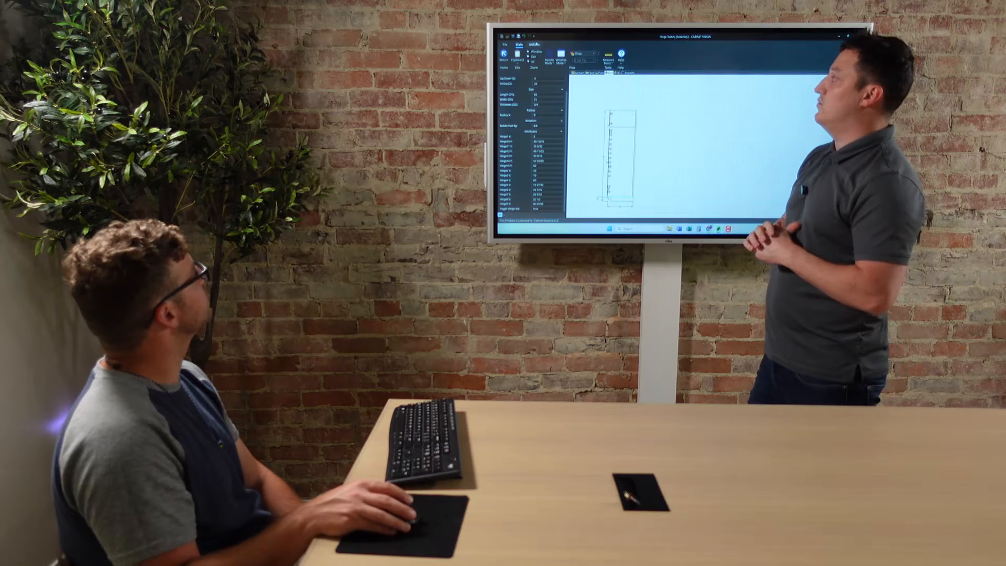
click(534, 44)
click(519, 54)
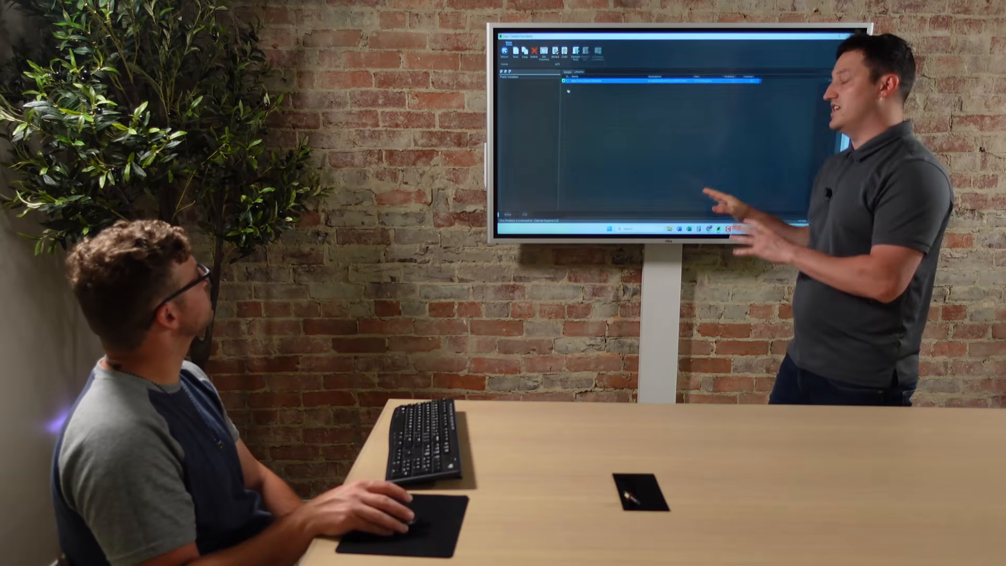
click(565, 51)
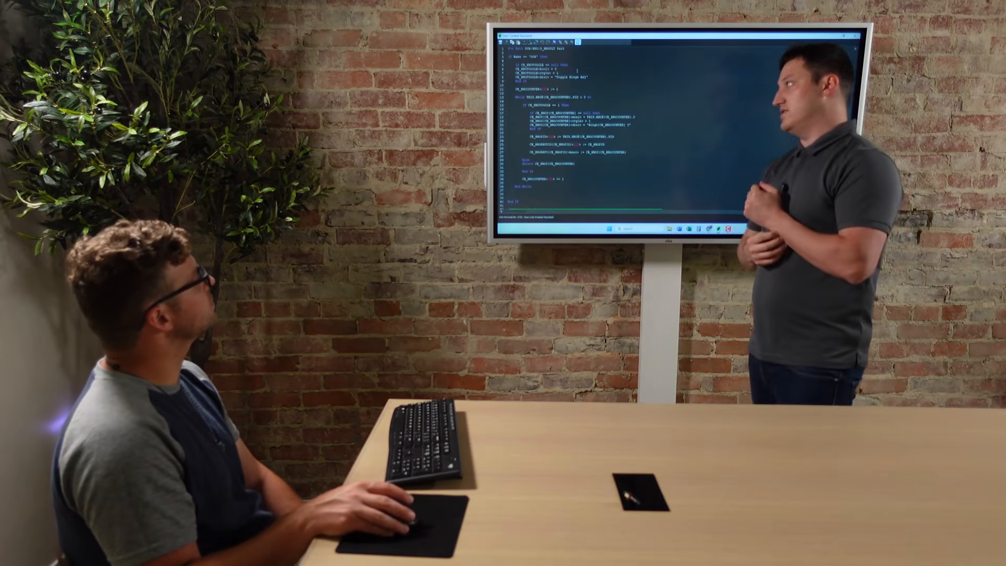